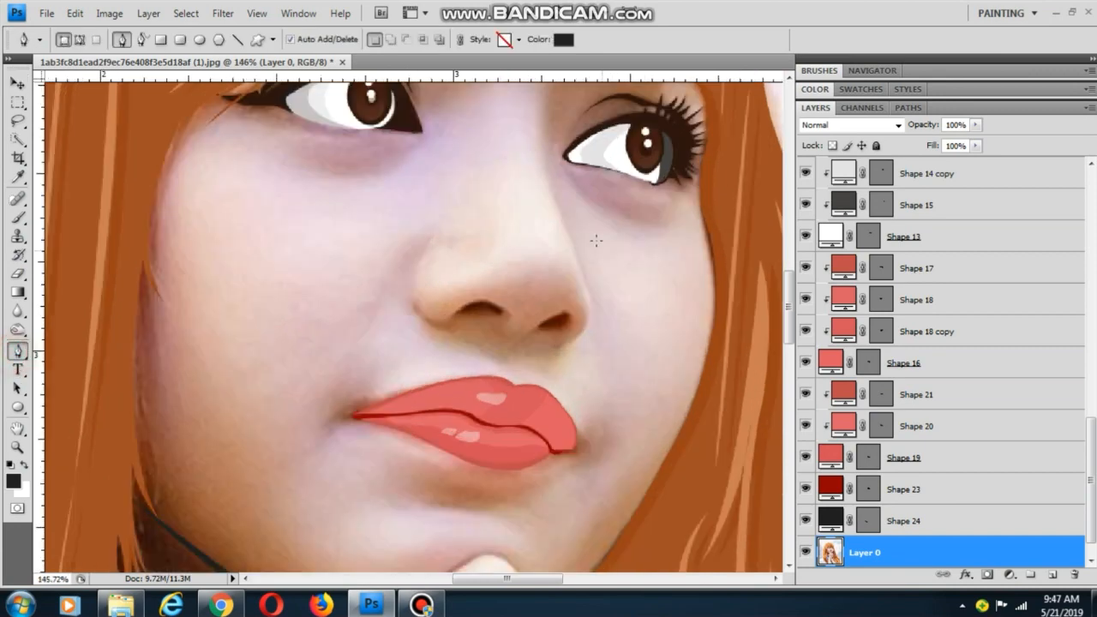
Trace the upper edge and inner corner of the left nostril as a new Pen shape above the photo layer
left_click_drag(465, 273, 434, 394)
scroll(433, 394, "up", 6)
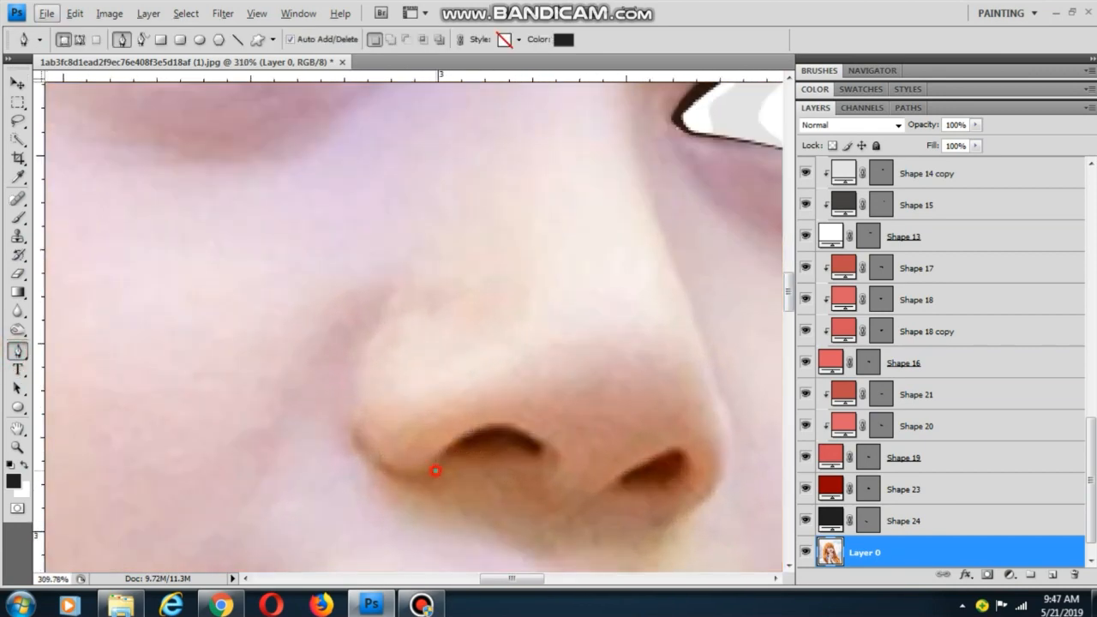
left_click(435, 470)
left_click_drag(435, 470, 393, 330)
scroll(485, 304, "up", 2)
left_click_drag(485, 288, 556, 329)
left_click(484, 289, "alt")
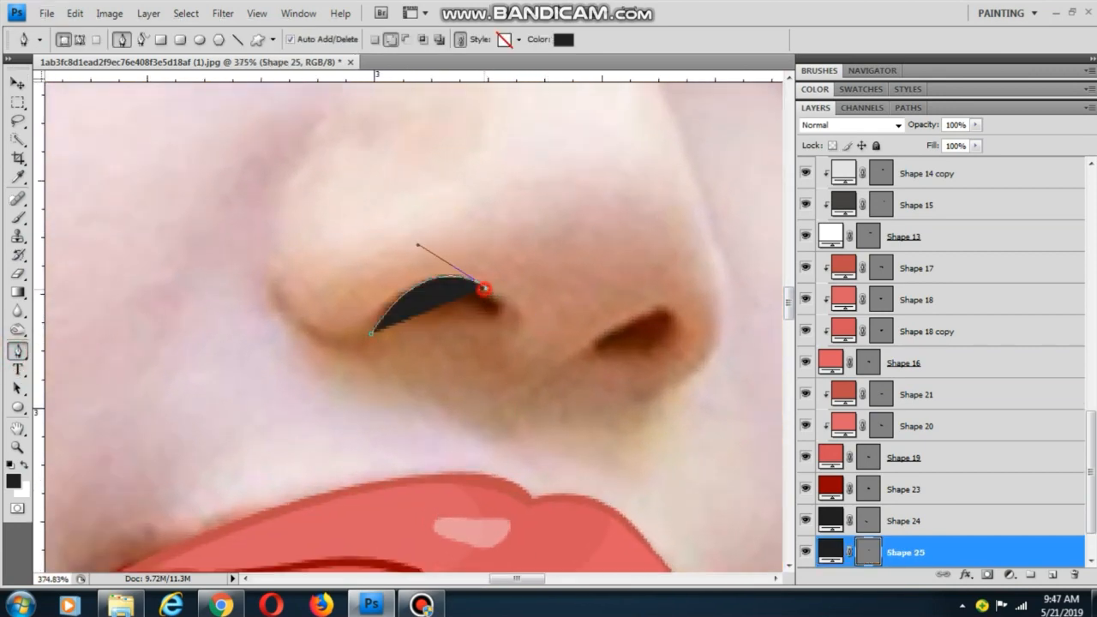
scroll(484, 289, "up", 1)
left_click(501, 300)
left_click(487, 318)
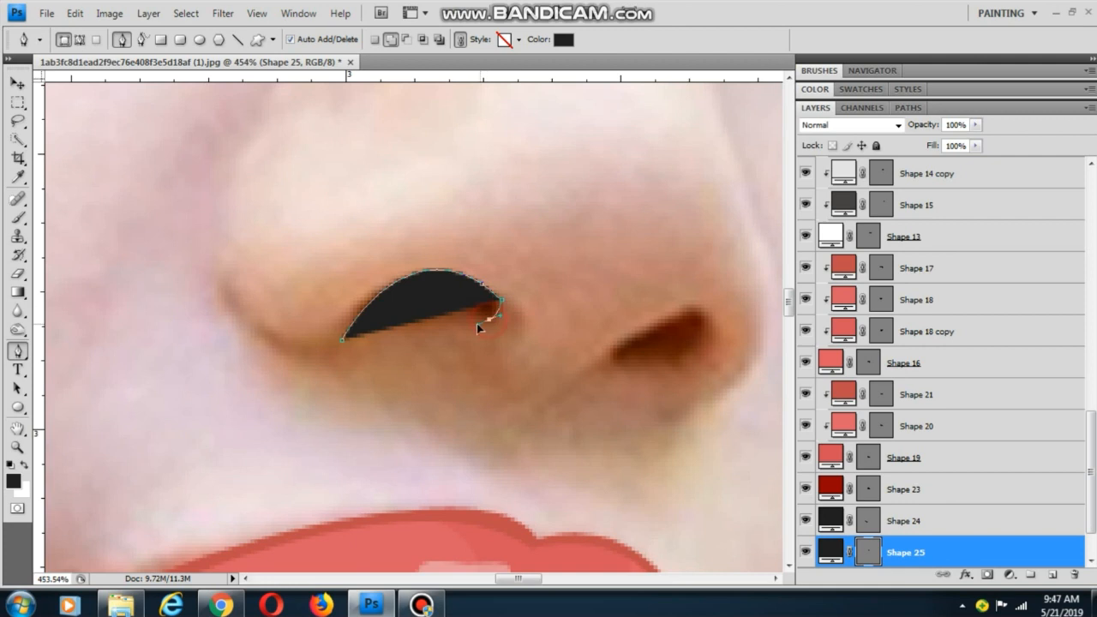
Reduce the nostril shape's opacity to 2% and curve its path back along the nostril's lower edge to close the crescent
left_click(974, 124)
left_click_drag(971, 139, 893, 140)
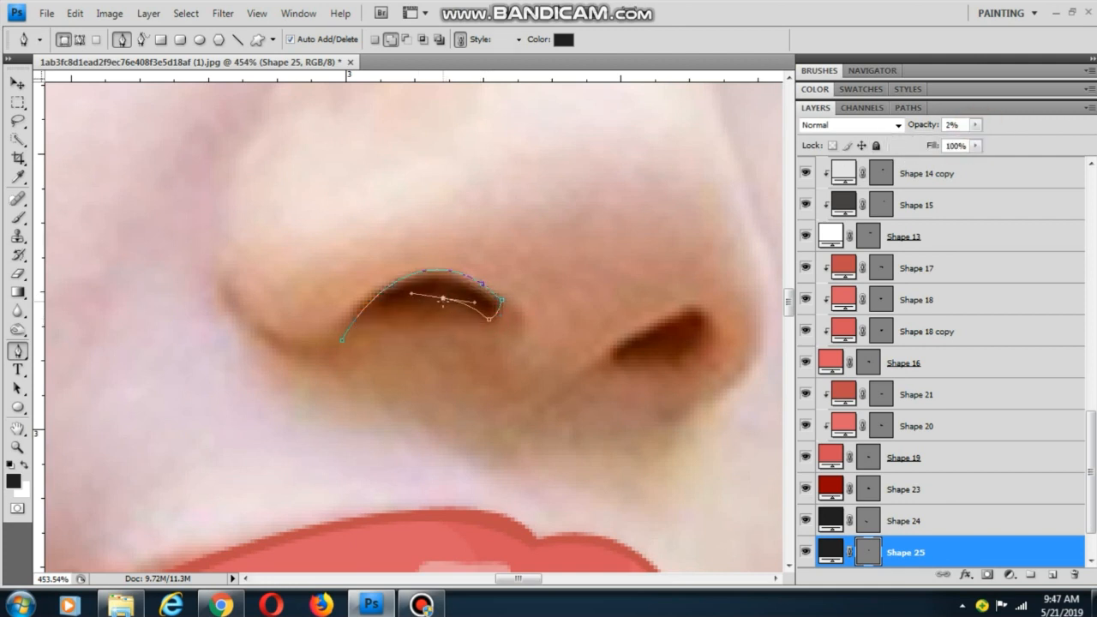
left_click_drag(442, 298, 543, 248)
scroll(479, 295, "up", 2)
left_click_drag(448, 287, 373, 346)
scroll(372, 346, "down", 3)
scroll(524, 295, "down", 1)
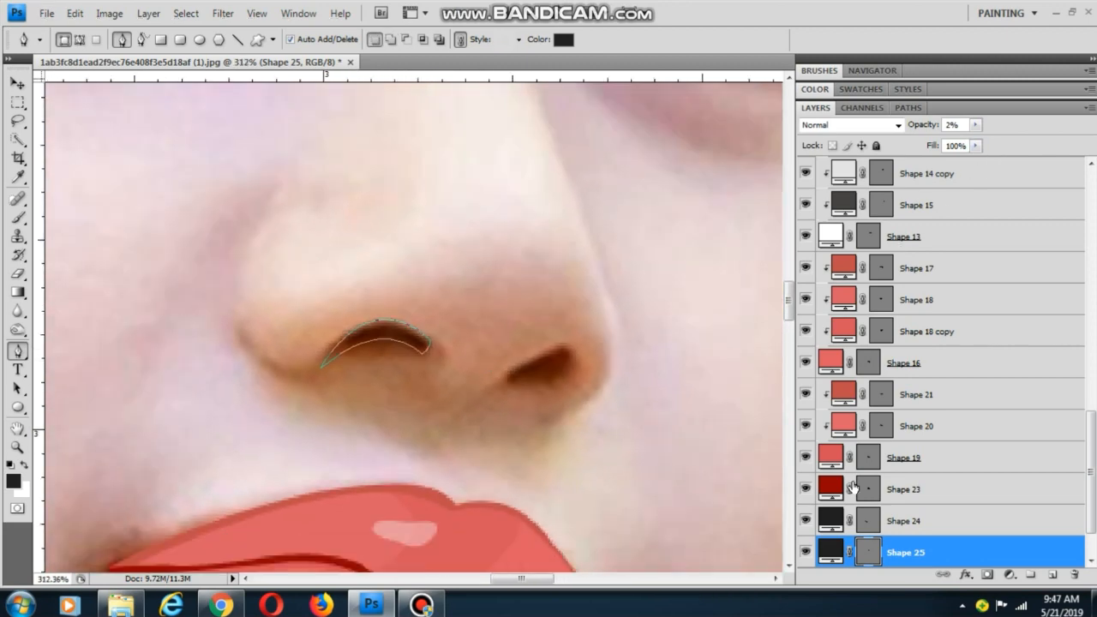
Recolor the left nostril shape with the dark brown sampled from the eyeliner and set its opacity to 100%
scroll(838, 507, "down", 1)
scroll(541, 239, "down", 2)
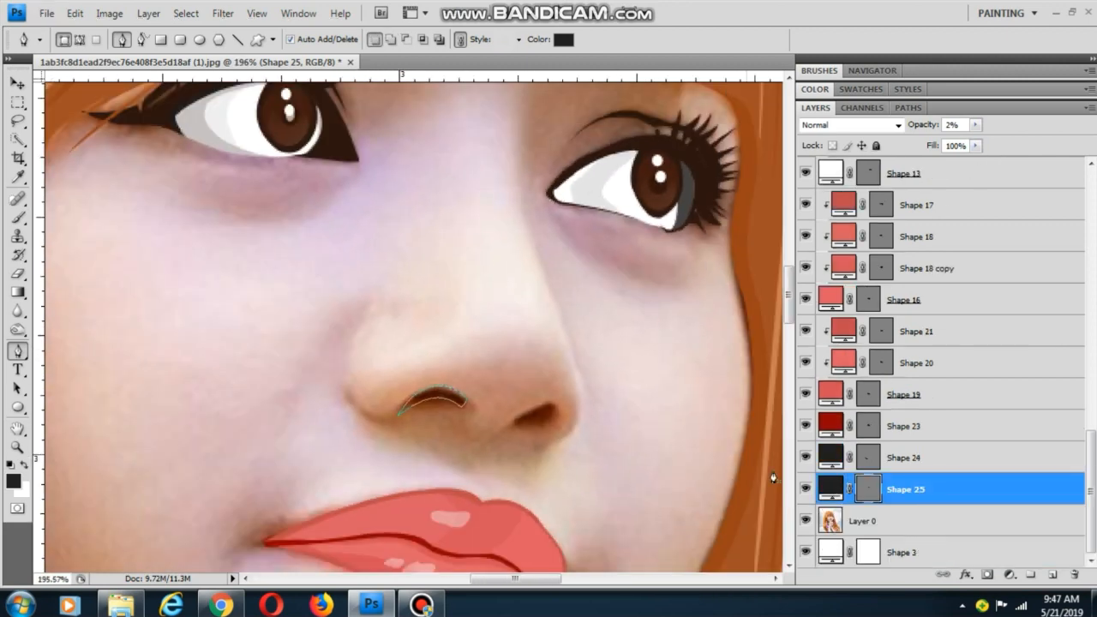
double_click(831, 489)
left_click(322, 143)
left_click(1035, 153)
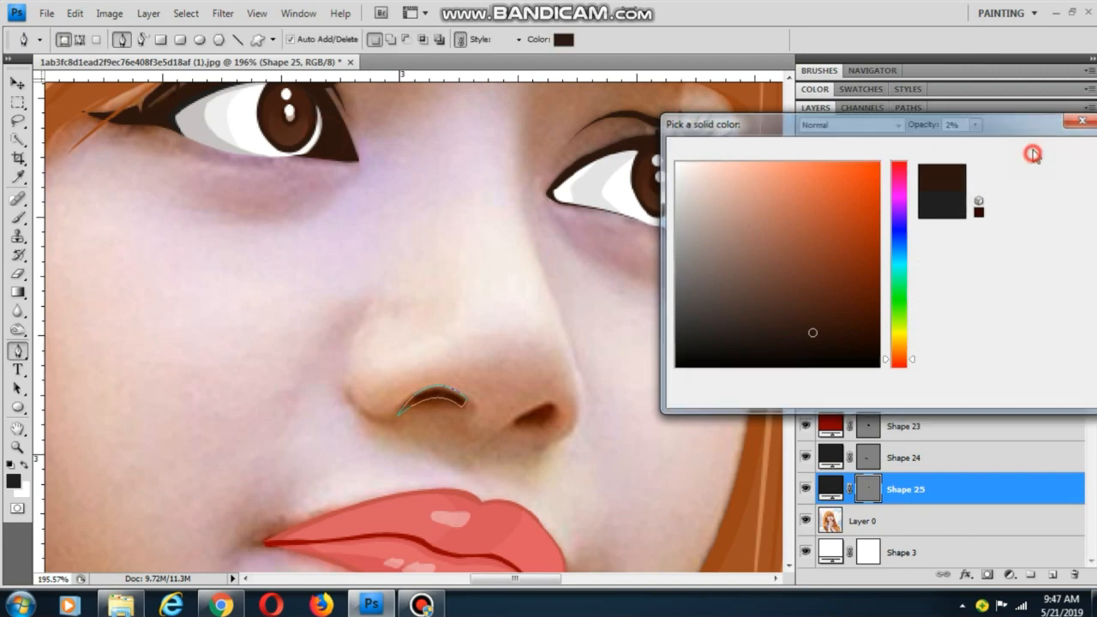
scroll(515, 449, "up", 2)
scroll(516, 449, "up", 4)
left_click(975, 125)
left_click_drag(972, 140, 1059, 139)
Draw a closed dark brown Pen shape filling the right nostril
scroll(634, 385, "up", 3)
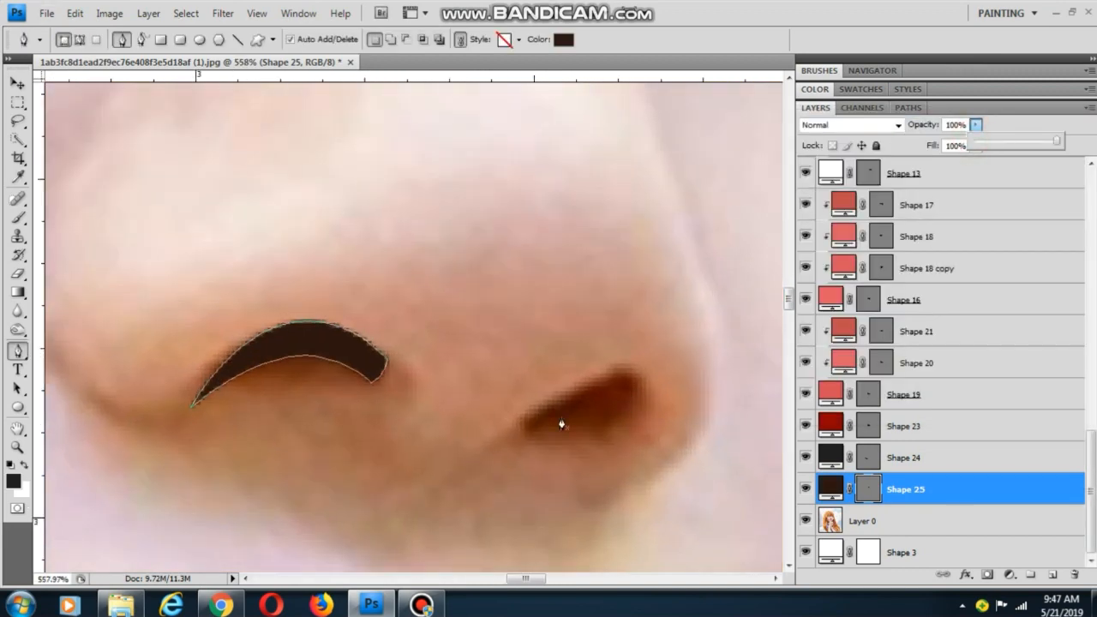
left_click(519, 422)
scroll(621, 382, "up", 2)
left_click_drag(626, 367, 629, 275)
left_click(626, 368, "alt")
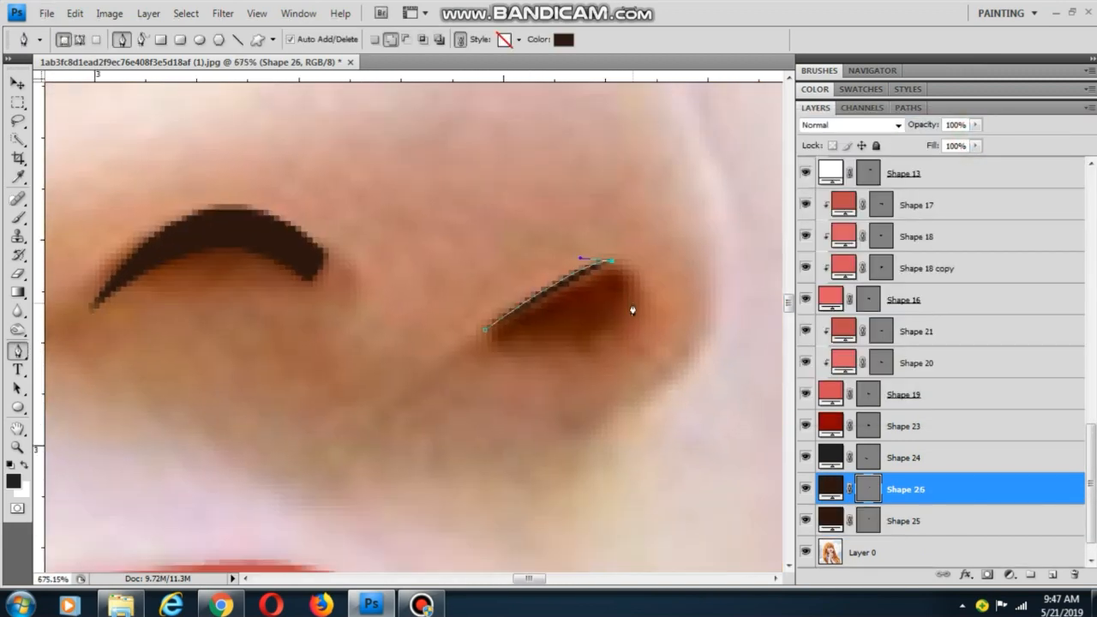
left_click_drag(597, 367, 598, 366)
left_click_drag(503, 347, 388, 345)
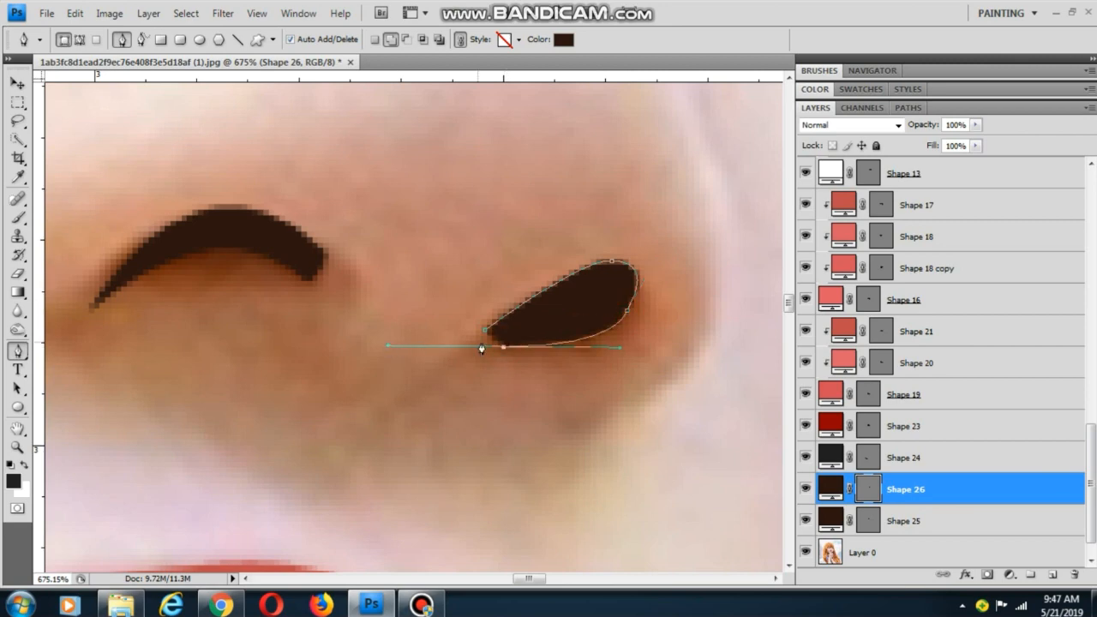
left_click(500, 347, "alt")
scroll(487, 331, "down", 5)
key("v")
left_click(439, 316)
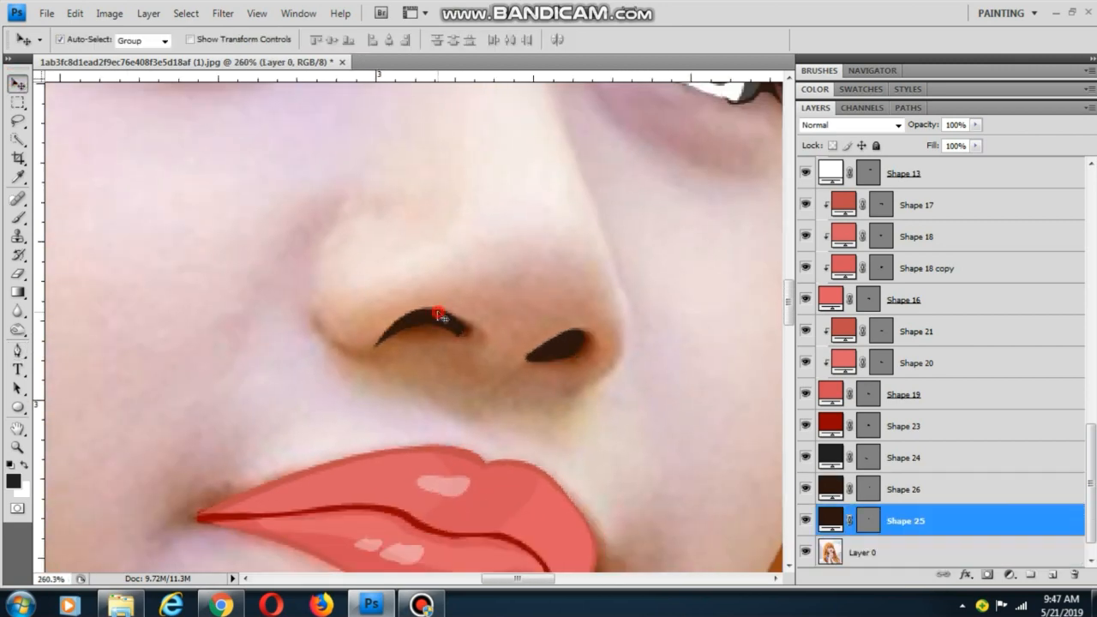
left_click_drag(437, 313, 416, 373)
key("ctrl+alt+z")
key("ctrl+alt+z")
Select the photo layer and draw a closed Pen shape covering the lower inner part of the left nostril
left_click(420, 345)
scroll(415, 353, "up", 1)
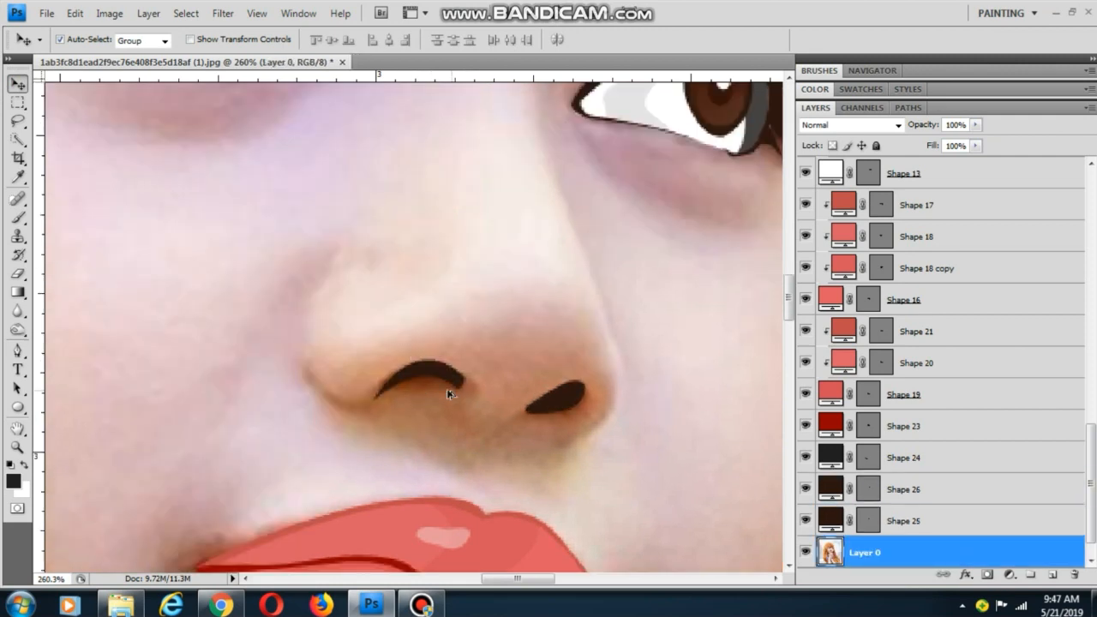
scroll(447, 394, "up", 4)
left_click(17, 350)
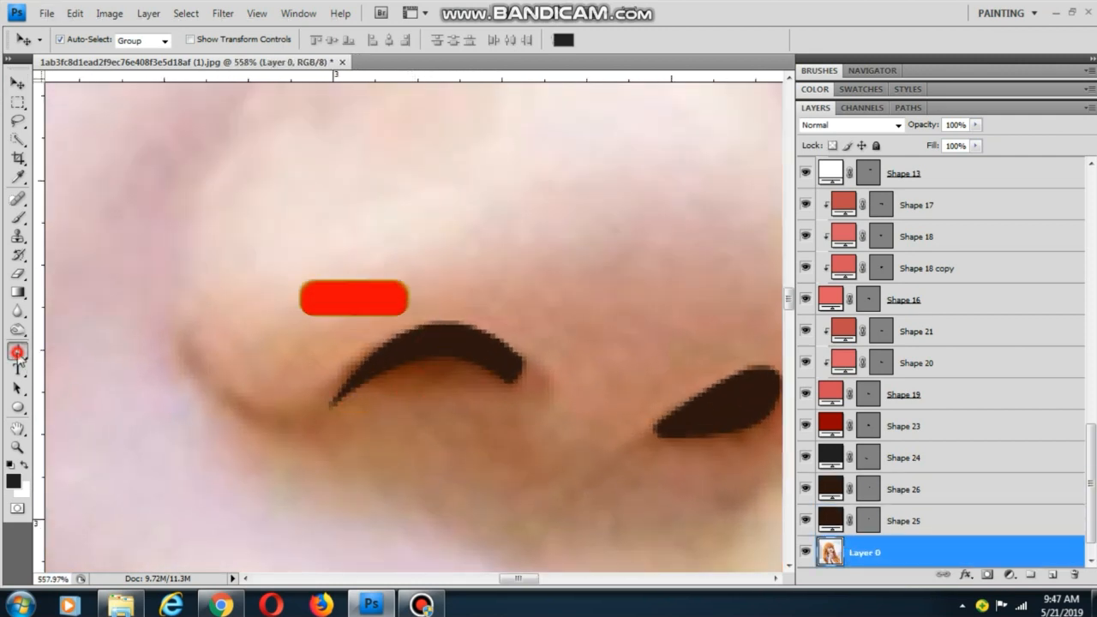
left_click(334, 400)
left_click_drag(509, 383, 473, 358)
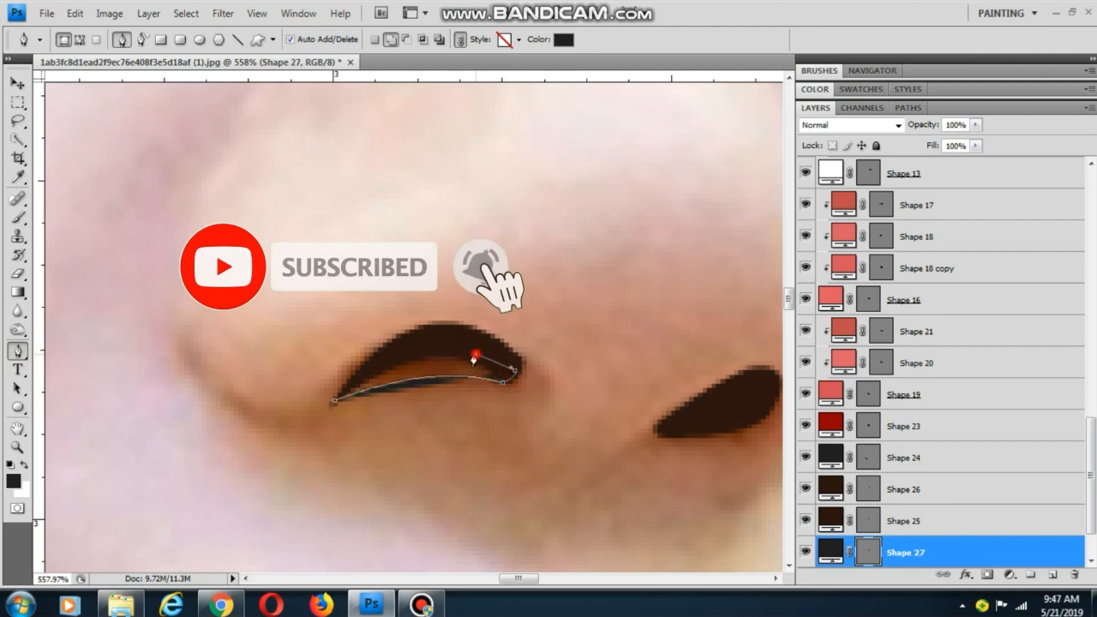
left_click(446, 348)
left_click(390, 348)
left_click(368, 375)
left_click(330, 400)
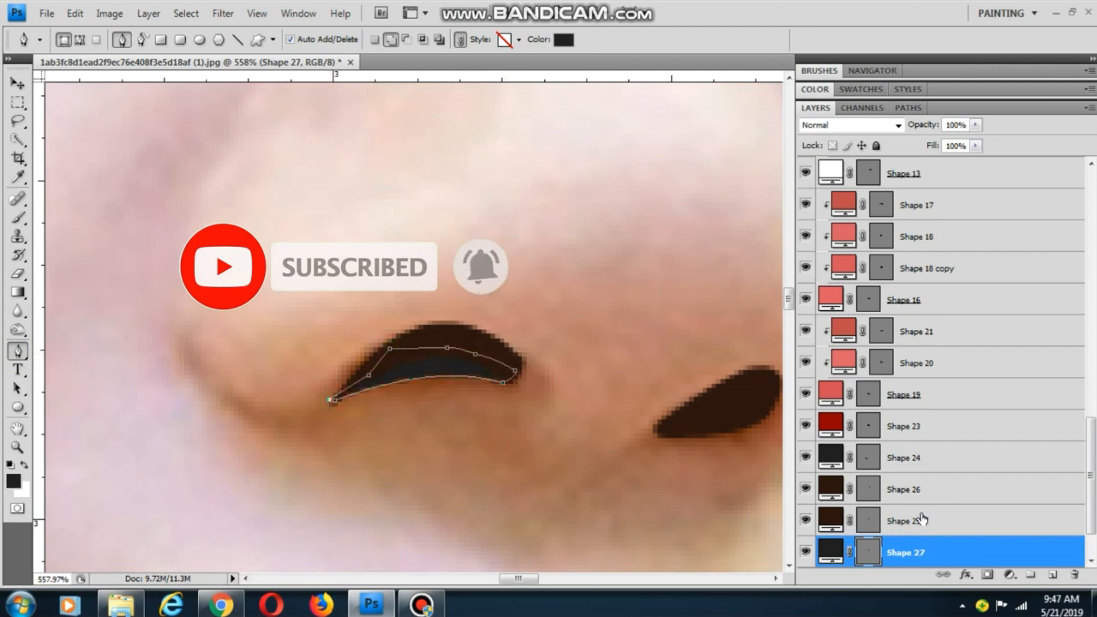
Set the inner nostril shape's fill to the slightly lighter brown #3c1c12
double_click(827, 543)
left_click(441, 334)
left_click(810, 319)
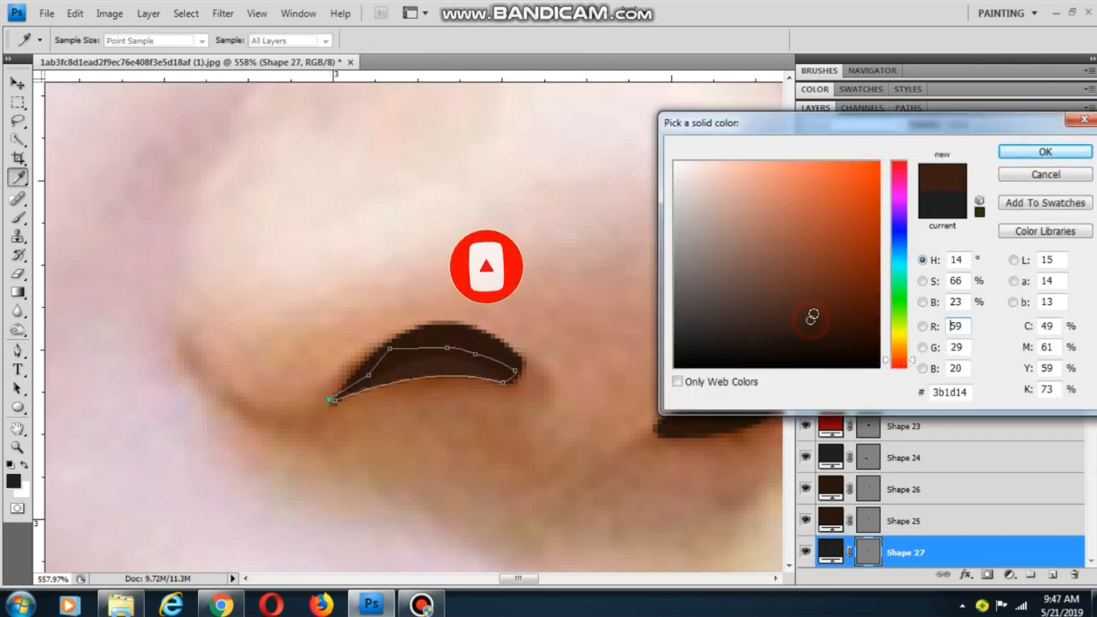
left_click(810, 327)
left_click(816, 320)
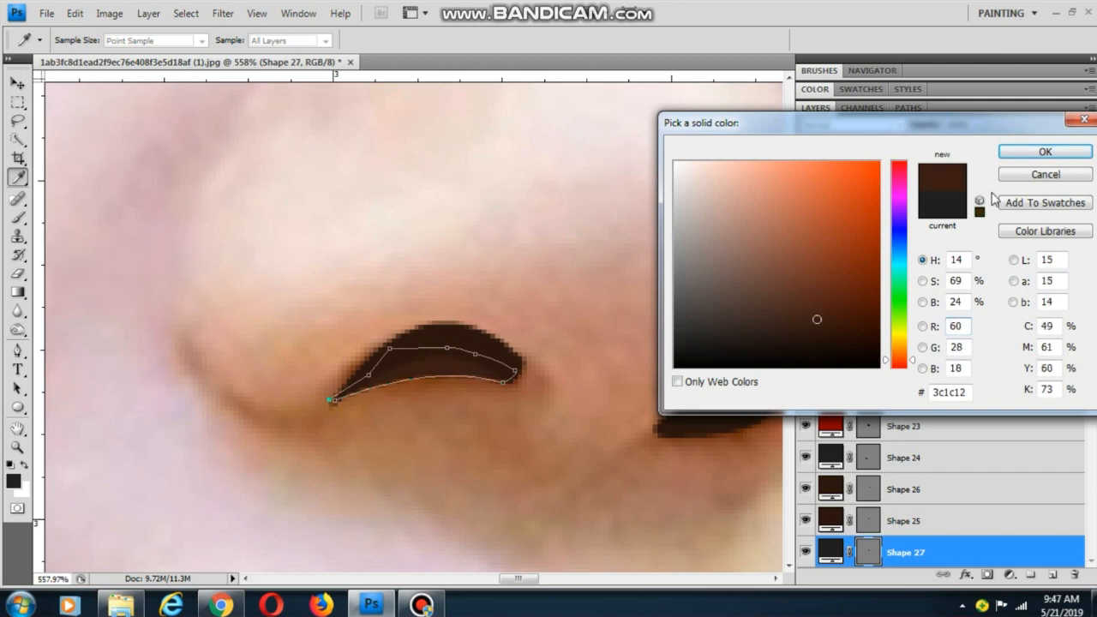
left_click(1035, 147)
Select the photo layer and start a Pen shape tracing the nose's right contour from the bridge down between the eyes
left_click(17, 84)
left_click(170, 187)
scroll(491, 353, "down", 7)
scroll(491, 352, "down", 2)
left_click_drag(524, 264, 489, 362)
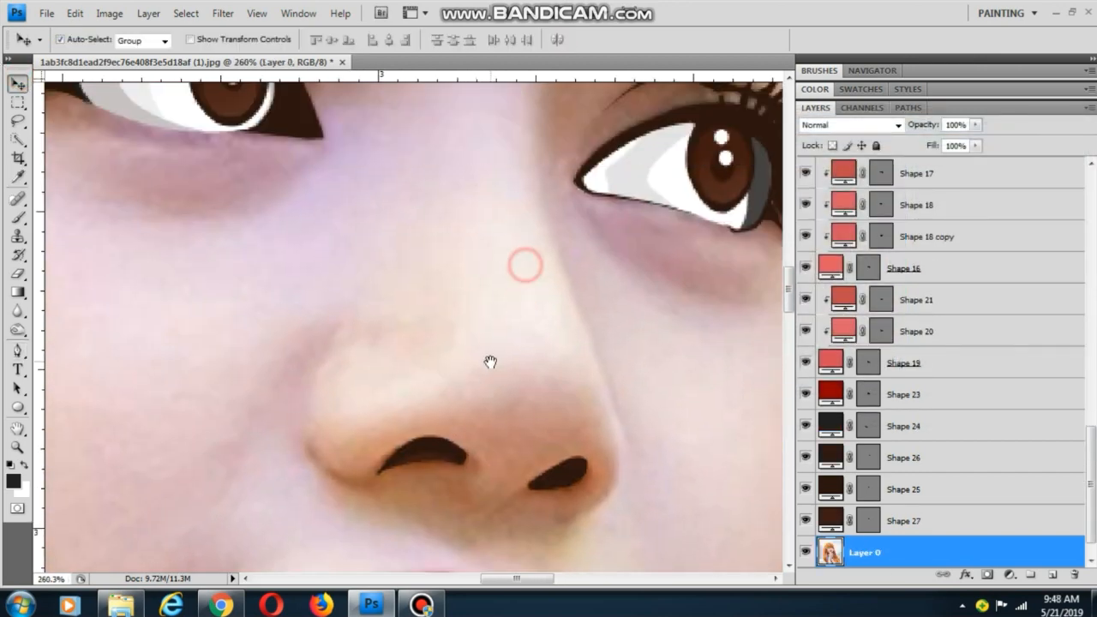
scroll(489, 362, "down", 4)
left_click(489, 336)
left_click(18, 350)
scroll(545, 160, "up", 4)
left_click_drag(546, 160, 533, 185)
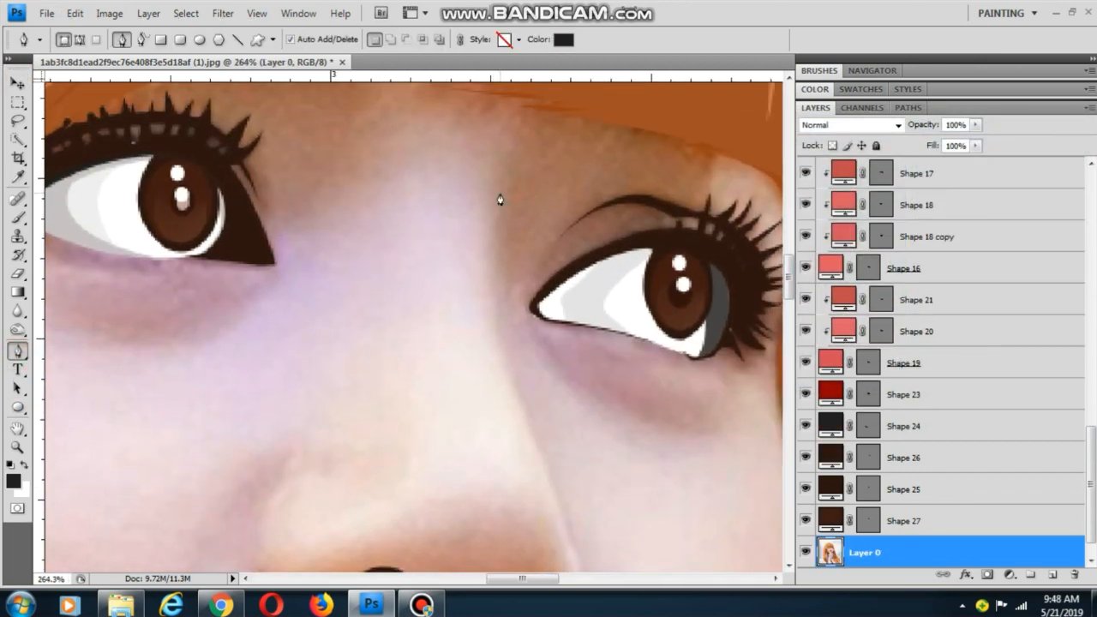
left_click(498, 203)
scroll(517, 363, "down", 2)
scroll(497, 318, "up", 1)
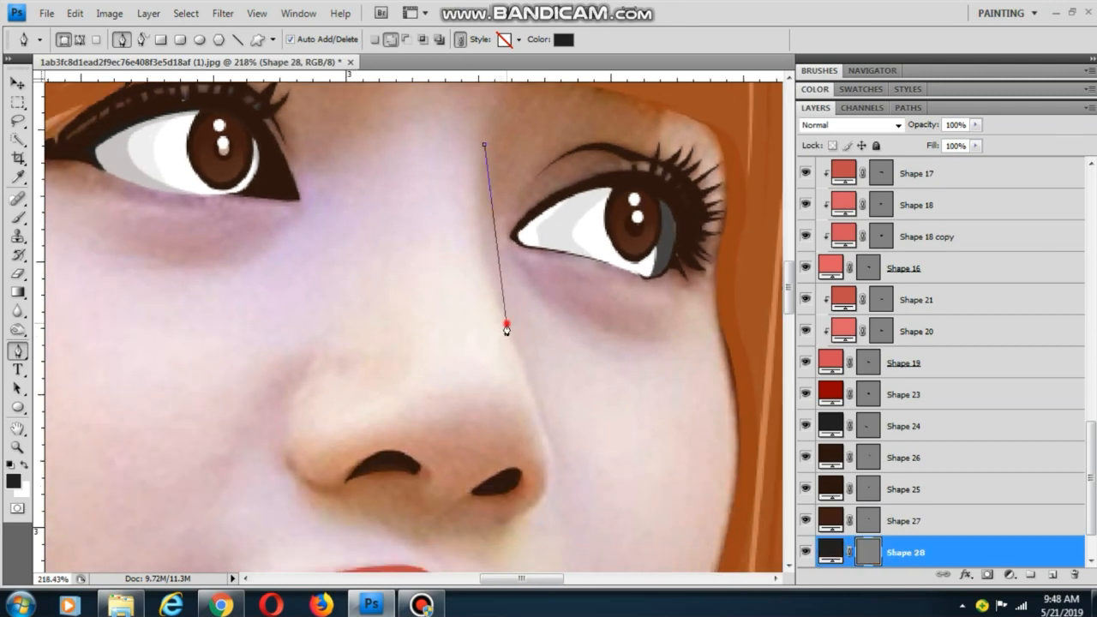
left_click_drag(506, 324, 550, 422)
Extend the contour around the right nostril's wing to the nose's underside and reduce the shape's opacity to 21%
scroll(506, 326, "up", 1)
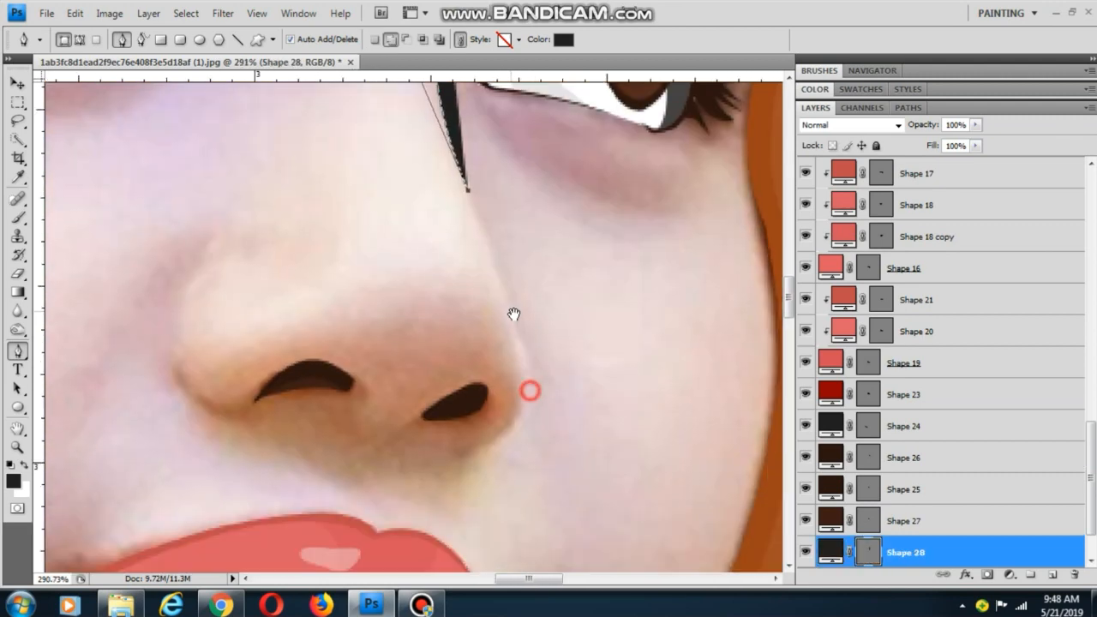
left_click(546, 422)
scroll(522, 299, "up", 2)
left_click_drag(453, 394, 335, 419)
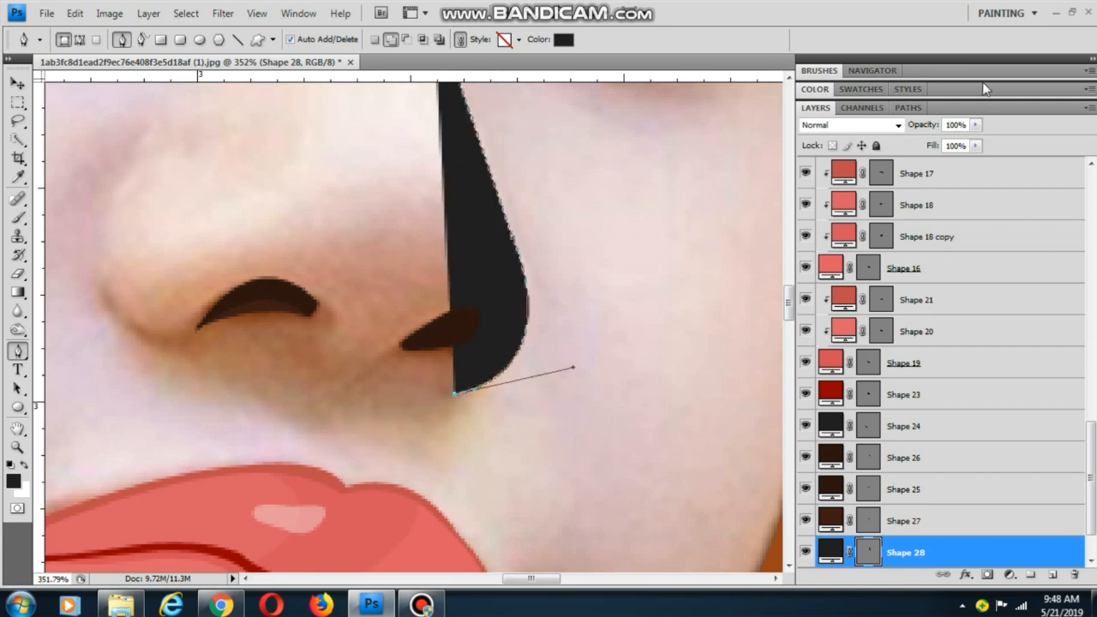
left_click(975, 124)
left_click_drag(976, 140, 910, 141)
scroll(535, 250, "up", 2)
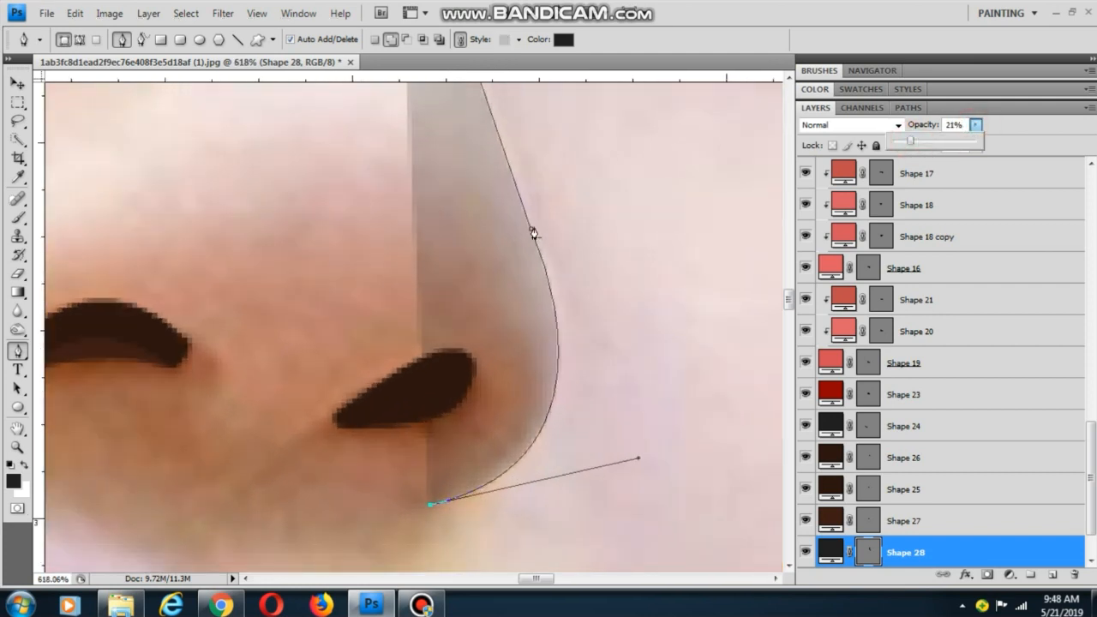
left_click_drag(532, 230, 471, 68)
scroll(511, 204, "down", 3)
scroll(510, 204, "down", 1)
key("ctrl+z")
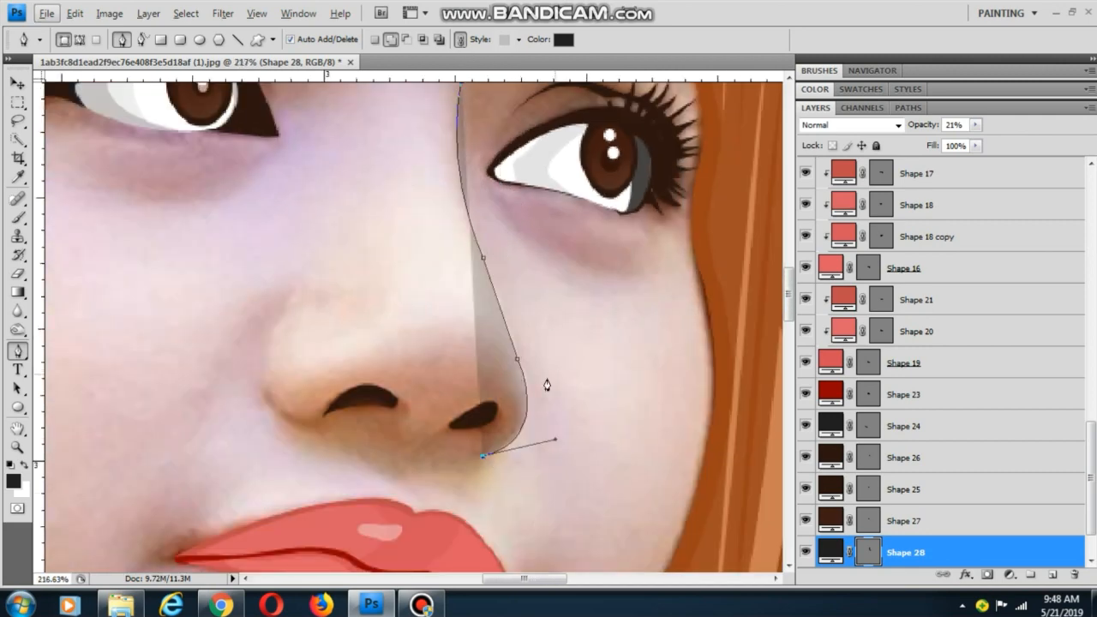
Trace the path back up alongside the nose contour to the bridge, closing it as a thin tapered line
scroll(526, 472, "up", 3)
scroll(526, 472, "down", 1)
left_click(517, 261)
left_click_drag(517, 261, 473, 131)
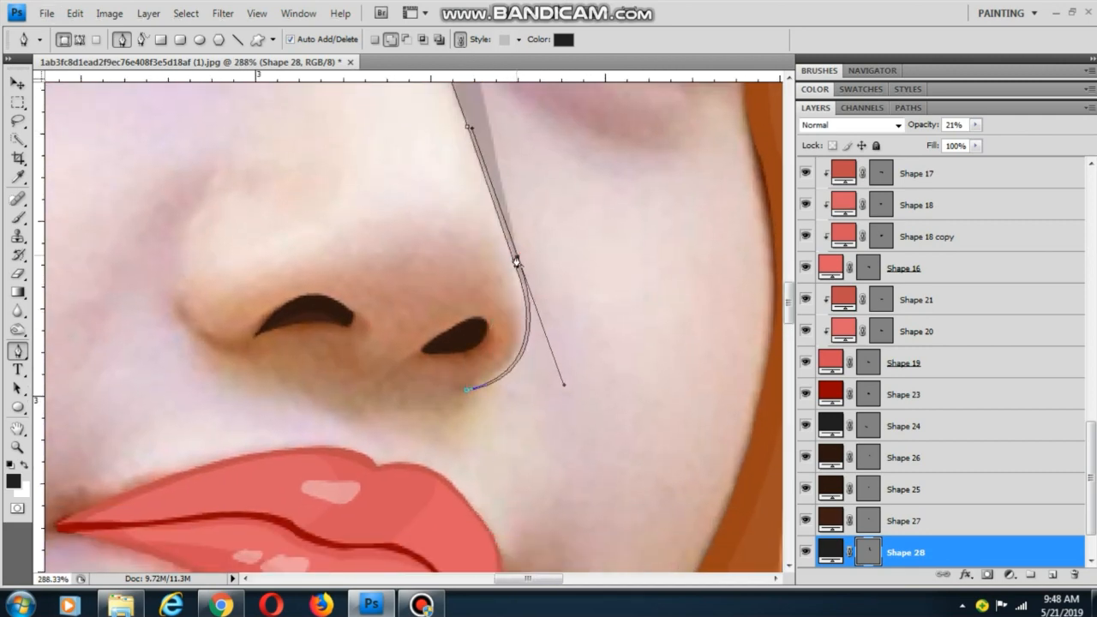
scroll(517, 262, "down", 1)
scroll(499, 346, "up", 2)
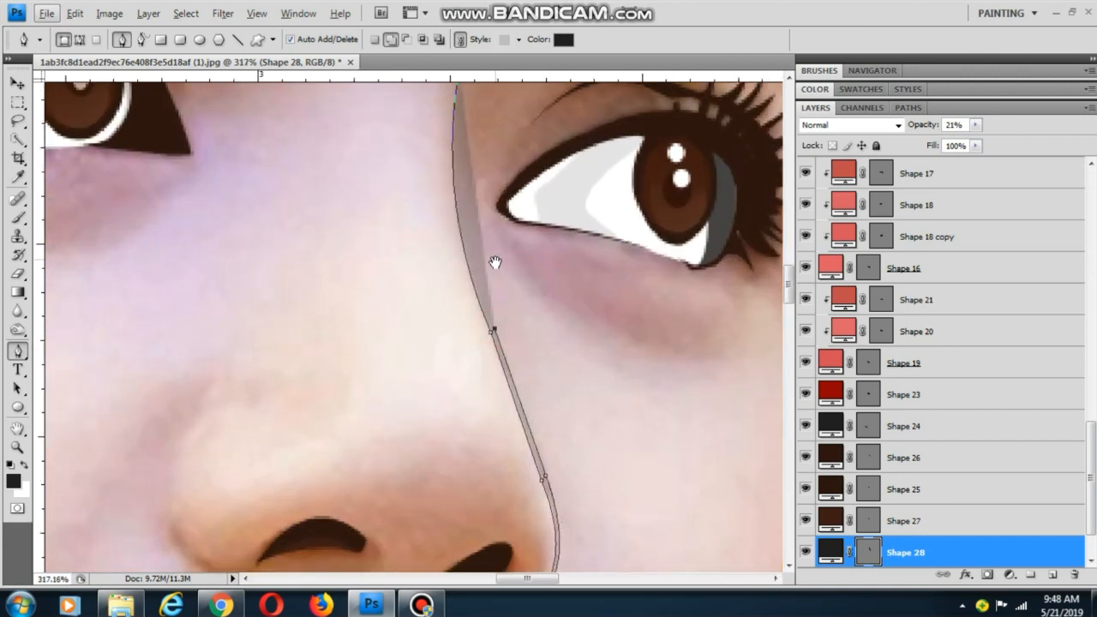
scroll(455, 216, "down", 2)
scroll(451, 223, "down", 2)
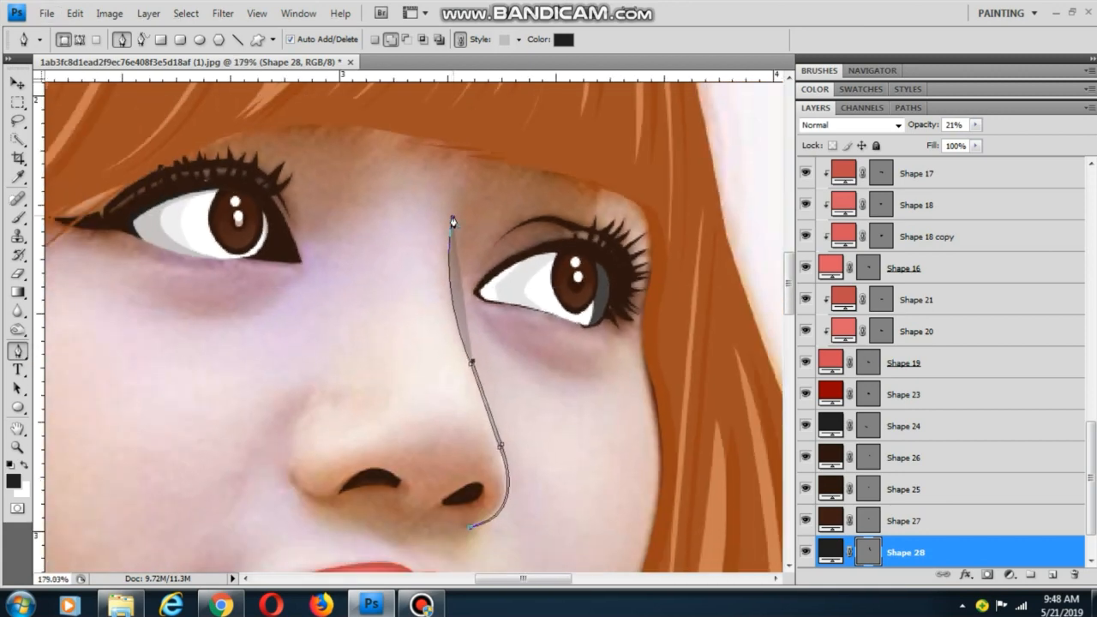
left_click_drag(452, 221, 458, 140)
key("Escape")
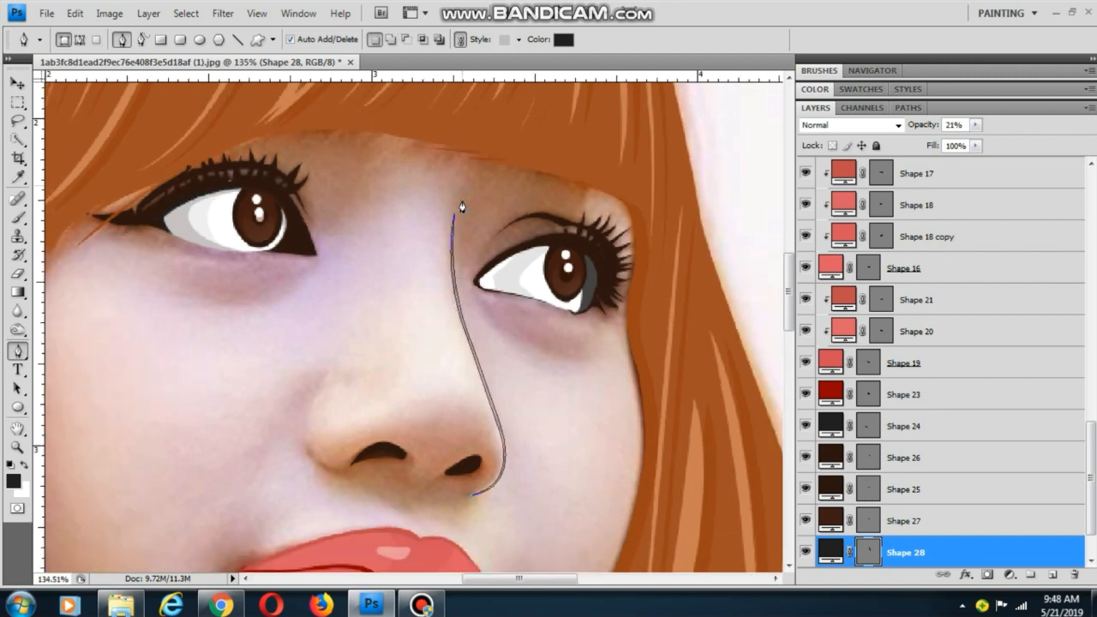
Set the nose contour line's opacity to 100% and recolor it to dark brown #2b150e sampled from the left nostril
scroll(672, 229, "down", 2)
left_click(975, 126)
left_click_drag(974, 142, 1069, 163)
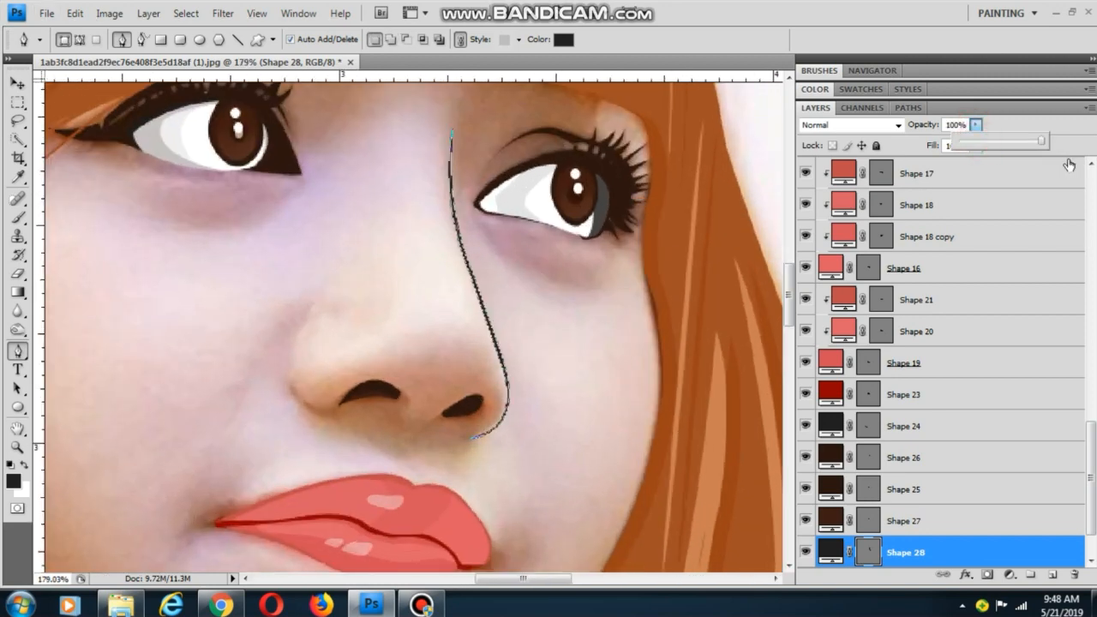
scroll(483, 484, "up", 3)
double_click(837, 546)
left_click(337, 350)
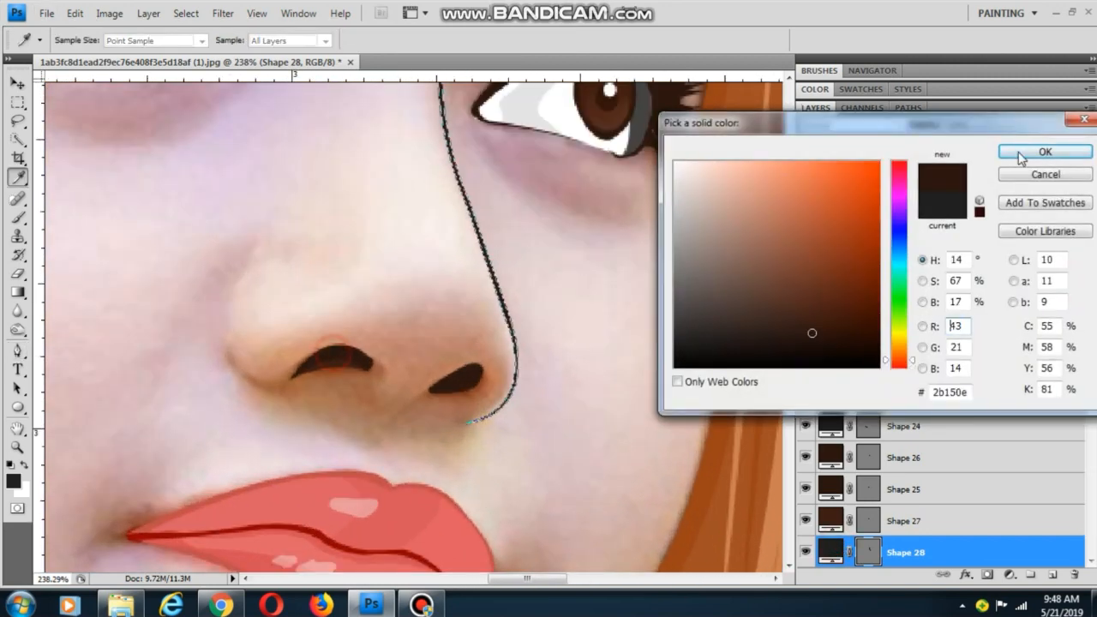
left_click(1042, 149)
Draw a thin tapered dark brown line along the outer curve of the left nostril's wing
left_click_drag(245, 337, 372, 321)
left_click(377, 252)
scroll(392, 386, "up", 1)
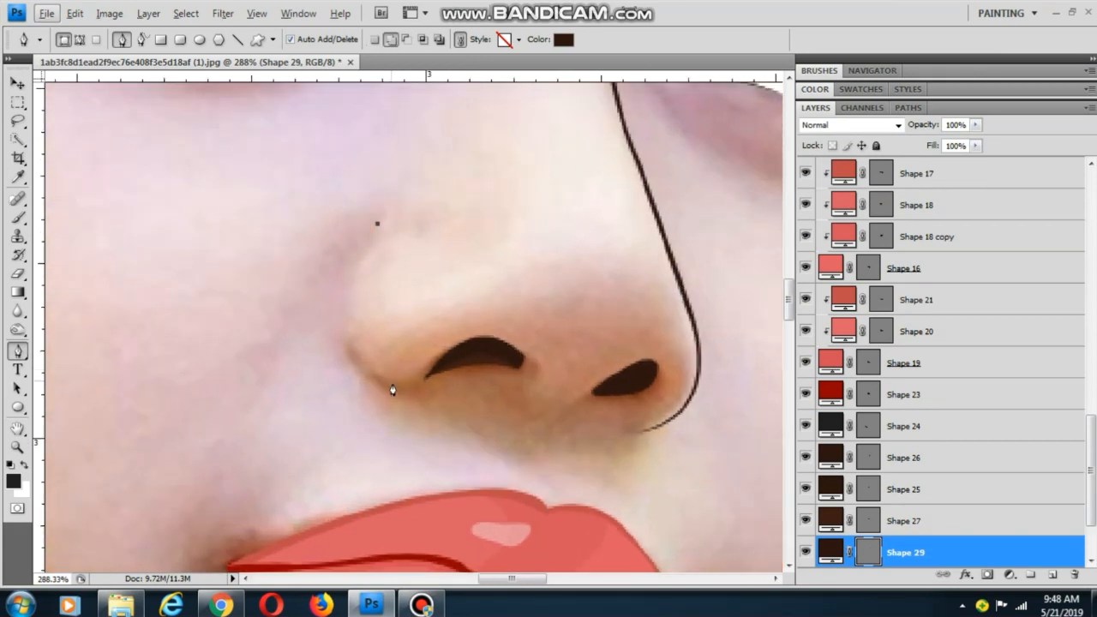
left_click_drag(393, 385, 492, 424)
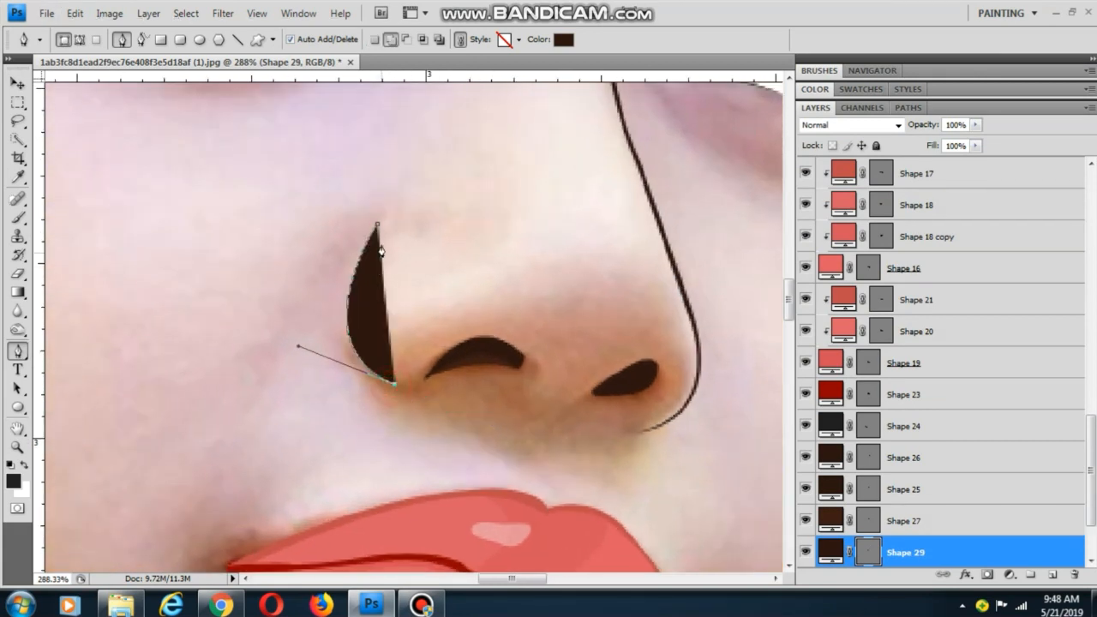
scroll(381, 250, "down", 2)
left_click_drag(377, 231, 438, 131)
key("Return")
Draw a short curved line under the left wing, joining its outline toward the left nostril's outer corner
scroll(407, 350, "up", 3)
left_click(356, 334)
scroll(387, 344, "up", 2)
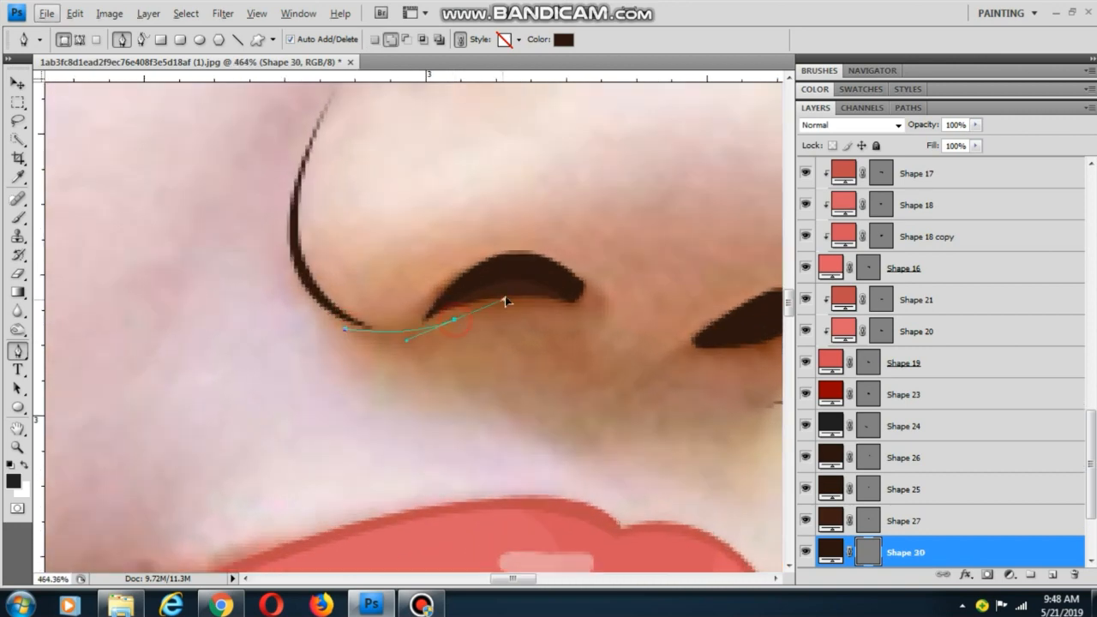
left_click_drag(504, 299, 519, 283)
left_click_drag(343, 331, 265, 294)
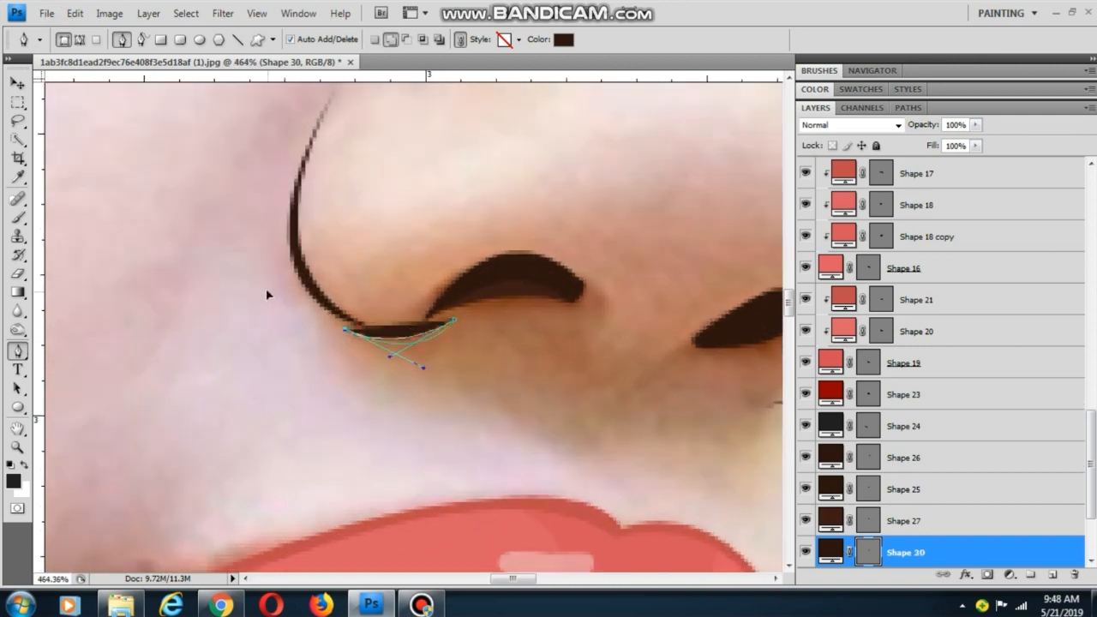
key("Return")
Draw a thin tapered dark brown line extending diagonally down and left from the right nostril's inner corner
scroll(291, 301, "down", 3)
scroll(535, 360, "up", 2)
left_click(548, 331)
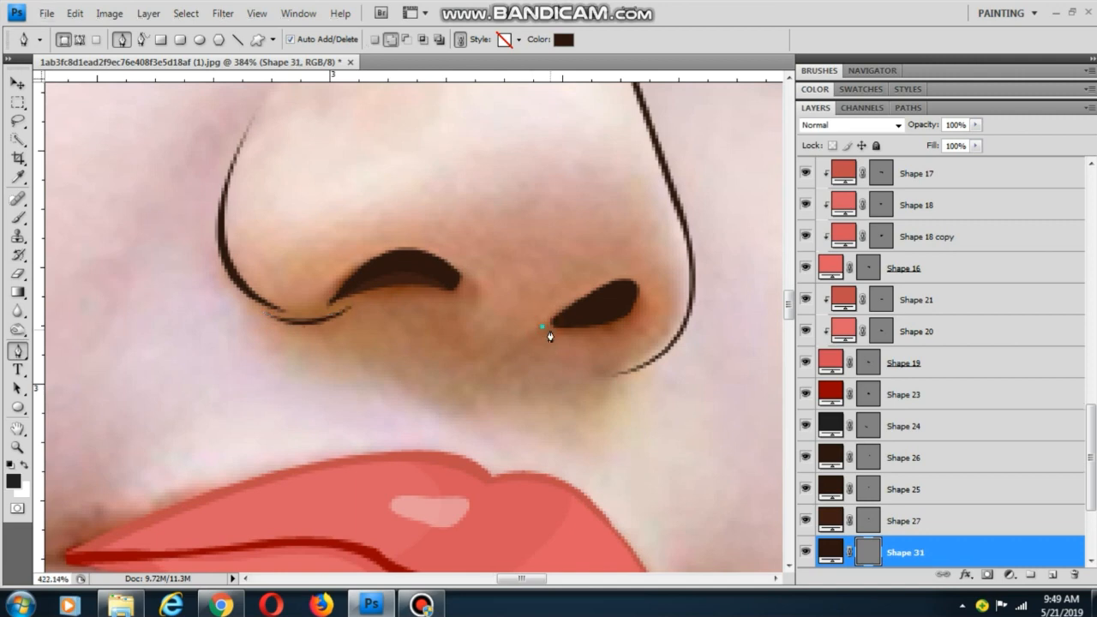
scroll(550, 326, "up", 2)
key("ctrl+z")
left_click(554, 320)
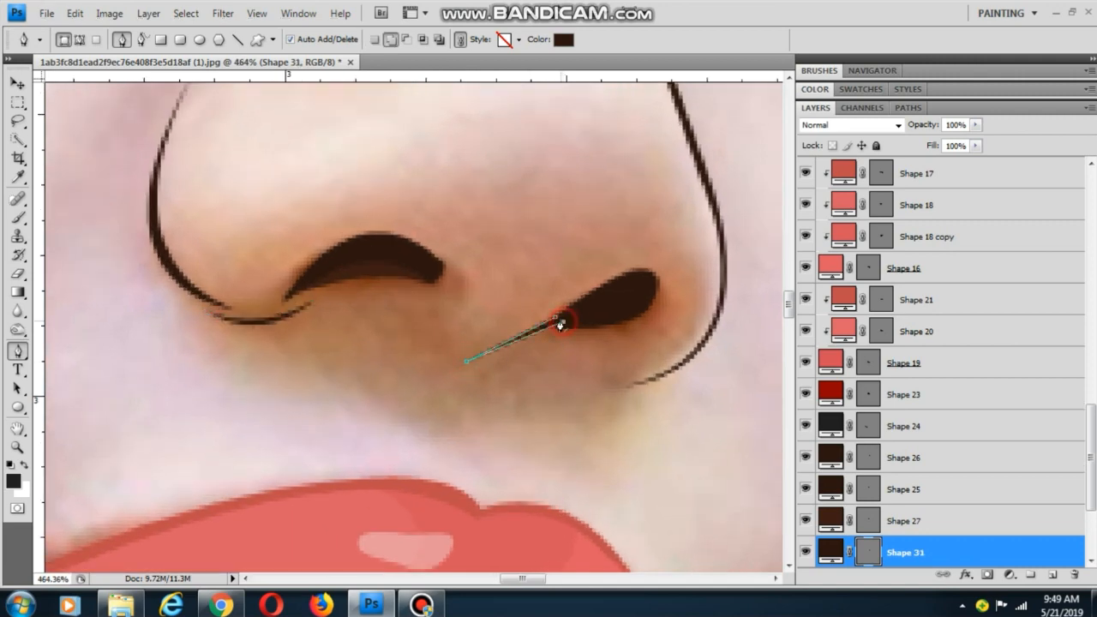
Draw a short thin curved dark brown line on the side of the nose tip, above the left nostril
scroll(462, 368, "down", 3)
left_click(471, 308)
scroll(445, 359, "up", 2)
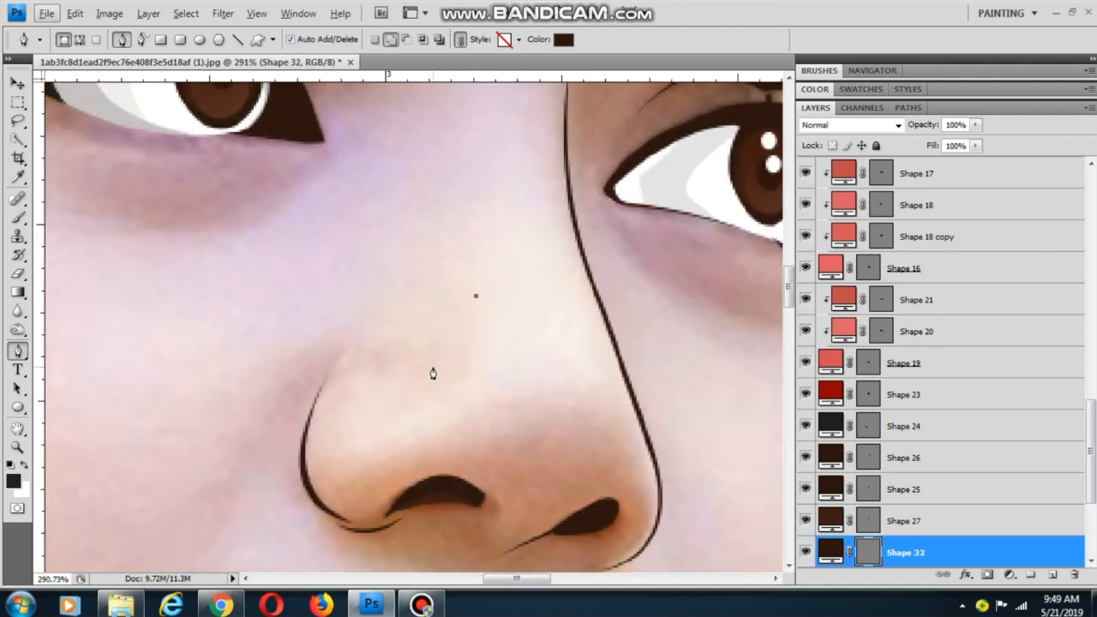
left_click_drag(431, 367, 387, 372)
left_click(431, 366, "alt")
left_click_drag(475, 299, 465, 246)
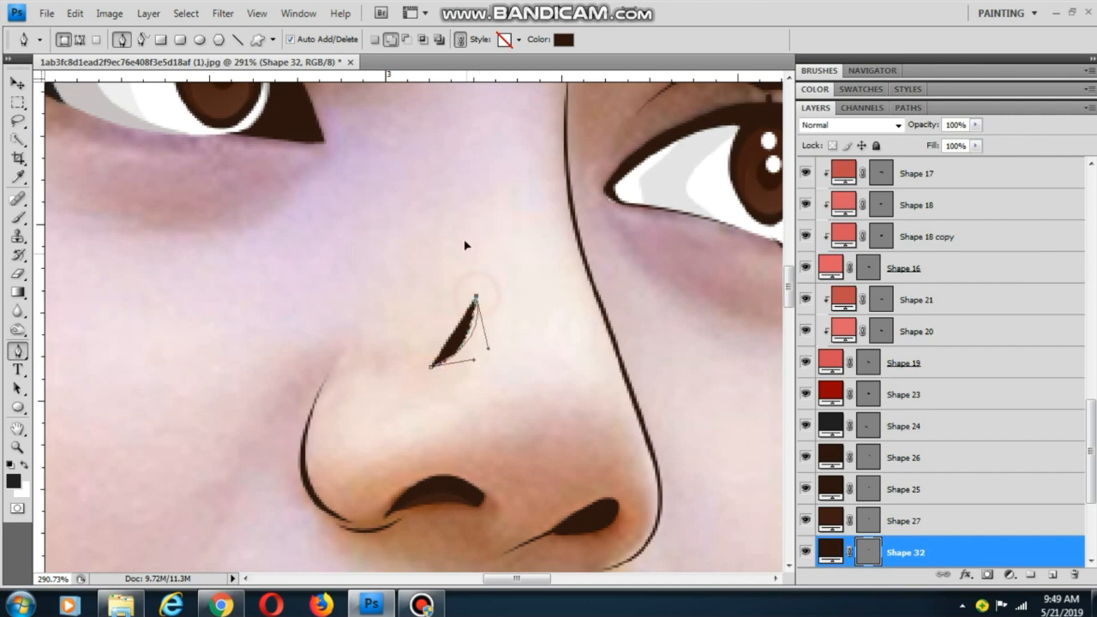
scroll(406, 313, "down", 5)
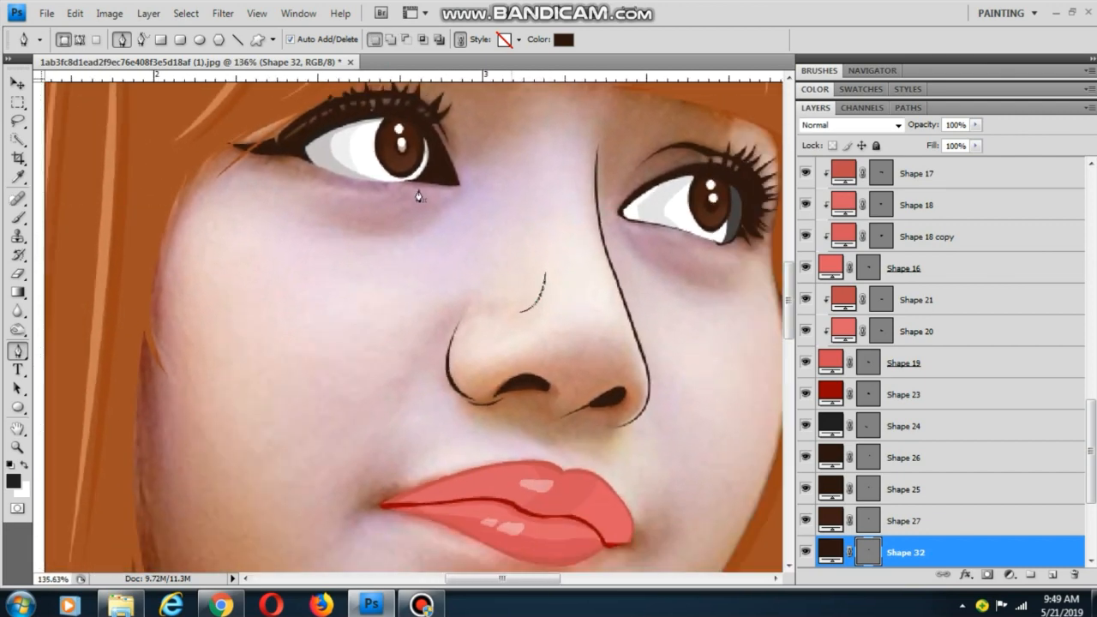
scroll(411, 194, "down", 1)
Make the photo layer active and choose the Pen tool for drawing new shapes around the mouth
left_click(18, 83)
left_click(320, 276)
scroll(322, 278, "up", 2)
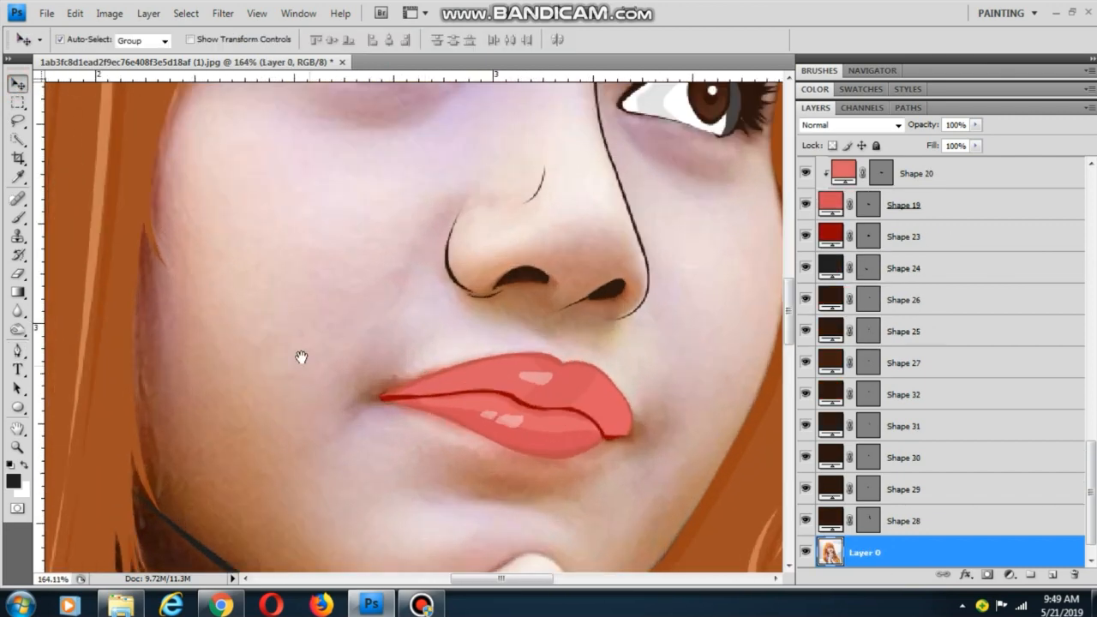
left_click_drag(300, 357, 381, 446)
scroll(343, 219, "down", 1)
left_click_drag(330, 331, 351, 241)
left_click_drag(334, 414, 316, 310)
left_click(17, 350)
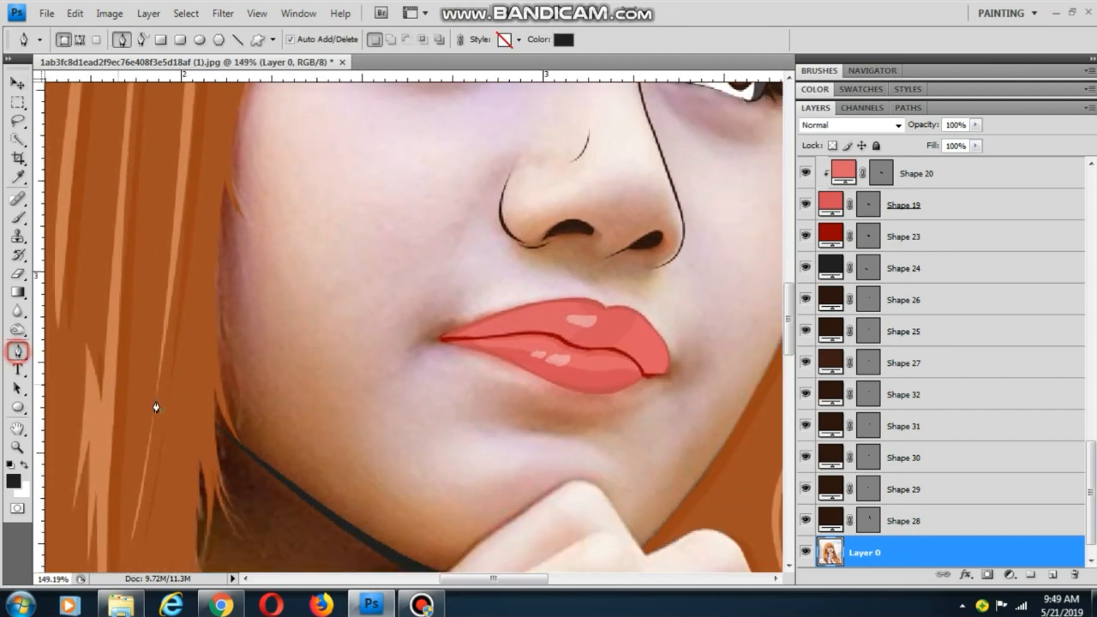
scroll(560, 421, "down", 1)
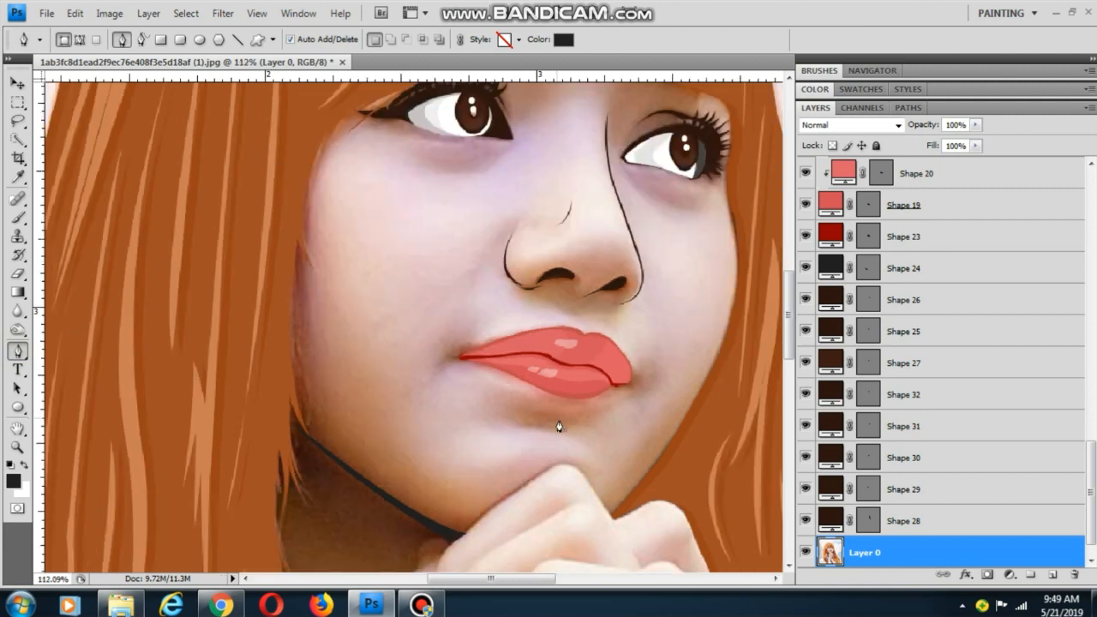
Start a notched dark shape below the lower lip, tracing its lower edge and rising to a point under the right mouth corner
scroll(497, 435, "up", 2)
scroll(489, 432, "up", 1)
left_click(469, 427)
left_click_drag(583, 428, 418, 467)
left_click(584, 428, "alt")
scroll(531, 427, "up", 2)
left_click(536, 423)
left_click_drag(543, 401, 612, 345)
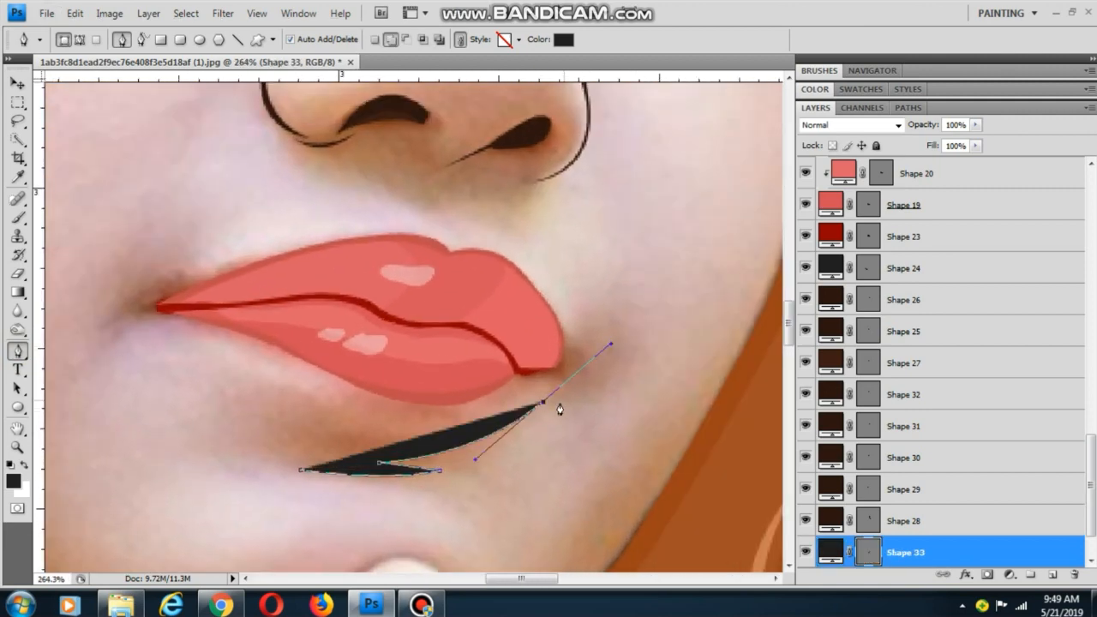
left_click(543, 402, "alt")
Trace the lower-lip shadow's curved top edge back to a left tip and close the shape at its starting point
left_click_drag(470, 455, 627, 422)
left_click_drag(442, 389, 308, 357)
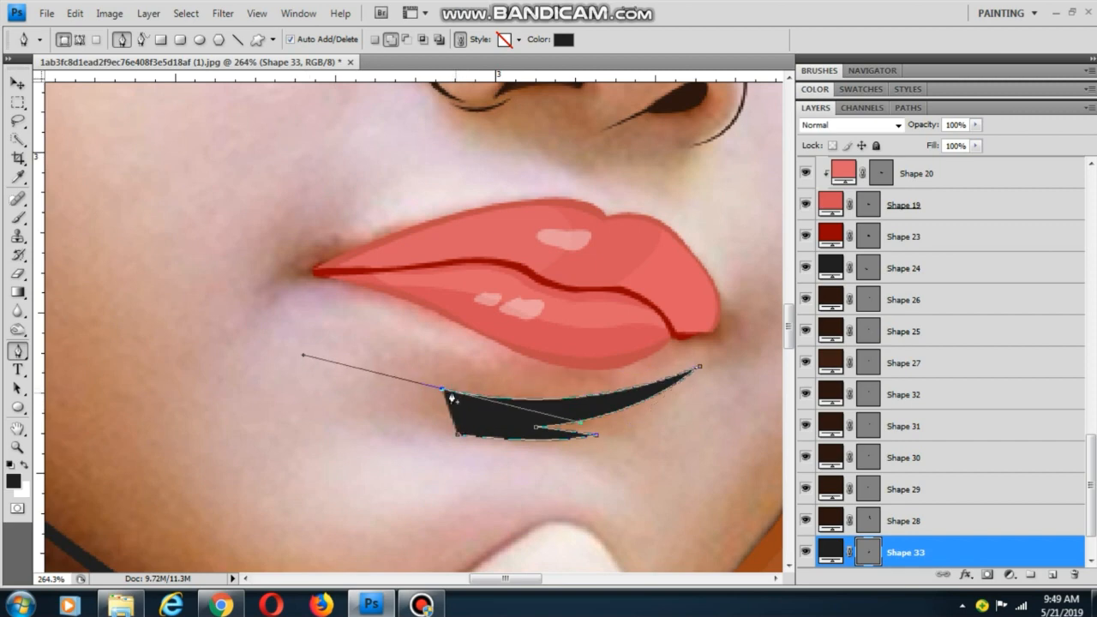
left_click(443, 389, "alt")
scroll(478, 434, "up", 1)
left_click_drag(531, 414, 522, 458)
left_click(455, 435)
scroll(429, 439, "down", 6)
scroll(286, 443, "up", 4)
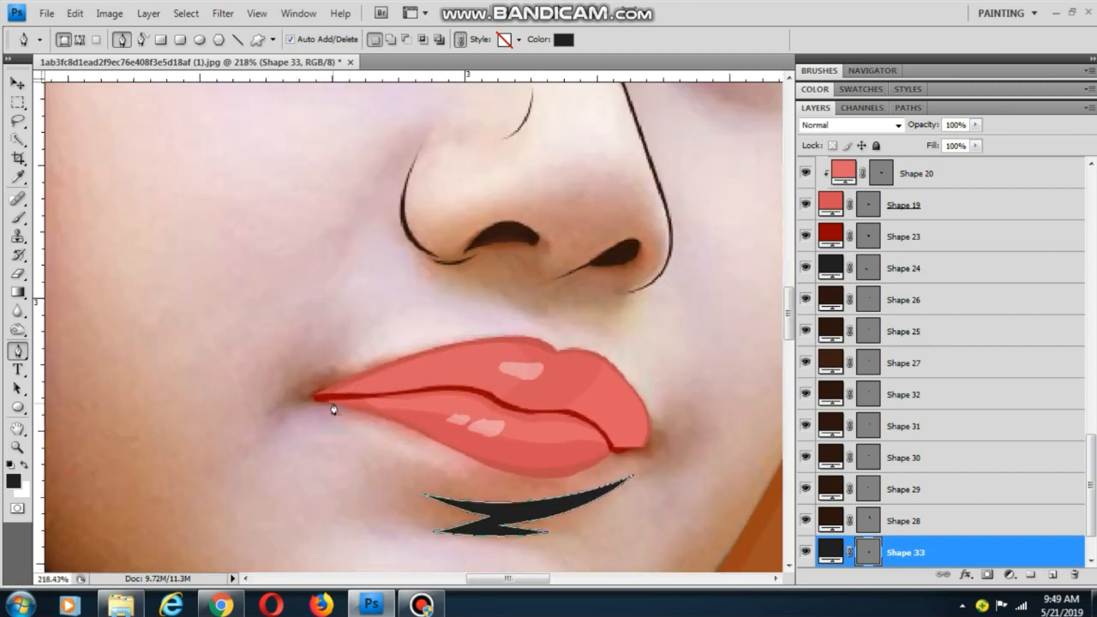
Recolor the shadow shape below the lower lip with the dark brown sampled from the left nostril
double_click(826, 552)
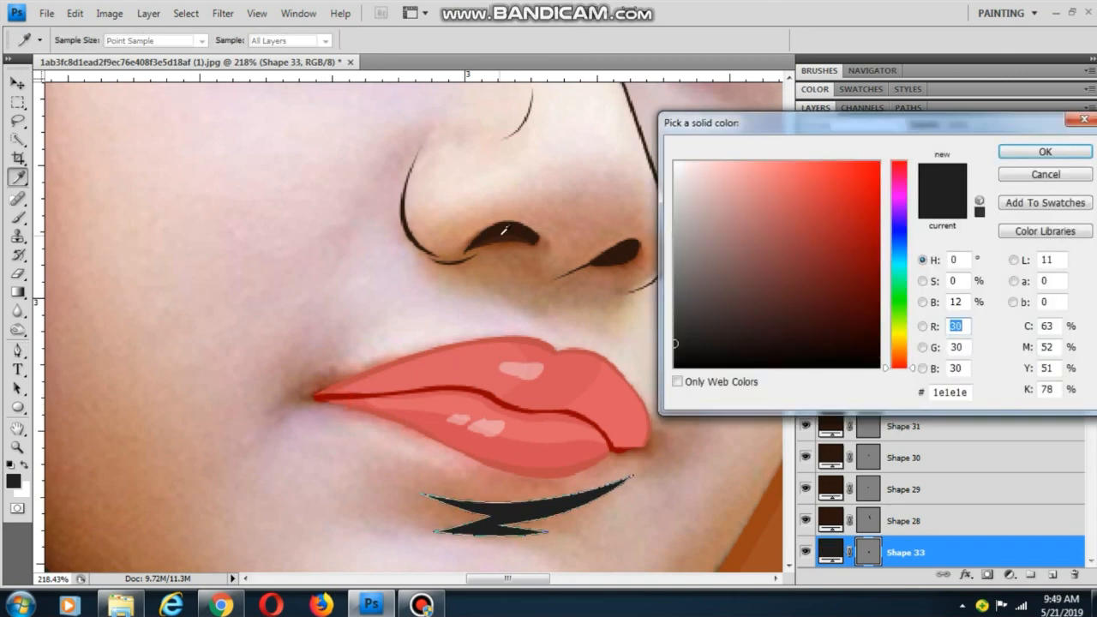
left_click(503, 233)
left_click(1045, 151)
Set the foreground color to a lighter reddish brown, starting from the lip shadow's sampled dark brown
left_click(13, 478)
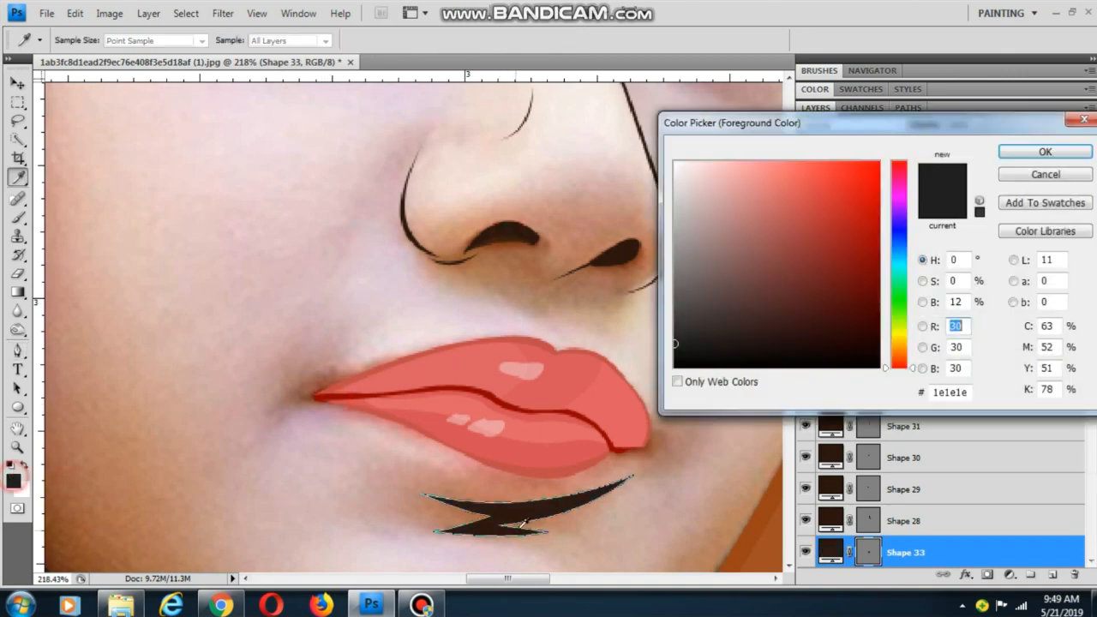
left_click(517, 512)
left_click_drag(832, 332, 839, 307)
left_click(1044, 153)
key("p")
With the photo layer active, draw a tapered brown shape from the upper lip's edge around the left mouth corner
left_click(17, 83)
left_click(157, 207)
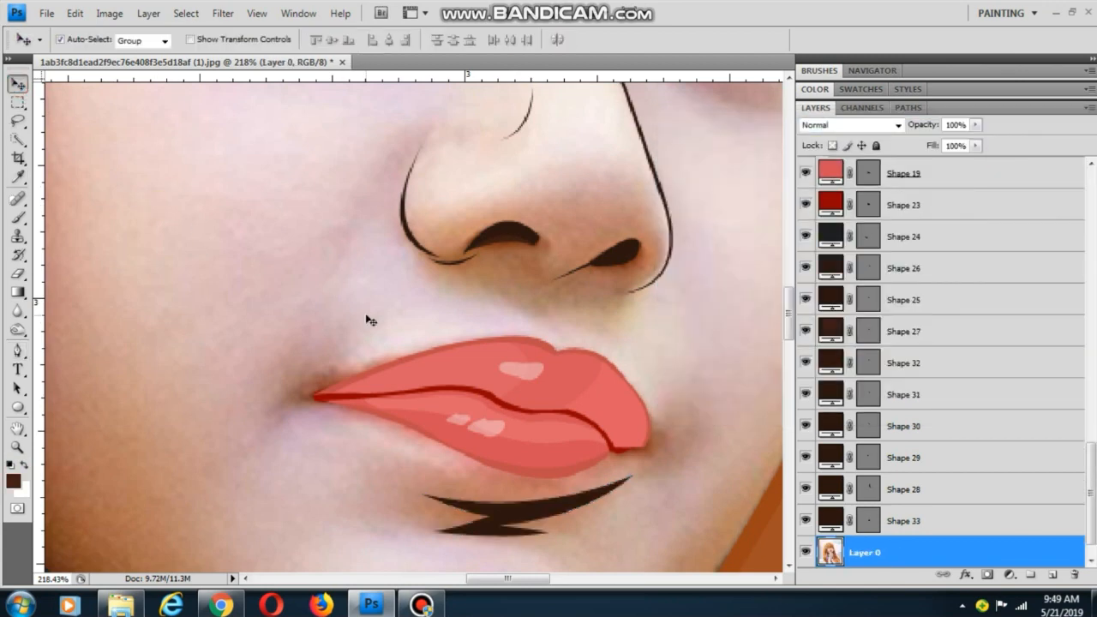
scroll(366, 318, "down", 2)
left_click_drag(286, 382, 318, 424)
scroll(318, 423, "up", 2)
left_click(17, 349)
scroll(488, 383, "up", 1)
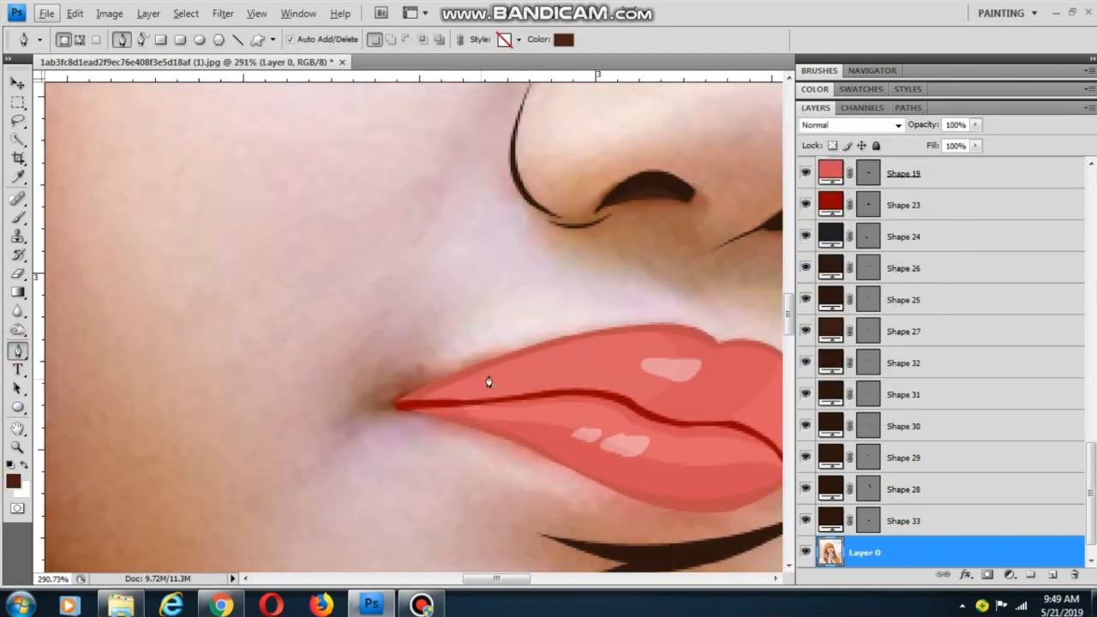
left_click(525, 351)
left_click_drag(387, 393, 328, 426)
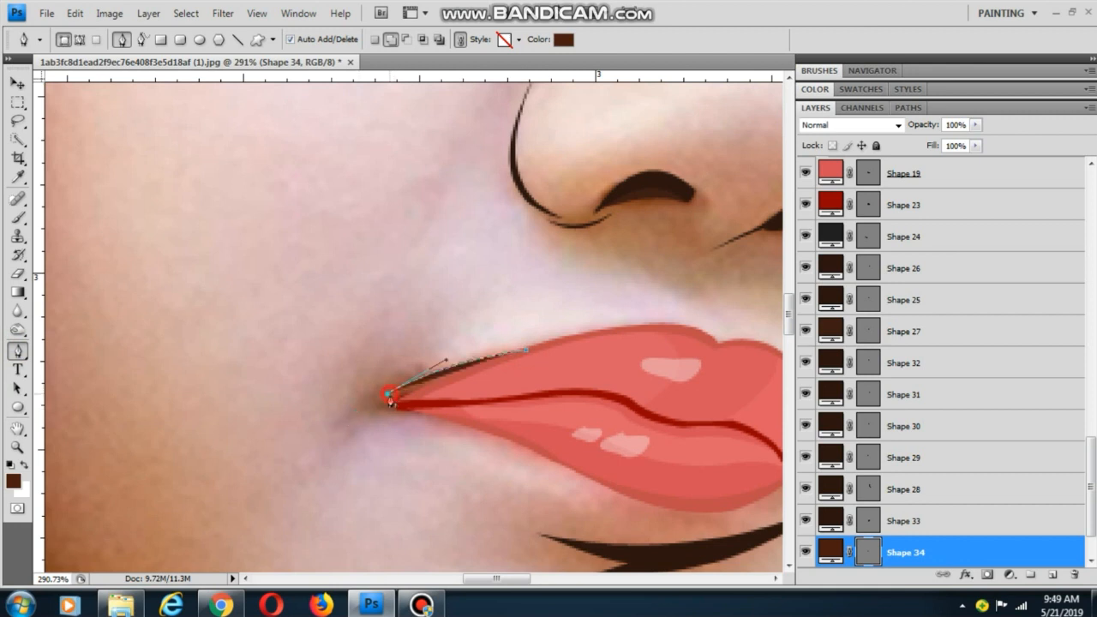
left_click_drag(394, 413, 427, 428)
left_click(393, 415)
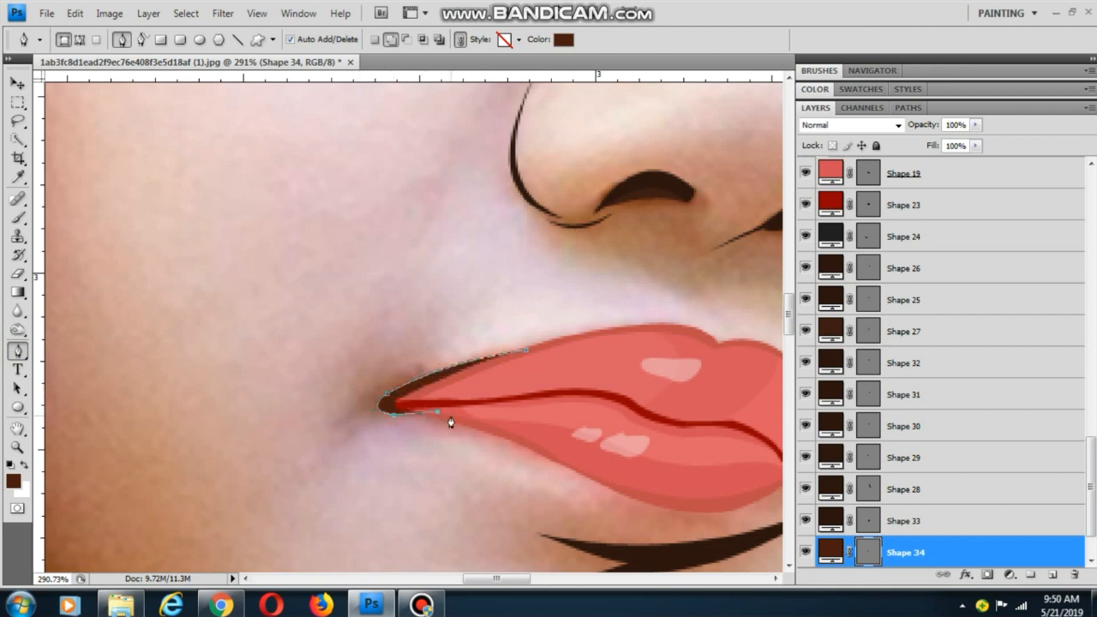
left_click(524, 349)
Draw a thin brown outline shape around the right mouth corner and up the upper lip's right edge
left_click_drag(617, 360, 298, 289)
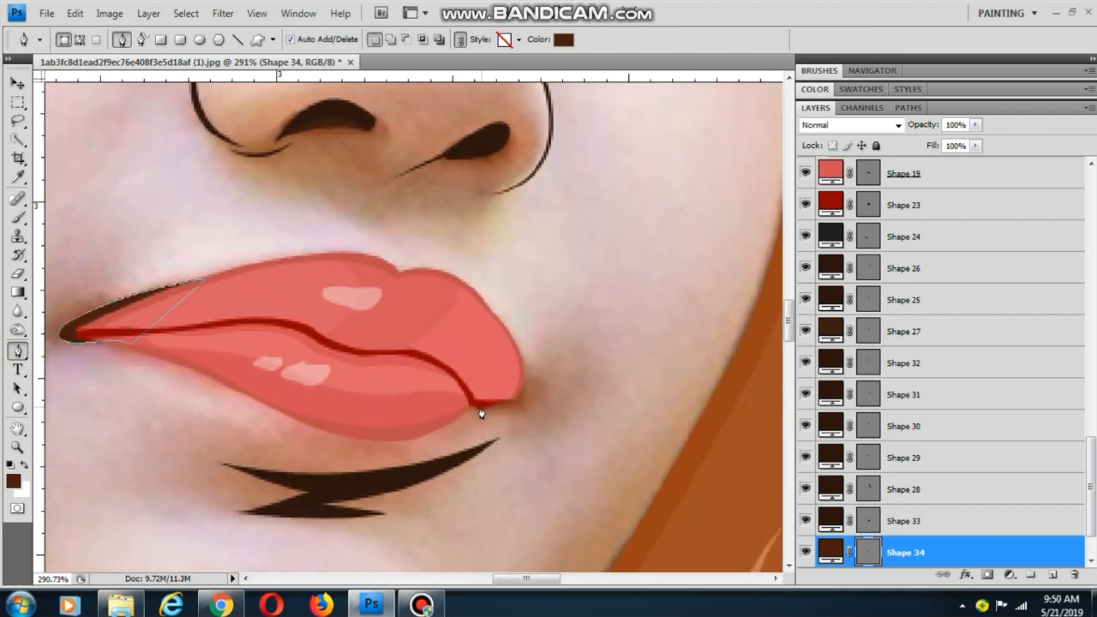
left_click_drag(480, 407, 520, 406)
left_click_drag(505, 332, 462, 285)
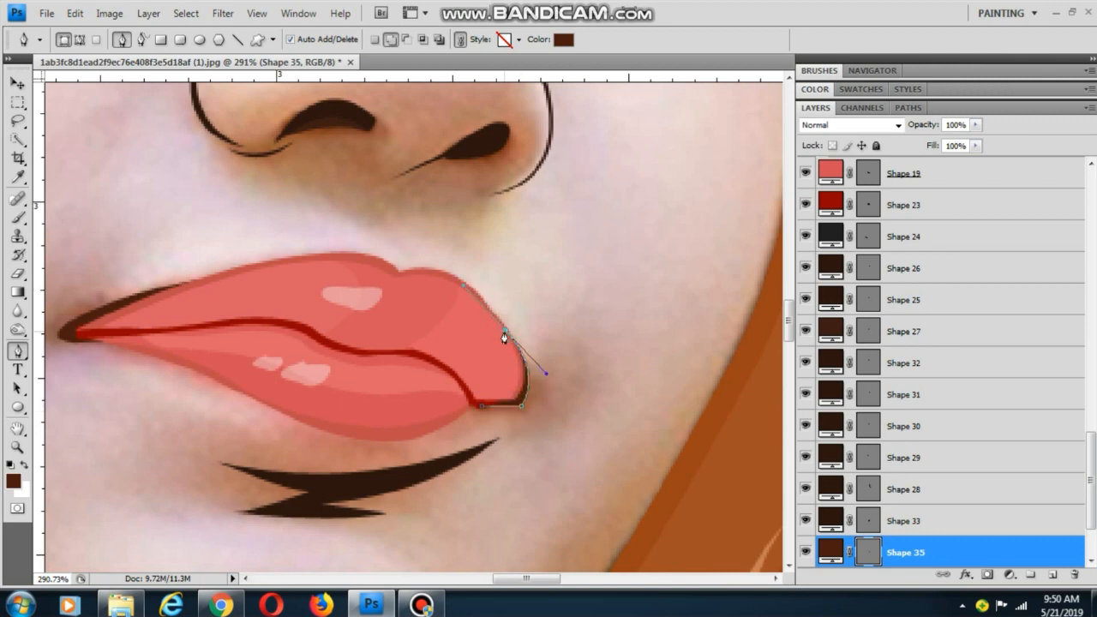
left_click(356, 297)
left_click(482, 406)
Start a brown shadow shape under the nose, tracing its lower edge from the left wing to the right contour's lower end
scroll(454, 393, "down", 4)
left_click_drag(368, 282, 506, 397)
scroll(389, 355, "up", 2)
left_click(335, 328)
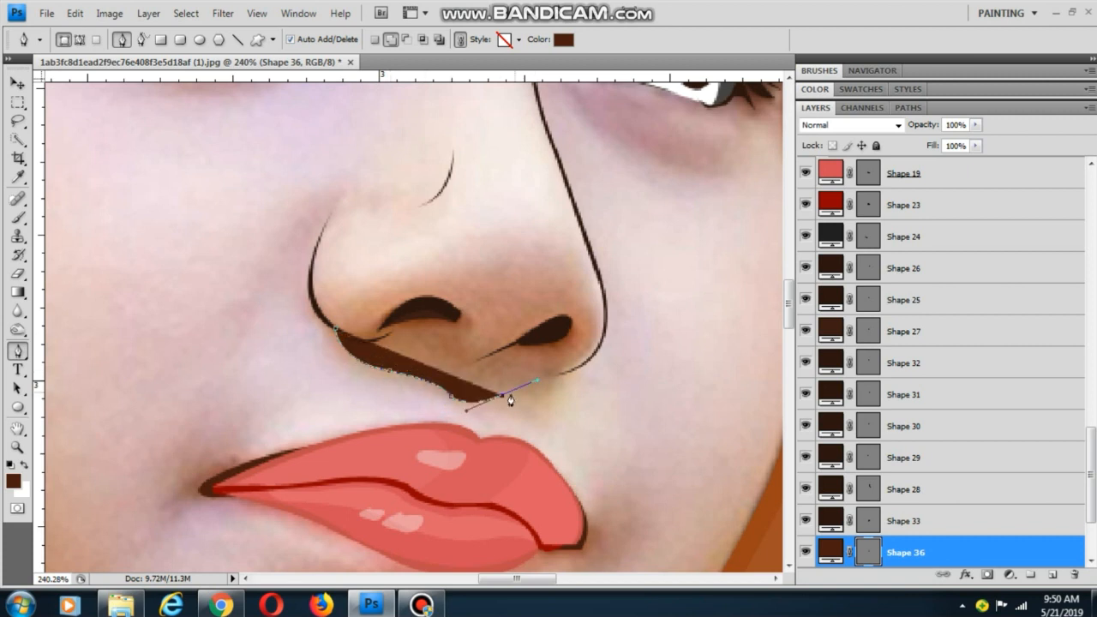
scroll(561, 385, "up", 1)
left_click_drag(570, 371, 574, 375)
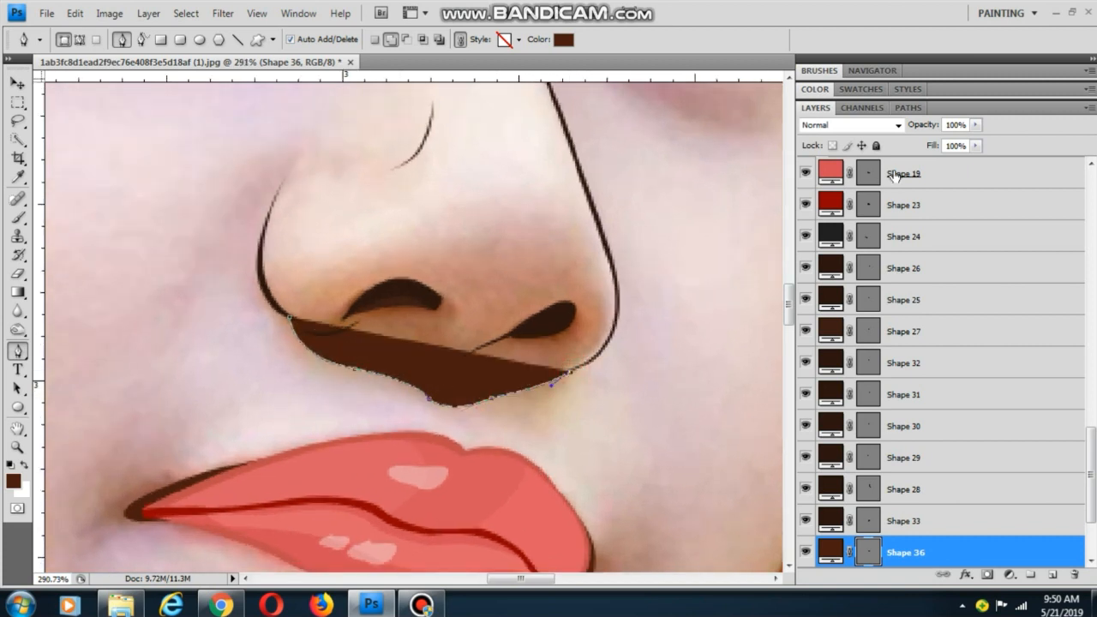
Lower the nose shadow's opacity to 19% and extend its outline up along the nose's right contour
left_click(975, 125)
left_click_drag(978, 149, 909, 155)
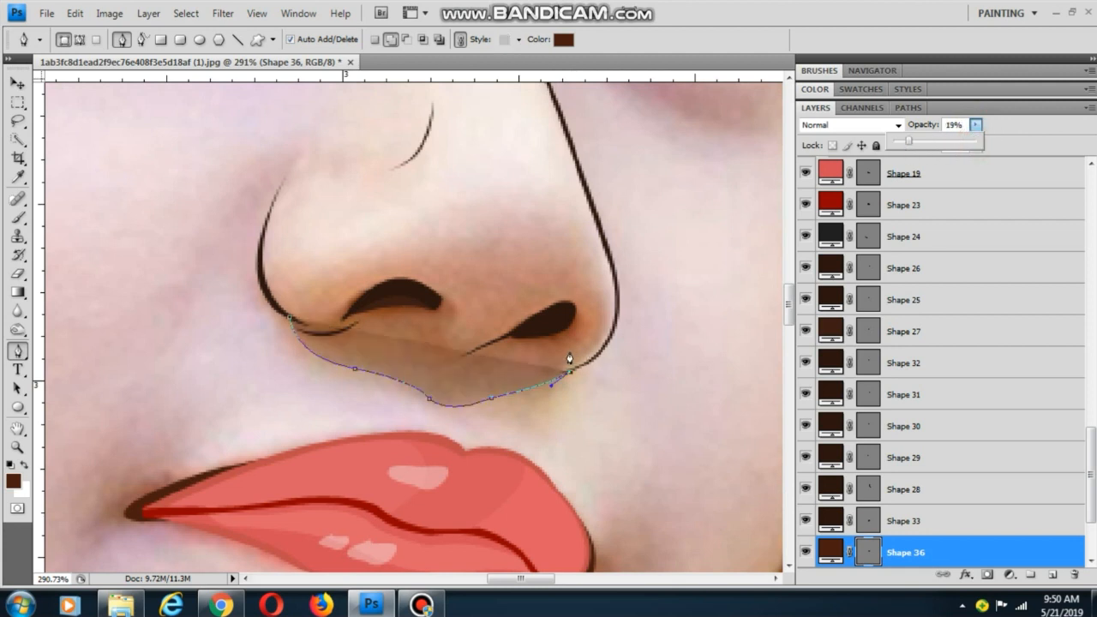
scroll(569, 353, "up", 1)
left_click_drag(615, 261, 589, 169)
left_click(616, 262, "alt")
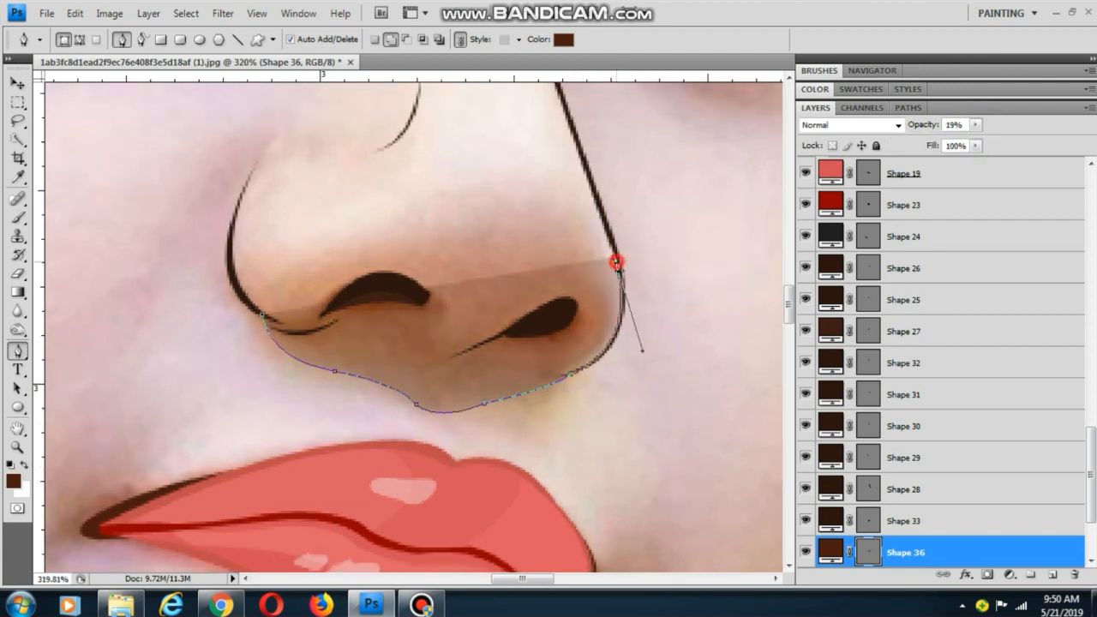
left_click(976, 125)
left_click_drag(968, 142, 859, 208)
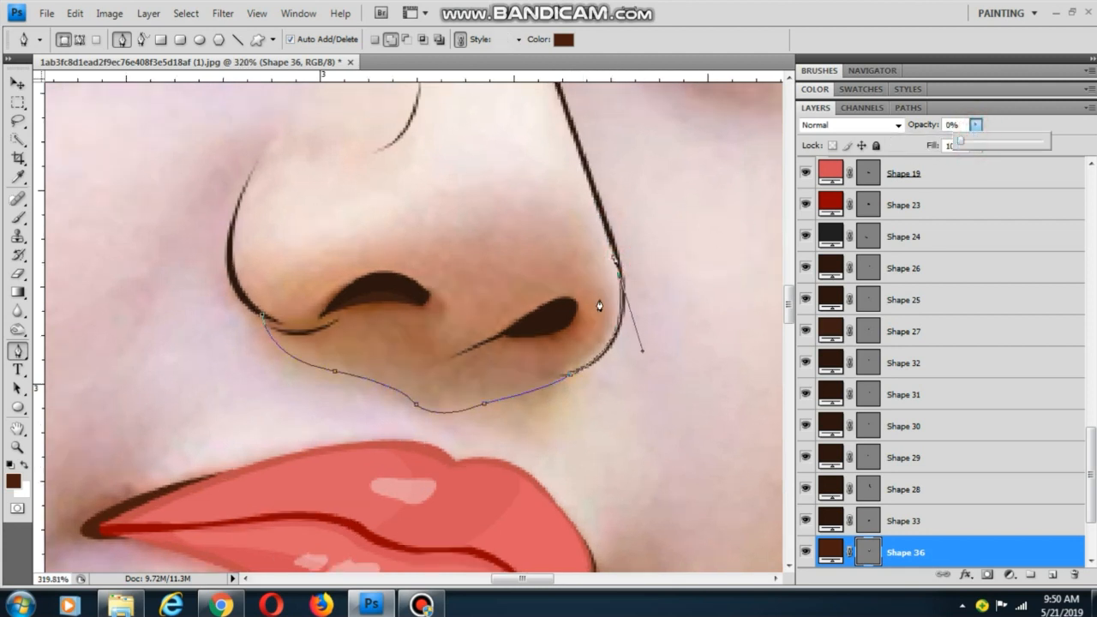
left_click_drag(595, 294, 598, 326)
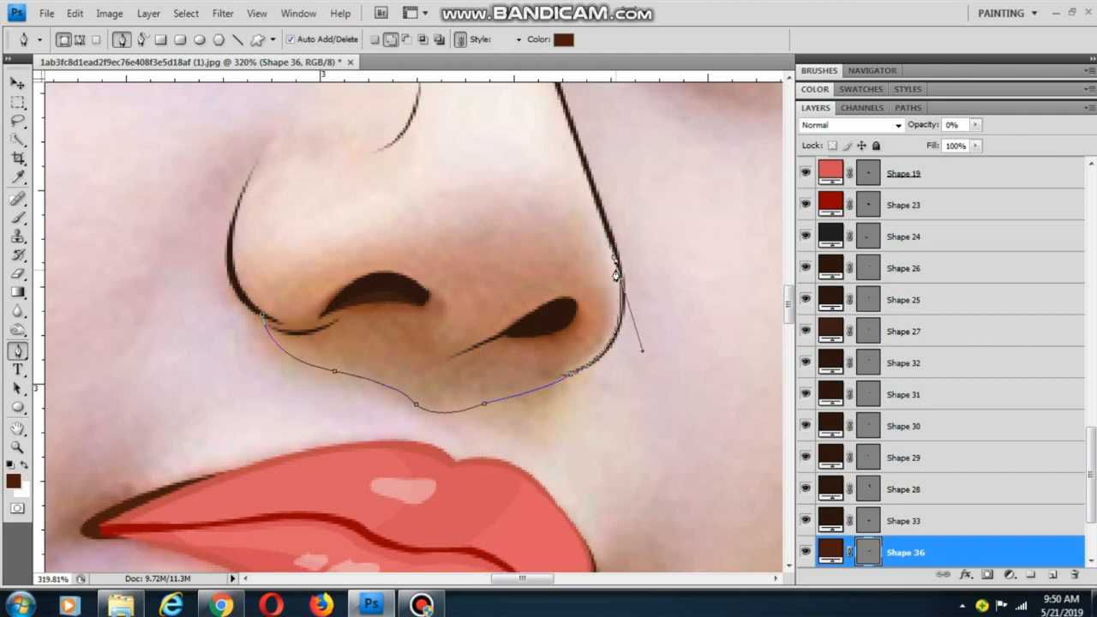
key("ctrl+alt+z")
key("ctrl+alt+z")
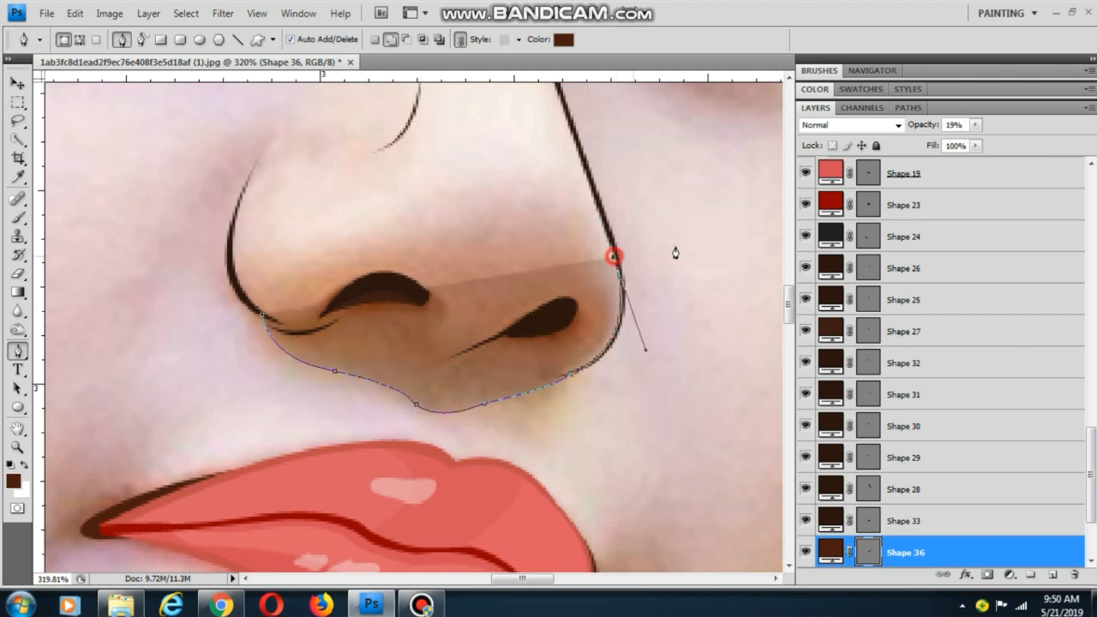
Set the nose shadow's opacity to 10% and curve its outline inward from the right contour
left_click(975, 124)
left_click_drag(974, 141, 967, 141)
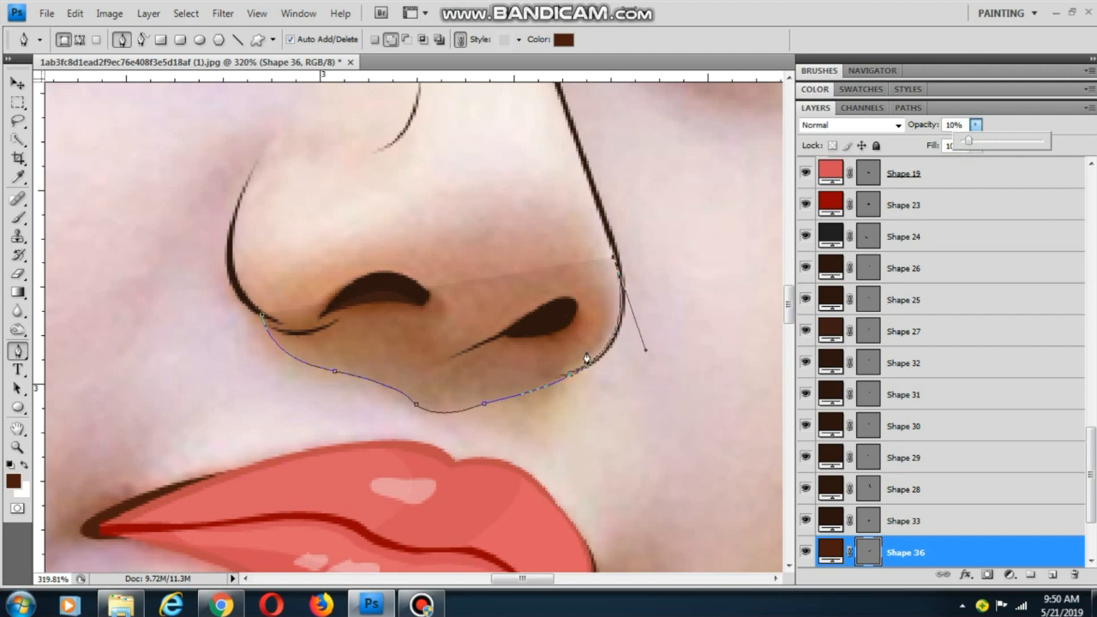
left_click(598, 263)
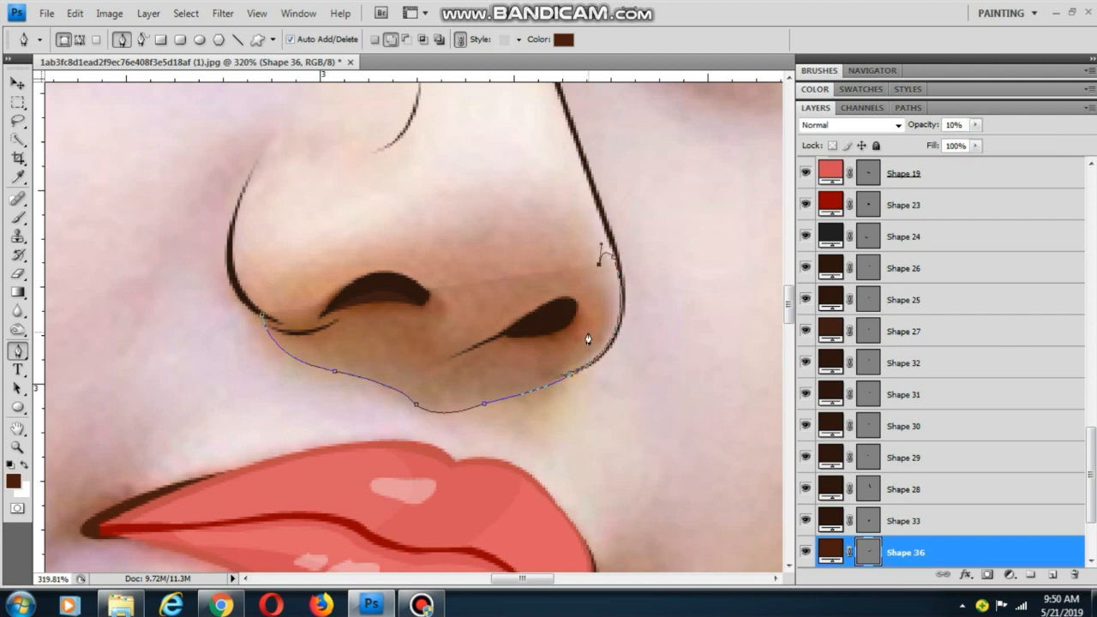
mouse_move(589, 327)
left_mouse_down()
mouse_move(558, 367)
mouse_move(582, 344)
left_mouse_up()
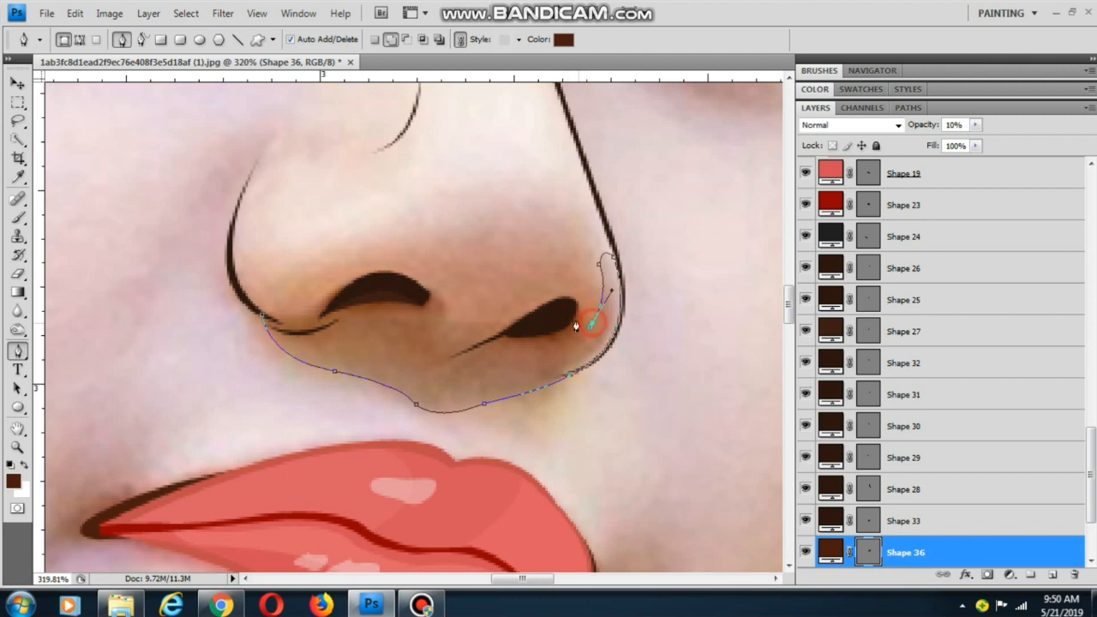
left_click_drag(547, 294, 487, 326)
key("ctrl+z")
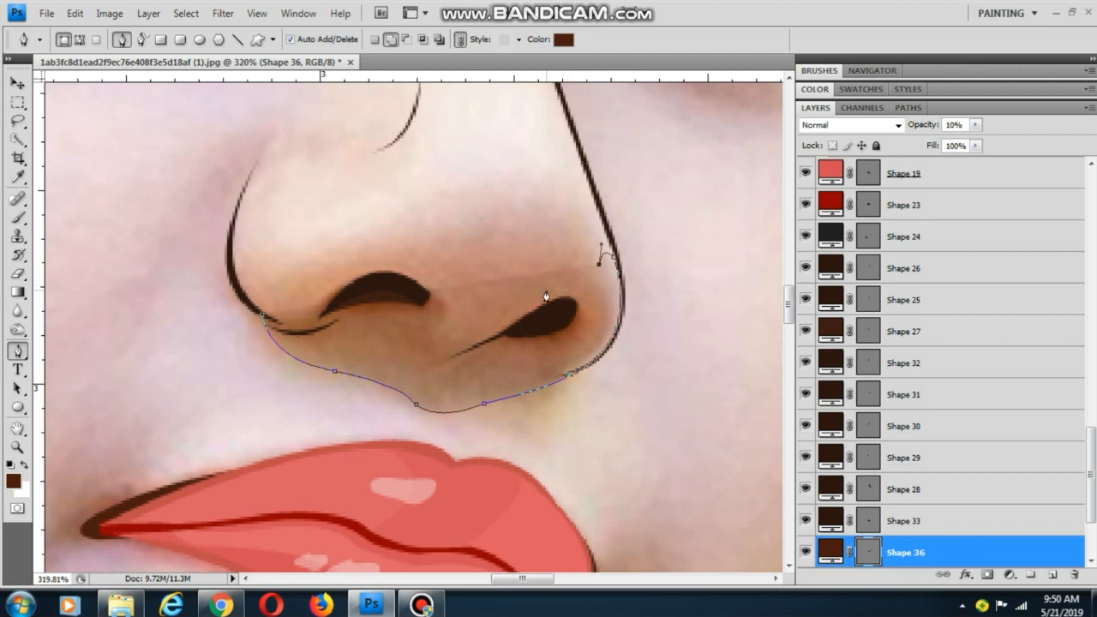
left_click_drag(465, 340, 537, 291)
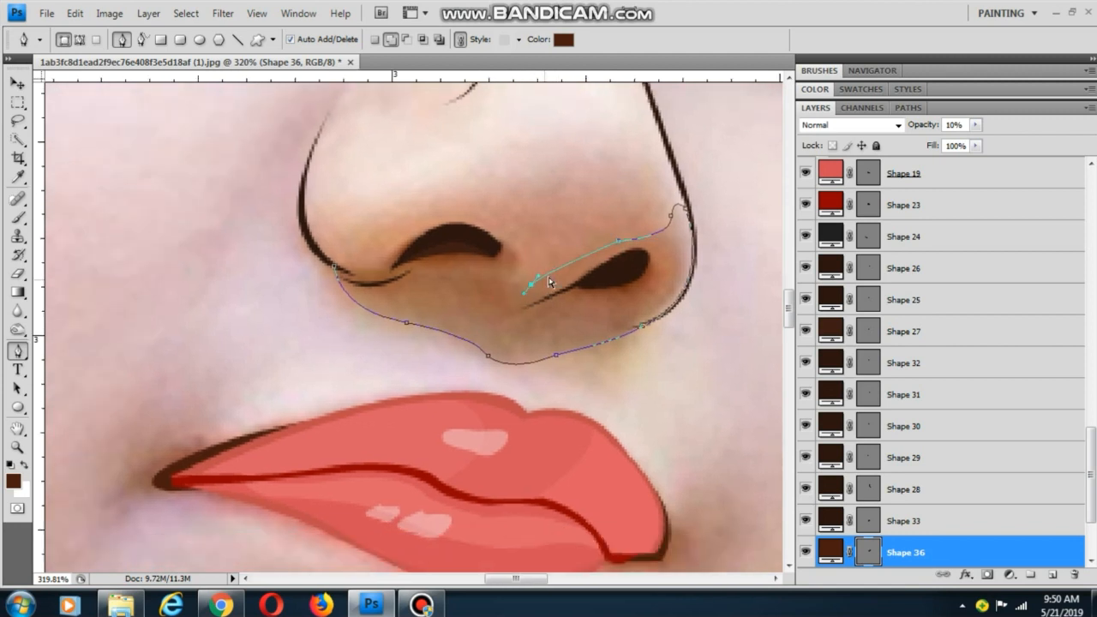
key("ctrl+z")
key("ctrl+alt+z")
Trace the shadow's top edge above the right nostril, across the dip between nostrils and over the left one, closing the shape
left_click_drag(580, 272, 575, 271)
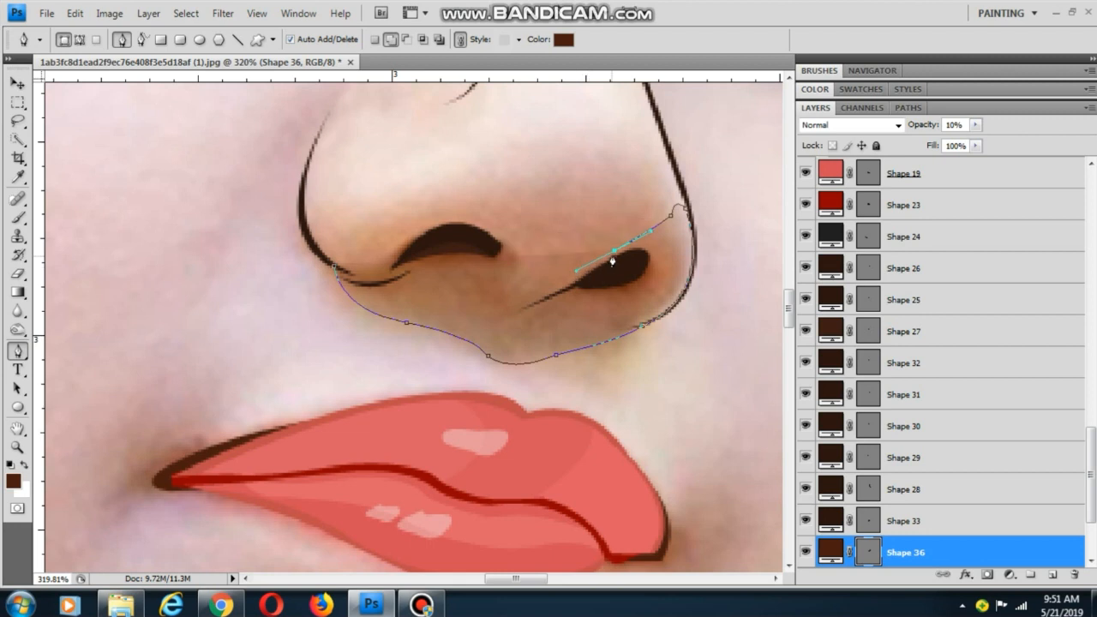
left_click(557, 285)
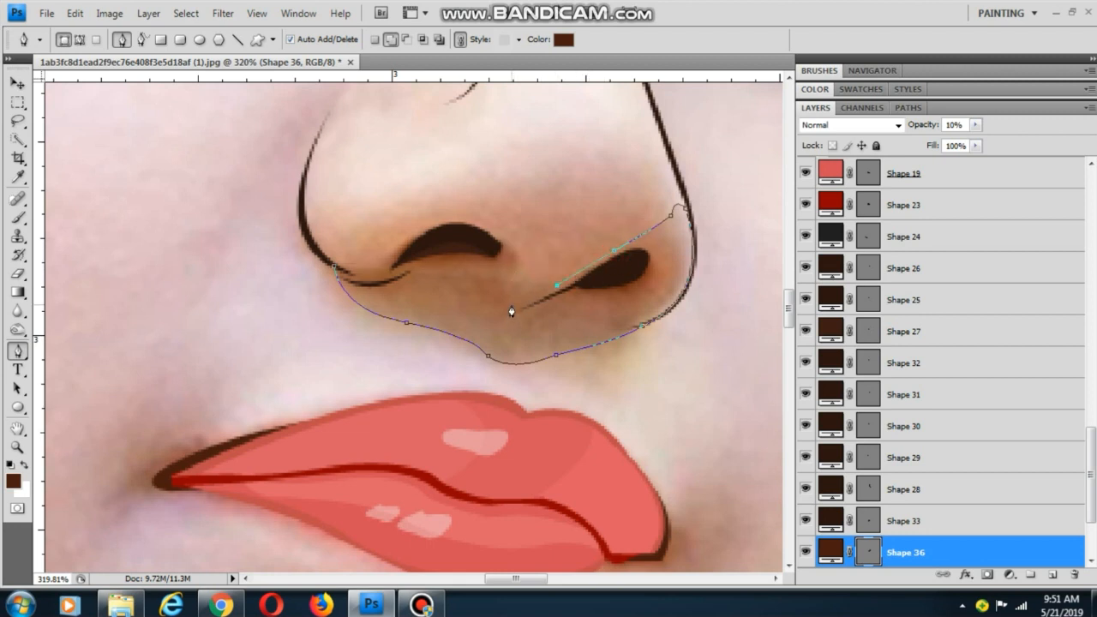
left_click(514, 302)
key("ctrl+z")
left_click_drag(426, 265, 314, 327)
key("ctrl+z")
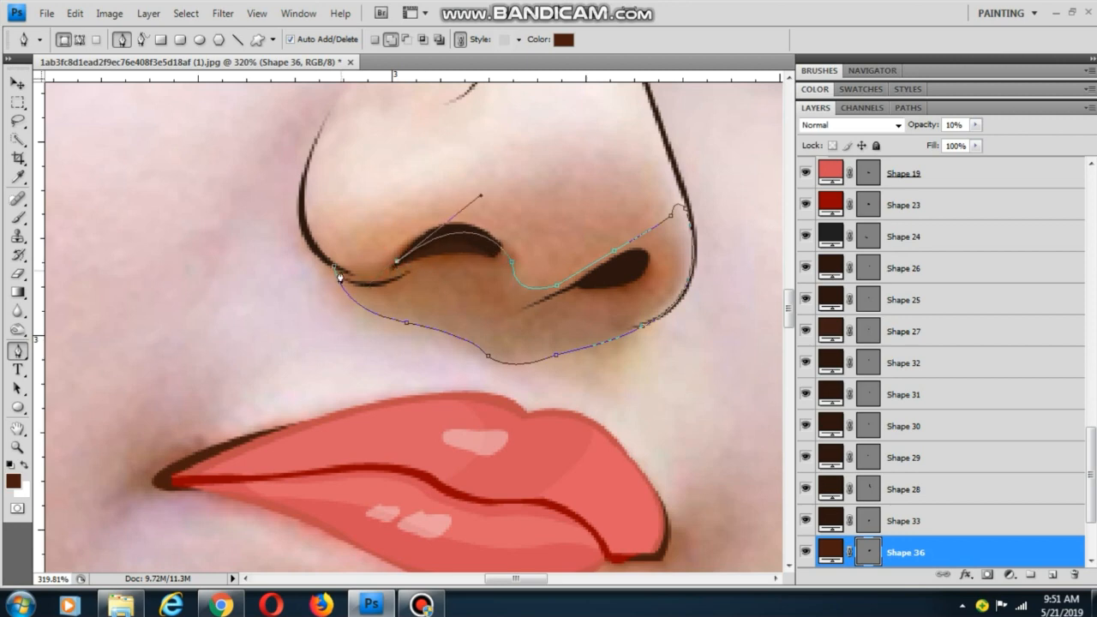
left_click(334, 267)
scroll(440, 267, "down", 6)
left_click_drag(538, 171, 543, 234)
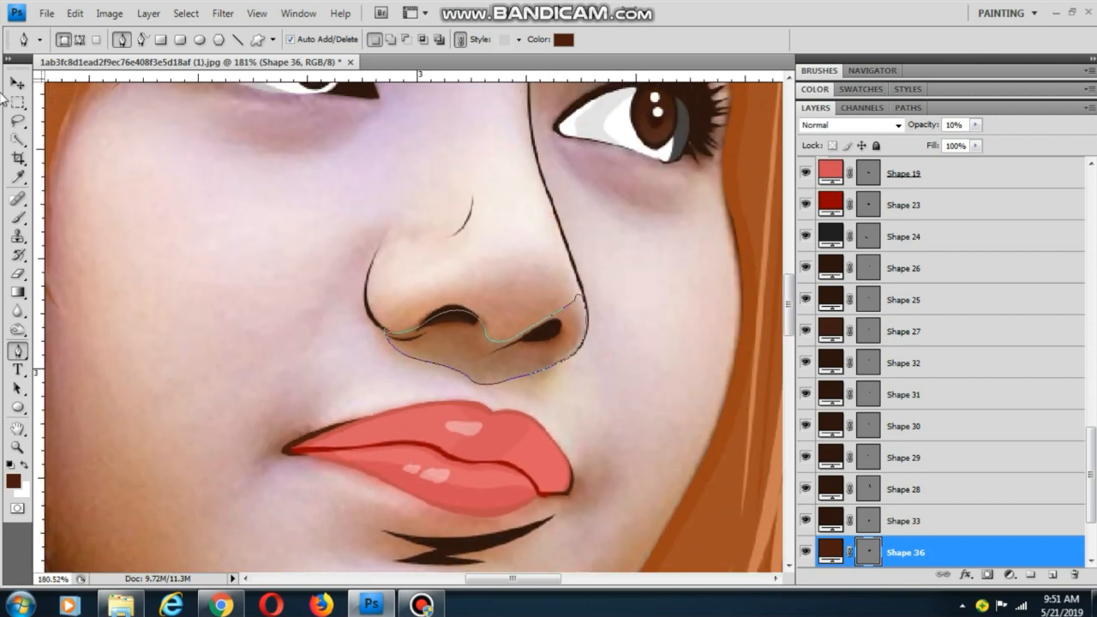
Select the photo layer and start a new brown Pen shape at the left nostril wing with 10% opacity
left_click(17, 83)
left_click(166, 224)
scroll(360, 237, "up", 2)
left_click_drag(359, 237, 328, 267)
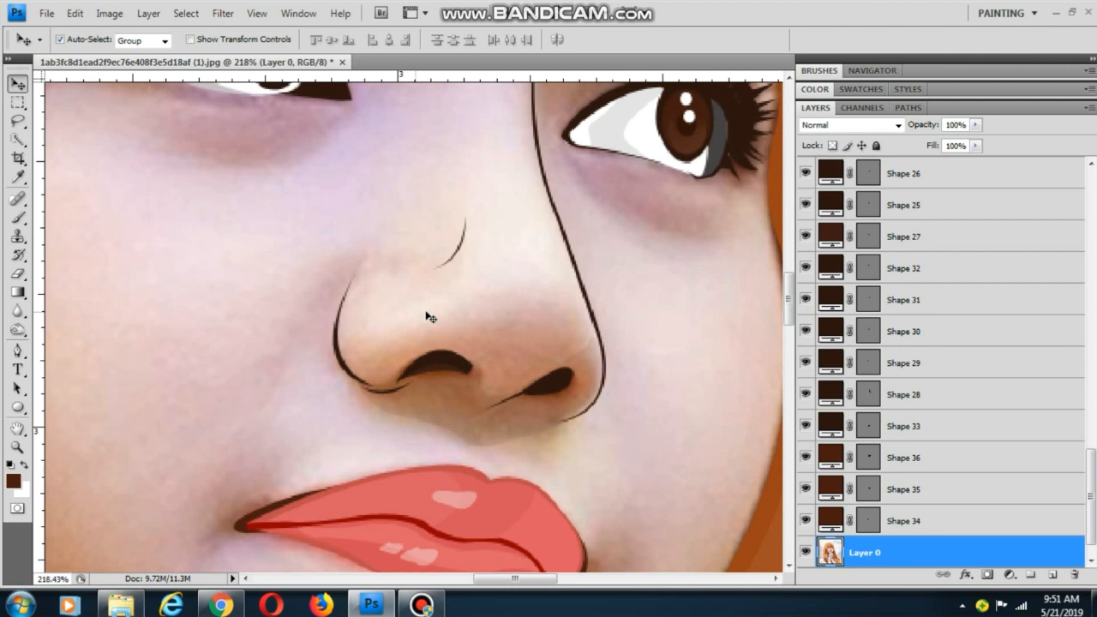
left_click(18, 351)
scroll(388, 387, "up", 2)
left_click(380, 377)
key("1")
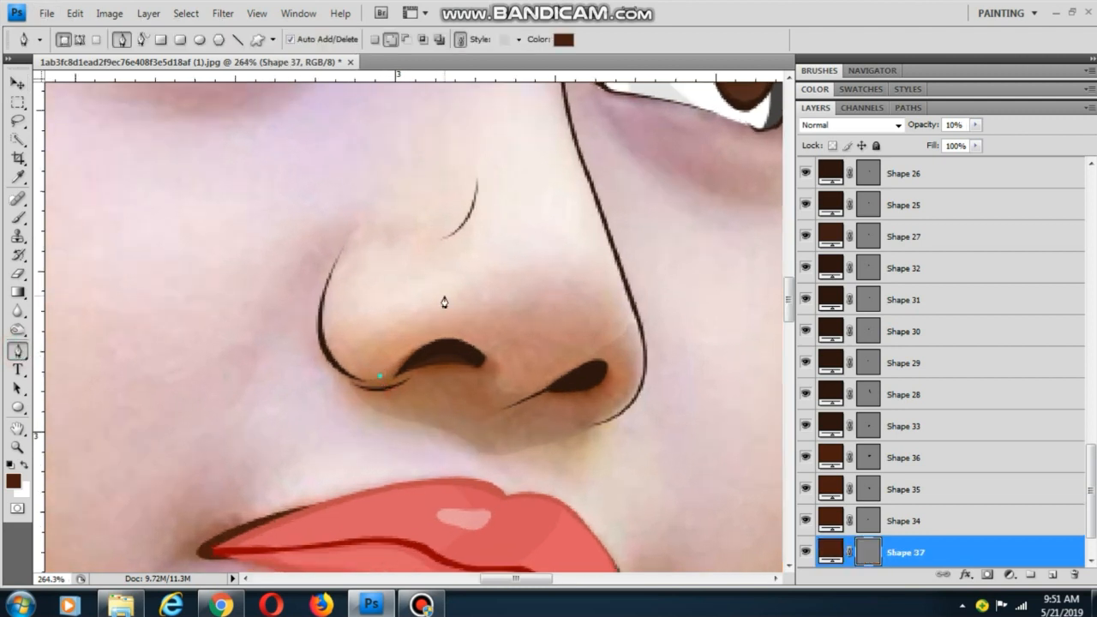
Trace the nose shadow's upper edge from the left wing over the nose tip to the right contour
left_click_drag(446, 295, 558, 403)
left_click(446, 295, "alt")
left_click(523, 310, "alt")
left_click(558, 370, "alt")
Trace the nose shadow's lower edge across the right nostril and beneath the nose back towards the left wing
left_click(553, 394)
left_click(504, 413)
left_click(449, 448)
left_click(414, 443)
left_click(376, 421)
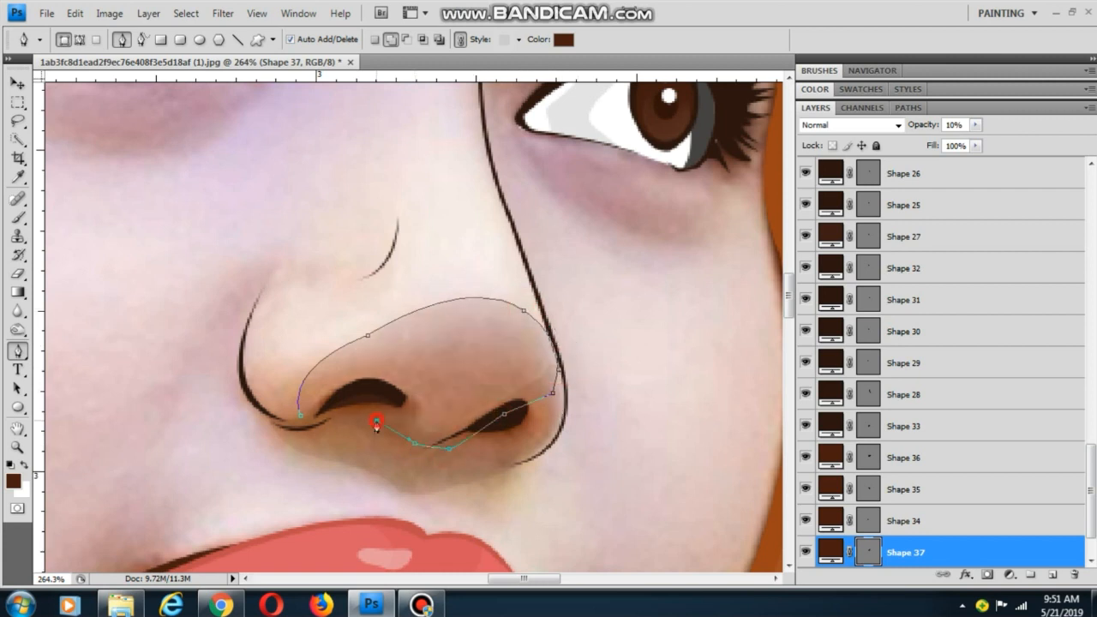
scroll(519, 401, "up", 1)
left_click(379, 441)
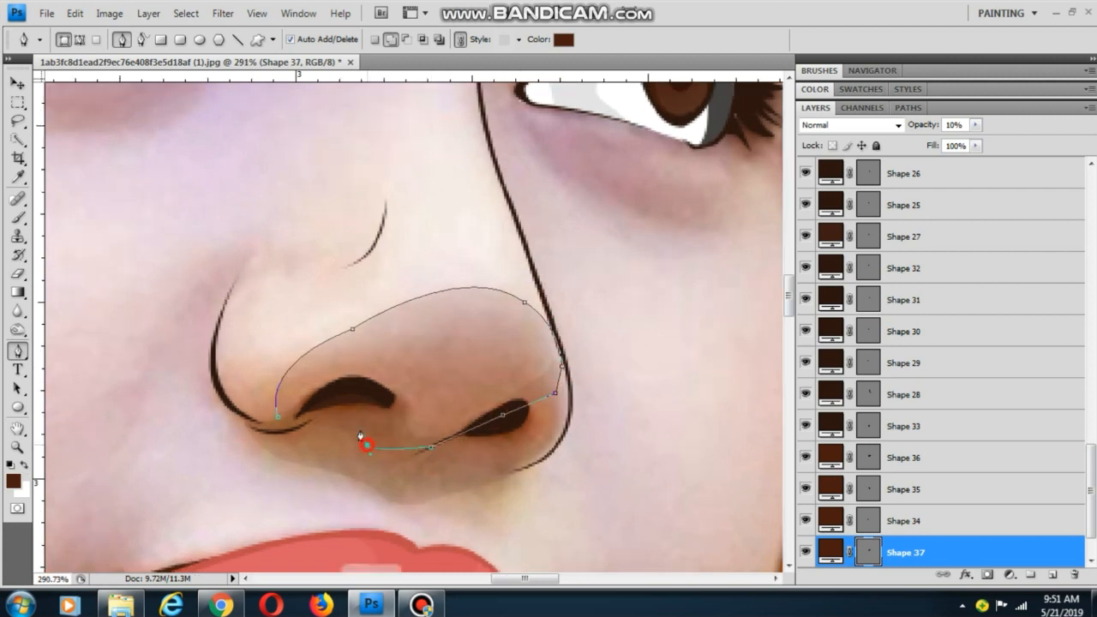
From the photo layer, start a brown 10% opacity shape at the left eye's inner corner and trace the under-eye shadow's lower edge
left_click(17, 84)
left_click(349, 288)
scroll(350, 288, "down", 5)
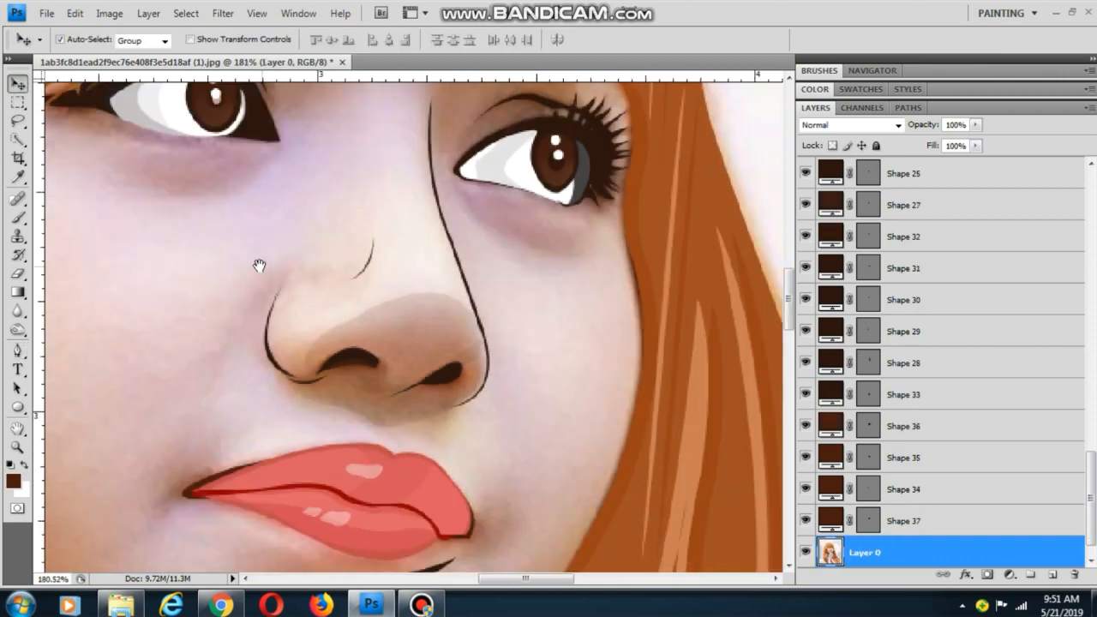
left_click_drag(259, 265, 450, 374)
left_click(17, 350)
scroll(334, 291, "up", 3)
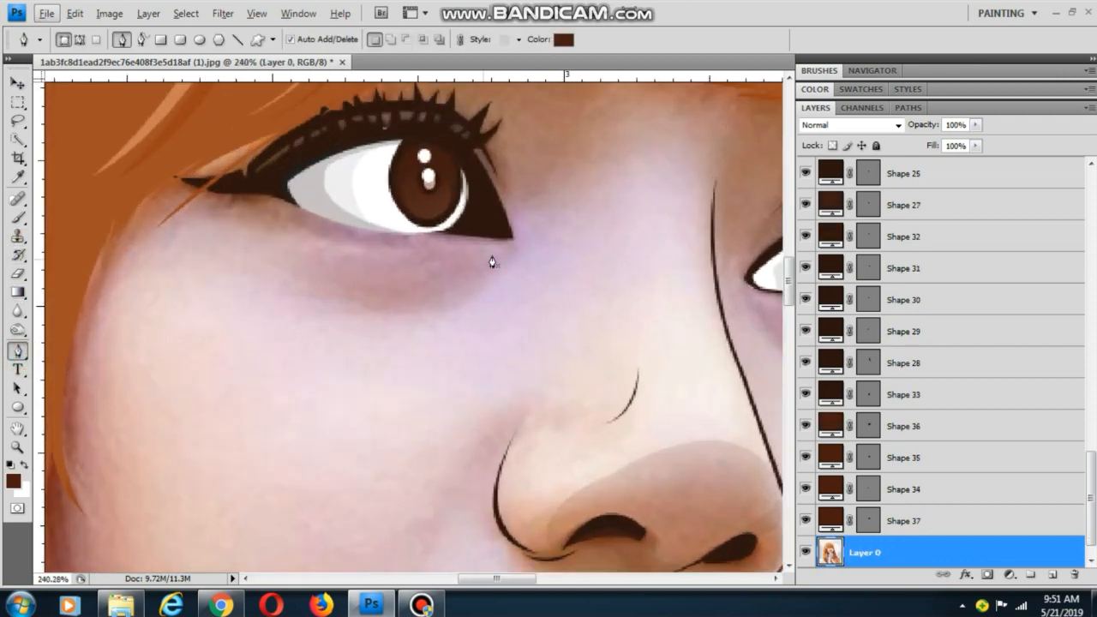
left_click(517, 243)
left_click_drag(374, 308, 358, 349)
left_click(375, 308)
left_click_drag(286, 309, 254, 283)
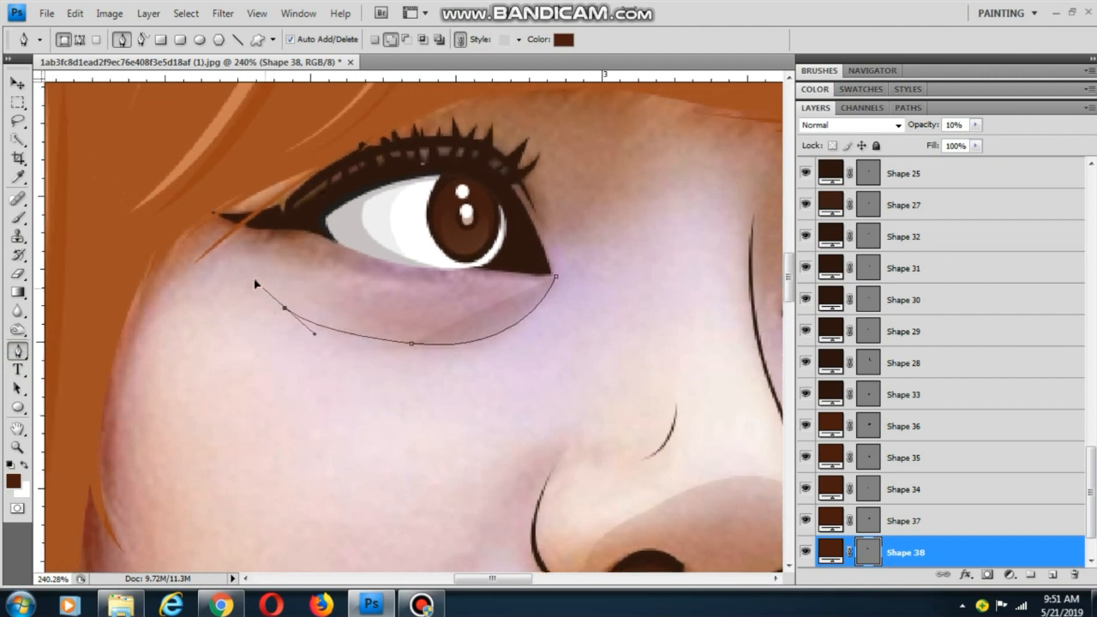
left_click(285, 308, "alt")
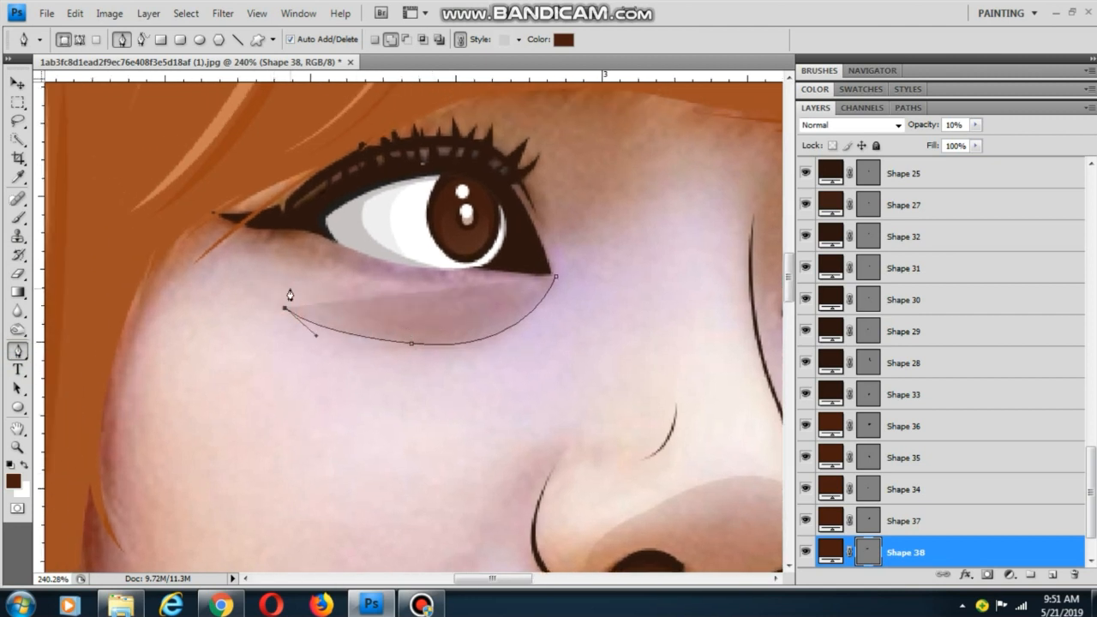
Trace the under-eye shadow's upper edge back inward, then carry the outline below the left eye out to the hairline
left_click_drag(308, 303, 333, 306)
left_click_drag(459, 297, 494, 282)
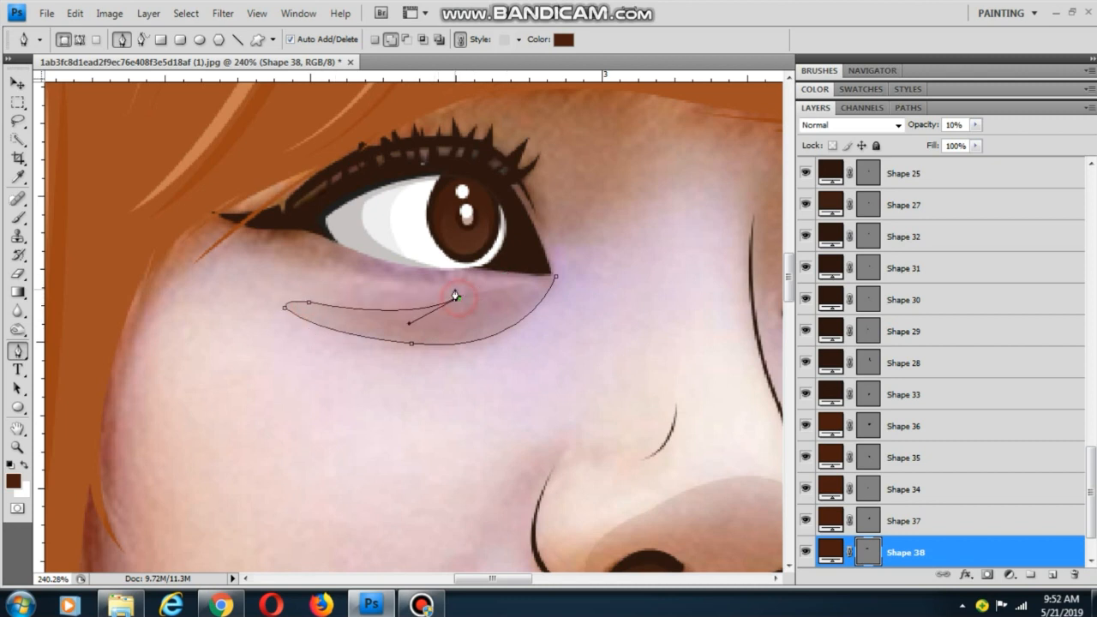
left_click_drag(412, 305, 456, 384)
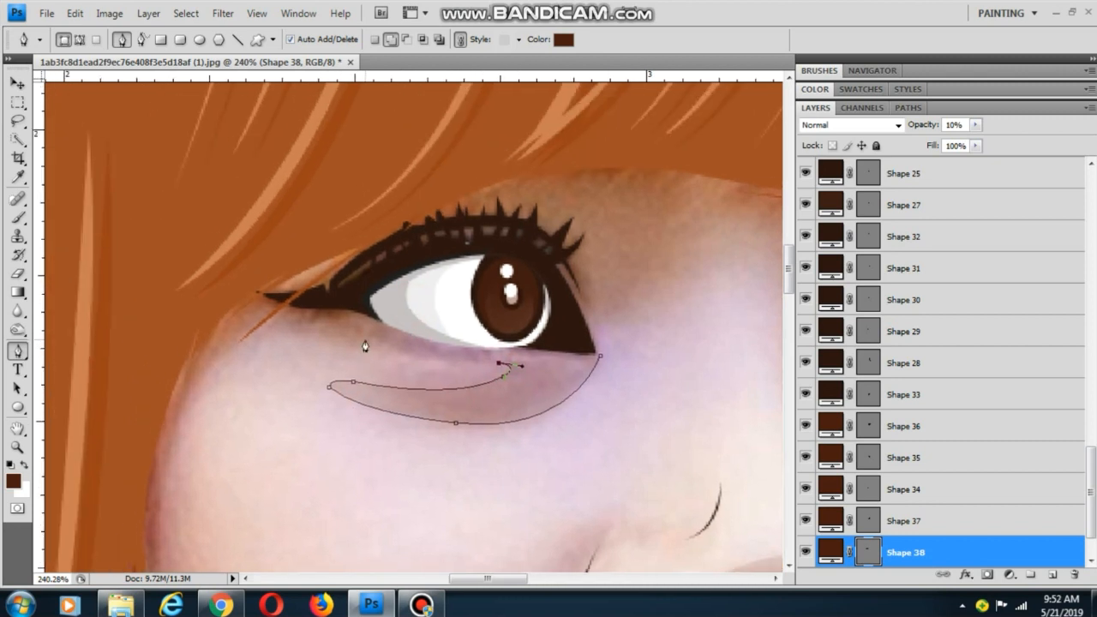
left_click_drag(368, 336, 297, 433)
left_click(369, 336, "alt")
key("ctrl+alt+z")
scroll(314, 412, "down", 5)
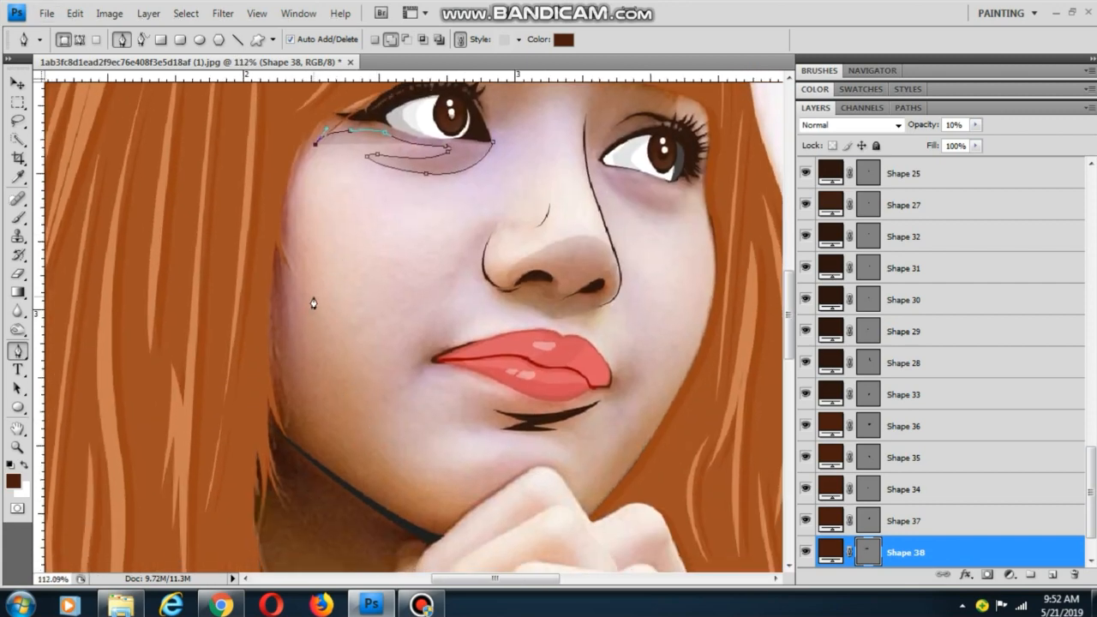
Extend the shadow outline down the left cheek in a long curve to the chin beside the hand
left_click_drag(297, 304, 322, 415)
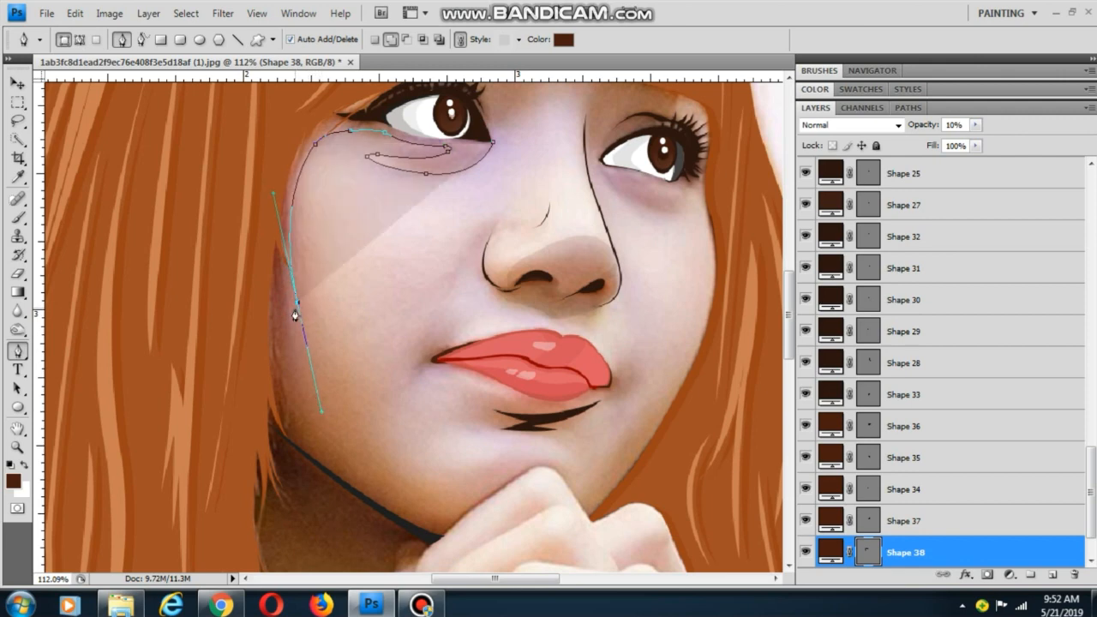
left_click(297, 305, "alt")
left_click_drag(330, 350, 298, 273)
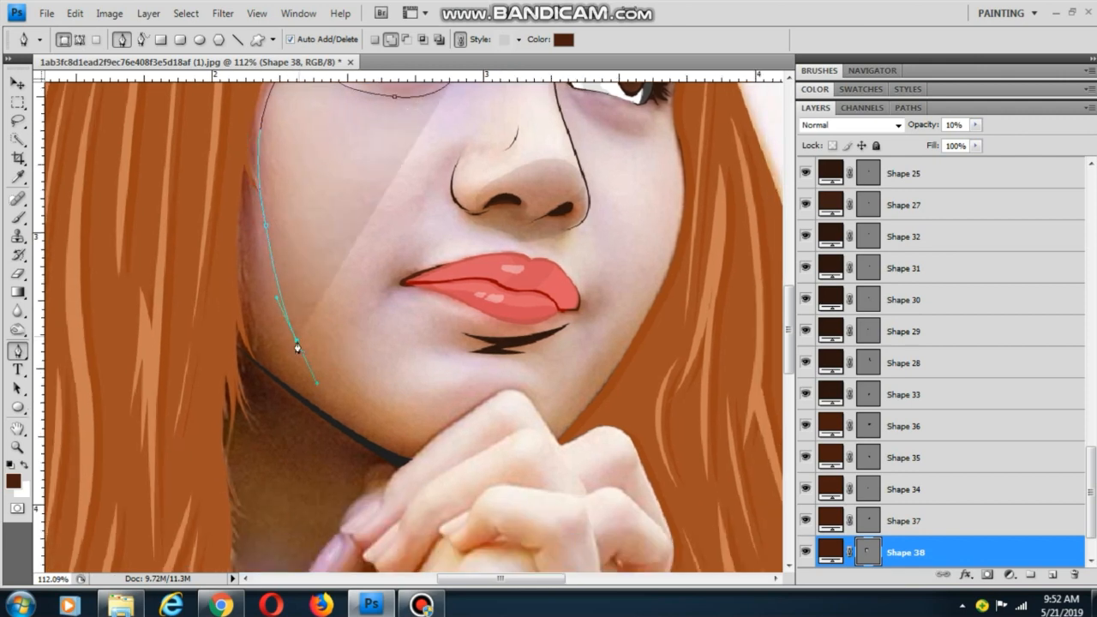
scroll(399, 460, "up", 2)
left_click_drag(383, 377, 502, 462)
left_click(384, 379, "alt")
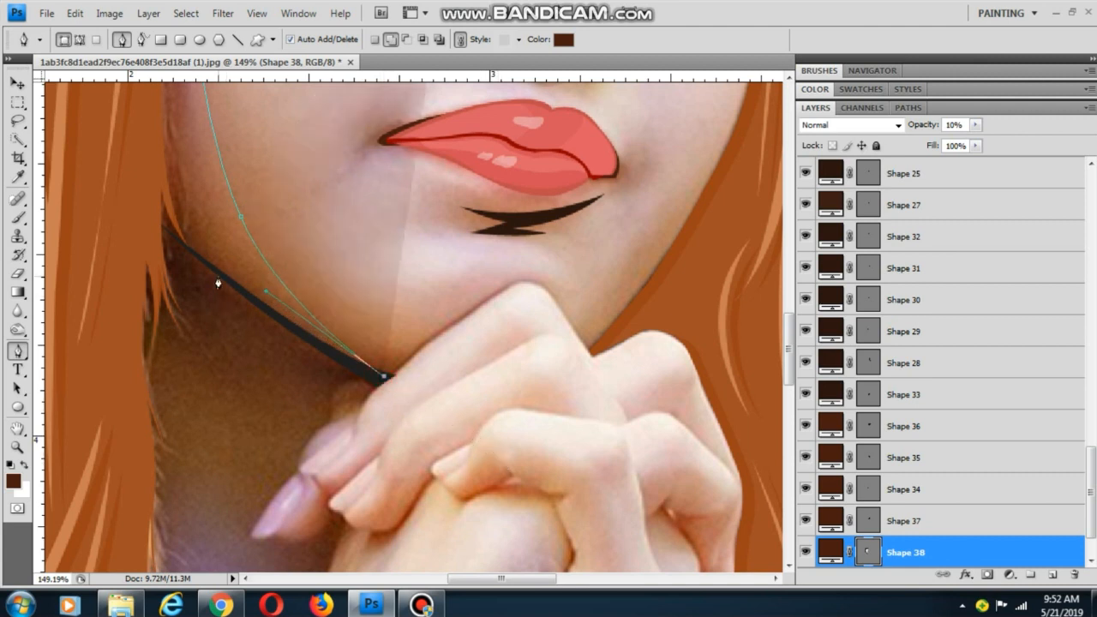
Trace the shadow's outer edge back along the jawline and up through the hair left of the face
left_click_drag(215, 284, 331, 357)
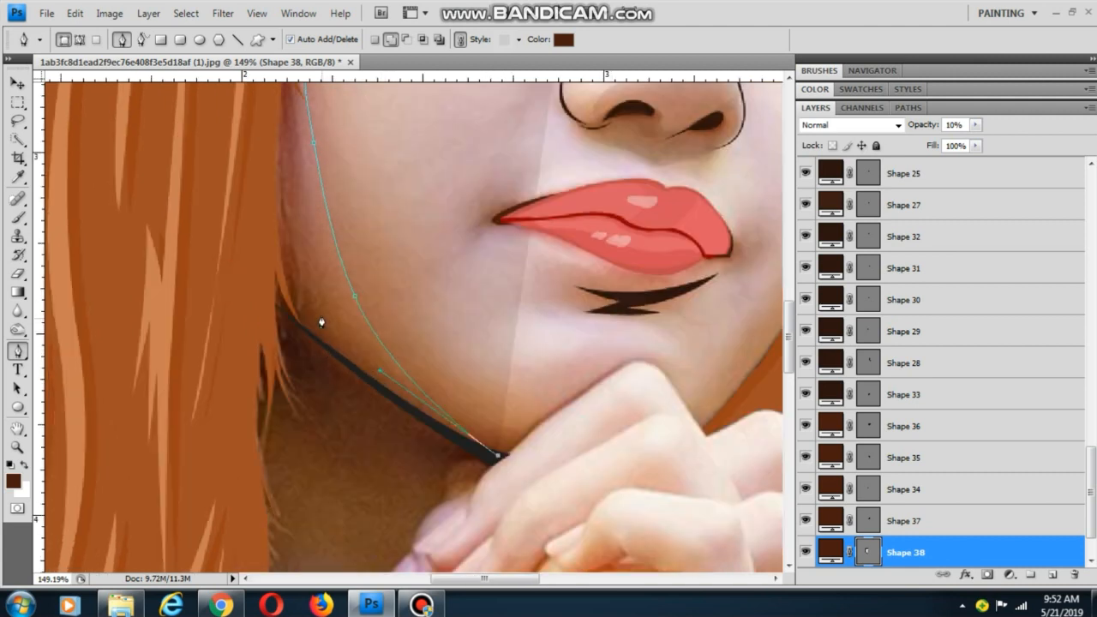
left_click_drag(264, 288, 164, 182)
left_click(264, 288, "alt")
scroll(238, 262, "down", 3)
left_click_drag(231, 202, 280, 397)
left_click(267, 252)
left_click(321, 170)
left_click_drag(351, 137, 270, 255)
left_click(362, 235)
scroll(413, 271, "up", 3)
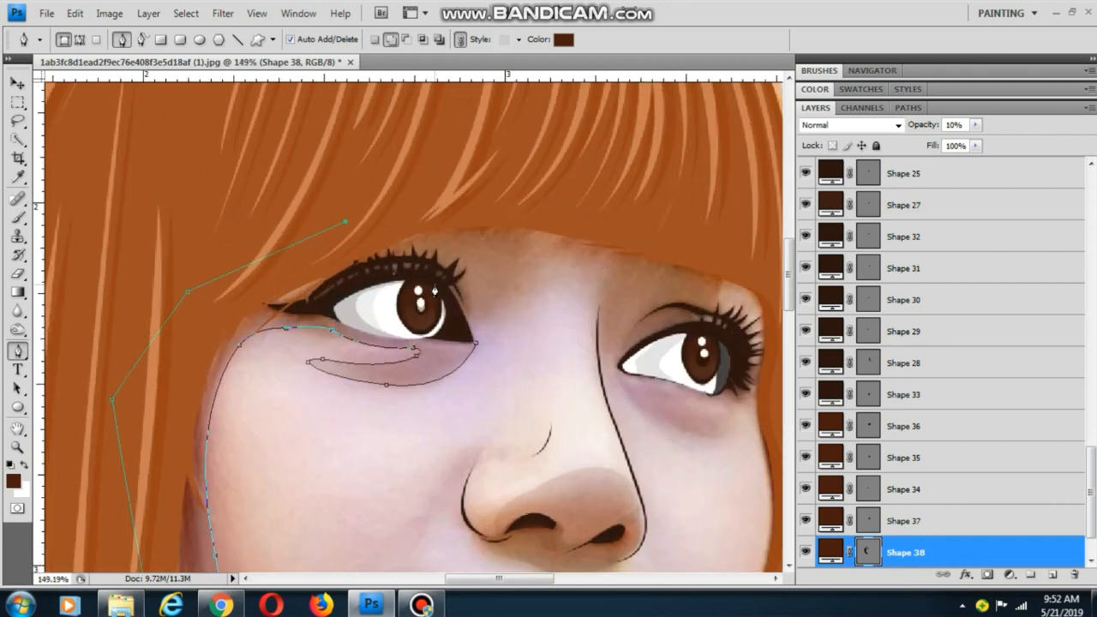
Continue the outline across the bangs above both eyes and down the hair to the right eye's outer corner
left_click_drag(414, 221, 314, 192)
left_click(437, 181)
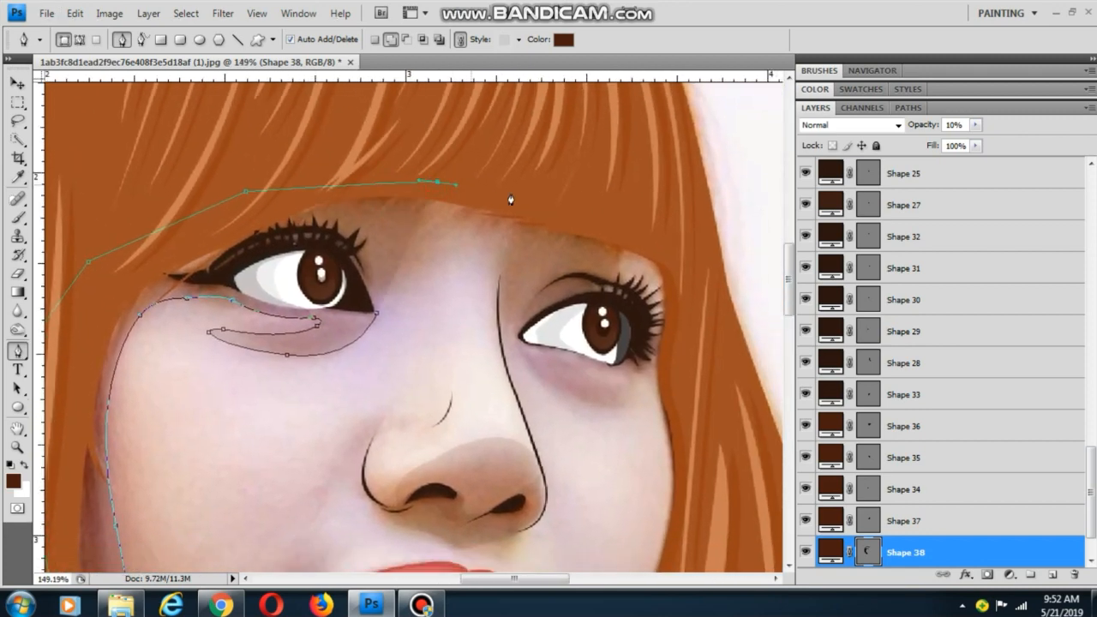
left_click(522, 193)
left_click(624, 218)
left_click(650, 237)
left_click(670, 256)
left_click(674, 270)
left_click(674, 294)
left_click(669, 355)
left_click(657, 362)
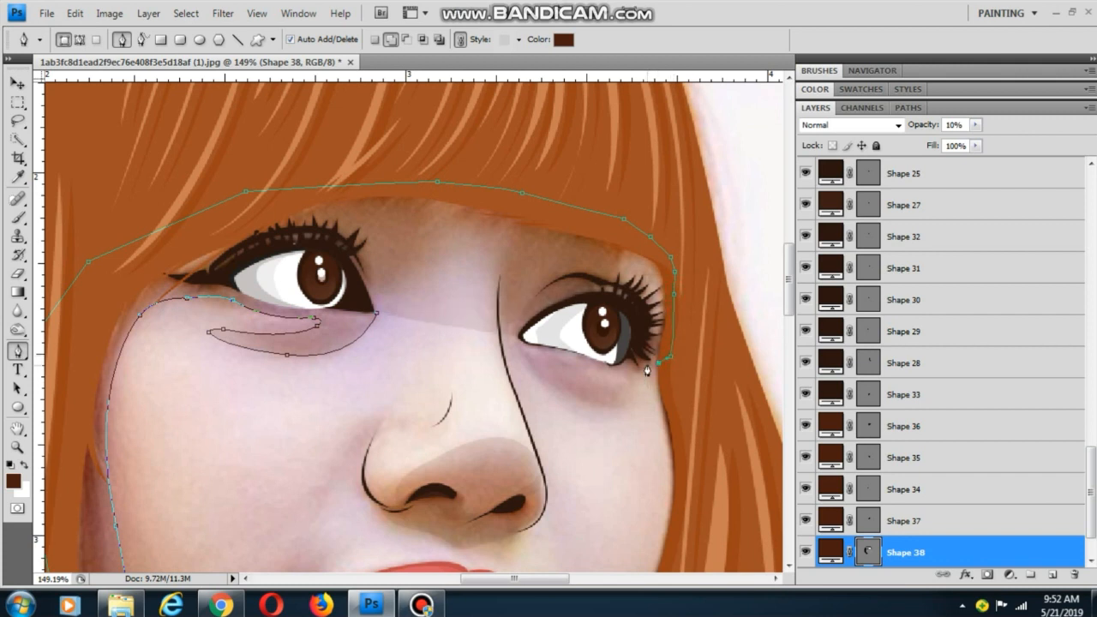
left_click(659, 377)
left_click_drag(610, 414, 565, 416)
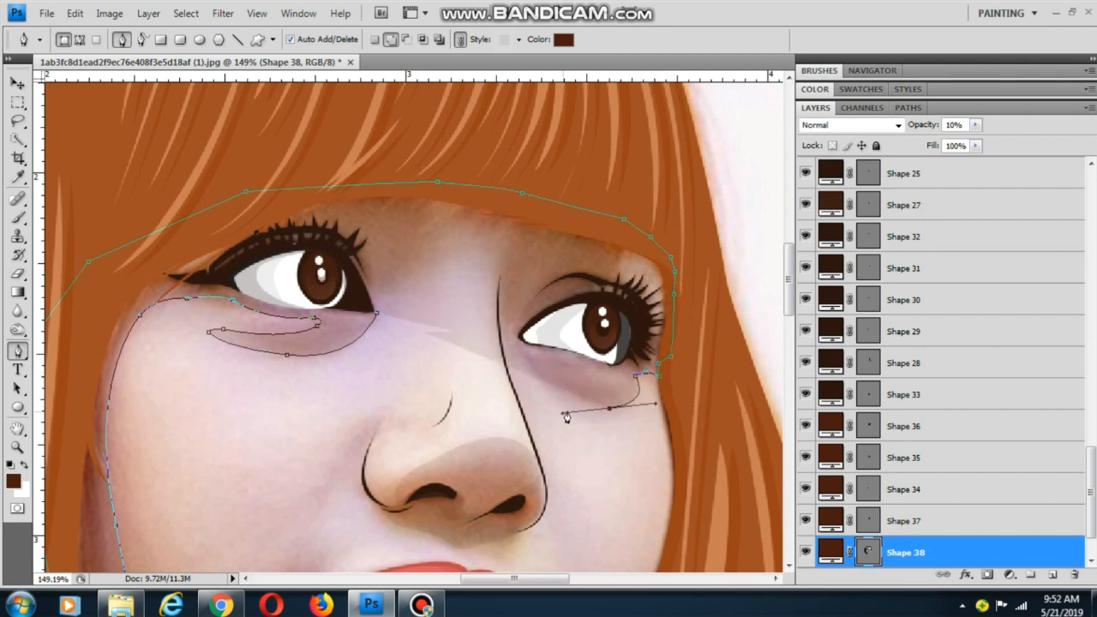
scroll(609, 416, "up", 1)
left_click_drag(497, 340, 447, 264)
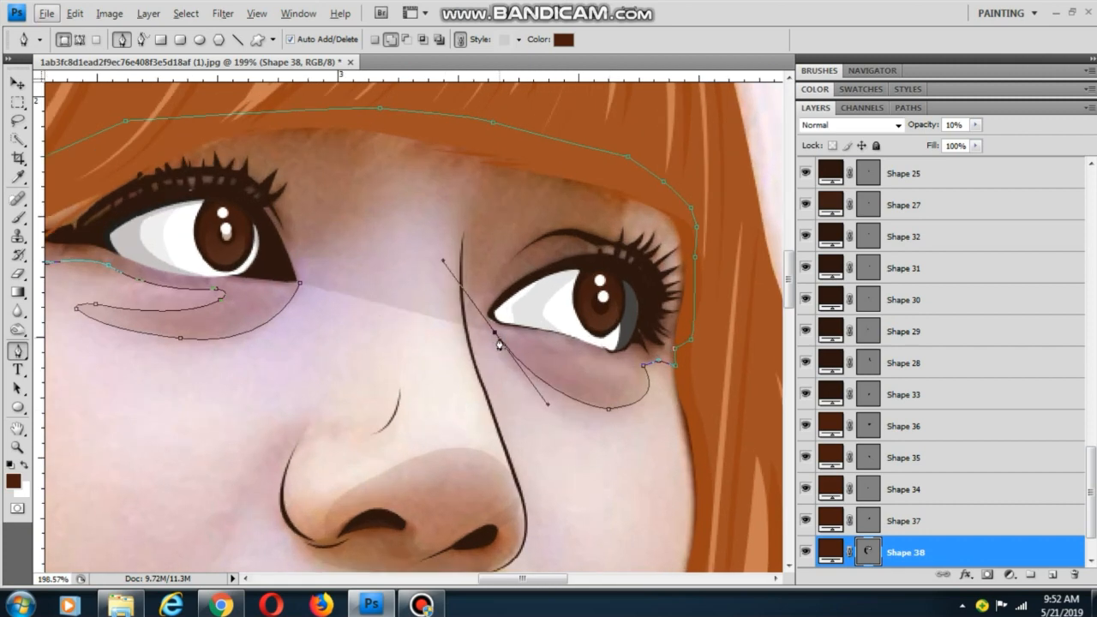
scroll(609, 340, "down", 1)
scroll(609, 340, "down", 2)
key("ctrl+alt+z")
key("ctrl+alt+z")
scroll(654, 358, "up", 1)
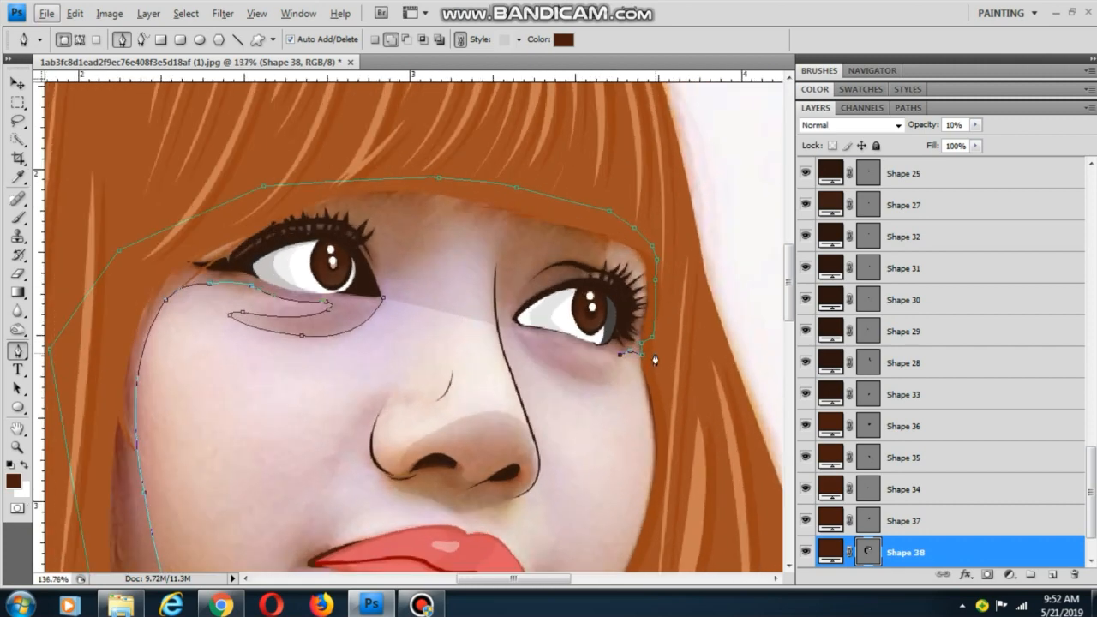
Curve the outline under the right eye along the shadow's lower edge to just below the inner corner
scroll(547, 326, "down", 1)
scroll(547, 325, "down", 1)
scroll(547, 325, "up", 2)
scroll(632, 403, "up", 1)
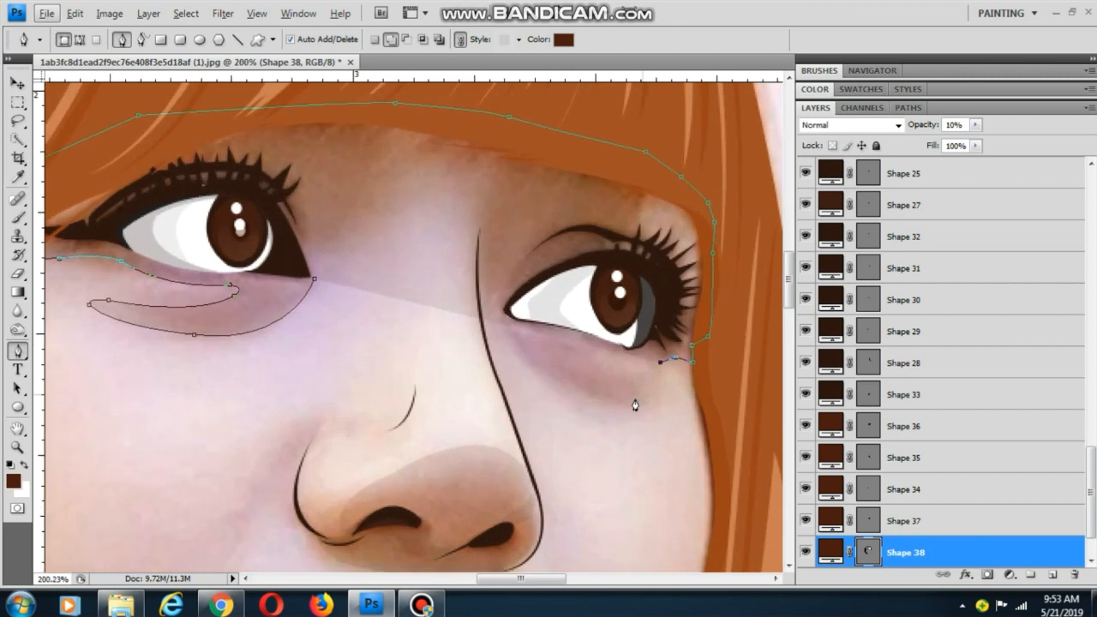
left_click_drag(630, 403, 587, 418)
left_click(629, 402, "alt")
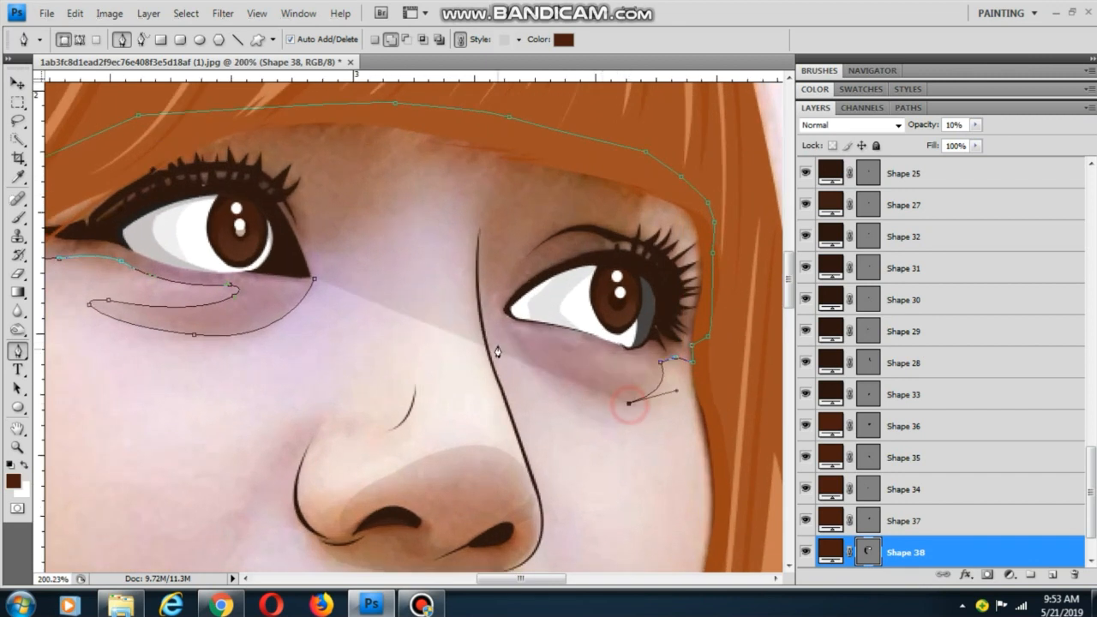
left_click_drag(511, 332, 450, 247)
left_click(511, 330, "alt")
left_click(506, 310)
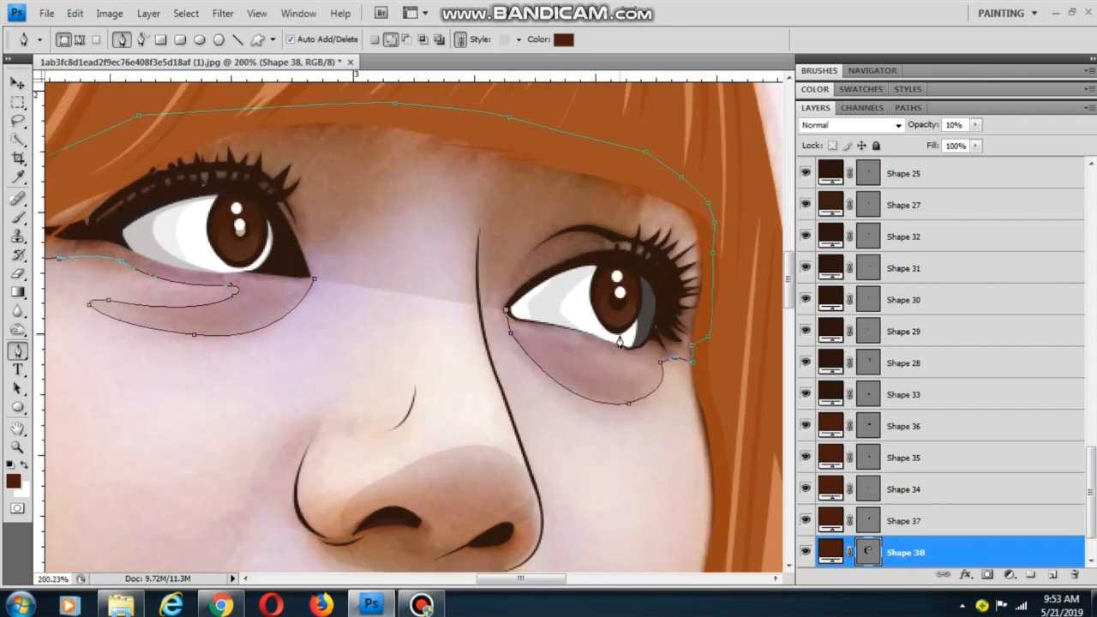
left_click_drag(629, 341, 619, 267)
left_click(508, 308)
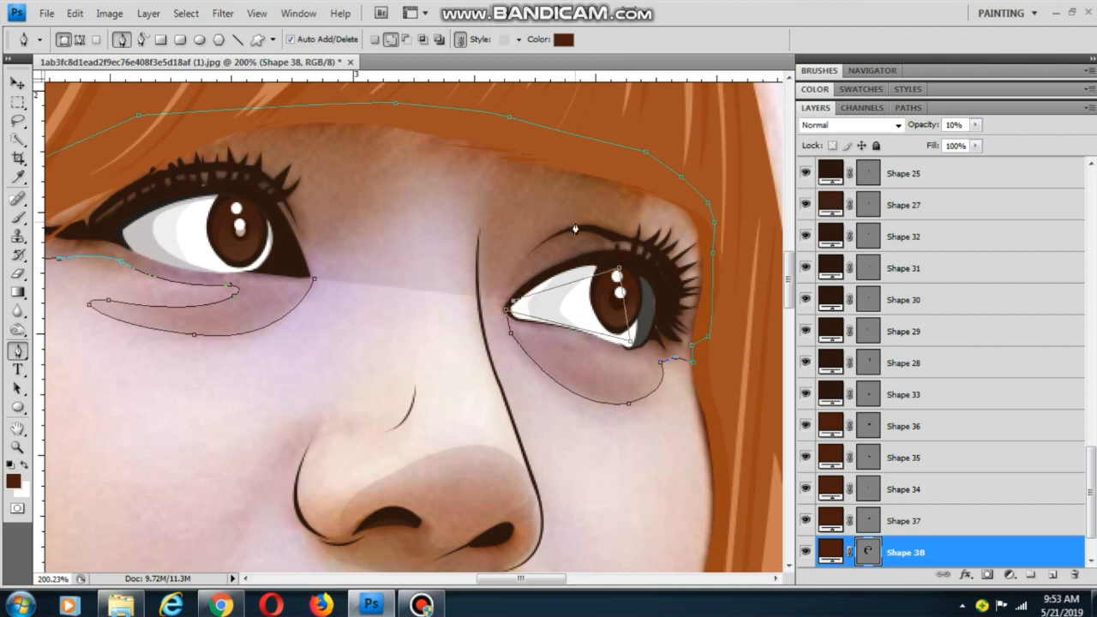
left_click_drag(577, 225, 644, 209)
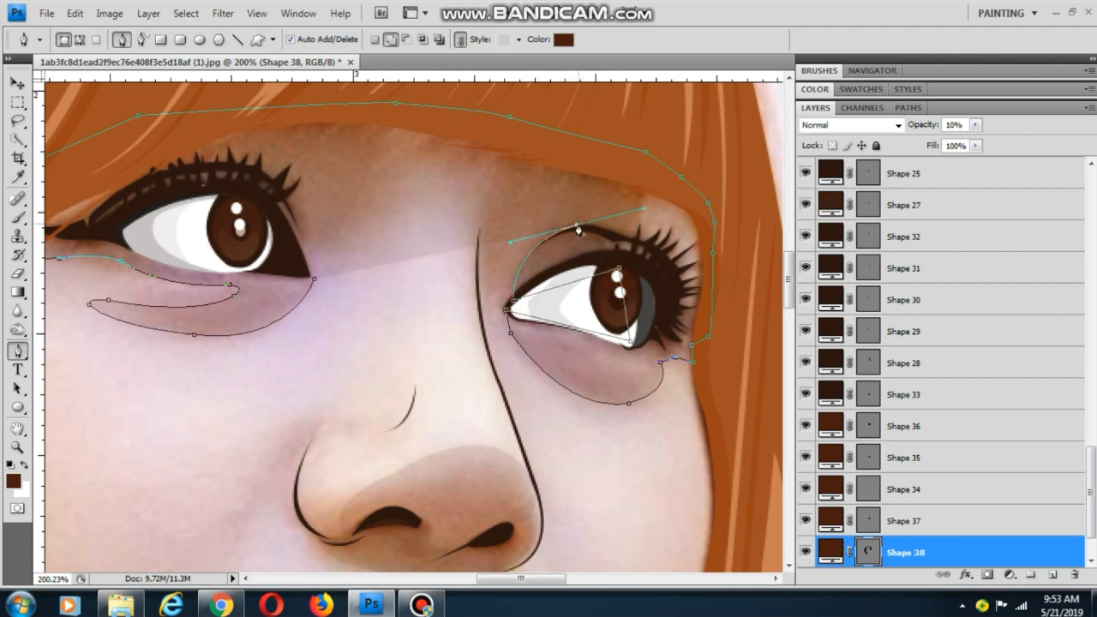
key("ctrl+alt+z")
key("ctrl+alt+z")
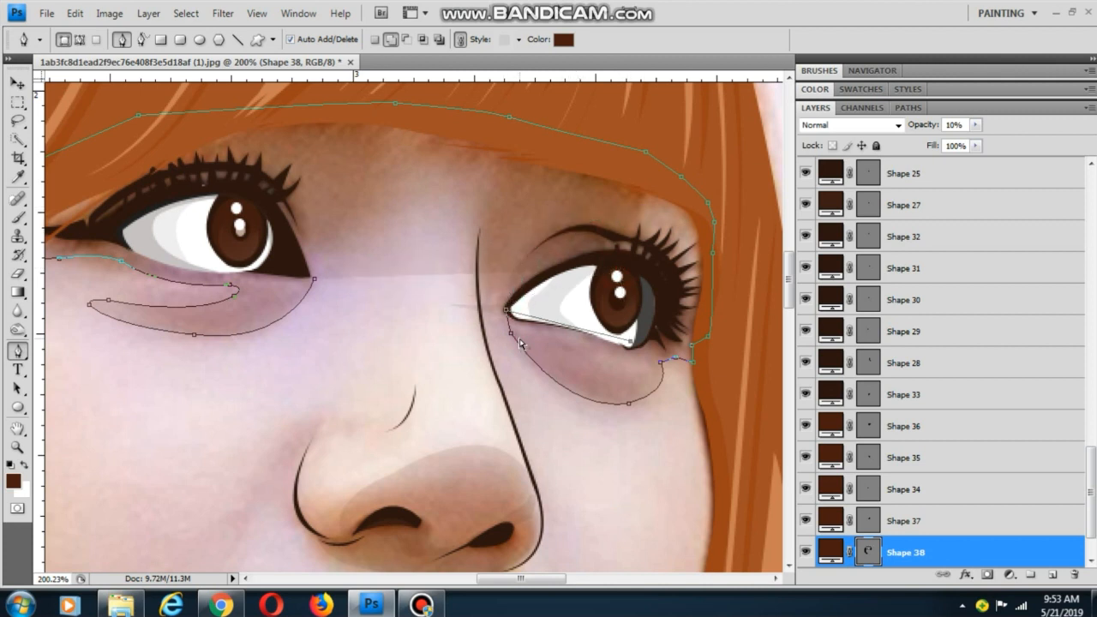
key("ctrl+alt+z")
key("ctrl+alt+z")
Run the outline up the nose bridge, arch it across to the left eye's lashes and close the shape at the inner corner
left_click(478, 279)
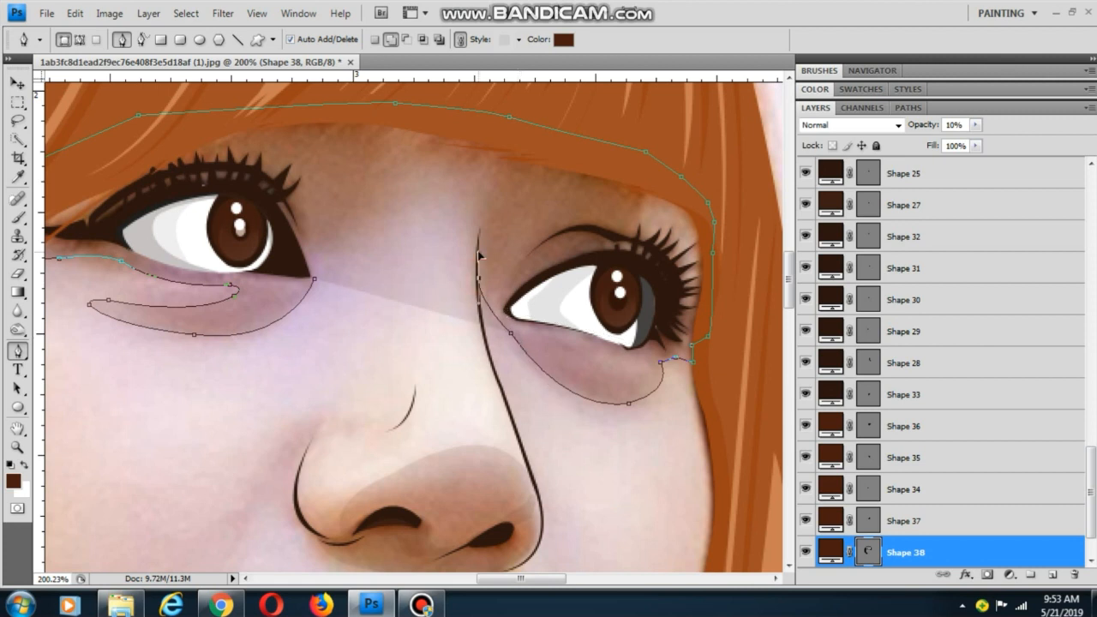
left_click_drag(466, 246, 499, 316)
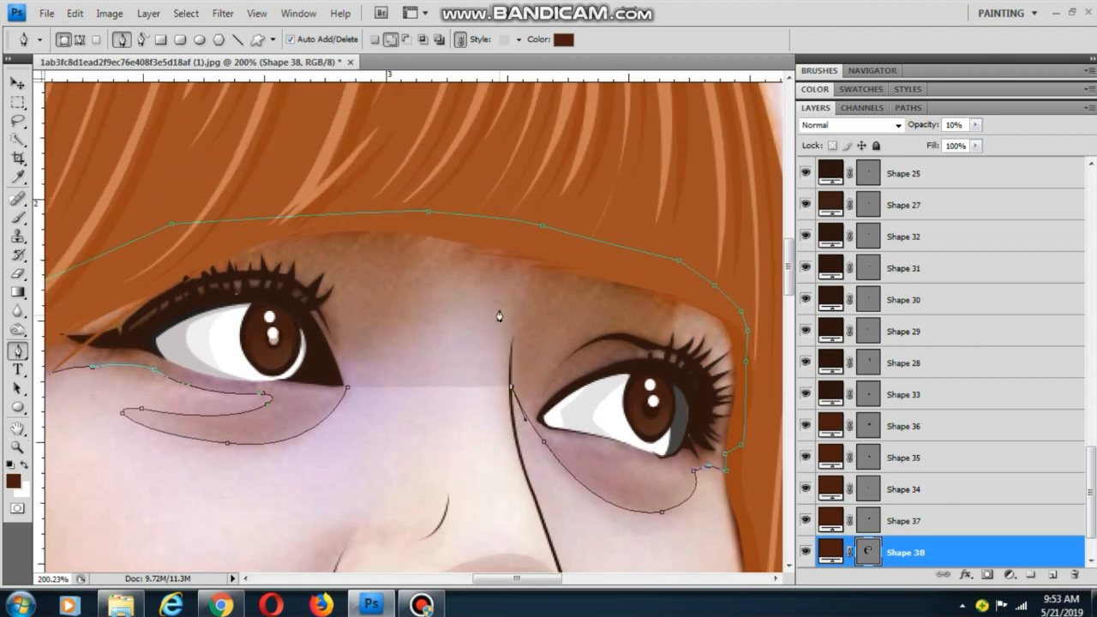
left_click_drag(506, 276, 511, 288)
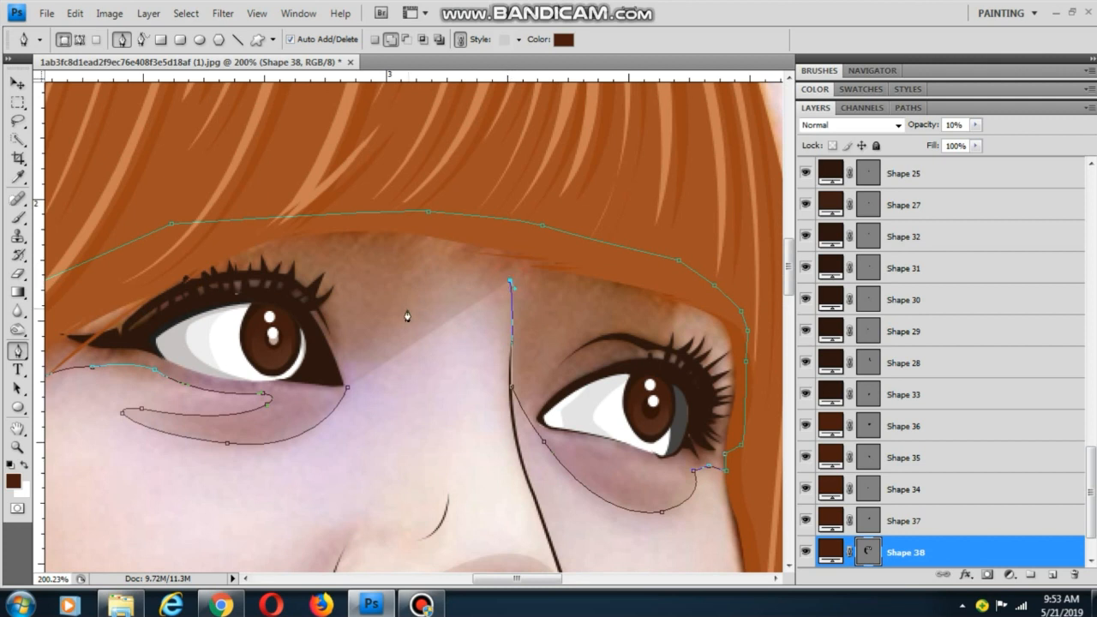
left_click_drag(400, 299, 319, 364)
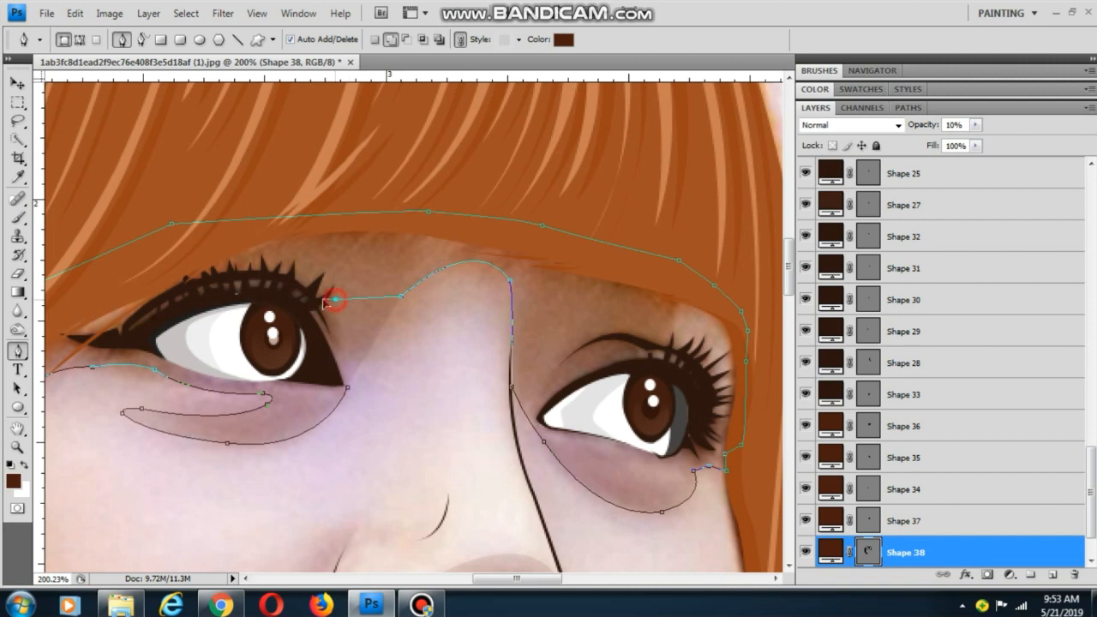
left_click_drag(334, 299, 287, 280)
left_click_drag(368, 331, 329, 426)
key("ctrl+z")
scroll(414, 243, "down", 3)
scroll(420, 240, "down", 1)
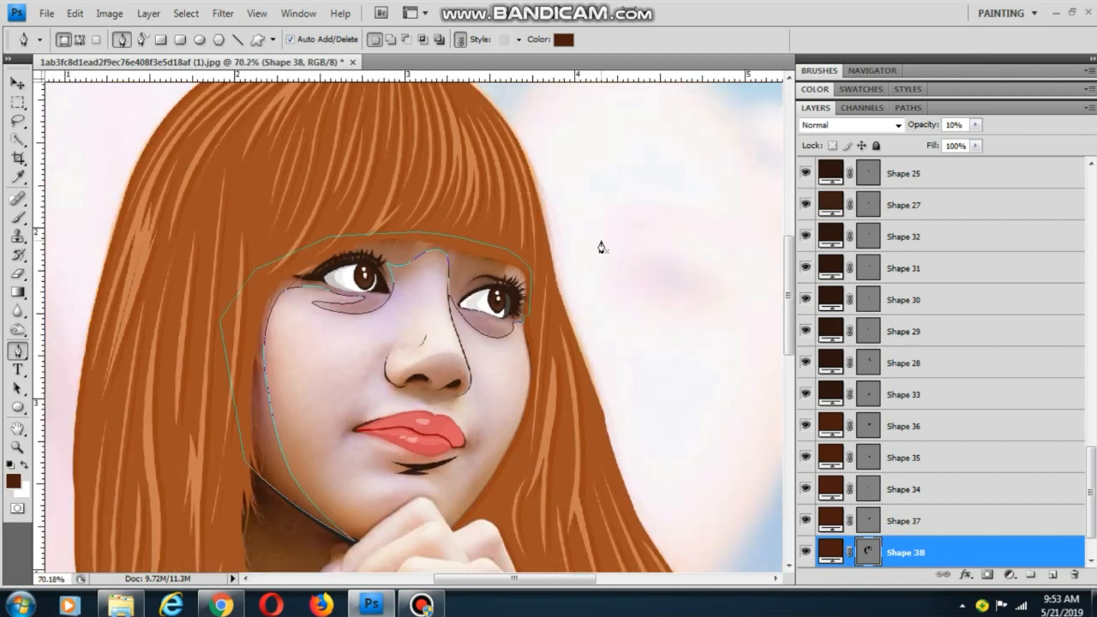
Set the face shadow shape's opacity to about 23% and reselect the photo layer with the Pen tool ready
left_click(975, 124)
left_click_drag(975, 146, 981, 147)
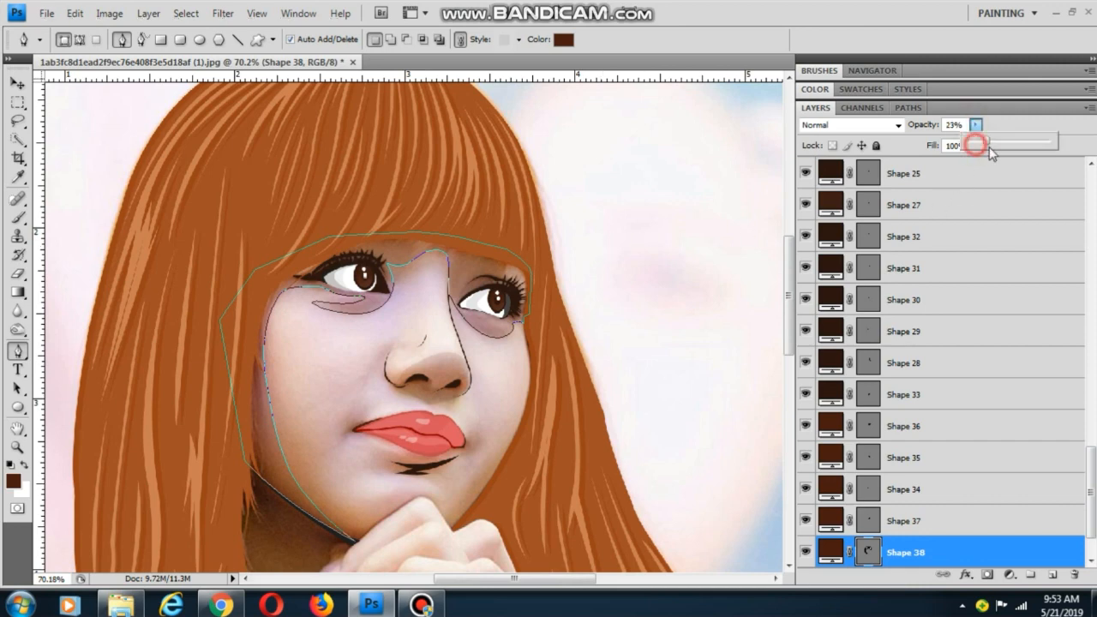
left_click(16, 83)
left_click(331, 332)
scroll(333, 372, "down", 2)
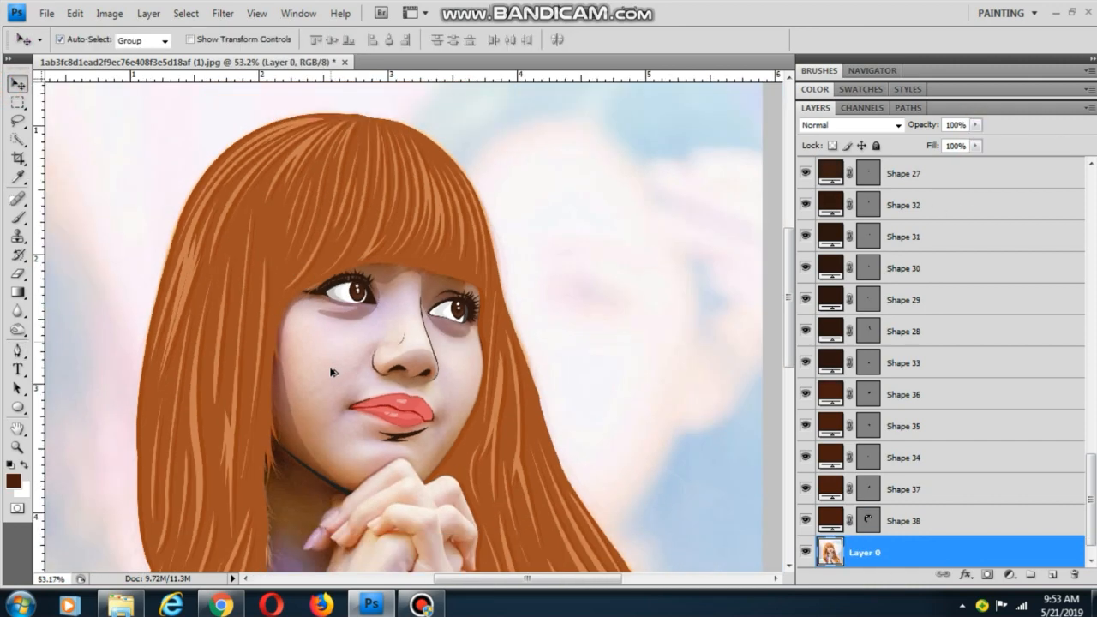
scroll(334, 372, "up", 3)
left_click(313, 333)
left_click(17, 351)
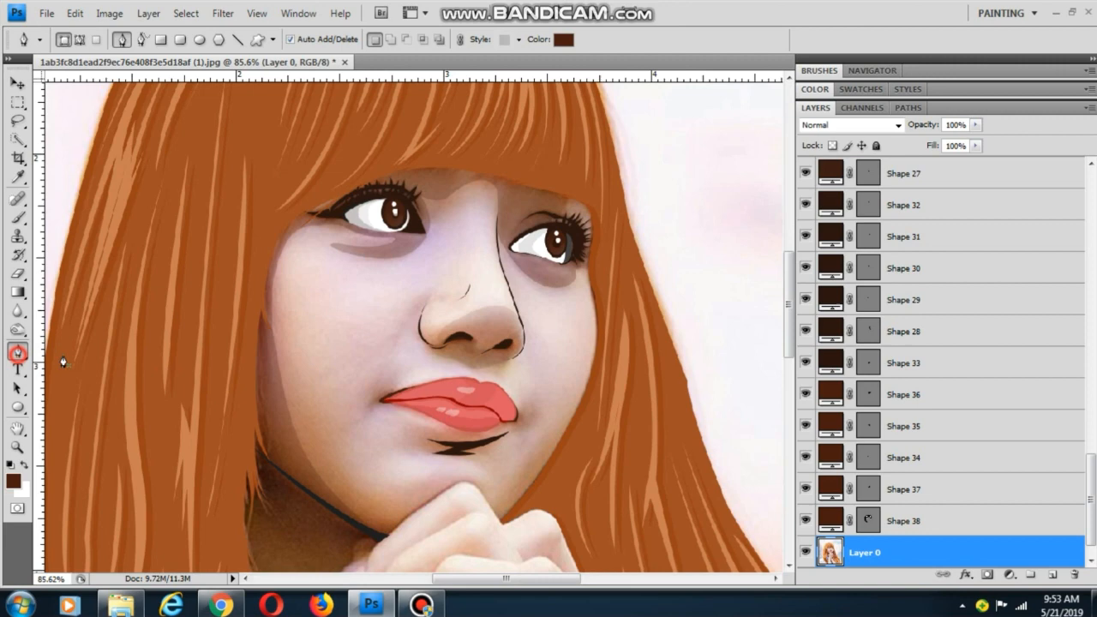
Start a new Pen shape beside the left eye and curve its outline down the cheek, across the chin and over the knuckle
left_click(288, 237)
left_click_drag(311, 318, 264, 235)
left_click_drag(339, 405, 462, 482)
left_click(340, 406, "alt")
scroll(385, 399, "up", 4)
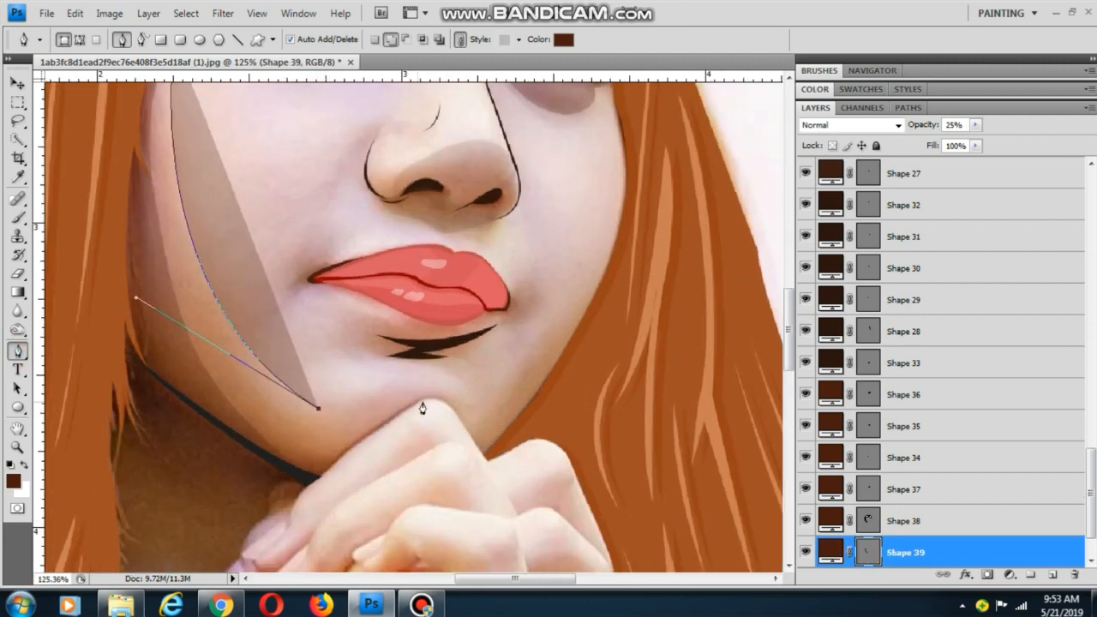
left_click_drag(399, 384, 452, 352)
scroll(452, 421, "up", 2)
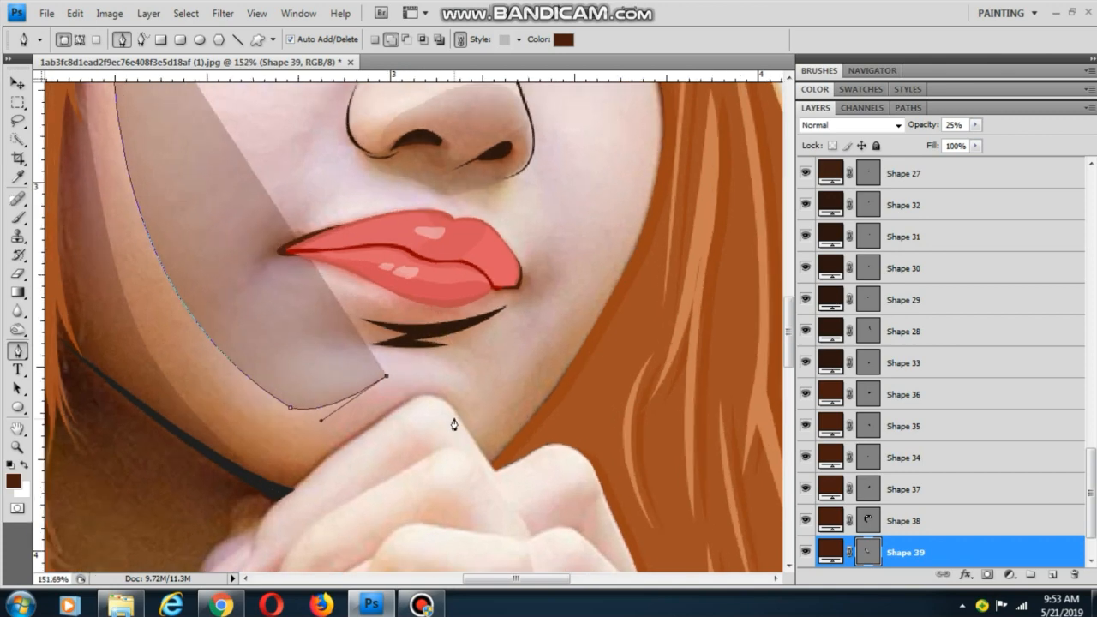
left_click_drag(456, 415, 470, 472)
scroll(432, 421, "up", 3)
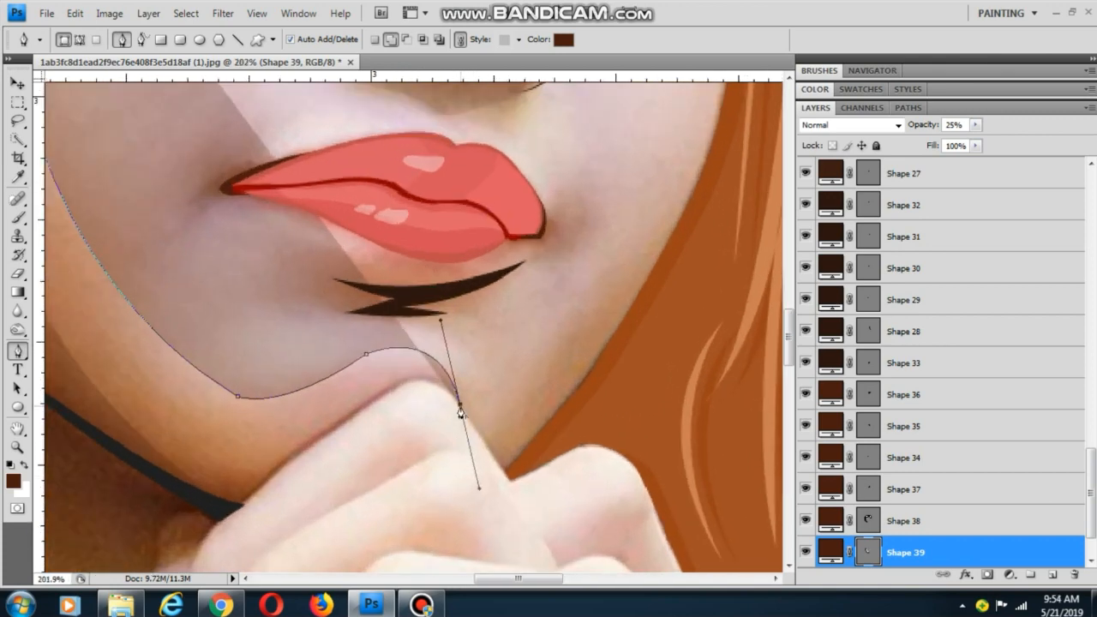
Run the outline back along the hand's upper edge to the jaw and onto the jawline above the choker
left_click_drag(401, 378, 437, 320)
left_click(395, 346)
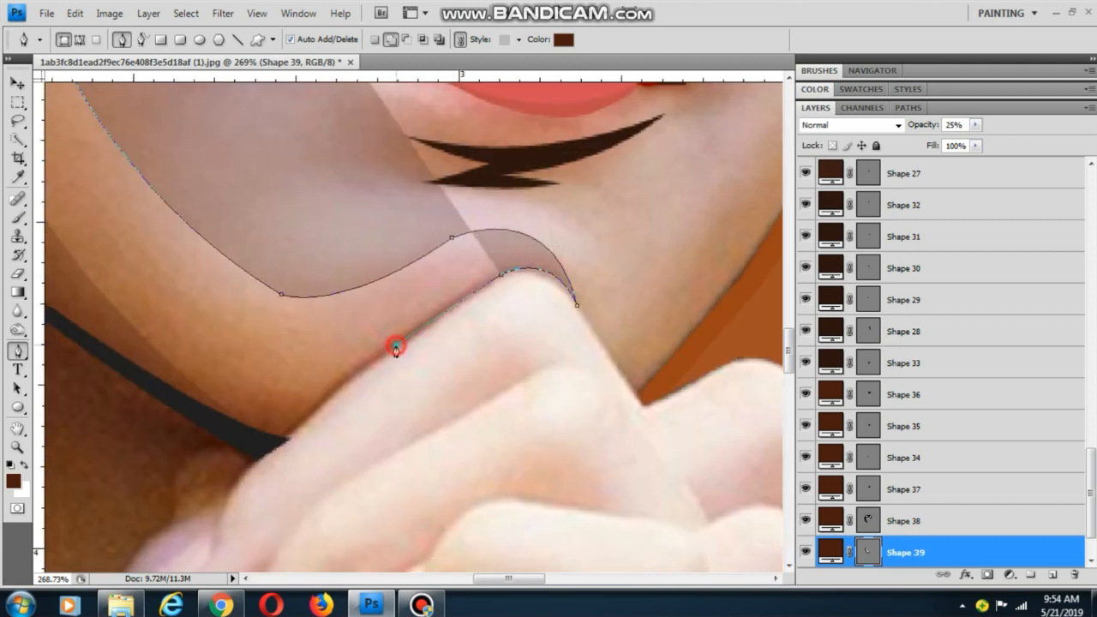
left_click(284, 439)
left_click_drag(232, 424, 416, 482)
left_click(390, 468)
Continue the outline up along the cheek beside the hair, close it beside the left eye and select the photo layer
scroll(380, 466, "down", 2)
left_click_drag(260, 331, 311, 543)
scroll(256, 311, "down", 2)
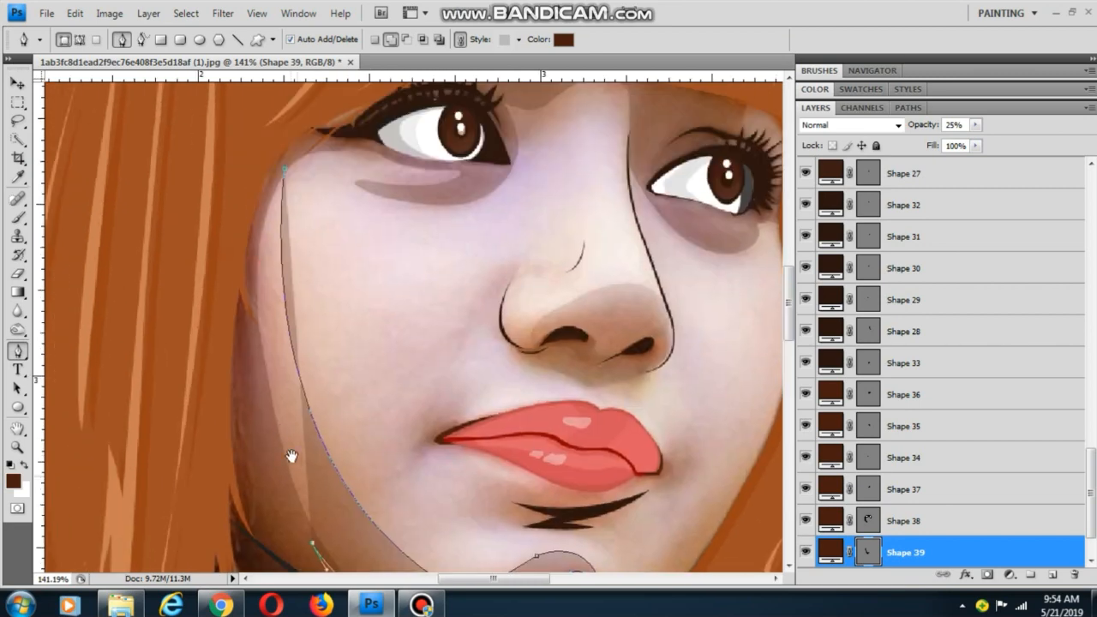
left_click_drag(245, 276, 253, 187)
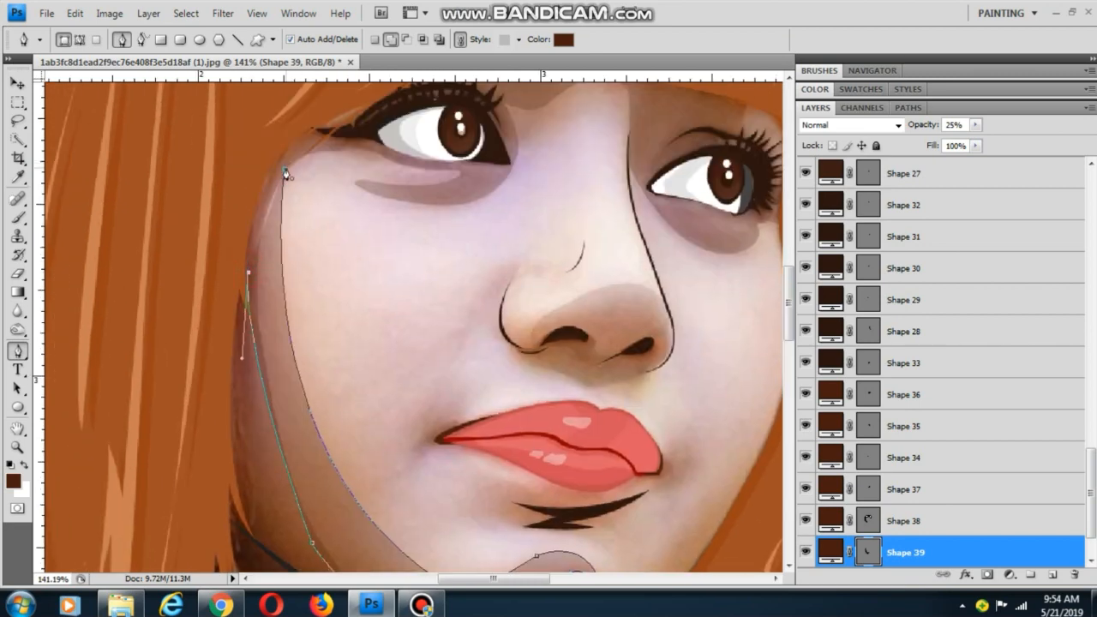
left_click(286, 174)
key("v")
left_click(323, 332)
Start a face base shape with the Pen tool beside the left eye, tracing points down the cheek shadow to the chin
left_click_drag(336, 347, 357, 266)
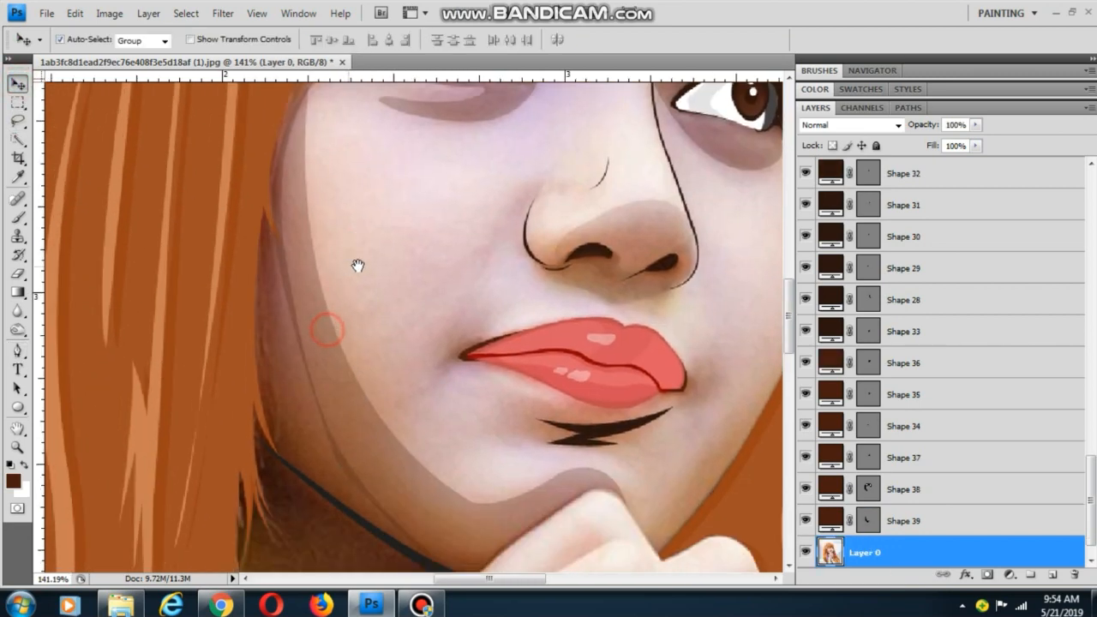
scroll(369, 278, "down", 2)
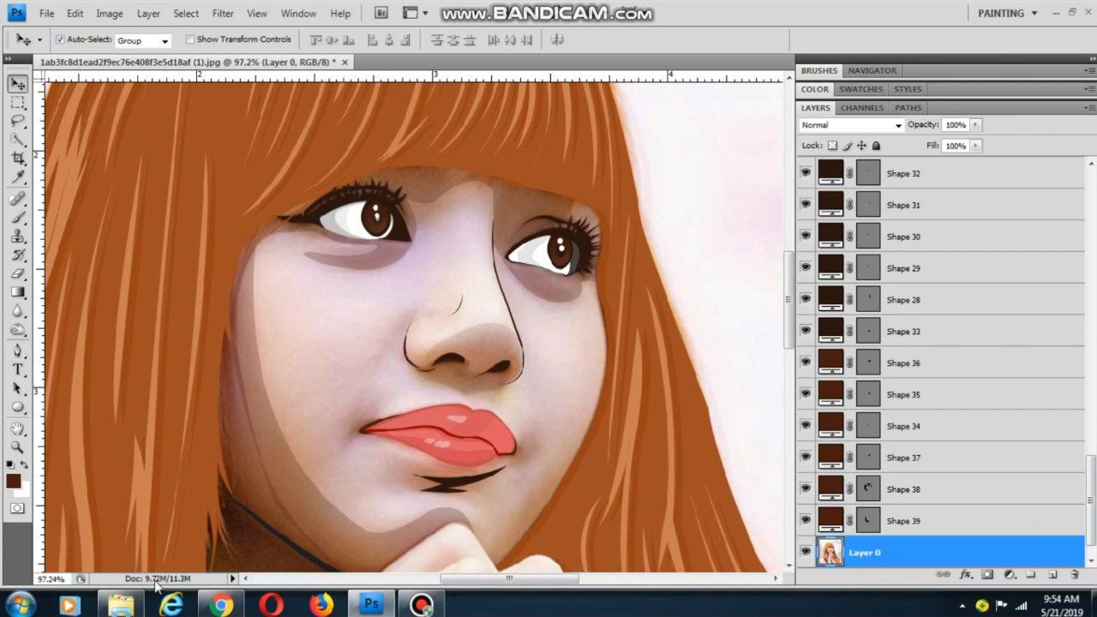
left_click(17, 350)
left_click(245, 257)
left_click(244, 360)
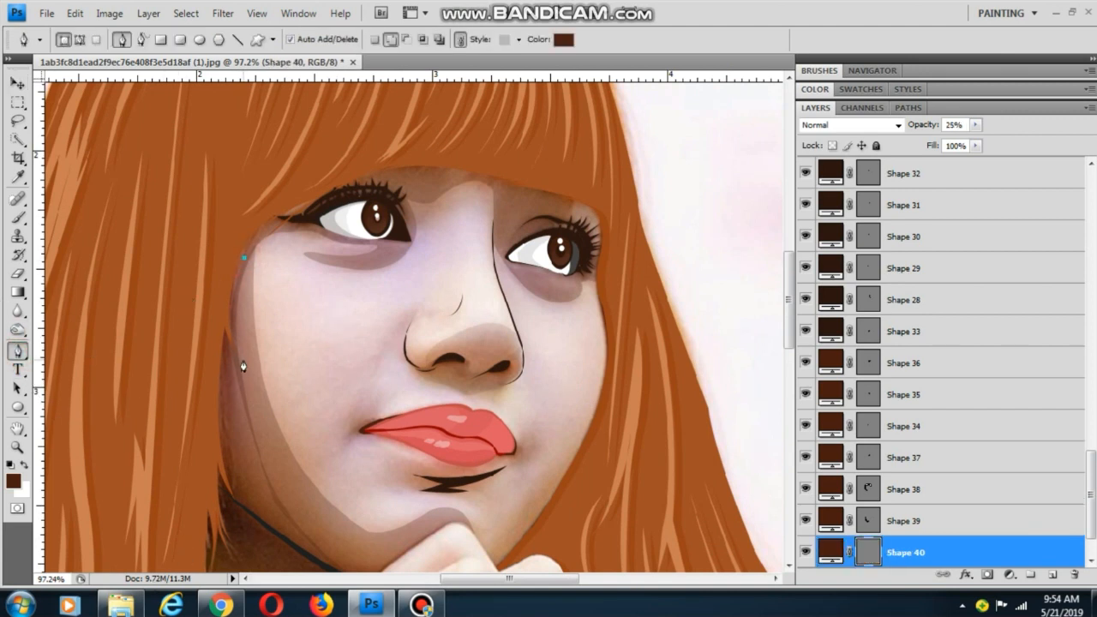
left_click(272, 445)
left_click(289, 478)
left_click(305, 502)
left_click(319, 518)
left_click(341, 527)
left_click(361, 532)
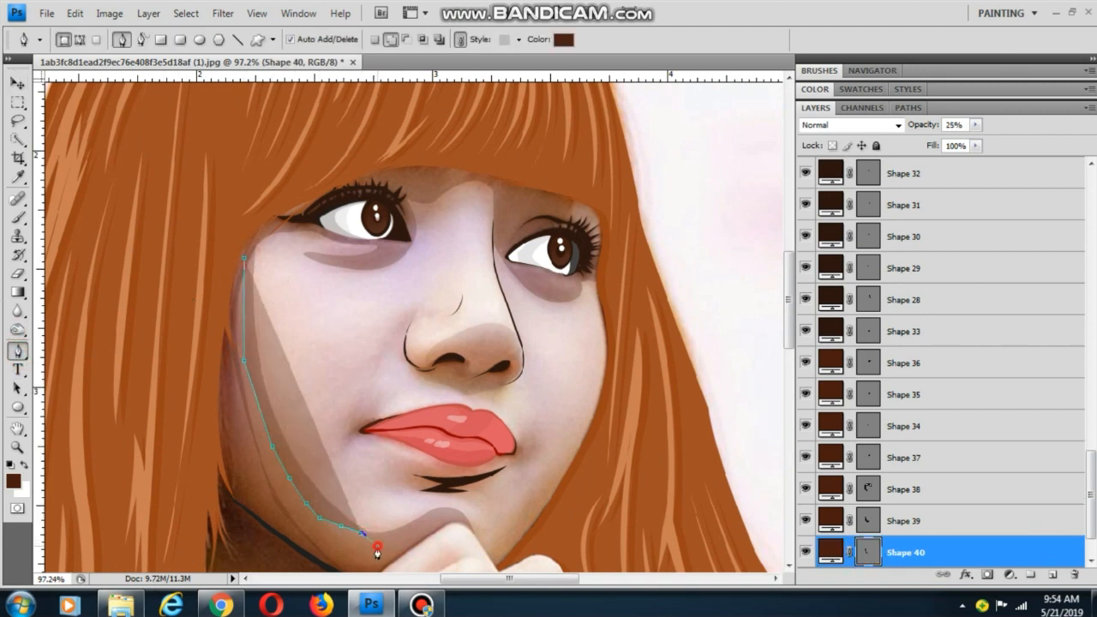
left_click(377, 545)
Trace the face base outline from the chin over the top knuckle and down to where the jaw meets the hand
left_click(410, 535)
left_click(449, 522)
scroll(474, 542, "up", 3)
left_click_drag(476, 530, 489, 552)
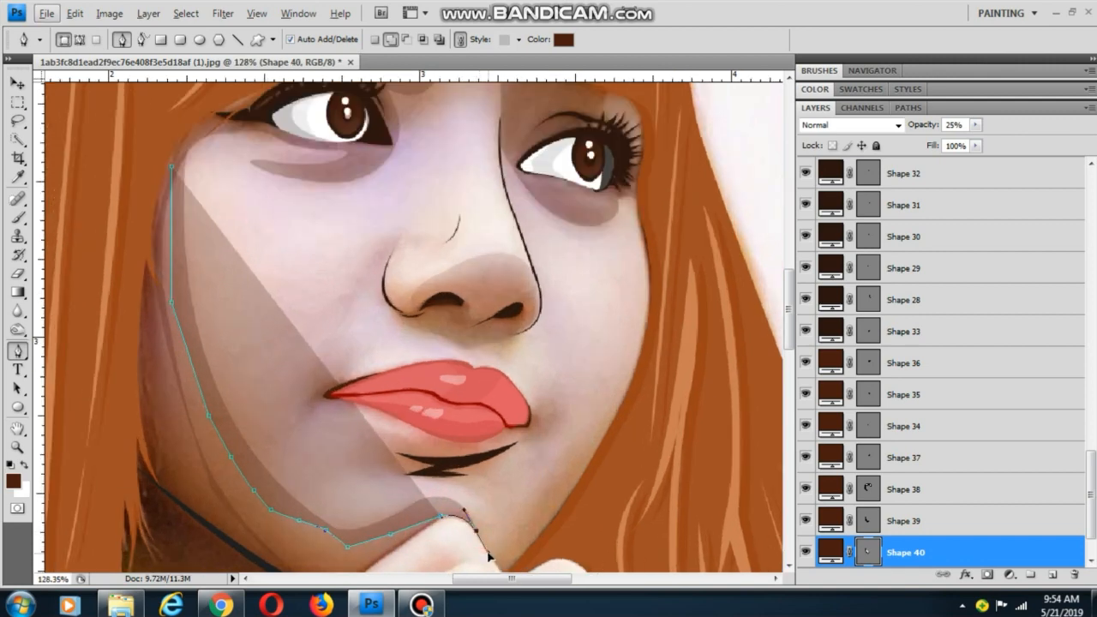
scroll(413, 450, "up", 3)
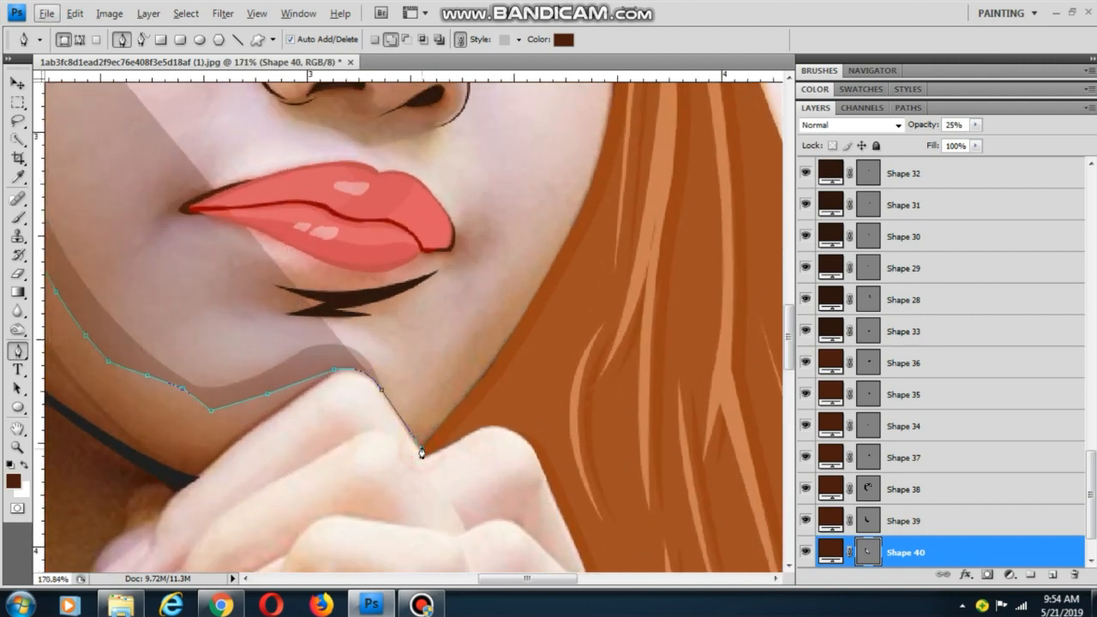
Trace the outline up the far jaw and cheek, just inside the hair, to the bangs beside the right eye
scroll(421, 449, "down", 4)
left_click(491, 377)
left_click(528, 310)
left_click(558, 258)
left_click_drag(553, 220, 554, 421)
left_click(561, 366)
left_click_drag(561, 294, 560, 269)
left_click_drag(552, 236, 545, 211)
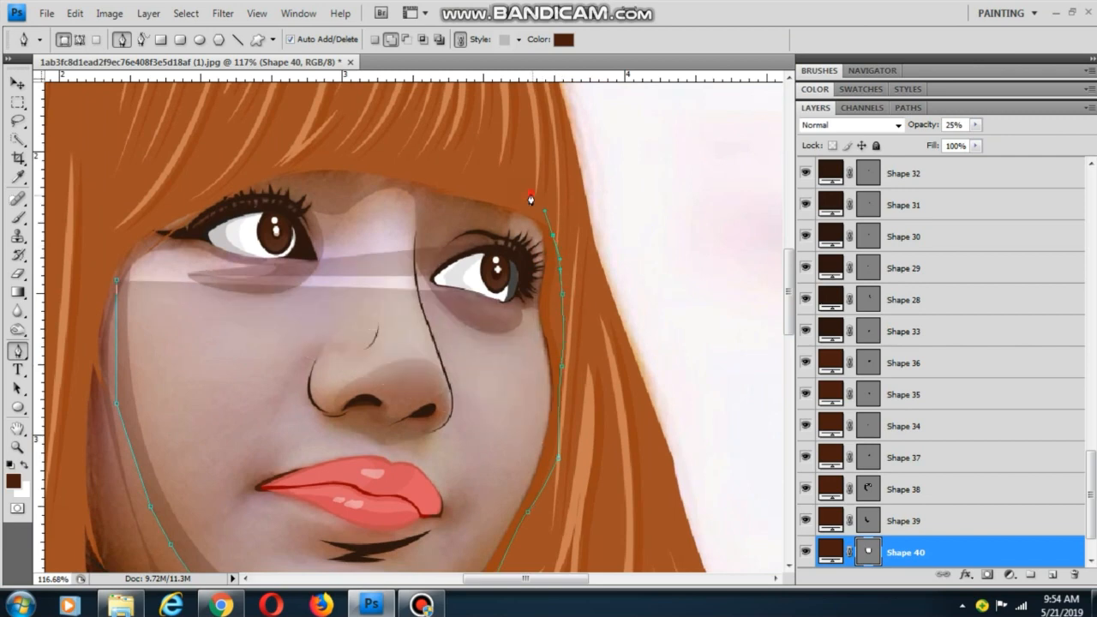
Run the outline across the bangs above both eyes and close the face base shape beside the left eye
left_click(531, 194)
left_click(500, 163)
left_click(409, 144)
left_click(287, 141)
left_click(194, 173)
left_click(181, 165)
left_click(125, 254)
left_click(115, 280)
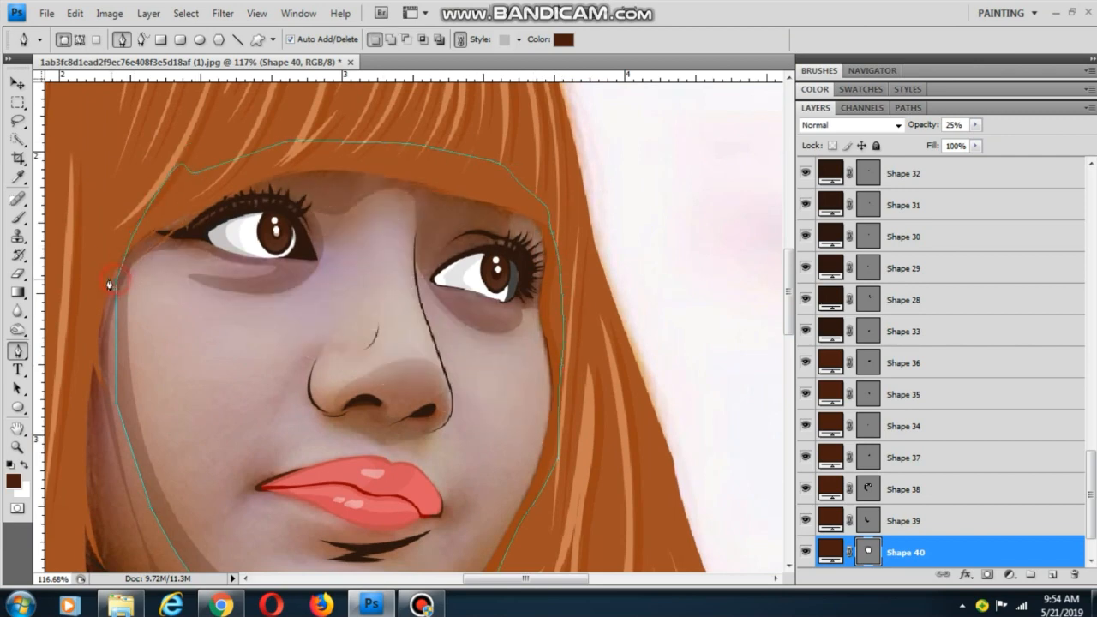
Set the face base shape's opacity to 100% and select the photo layer
left_click(19, 82)
left_click(974, 126)
left_click_drag(970, 141, 1070, 157)
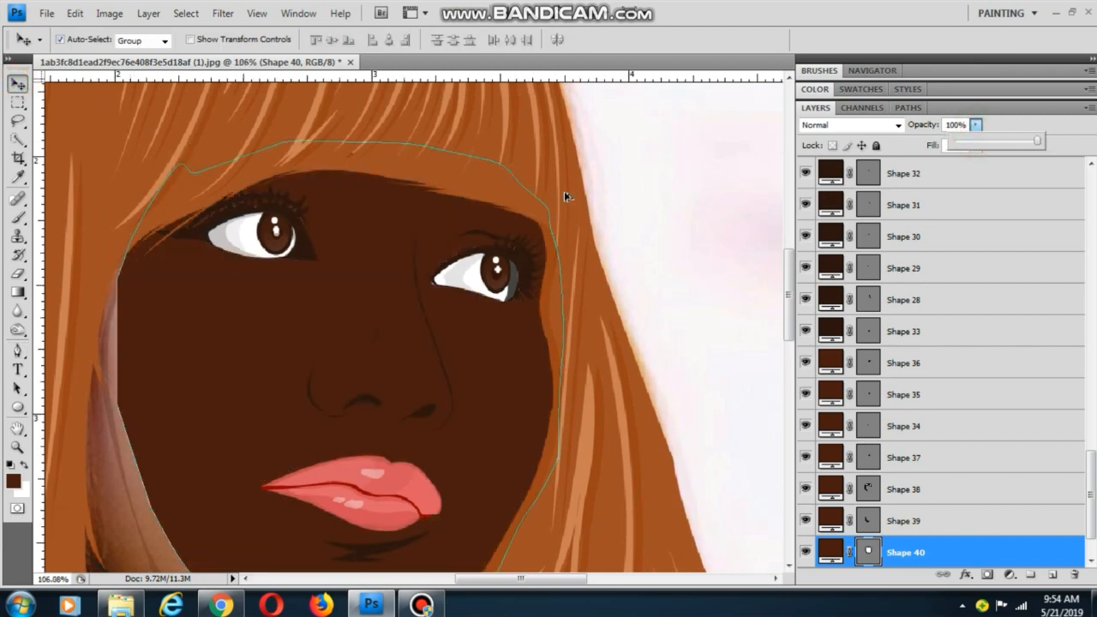
scroll(565, 198, "down", 8)
left_click(664, 192)
left_click(121, 605)
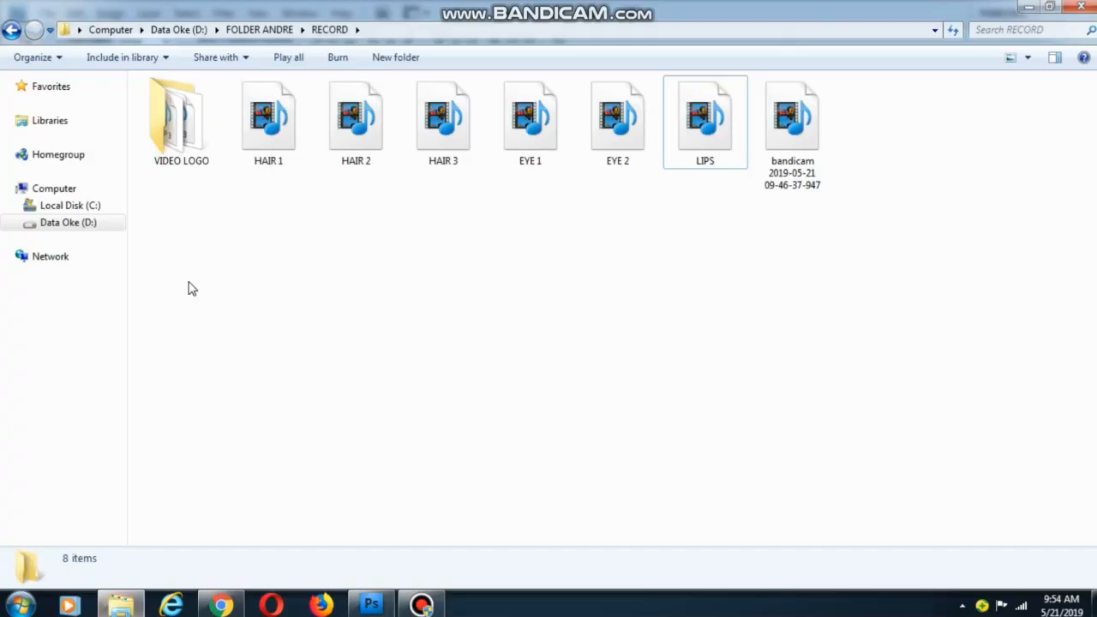
left_click(53, 85)
double_click(420, 88)
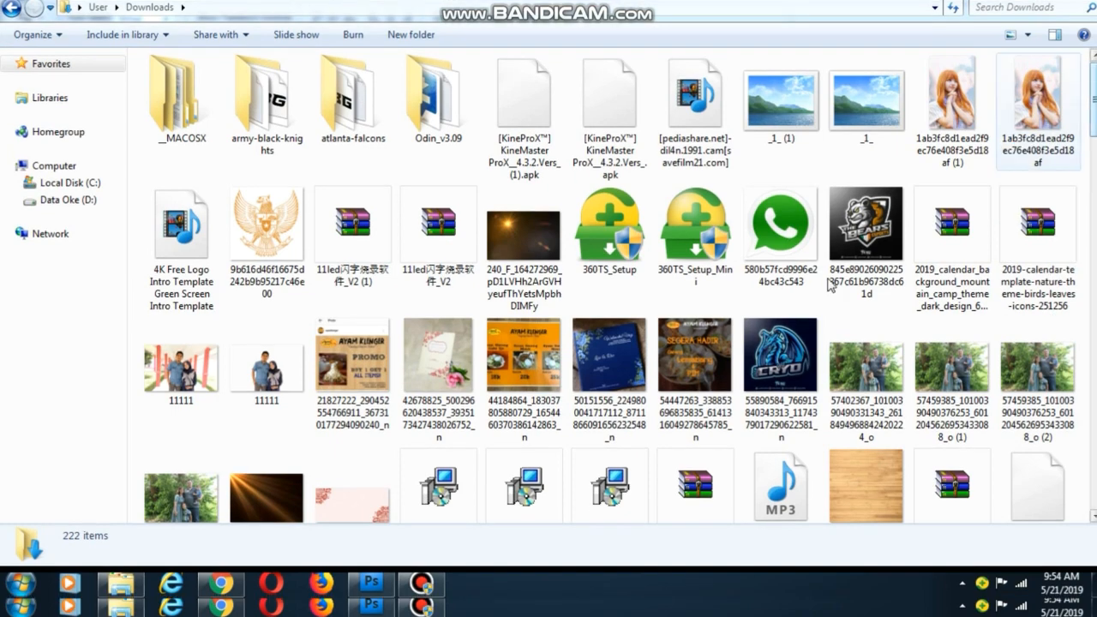
Switch to Chrome and open the downloaded human skin tone chart image in Photoshop
mouse_move(226, 609)
left_click(227, 588)
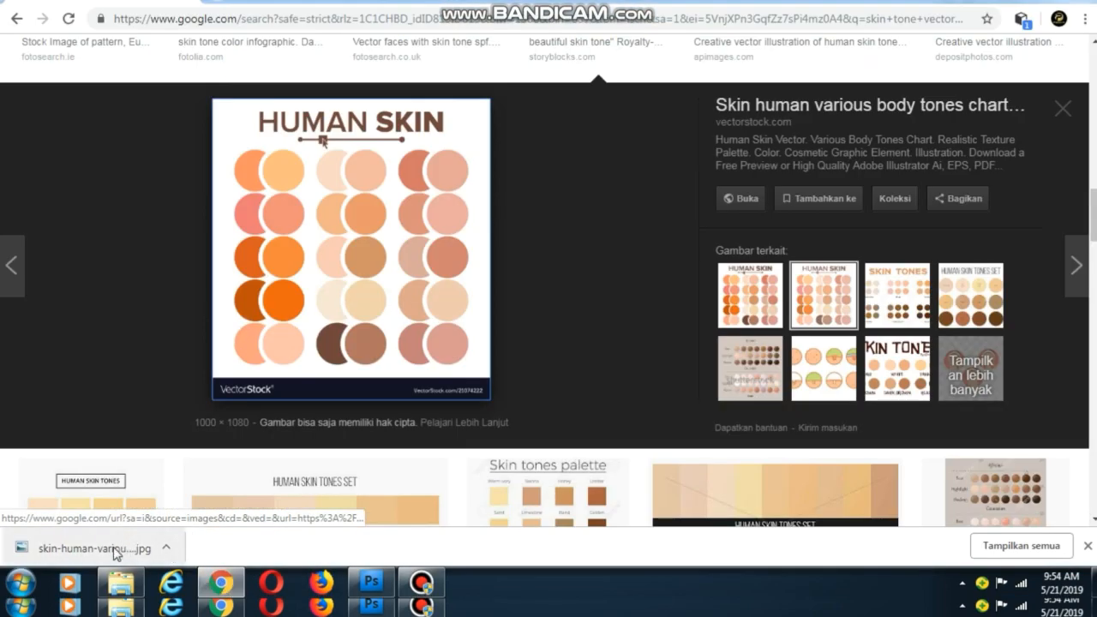
left_click_drag(113, 551, 394, 423)
Convert the chart's background into a regular layer named Layer 0 and place the chart in the portrait document beside the face
double_click(915, 153)
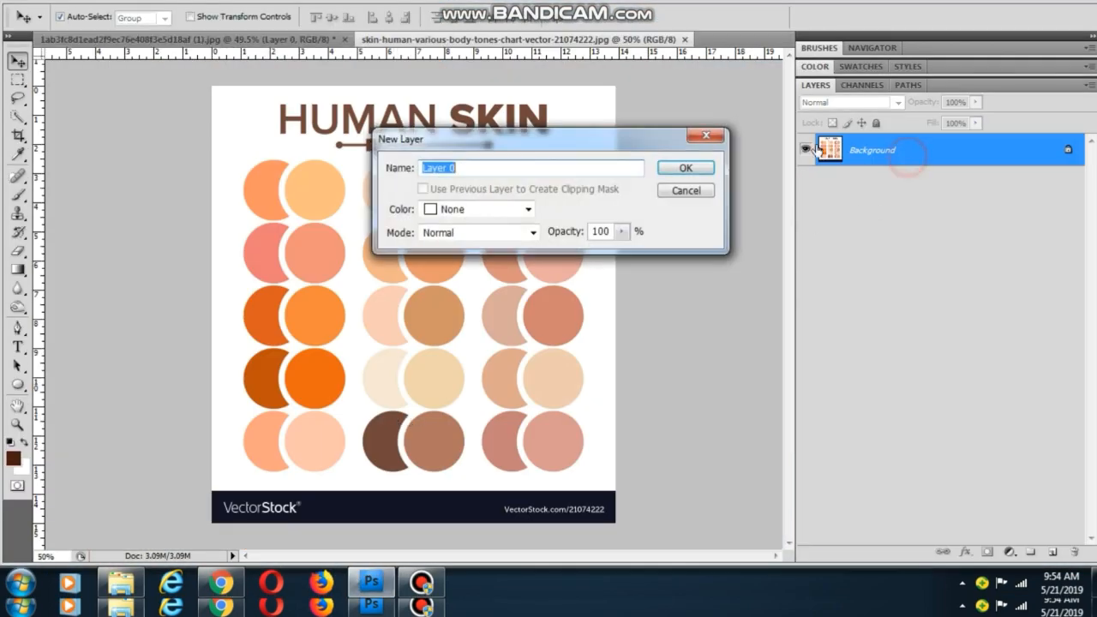
left_click(708, 167)
mouse_move(585, 172)
left_mouse_down()
mouse_move(290, 47)
mouse_move(265, 142)
mouse_move(321, 188)
mouse_move(565, 194)
mouse_move(627, 174)
left_mouse_up()
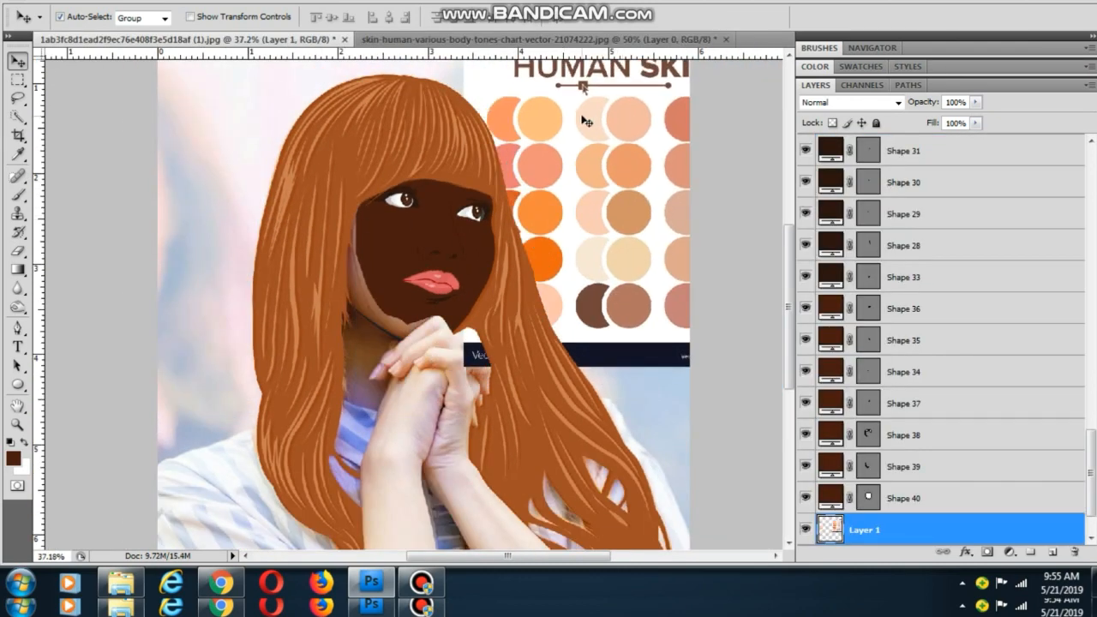
Recolour the face base shape with the light peach tone sampled from the first row of the skin chart
double_click(829, 498)
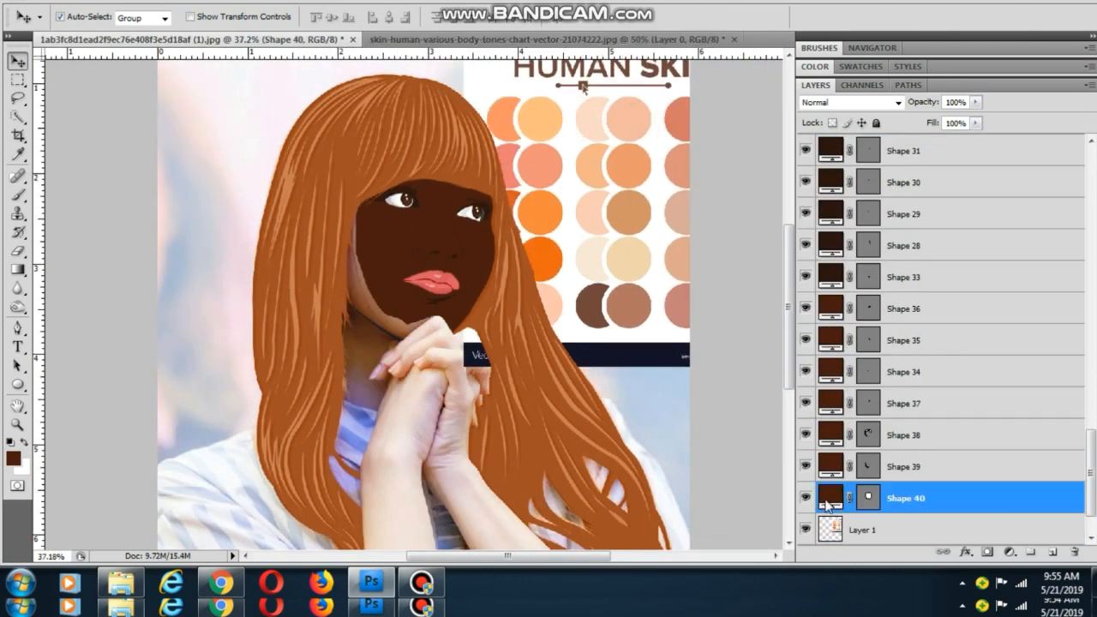
left_click(579, 129)
left_click(1013, 133)
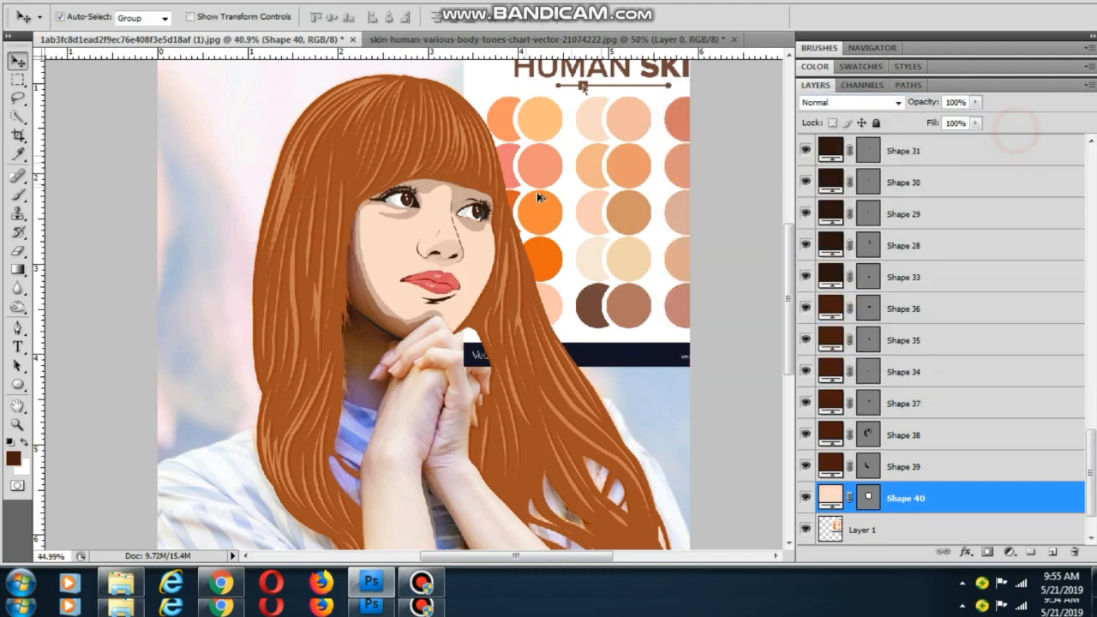
Try recolouring the eye and hairline shadow shape to #f2baa1 at 82% opacity and undo the changes
scroll(548, 187, "up", 4)
left_click(412, 196)
double_click(827, 437)
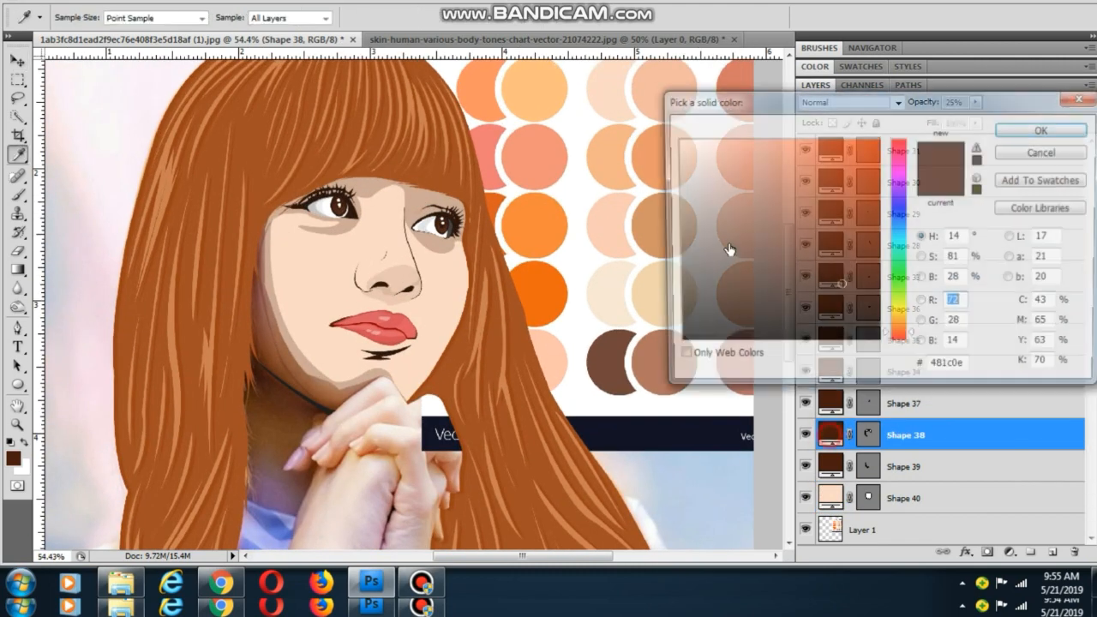
left_click(665, 66)
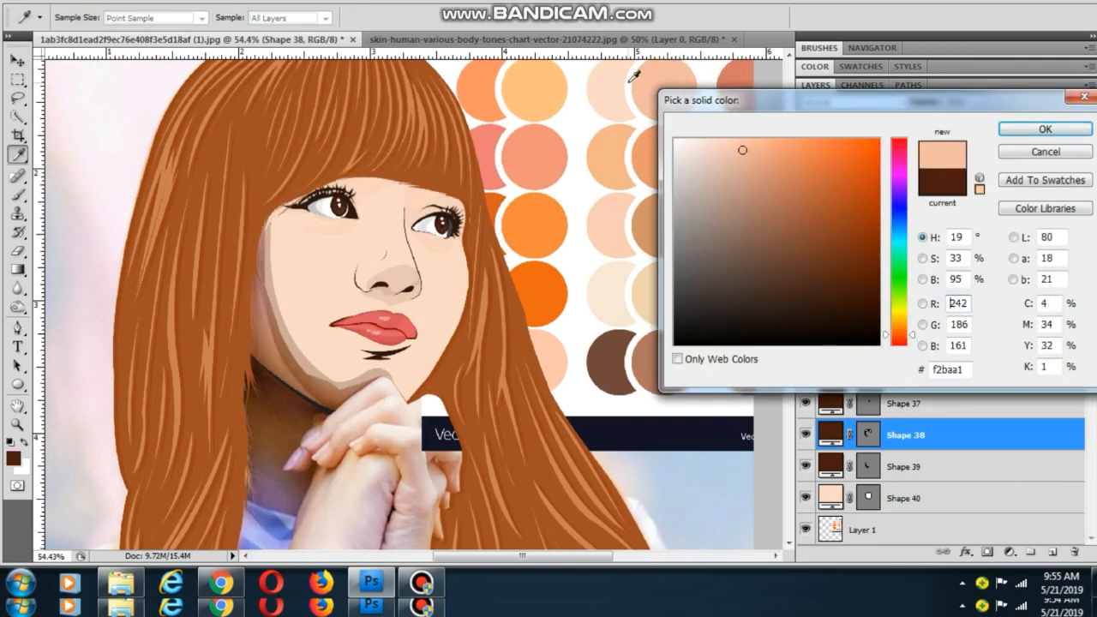
left_click(1013, 132)
left_click(974, 102)
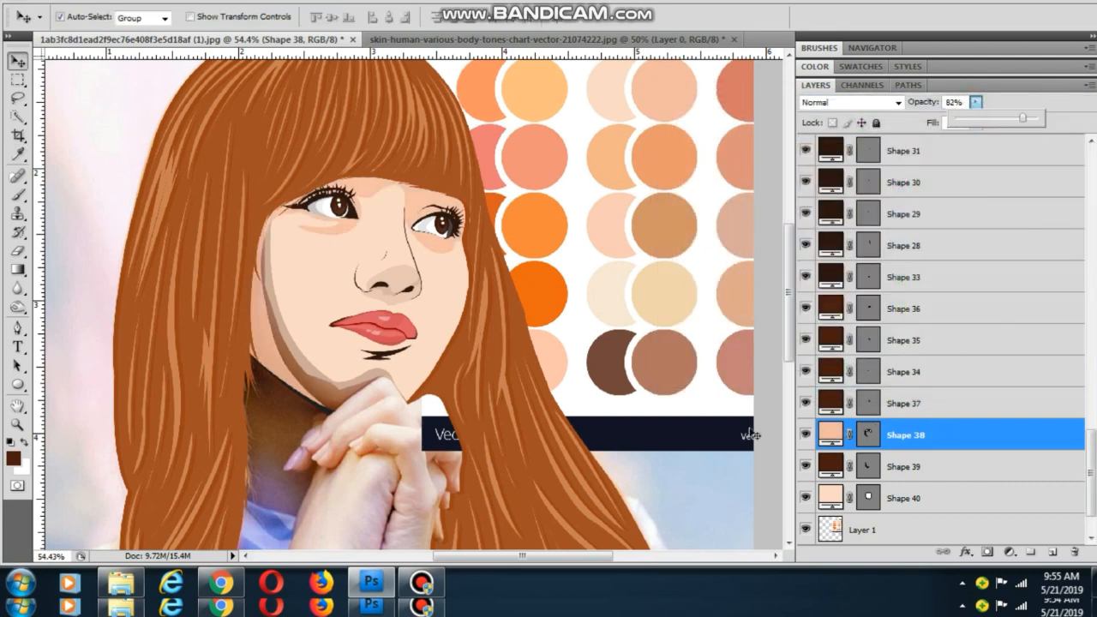
left_click(706, 471)
key("ctrl+alt+z")
key("ctrl+alt+z")
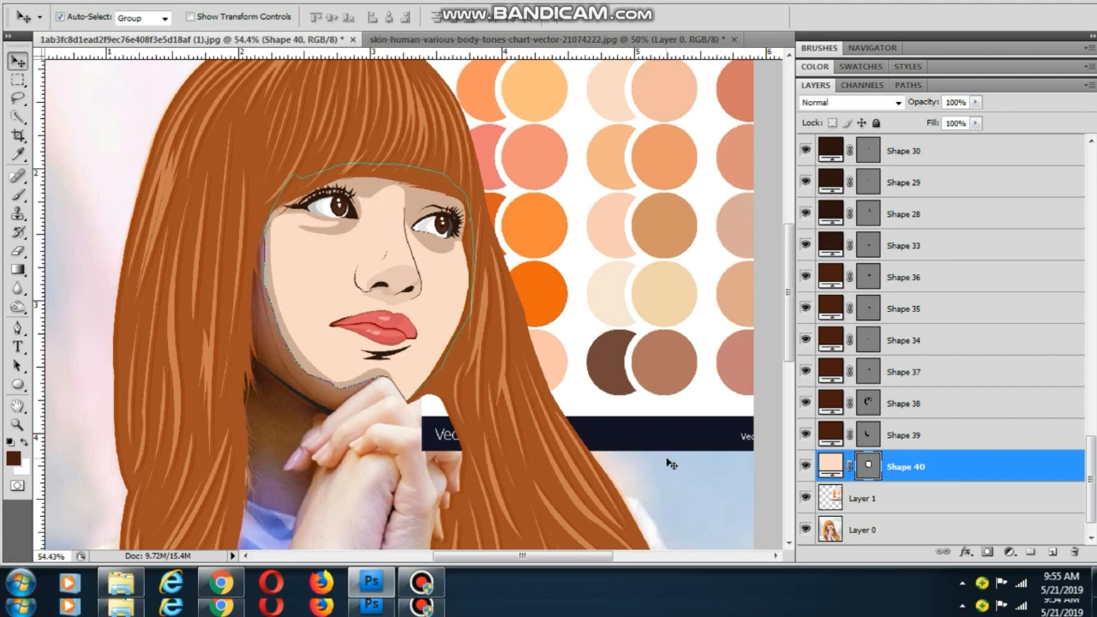
Set the opacity of the eye and hairline shadow shape to 11%
left_click(667, 463)
left_click(418, 195)
left_click(976, 104)
mouse_move(977, 120)
left_mouse_down()
mouse_move(962, 120)
mouse_move(1047, 129)
left_mouse_up()
Set the cheek and chin shadow shape to 100% opacity and recolour it to #e6c5b1, sampled from the under-eye shadow
left_click(312, 384)
left_click(975, 103)
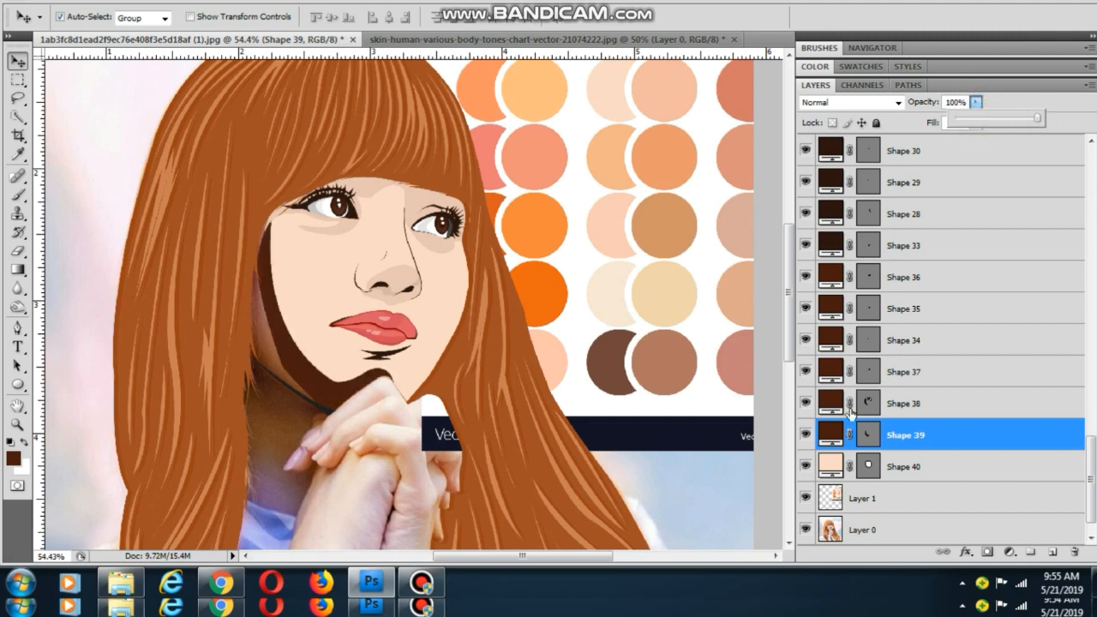
double_click(833, 429)
left_click(341, 228)
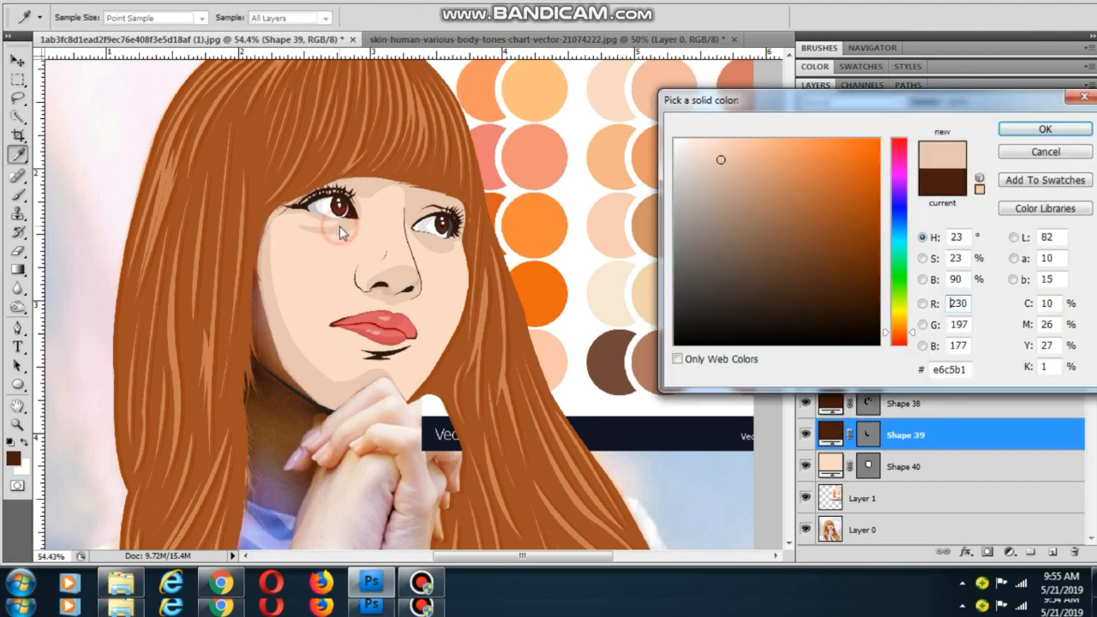
left_click(1019, 135)
key("v")
Set the eye and hairline shadow shape to 100% opacity and recolour it to a darker tan of about #d8b5a0
left_click(271, 351)
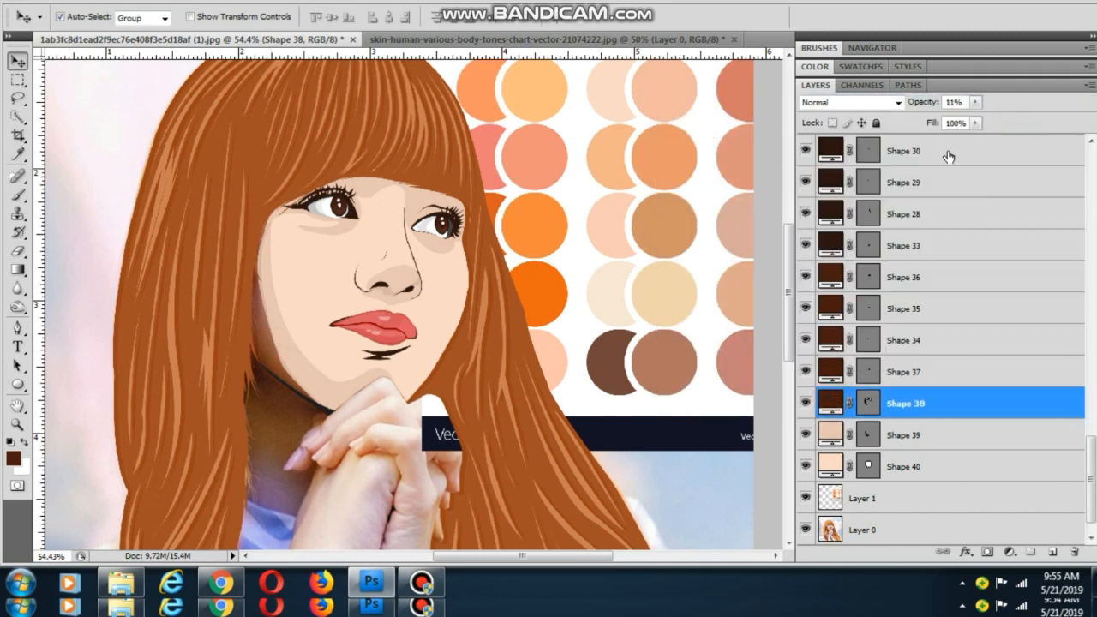
left_click_drag(977, 104, 1081, 146)
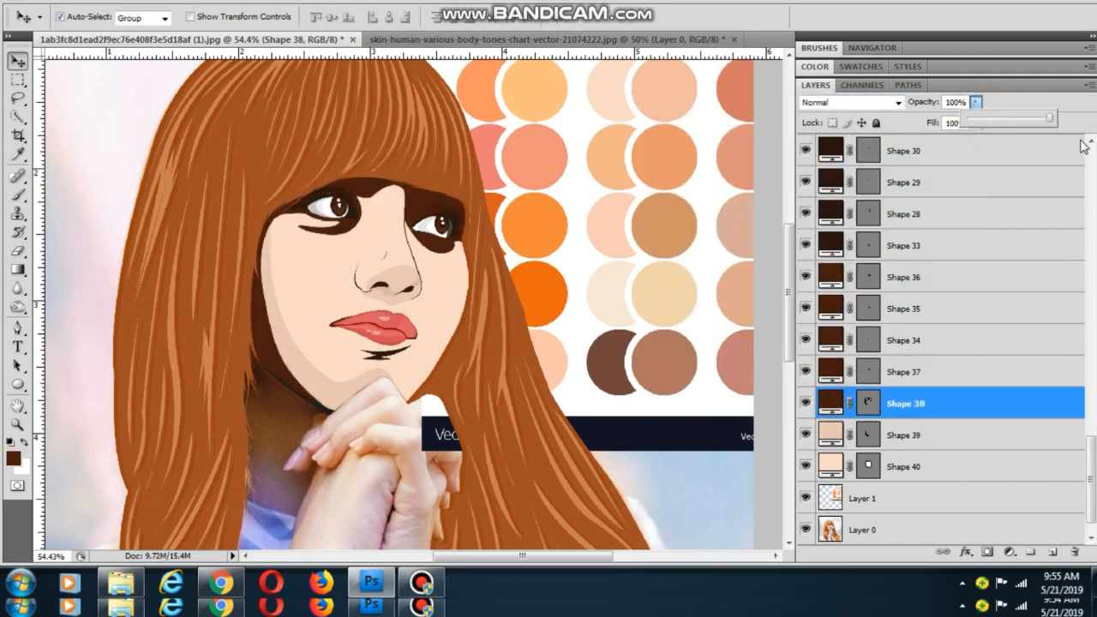
double_click(831, 405)
left_click(351, 377)
left_click(726, 170)
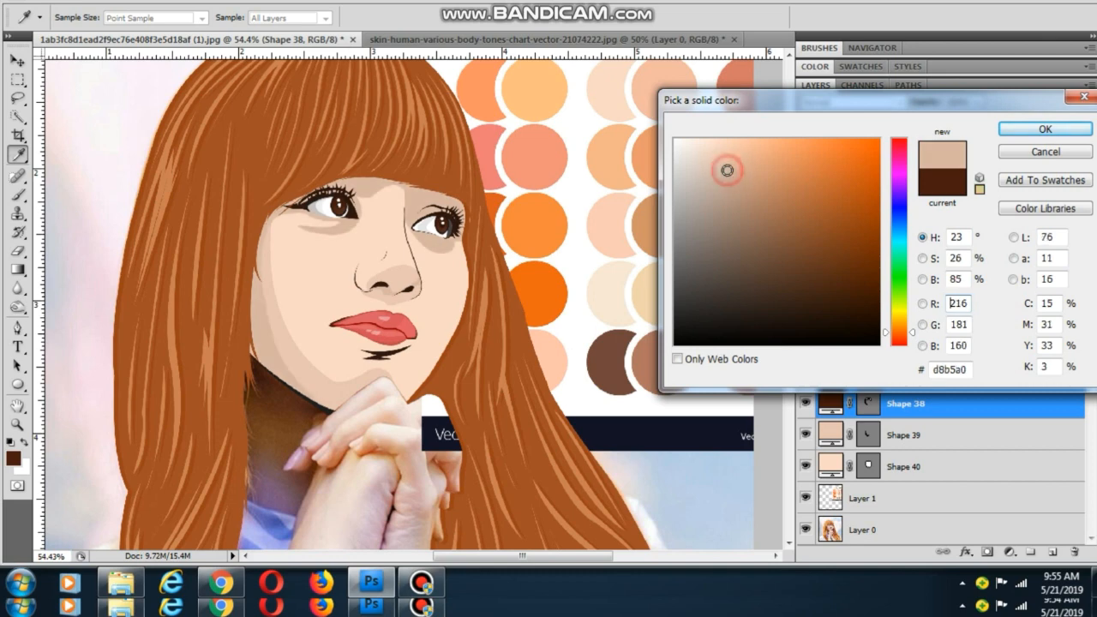
left_click(734, 178)
left_click(720, 164)
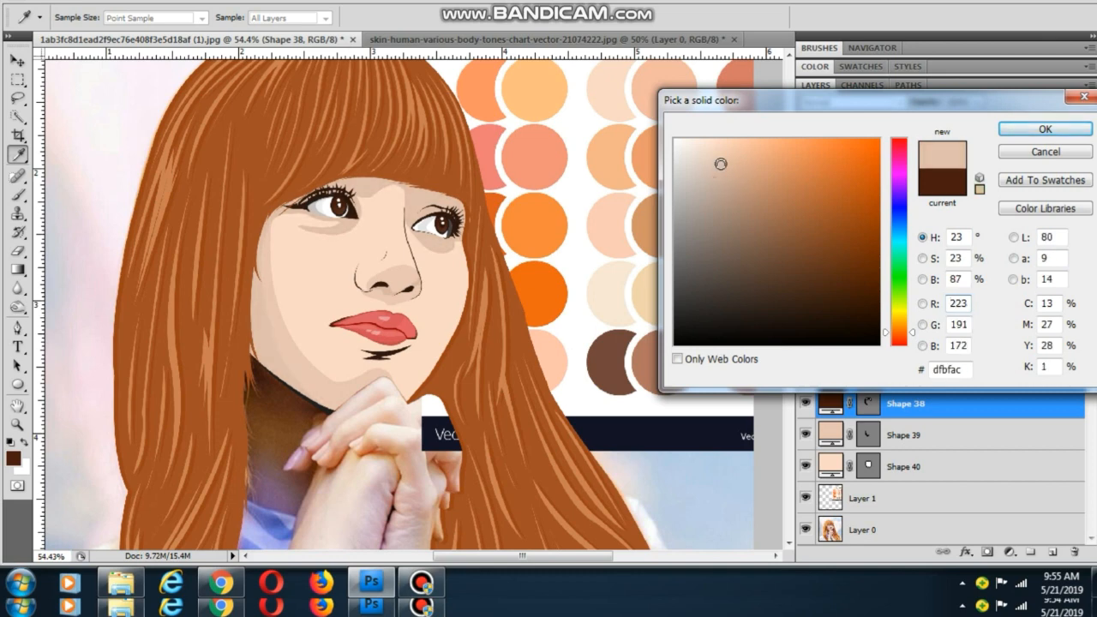
left_click(727, 170)
left_click(1011, 129)
key("v")
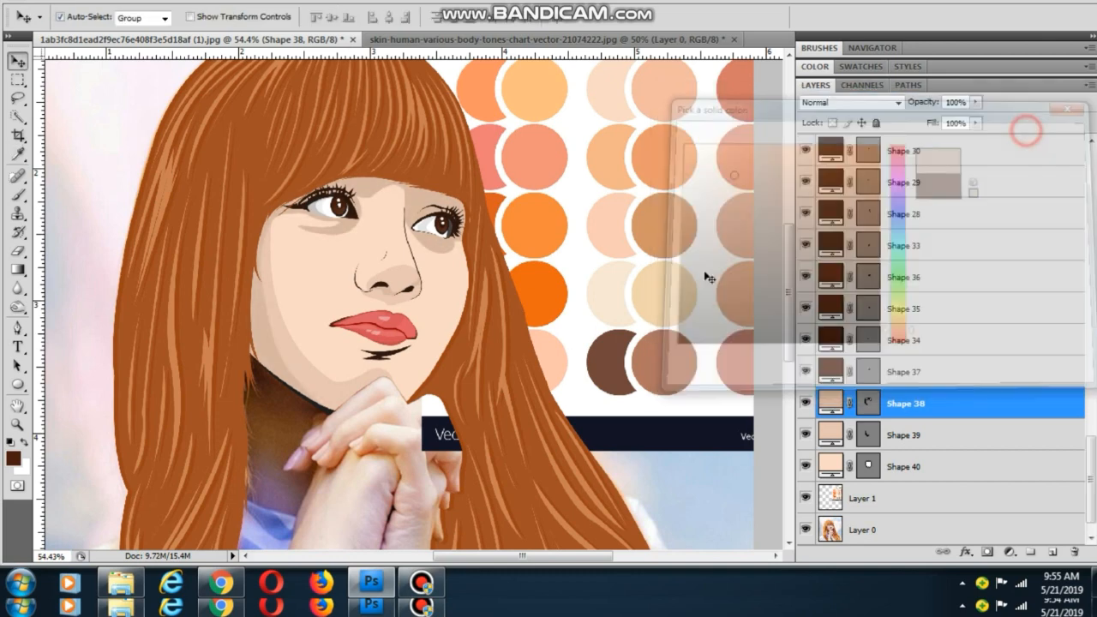
Recolour the eye and hairline shadow shape to #e6c5b1, sampled from the cheek and chin shadow
left_click(314, 368)
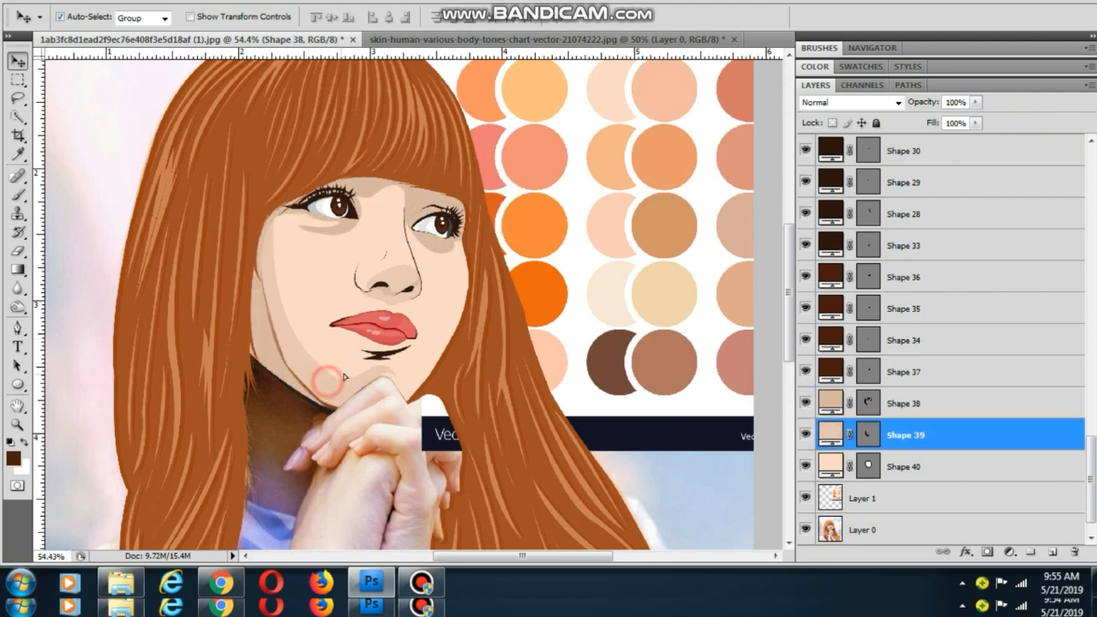
left_click(307, 291)
left_click(373, 189)
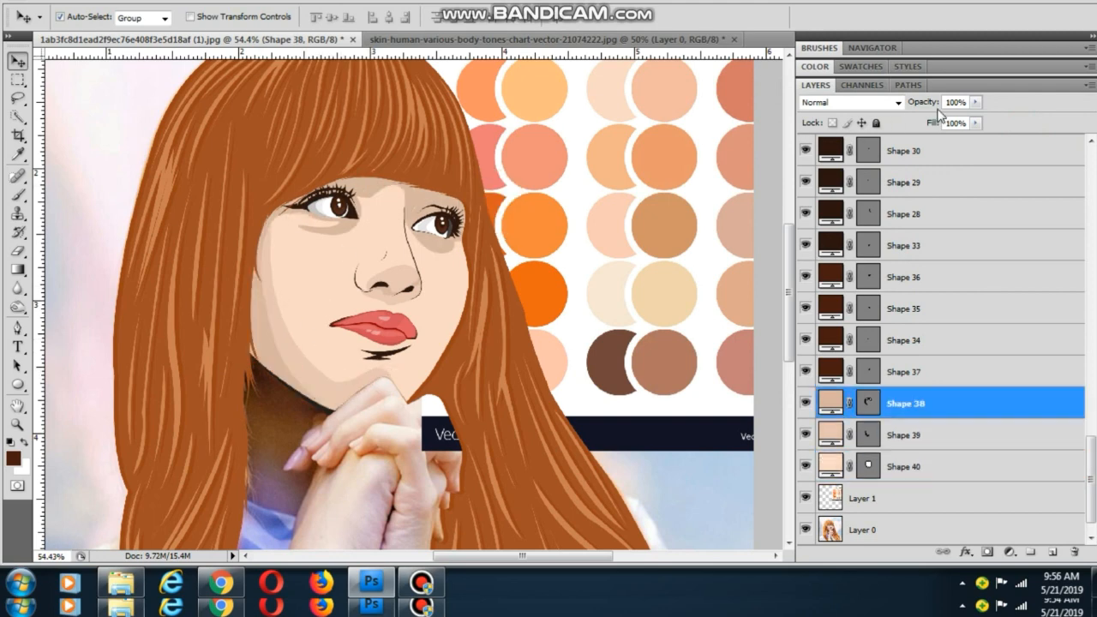
double_click(828, 403)
left_click(347, 388)
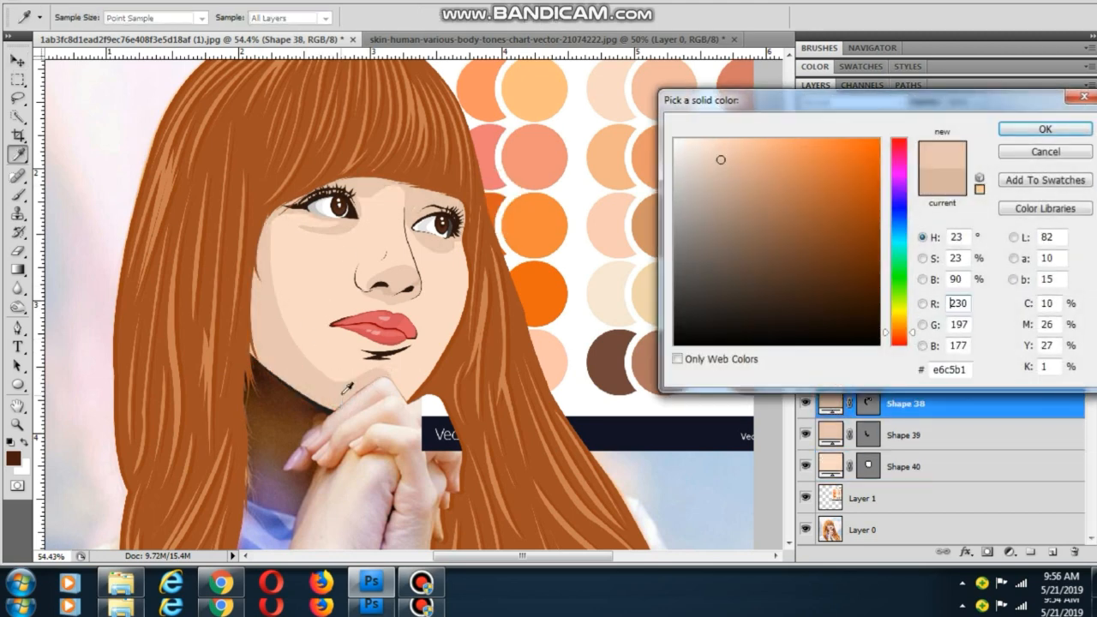
left_click(1014, 129)
key("v")
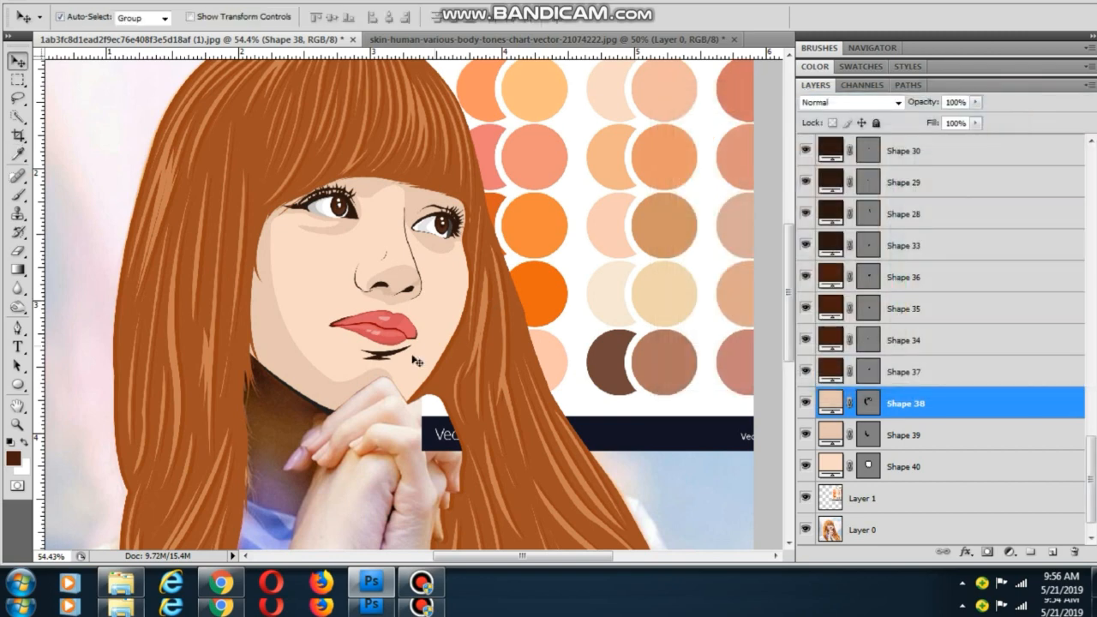
Recolour the cheek and chin shadow shape to a lighter skin tone, #f2cfb9
left_click(319, 387)
double_click(828, 434)
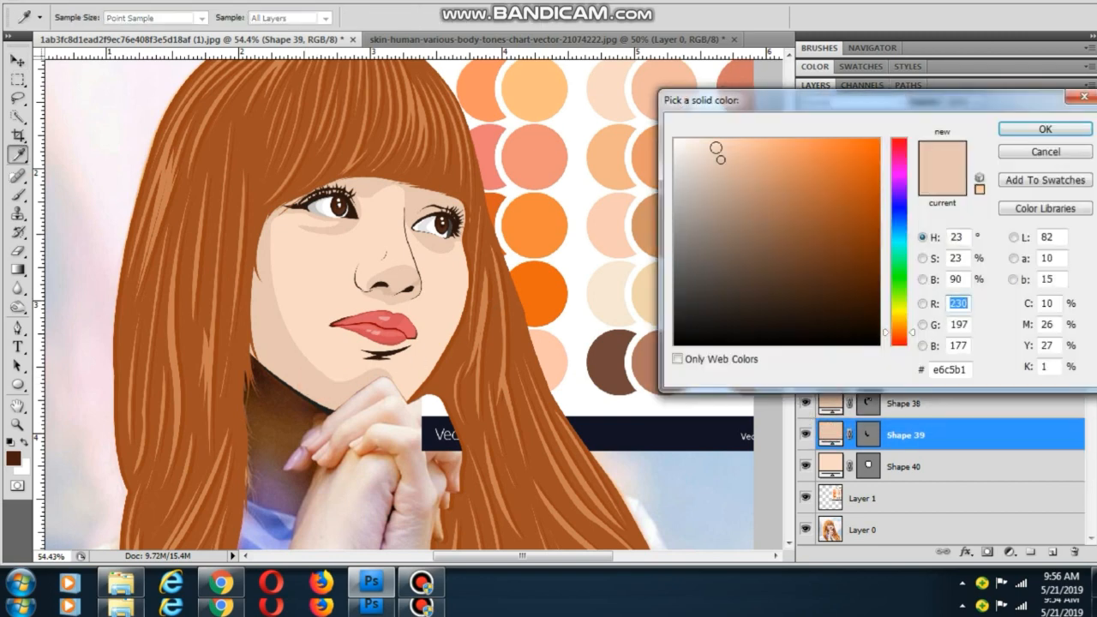
left_click(717, 149)
mouse_move(717, 149)
left_mouse_down()
mouse_move(705, 149)
mouse_move(722, 149)
left_mouse_up()
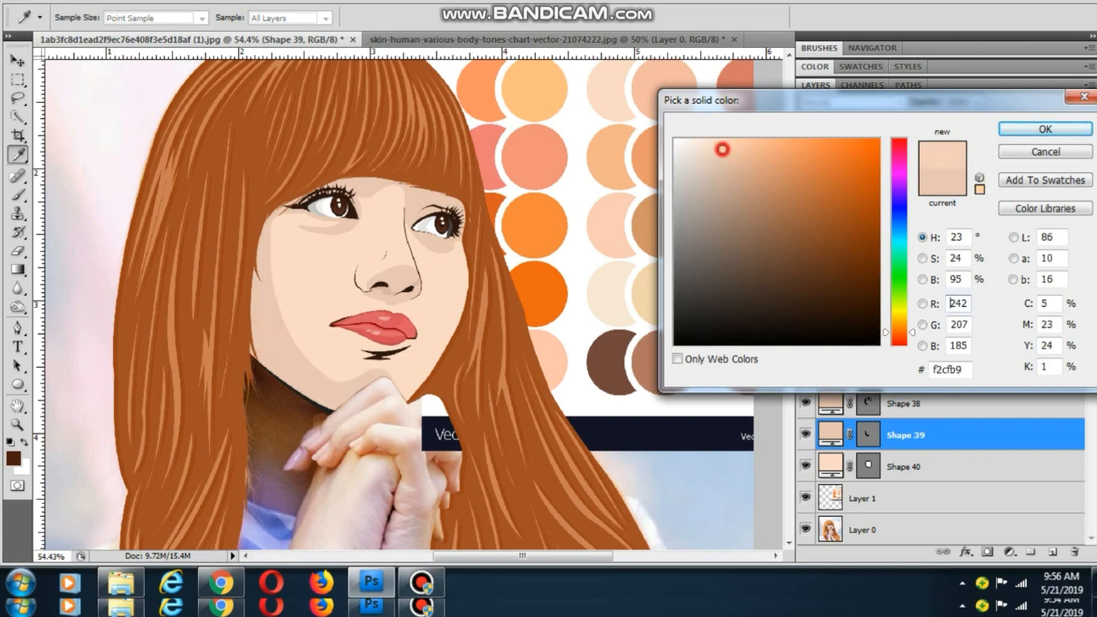
left_click(1045, 129)
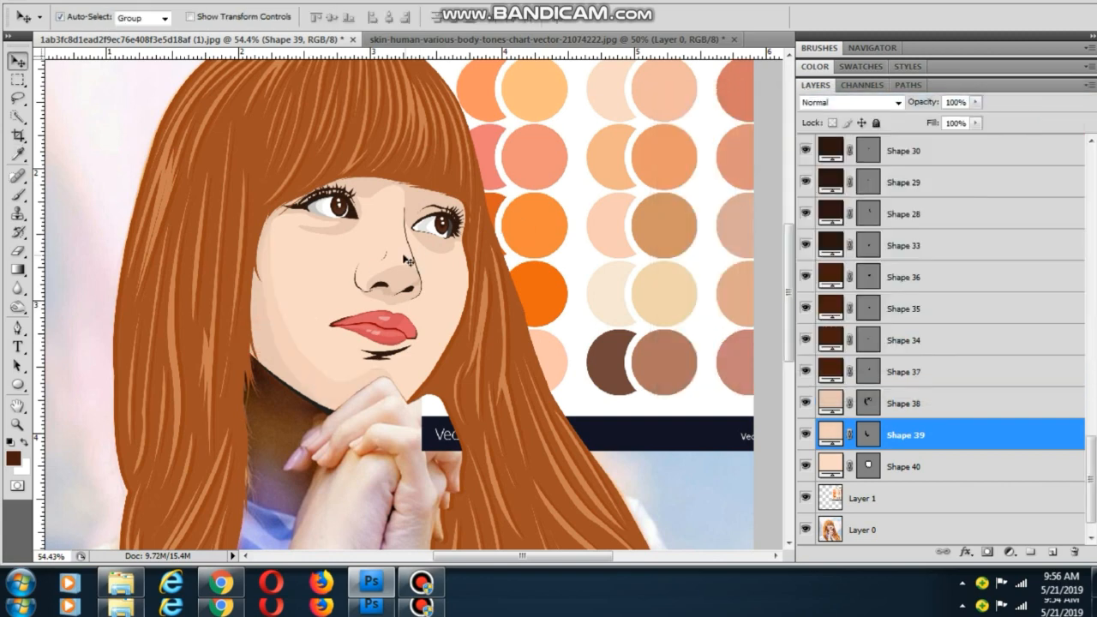
Recolour the small dark Shape 37 detail to a muted brown, #b28e78
scroll(393, 337, "up", 5)
left_click_drag(452, 296, 486, 341)
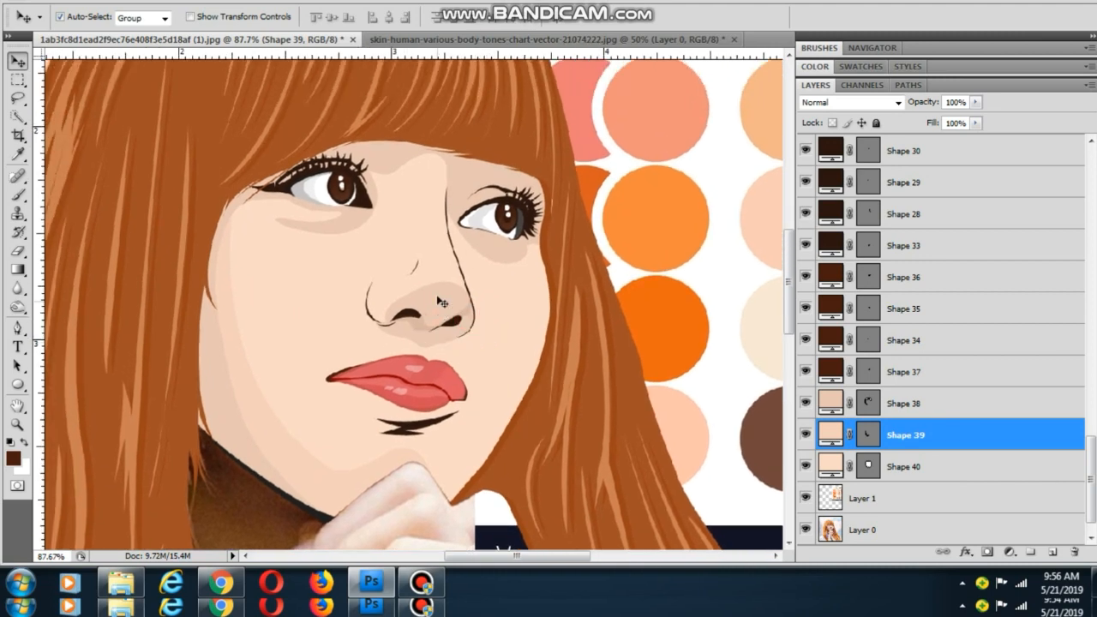
left_click(442, 302)
double_click(830, 371)
left_click(377, 175)
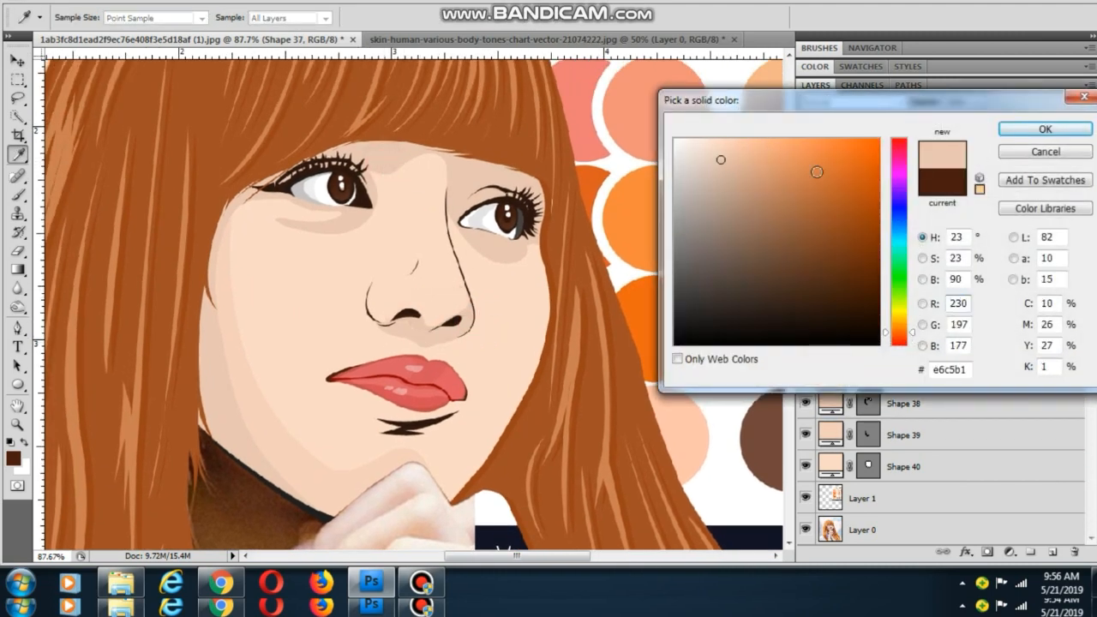
left_click_drag(718, 156, 740, 200)
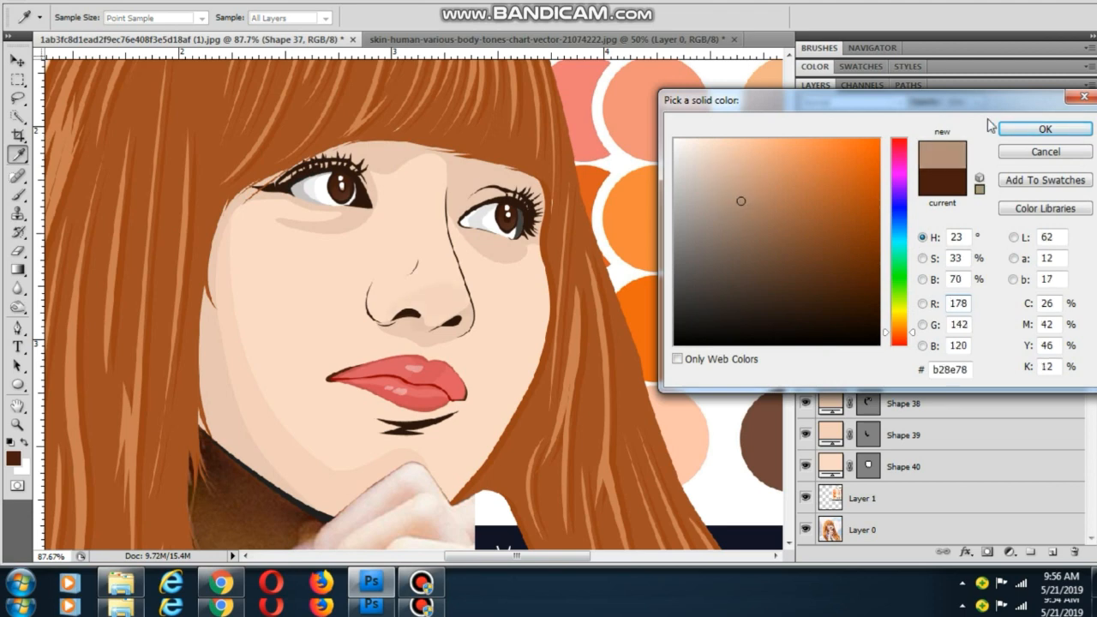
left_click(1030, 129)
Recolour the dark crease shape below the lower lip with the light shadow tone sampled from the forehead
scroll(493, 324, "down", 1)
scroll(433, 409, "up", 1)
left_click(424, 411)
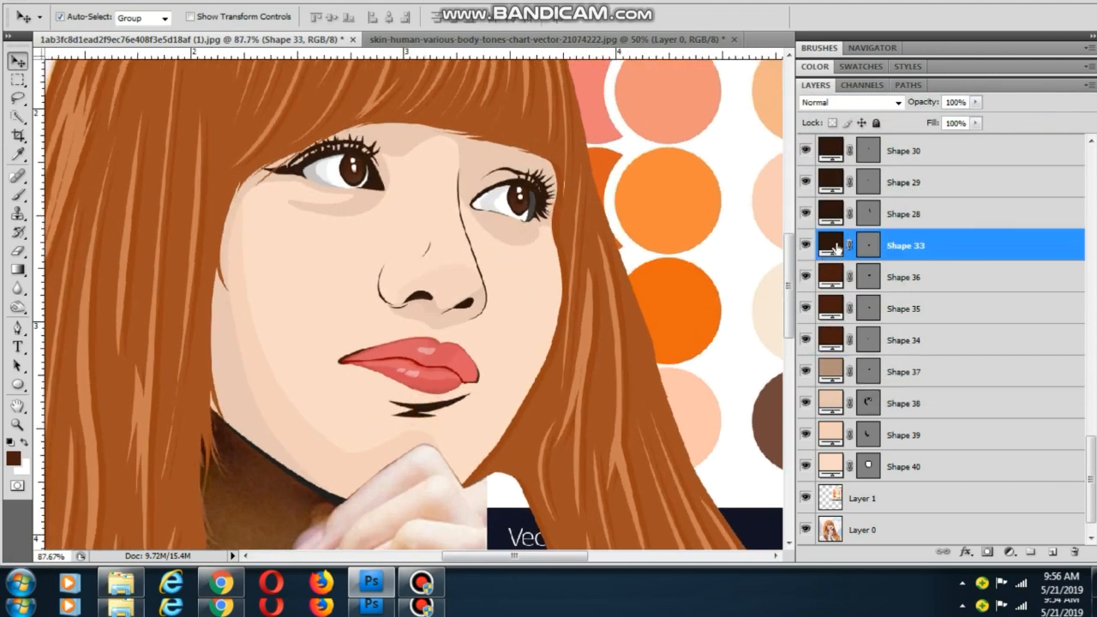
double_click(835, 246)
left_click(406, 134)
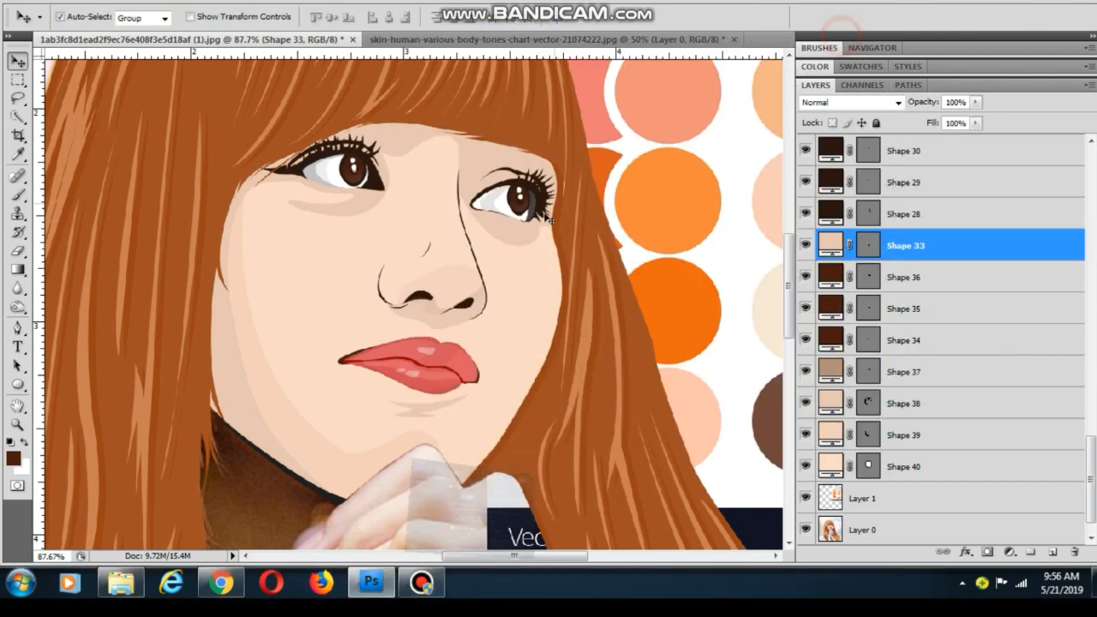
Delete the pasted skin tone chart layer from the portrait
scroll(453, 282, "down", 2)
scroll(452, 283, "down", 3)
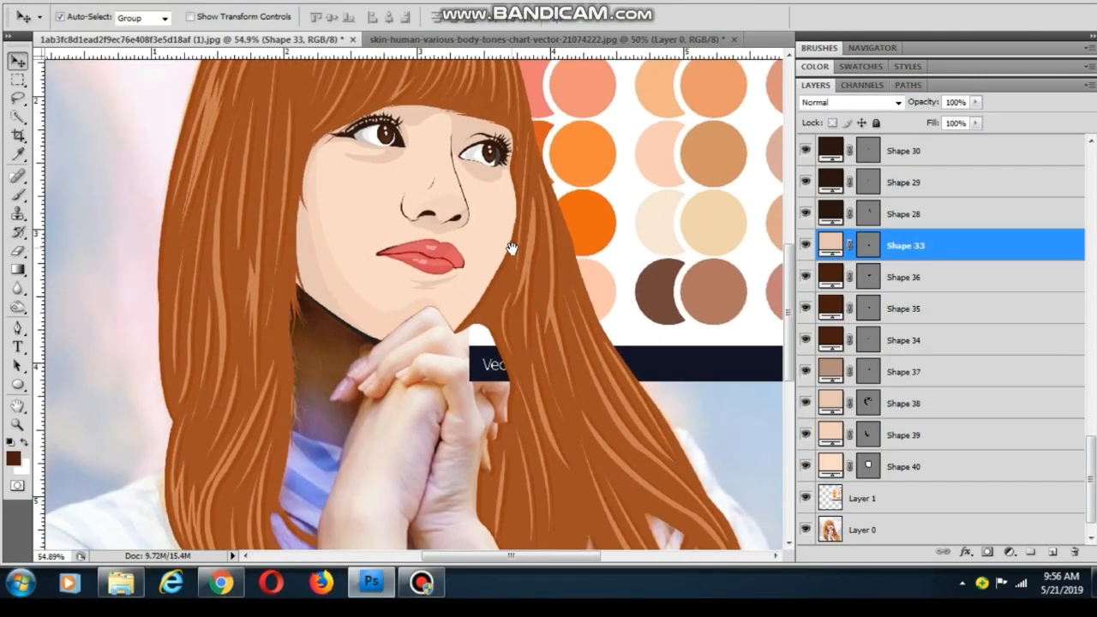
left_click(523, 246)
scroll(509, 246, "down", 3)
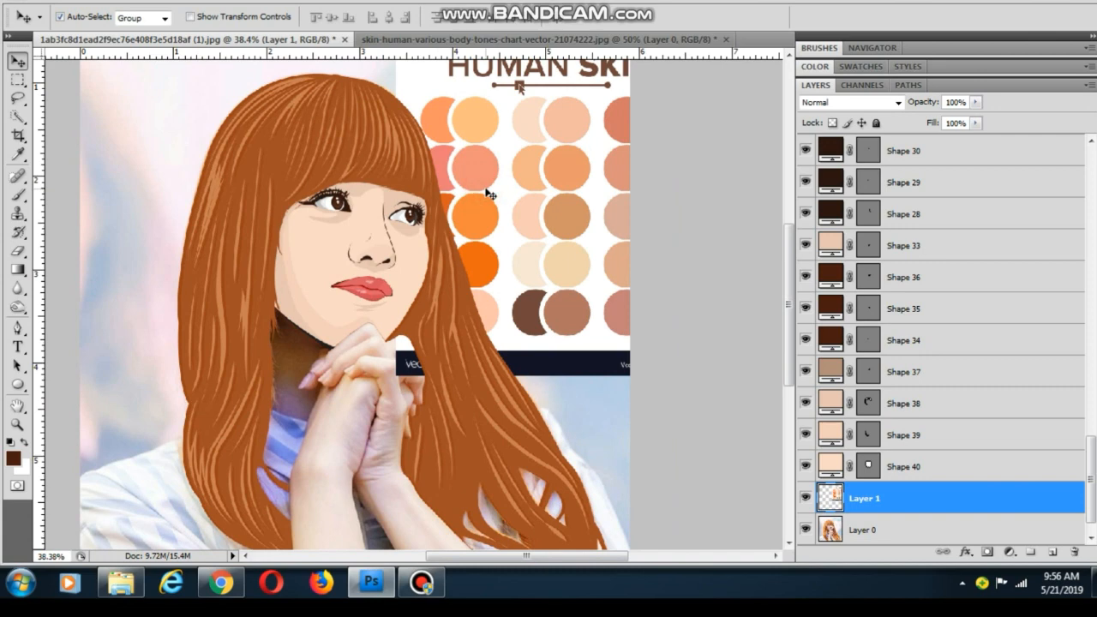
key("Delete")
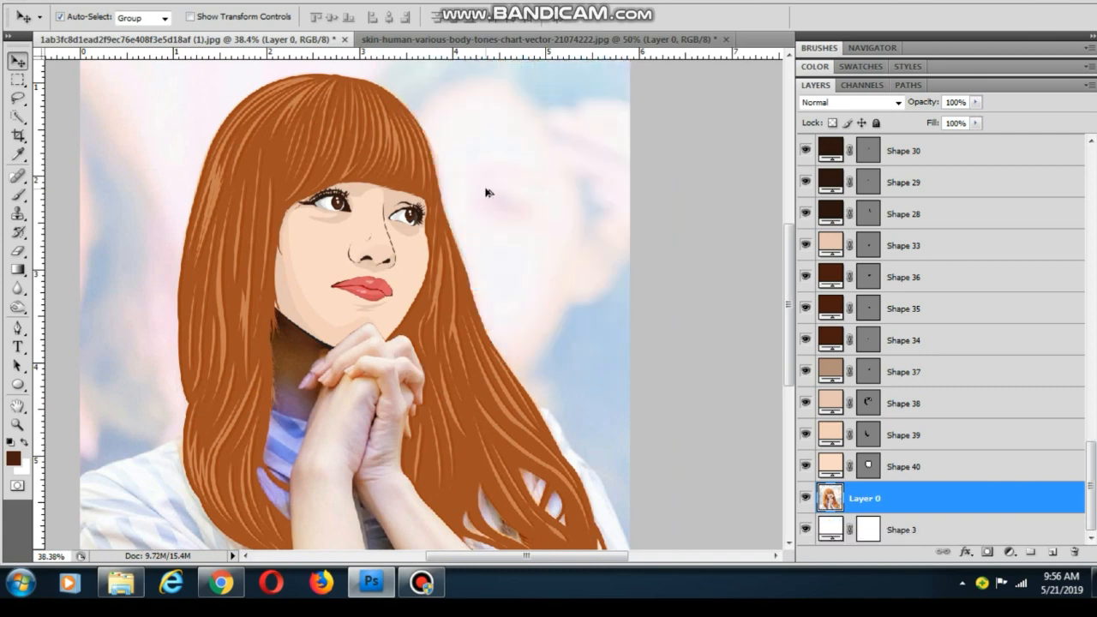
Recolour the dark jawline shape to a greyish brown, #9a7f6f, starting from the sampled cheek shadow tone
scroll(343, 351, "up", 4)
left_click(351, 360)
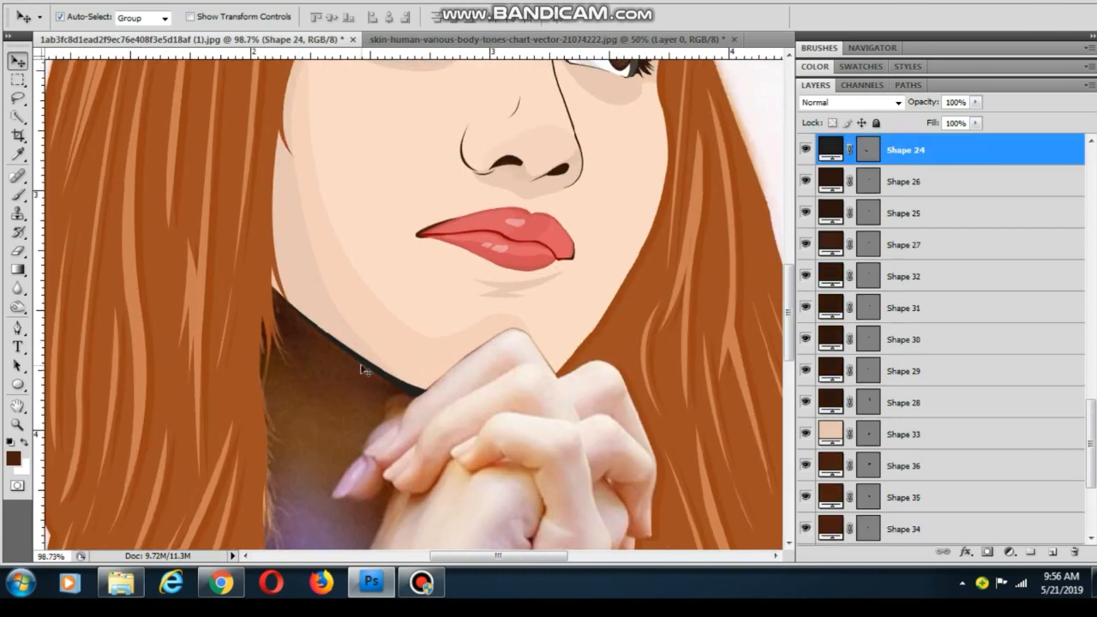
double_click(833, 148)
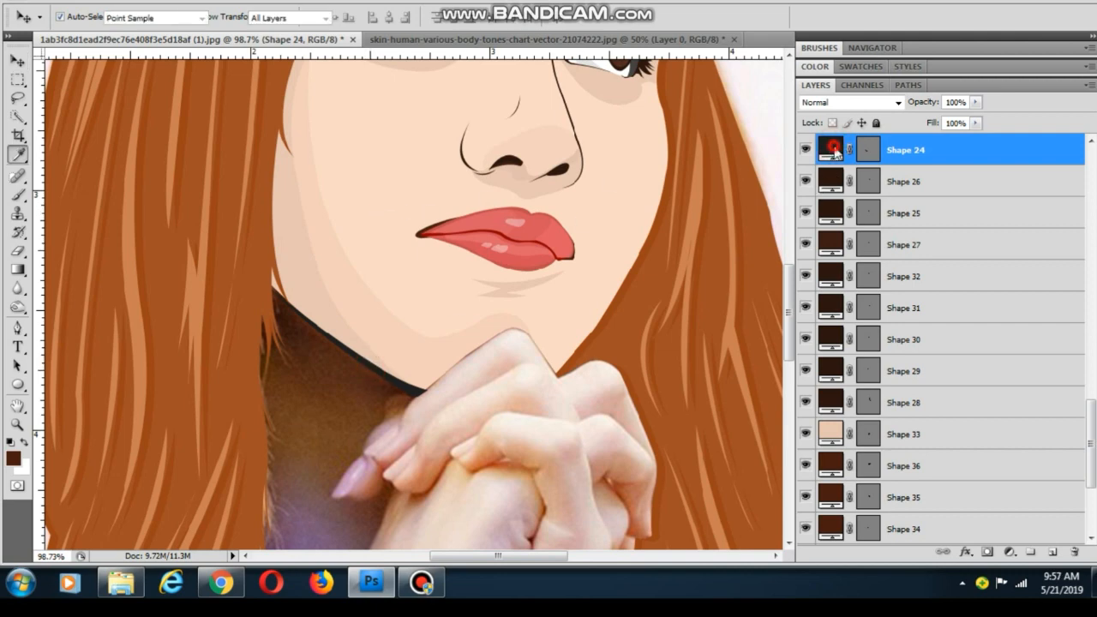
left_click(299, 246)
left_click_drag(720, 178, 731, 220)
Begin a Pen tool neck shape directly above the photo layer, running from the hair down across the neck to the forearm
scroll(350, 283, "down", 6)
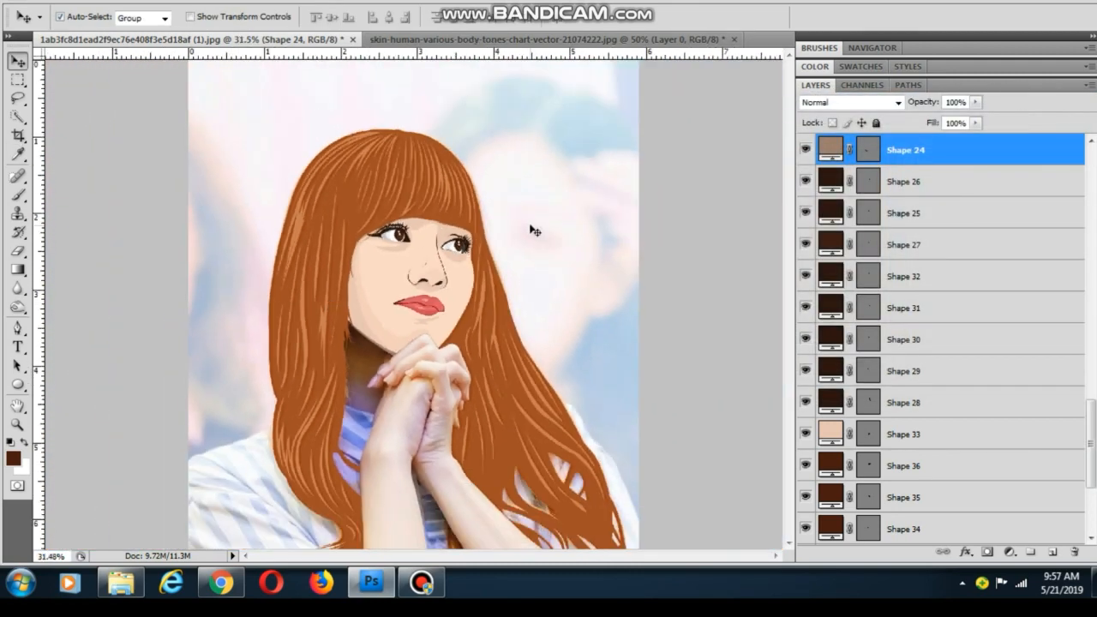
left_click(543, 252)
scroll(396, 423, "up", 6)
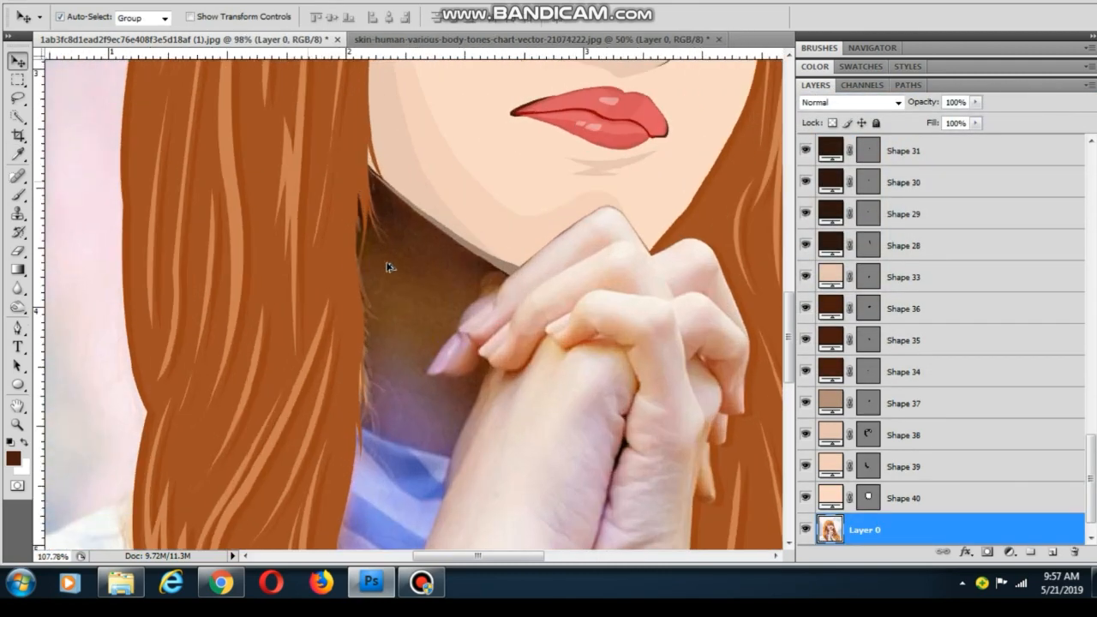
key("p")
scroll(339, 206, "up", 2)
left_click(358, 137)
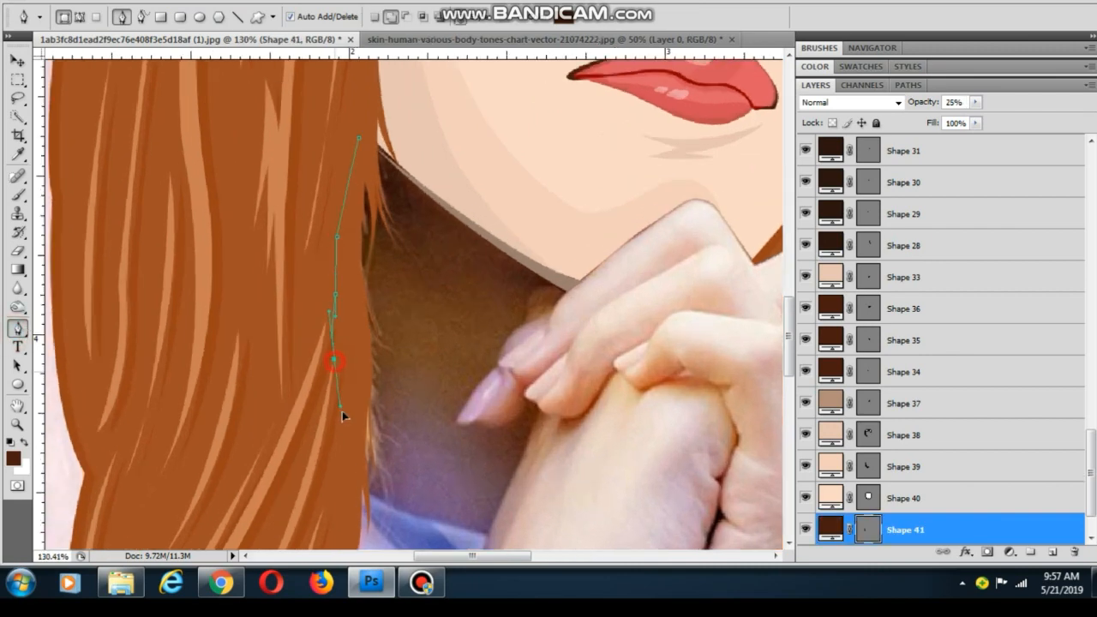
left_click_drag(344, 385, 350, 272)
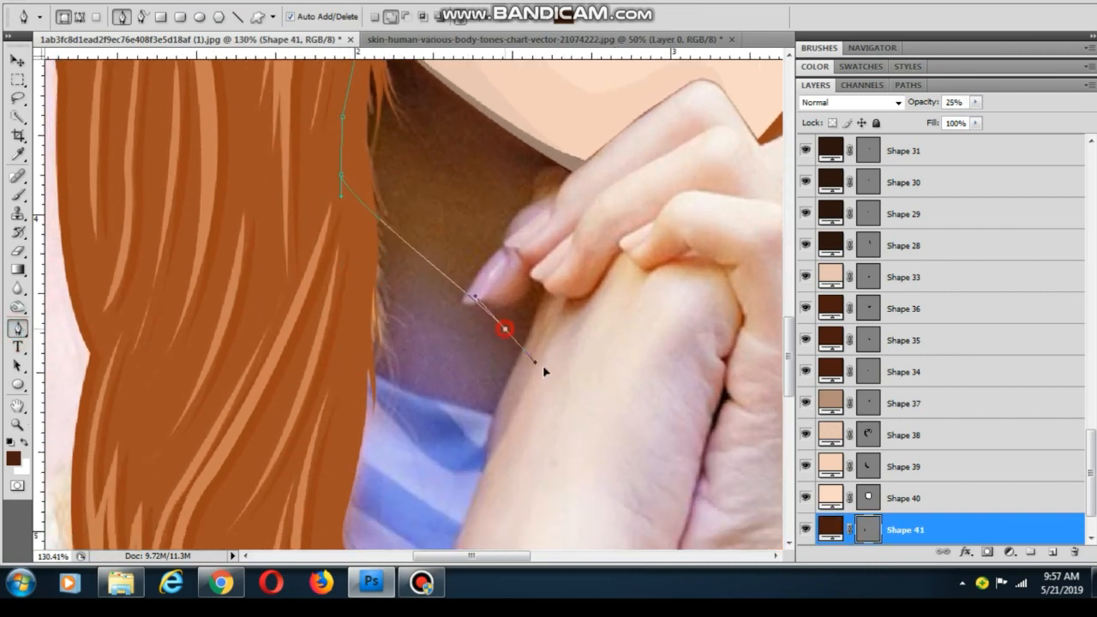
left_click_drag(543, 366, 603, 372)
left_click(505, 329, "alt")
scroll(514, 334, "up", 2)
left_click(526, 341)
Continue the neck path up the forearm edge and around the lower fingertip and nail
scroll(544, 323, "up", 3)
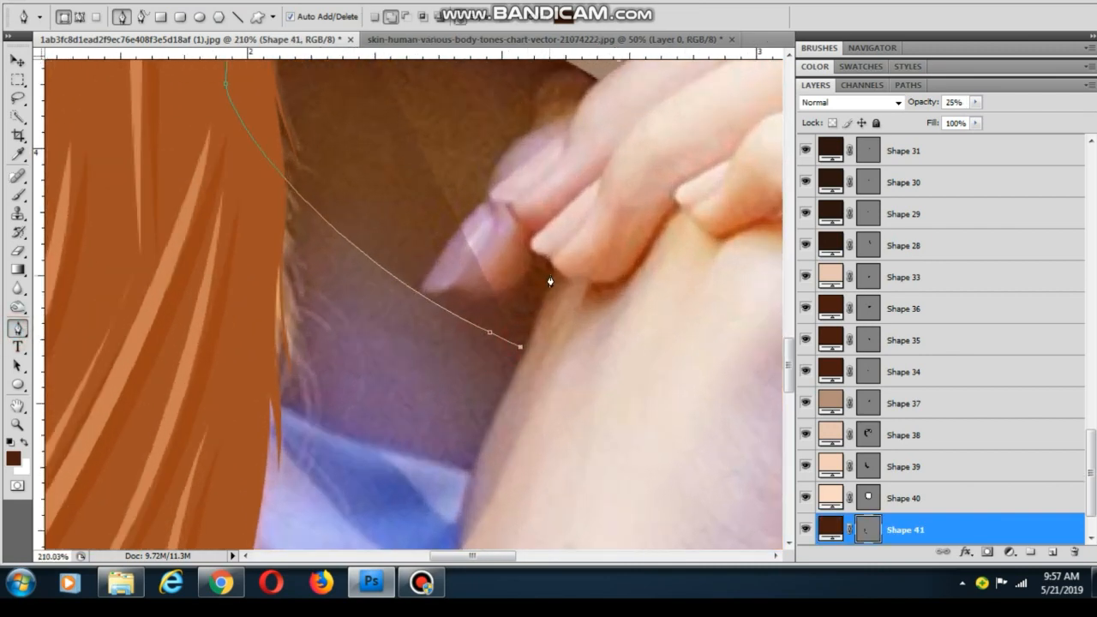
scroll(548, 275, "up", 1)
left_click(538, 253)
left_click_drag(442, 306, 413, 300)
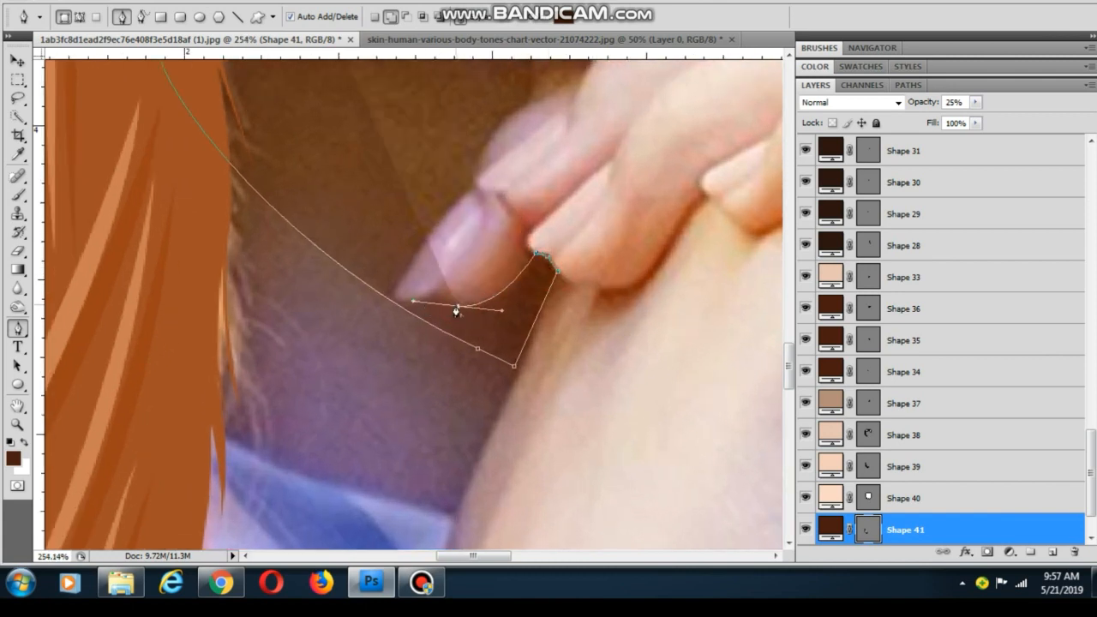
left_click(457, 307, "alt")
left_click(435, 297)
left_click(410, 304)
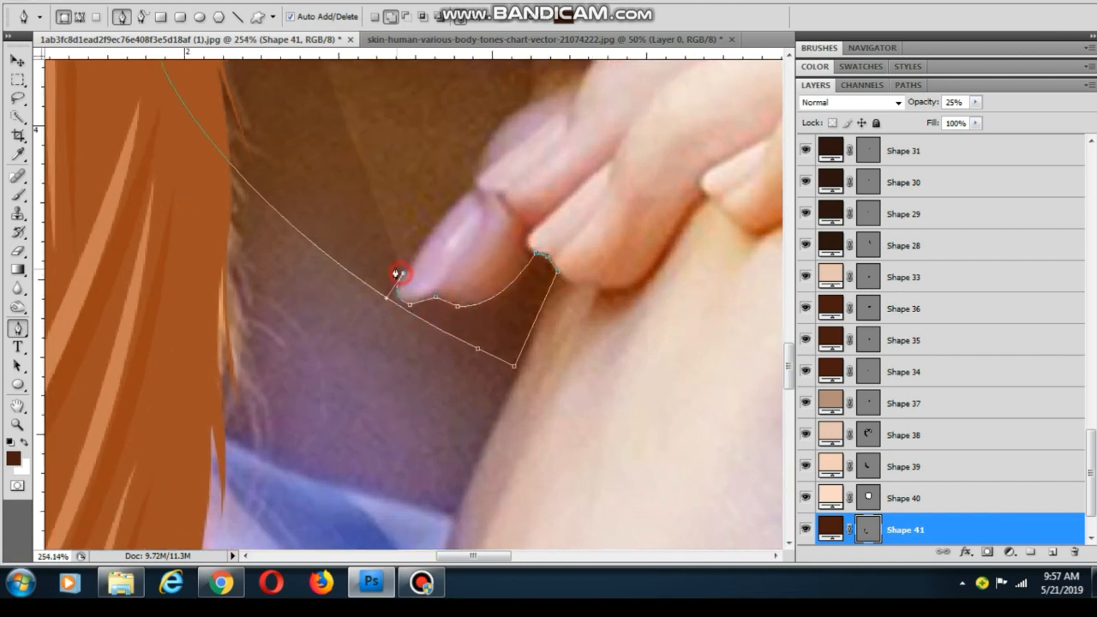
Extend the neck path along the nail and upper finger to where the hand meets the jawline
left_click(475, 182, "alt")
left_click_drag(502, 160, 425, 338)
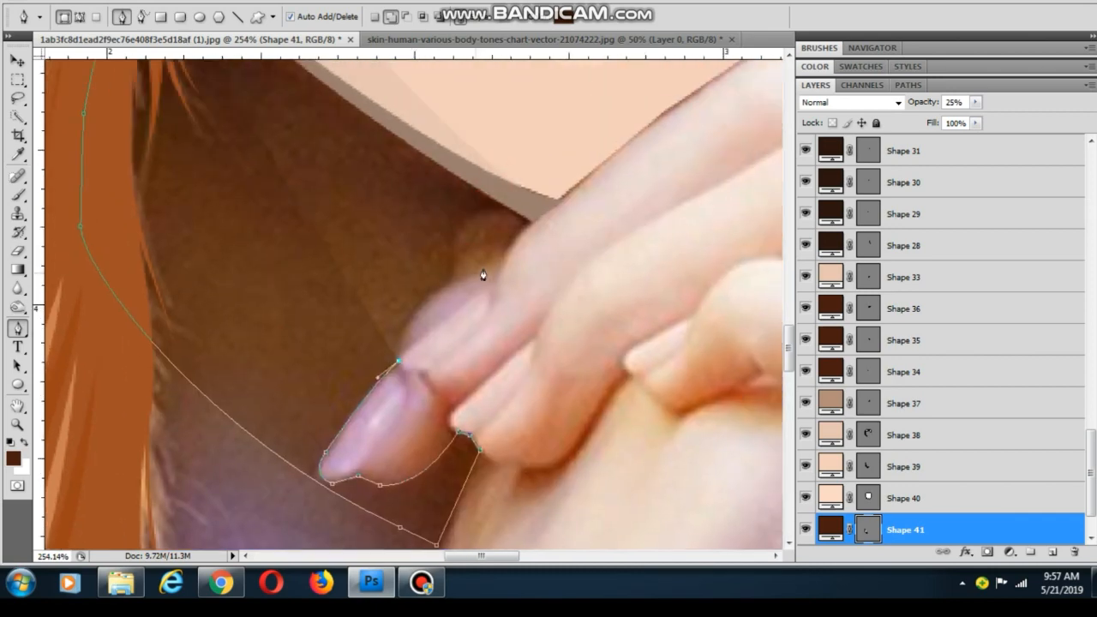
left_click_drag(484, 267, 566, 237)
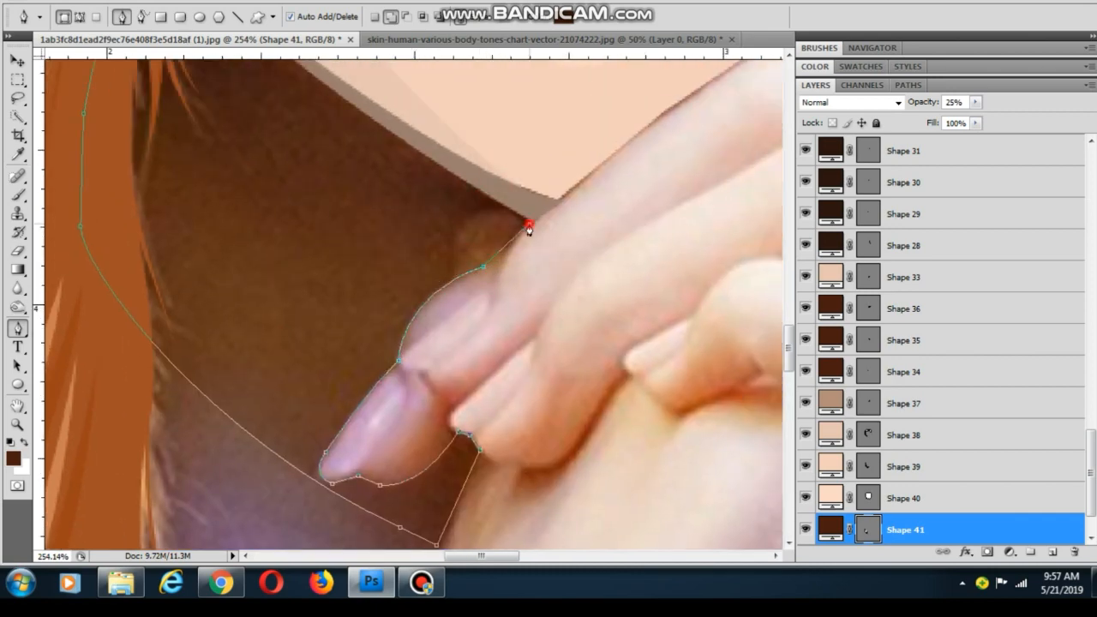
scroll(522, 231, "down", 2)
left_click_drag(414, 192, 469, 337)
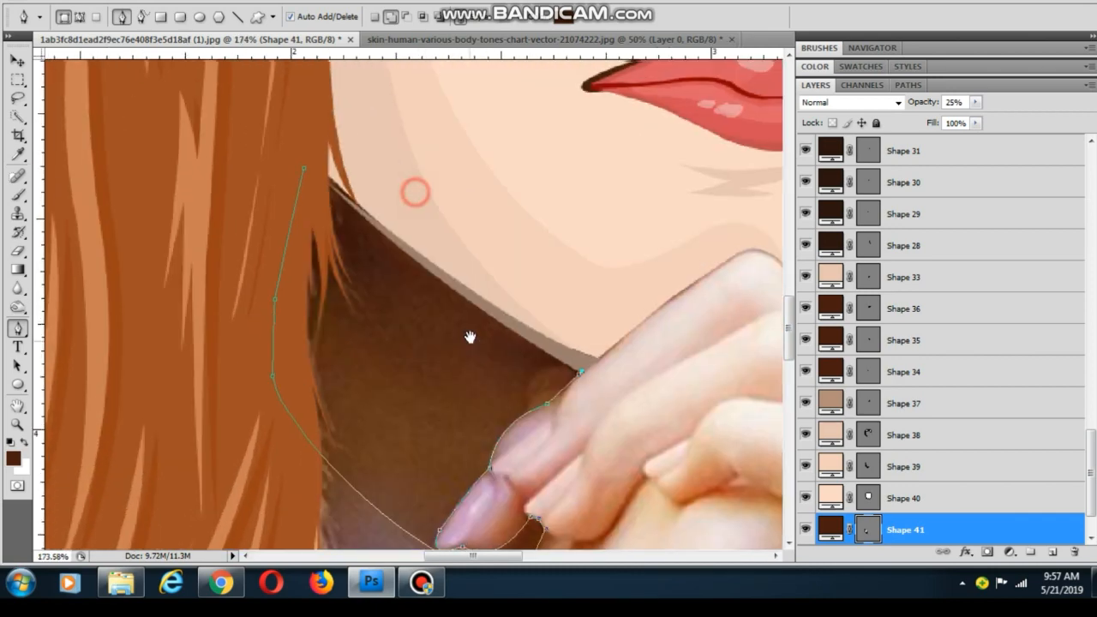
Close the neck path at its starting point in the hair and set the shape's opacity to 100%
left_click(304, 171)
scroll(485, 247, "down", 2)
left_click_drag(969, 120, 1055, 122)
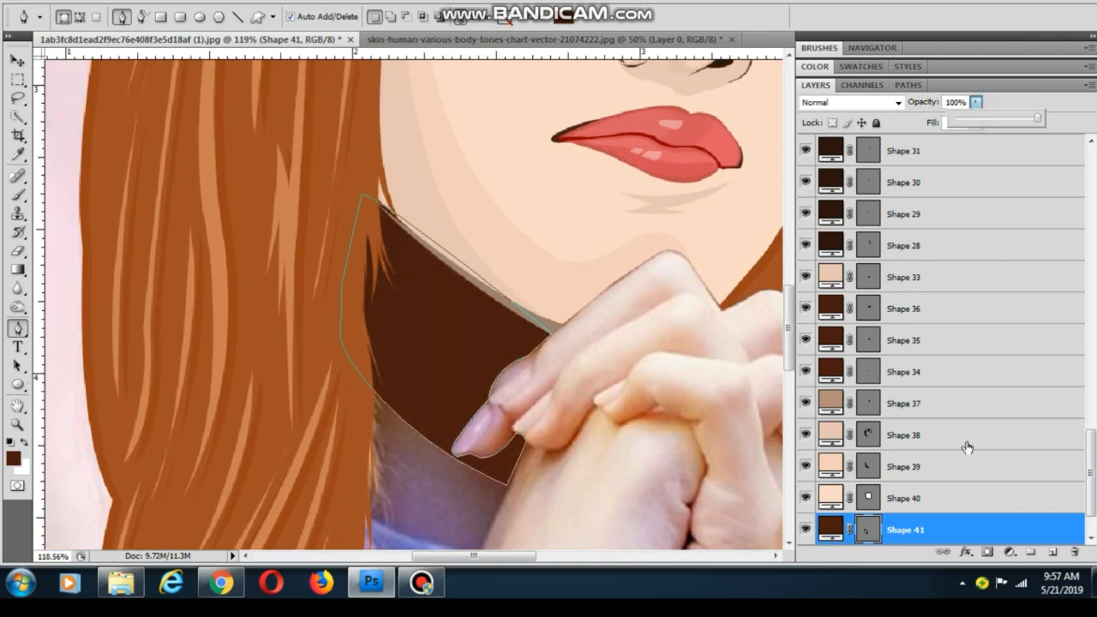
double_click(829, 527)
left_click(551, 321)
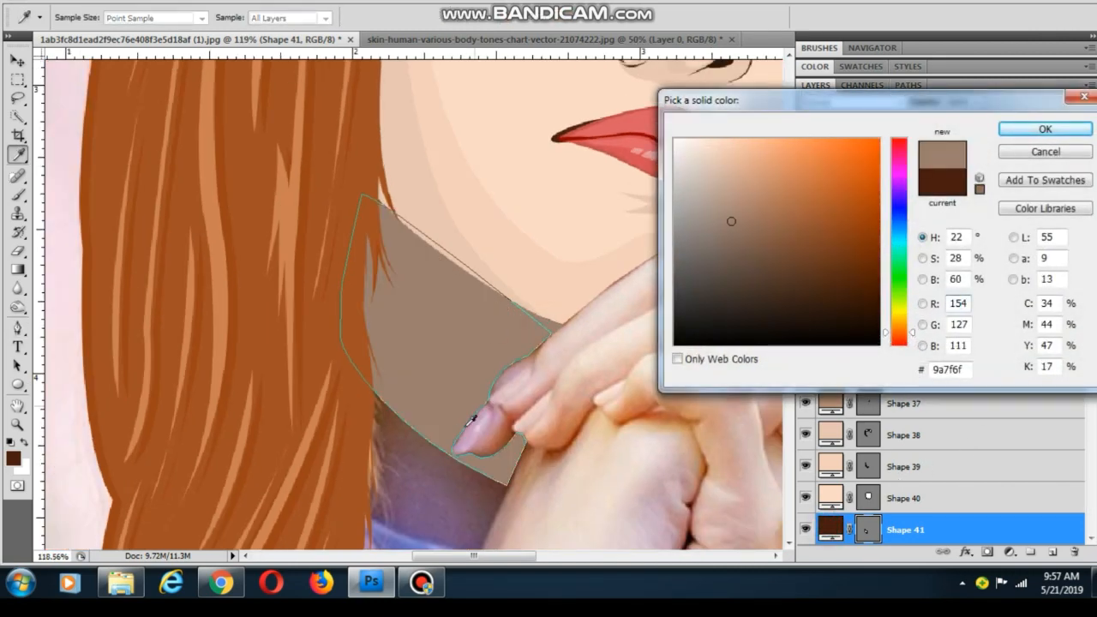
left_click(1037, 155)
Recolour the neck shape to a medium brown of about #72483a and switch to the Move tool
double_click(833, 529)
left_click(828, 281)
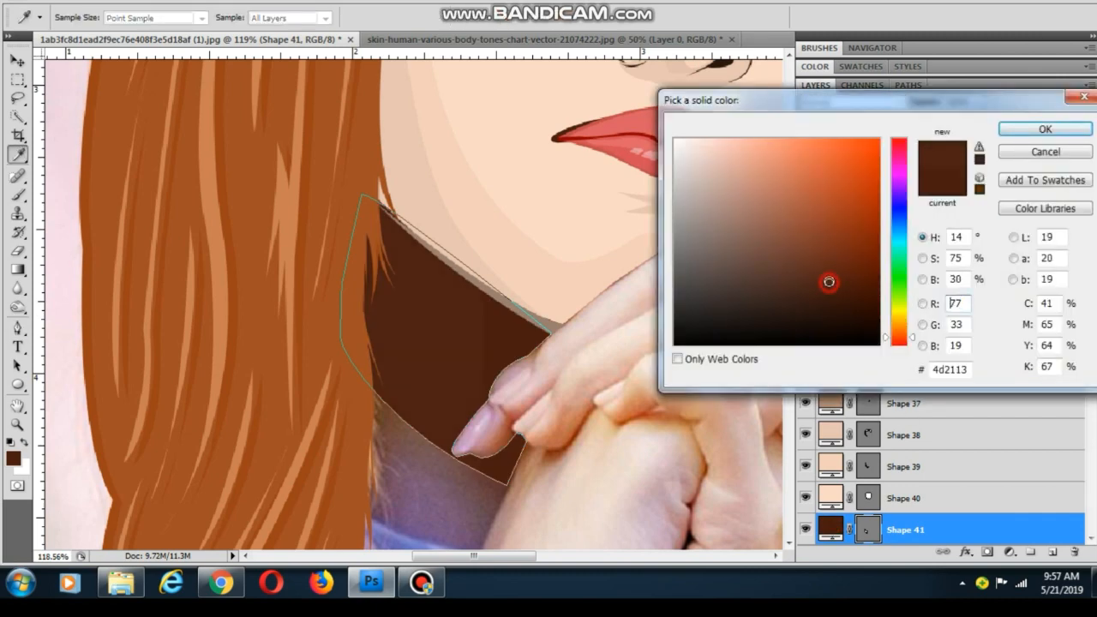
mouse_move(829, 282)
left_mouse_down()
mouse_move(822, 263)
mouse_move(774, 253)
left_mouse_up()
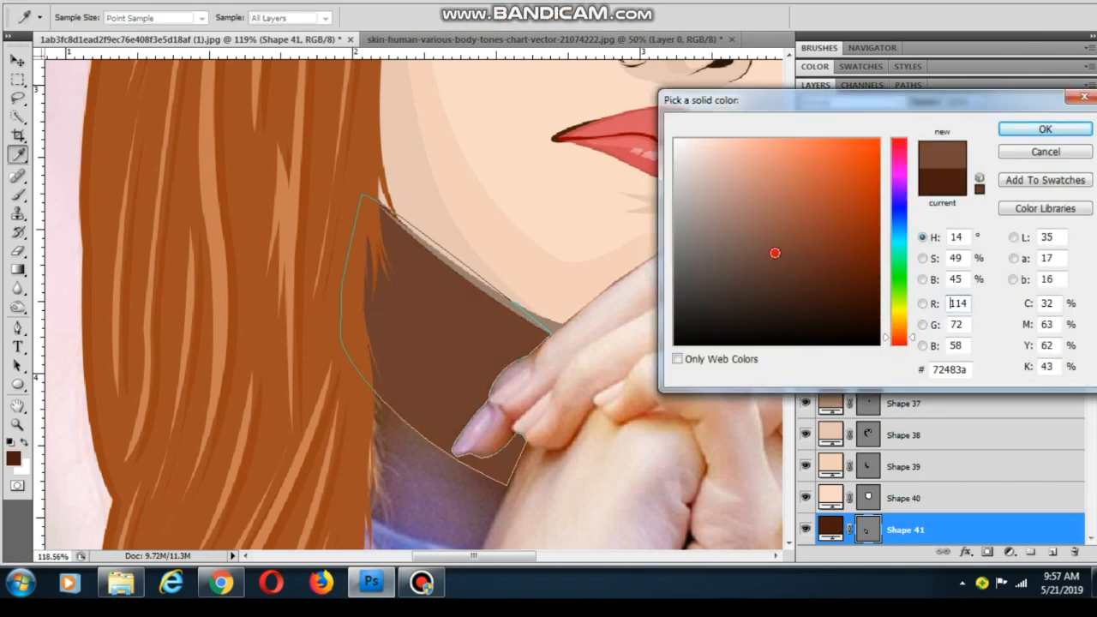
left_click(1028, 129)
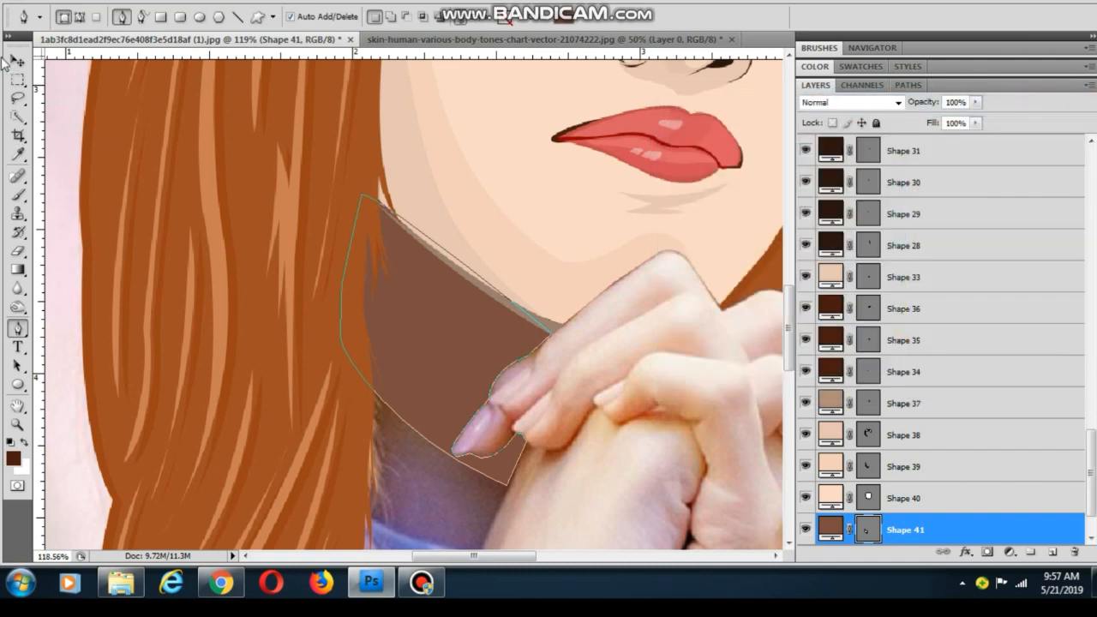
left_click(17, 61)
left_click(96, 106)
scroll(326, 248, "down", 4)
scroll(358, 312, "up", 4)
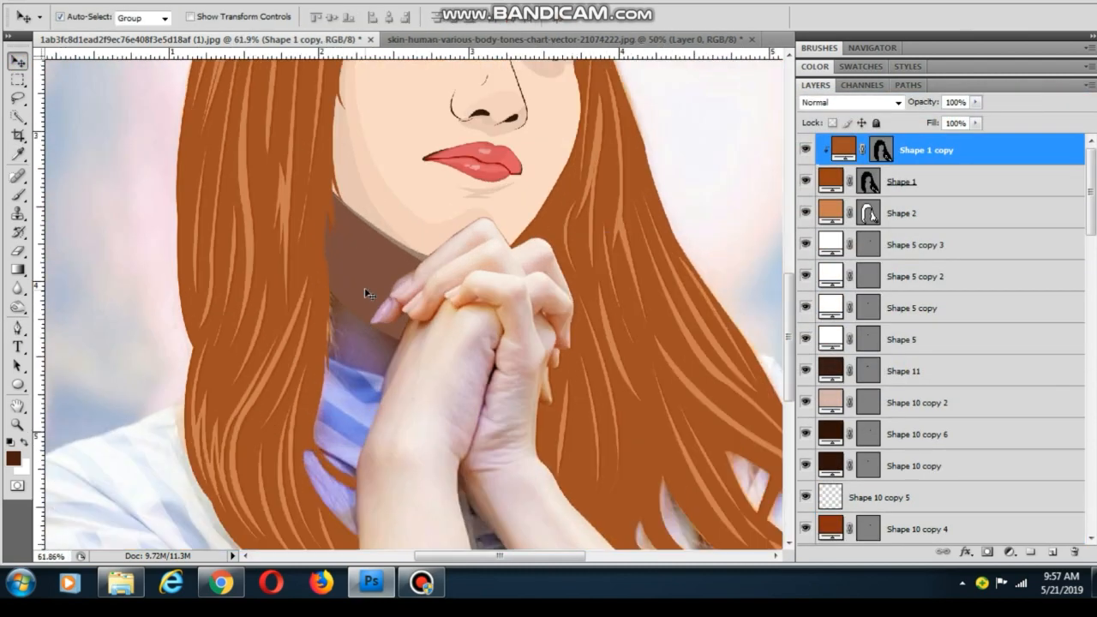
Recolour the neck shape to a light tan skin tone, #cba58c, starting from sampled skin colours in the artwork
left_click(365, 287)
double_click(829, 529)
left_click(409, 247)
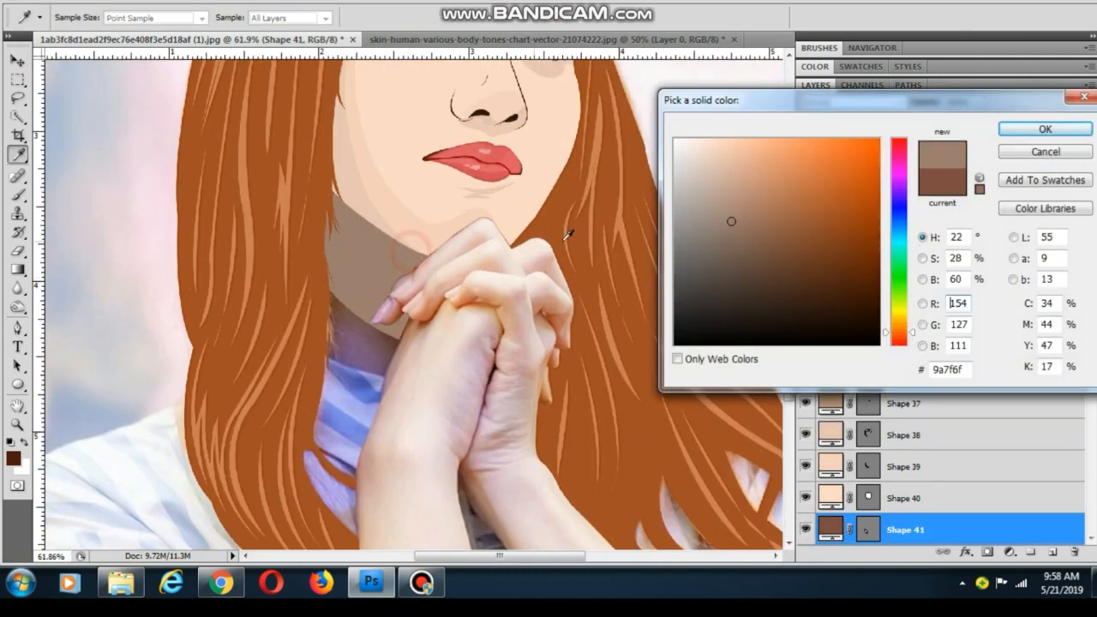
left_click(496, 128)
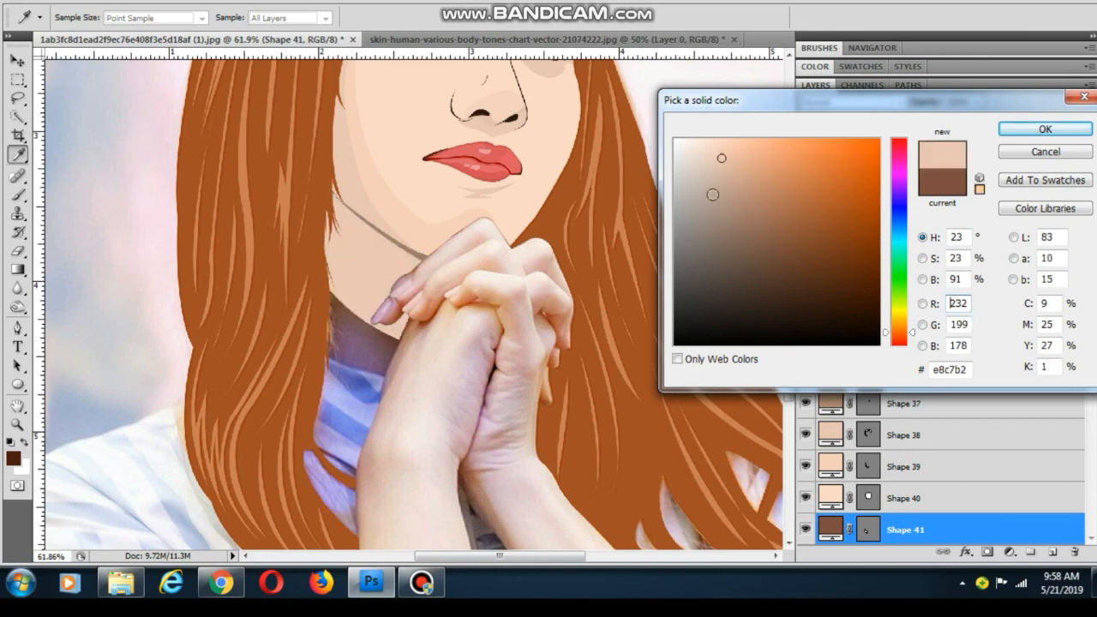
left_click_drag(722, 165, 738, 180)
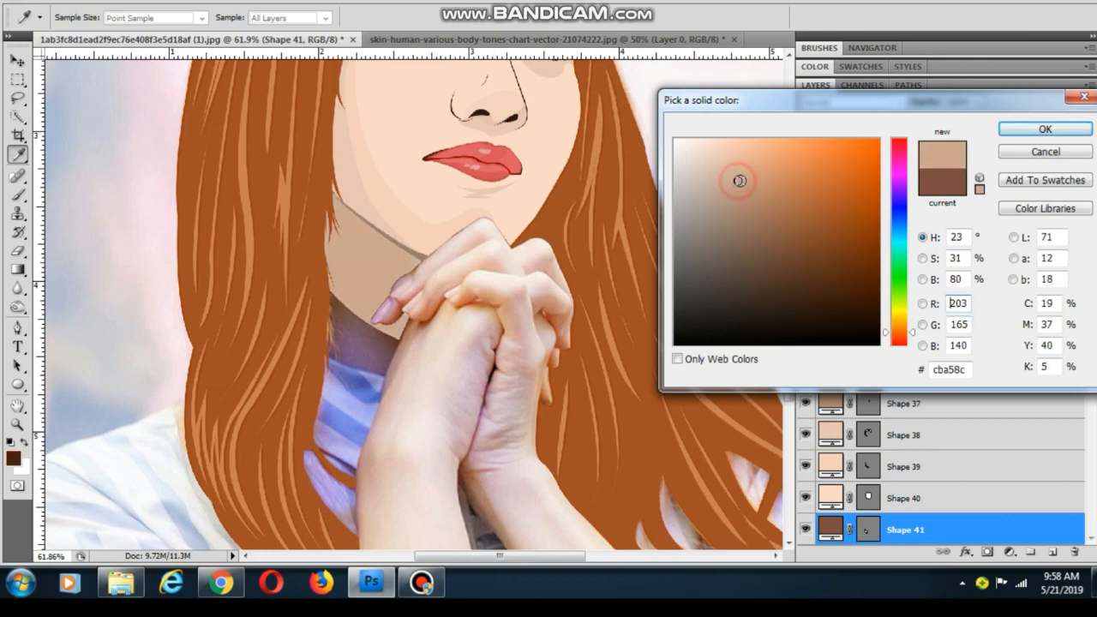
left_click(1016, 130)
Start a neck shadow path with the Pen tool above the neck shape, curving from under the jaw down to the lowest fingernail
scroll(518, 320, "down", 5)
left_click(436, 316)
scroll(437, 316, "up", 10)
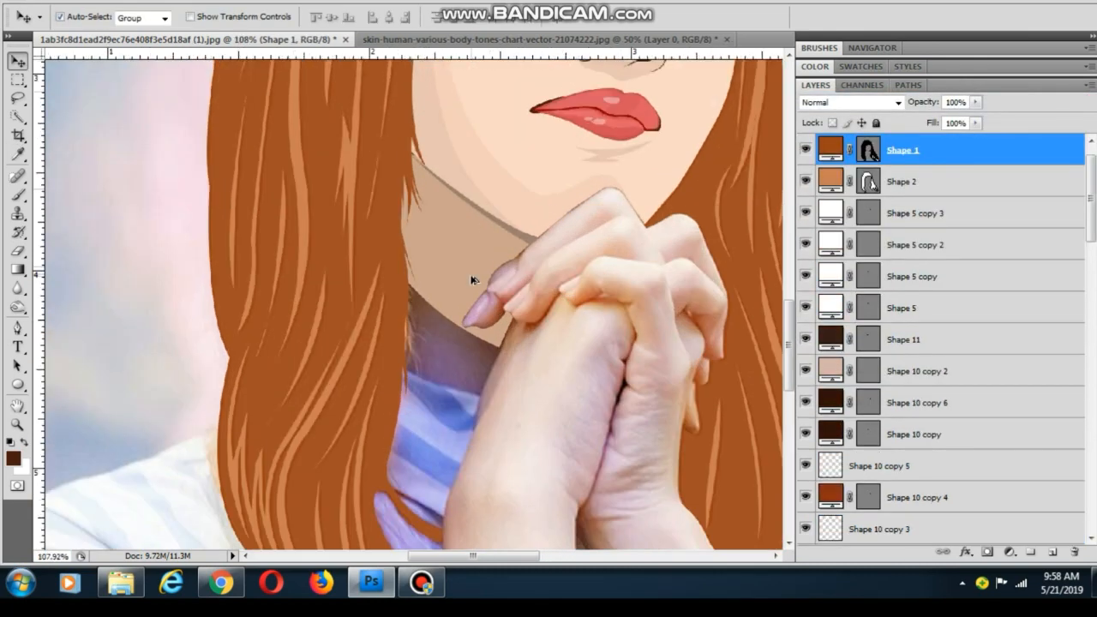
left_click(428, 251)
left_click(17, 329)
scroll(345, 203, "up", 2)
left_click(431, 97)
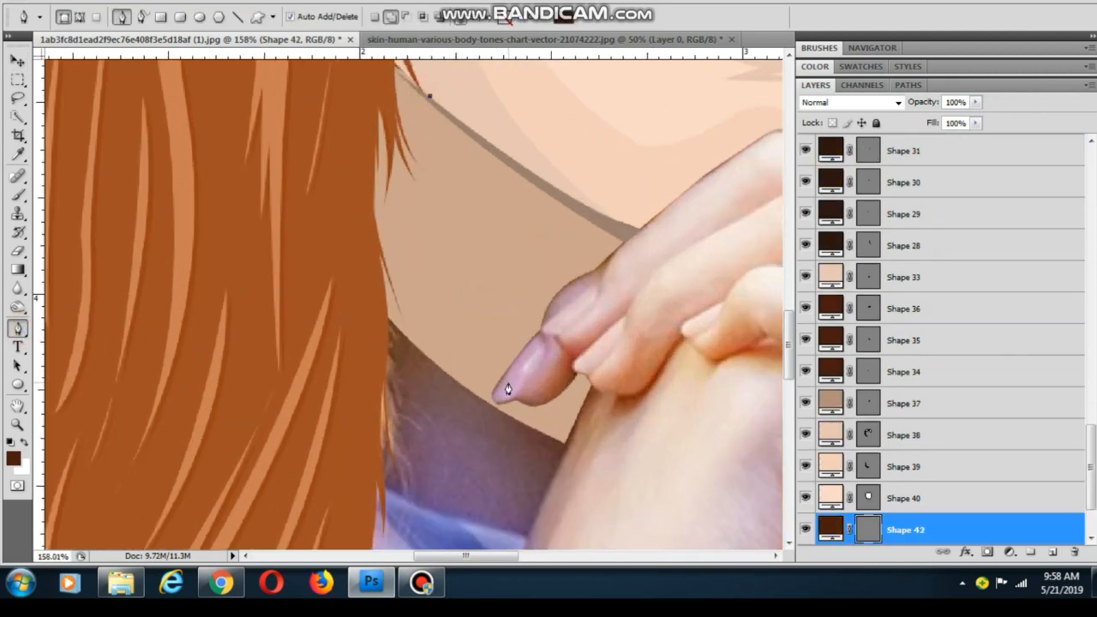
left_click(498, 372)
left_click_drag(498, 374, 644, 488)
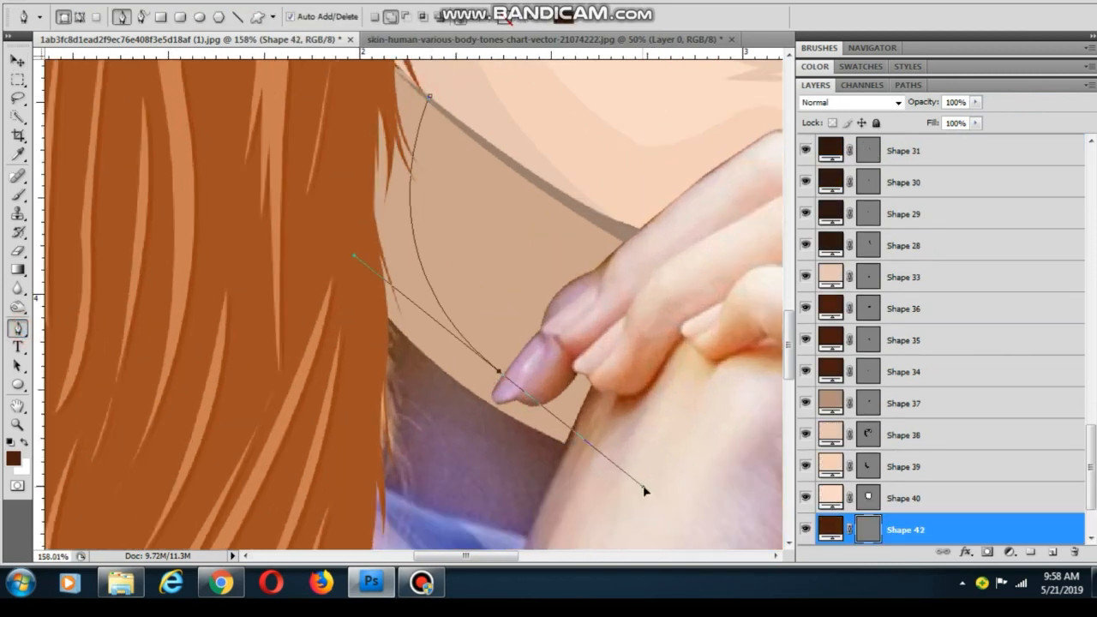
left_click(499, 373, "alt")
Extend the shadow path below the neck and up through the hair, and close it at the jawline
left_click(578, 442)
left_click_drag(392, 401, 334, 338)
left_click_drag(320, 307, 323, 284)
left_click_drag(331, 220, 381, 124)
left_click(364, 71)
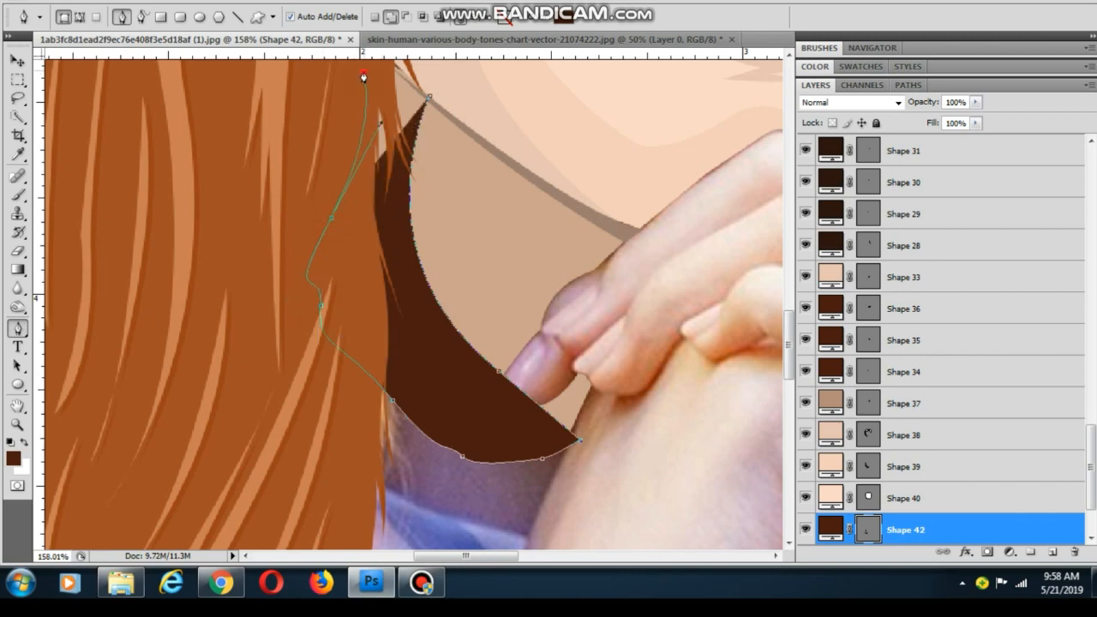
left_click_drag(364, 70, 363, 190)
scroll(424, 219, "down", 3)
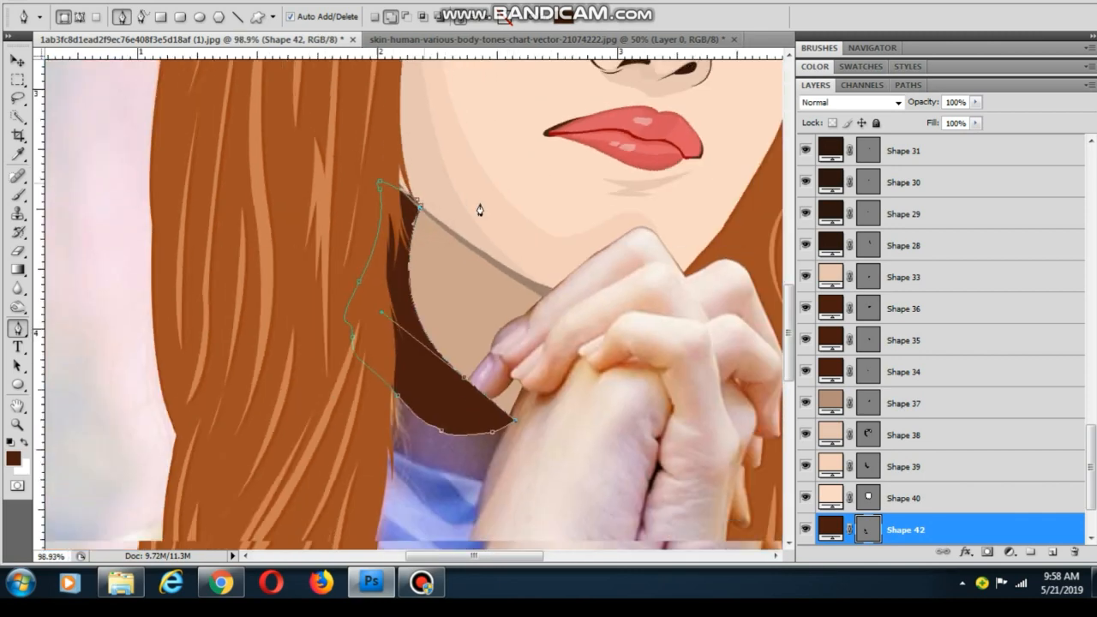
Recolour the neck shadow shape to a slightly darker tan, #bd987f, based on the sampled neck colour
double_click(827, 529)
left_click(455, 291)
left_click(740, 192)
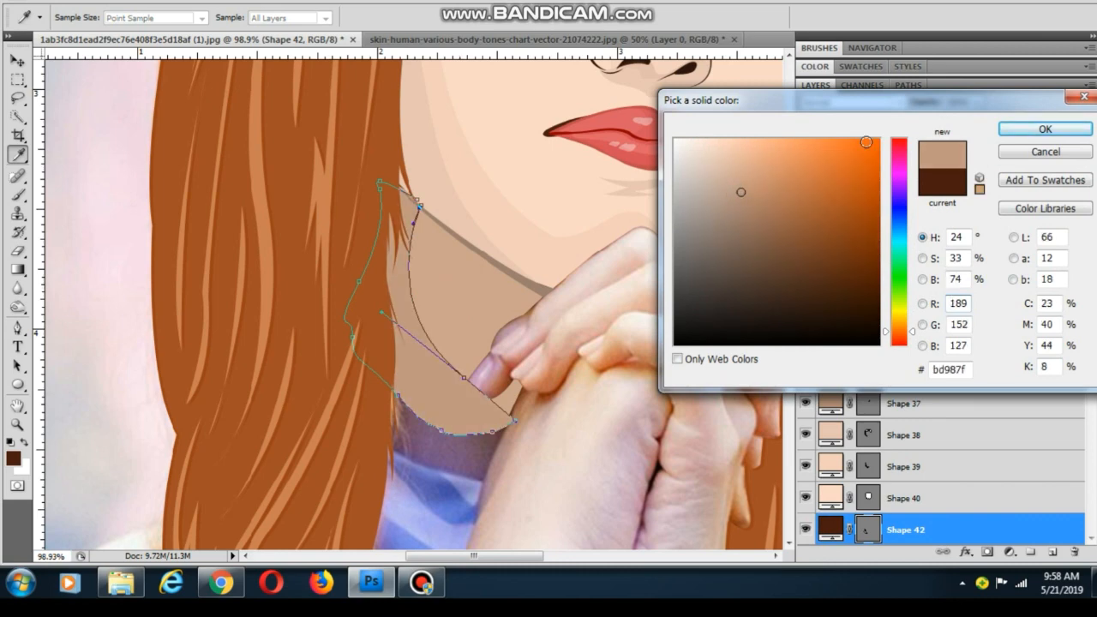
left_click(1006, 135)
Clip the shadow shape to the neck shape with a clipping mask and select the photo layer with the Move tool
right_click(938, 524)
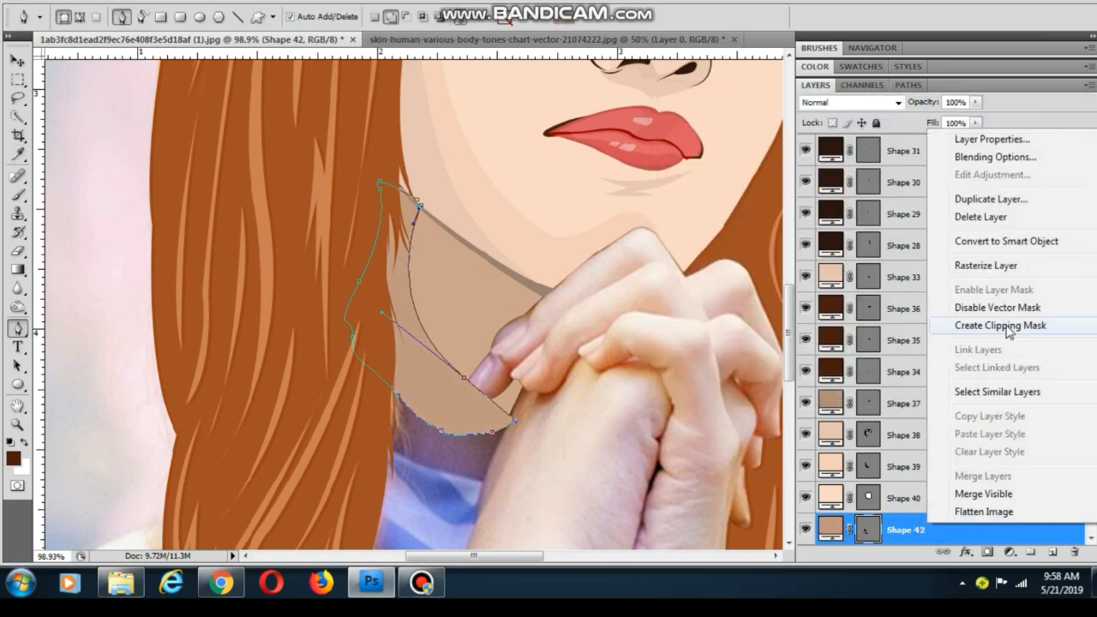
left_click(985, 323)
left_click(17, 61)
left_click(74, 159)
scroll(426, 421, "down", 1)
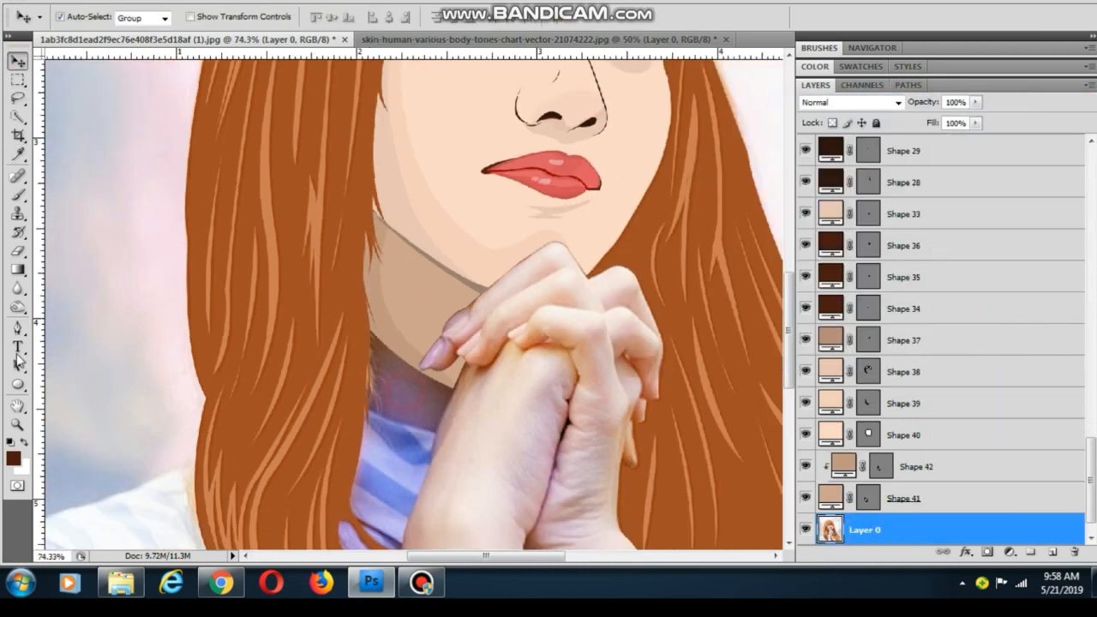
left_click(17, 327)
left_click(359, 320)
left_click(442, 436)
left_click(462, 410)
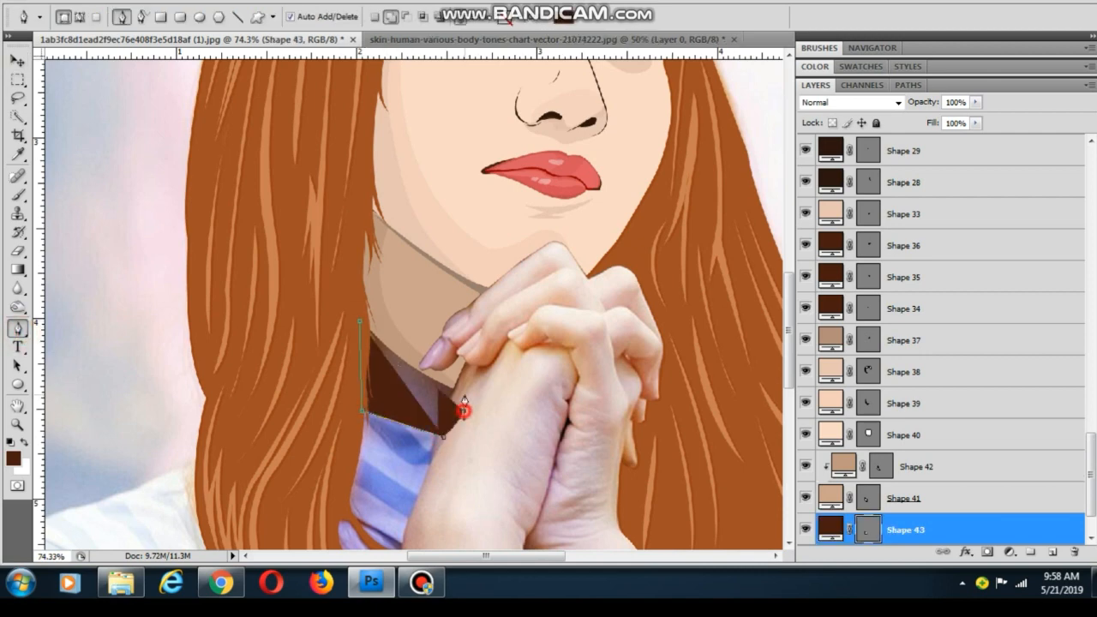
left_click(464, 388)
left_click_drag(412, 346, 379, 330)
left_click(359, 321)
double_click(827, 529)
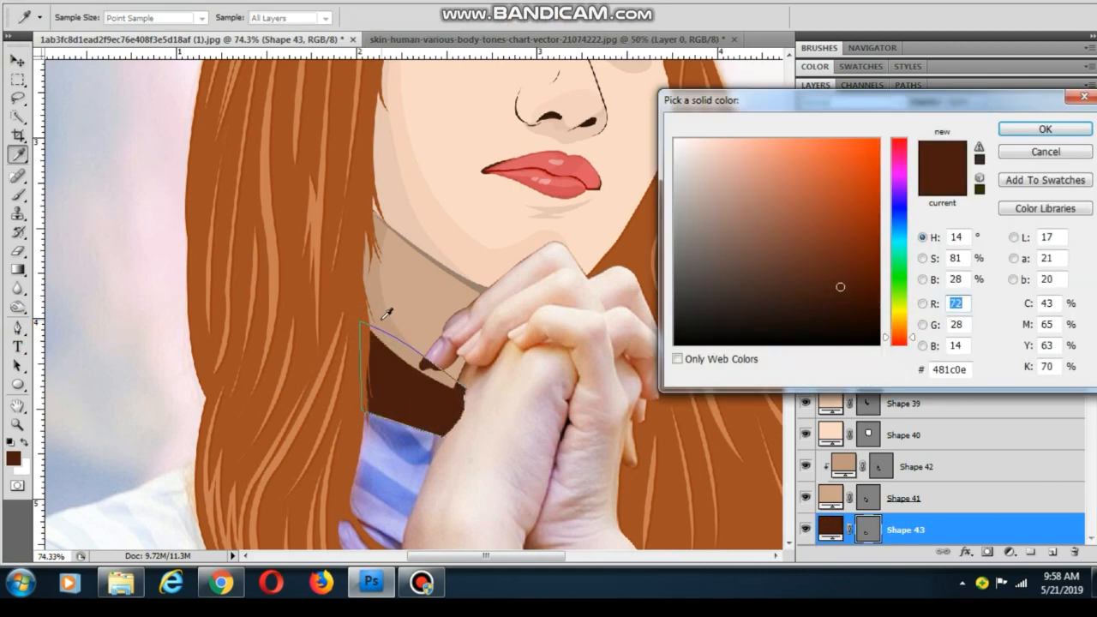
left_click(387, 308)
left_click(1030, 132)
left_click(16, 65)
left_click(103, 127)
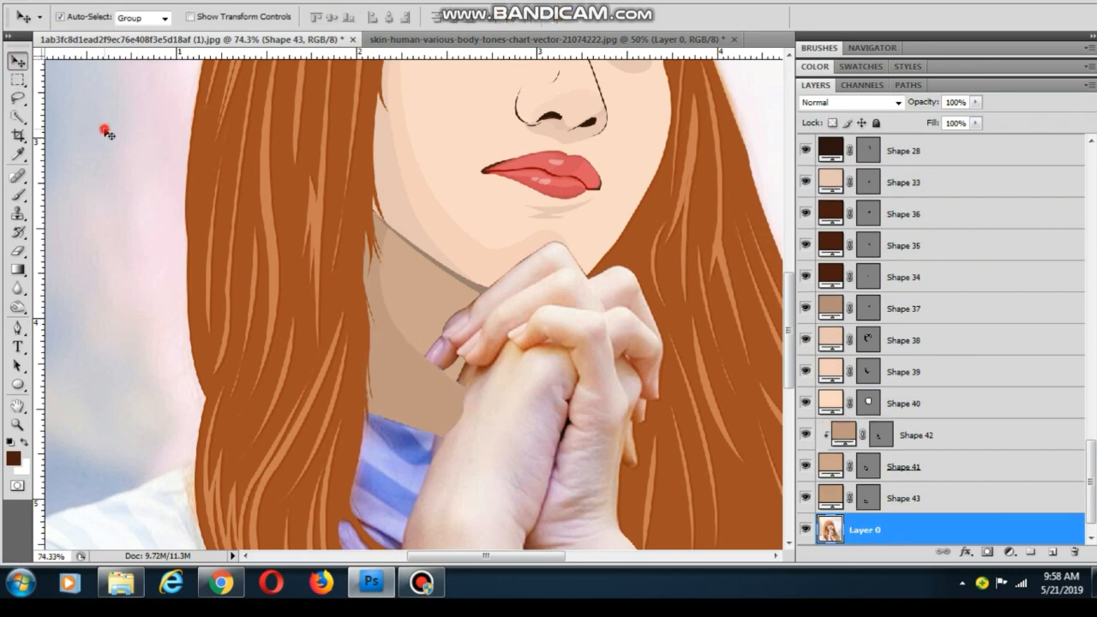
left_click_drag(435, 402, 413, 401)
key("ctrl+z")
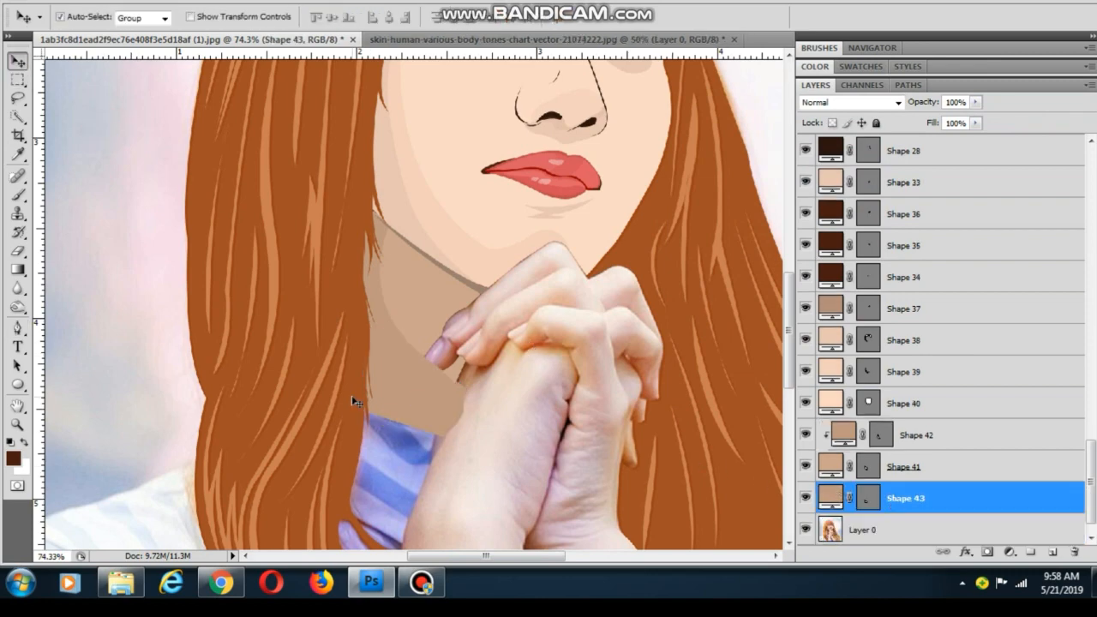
key("Delete")
Draw a closed lower-neck shape with the Pen tool between the hair, the shirt collar, the forearm and the existing neck shape
scroll(420, 420, "up", 5)
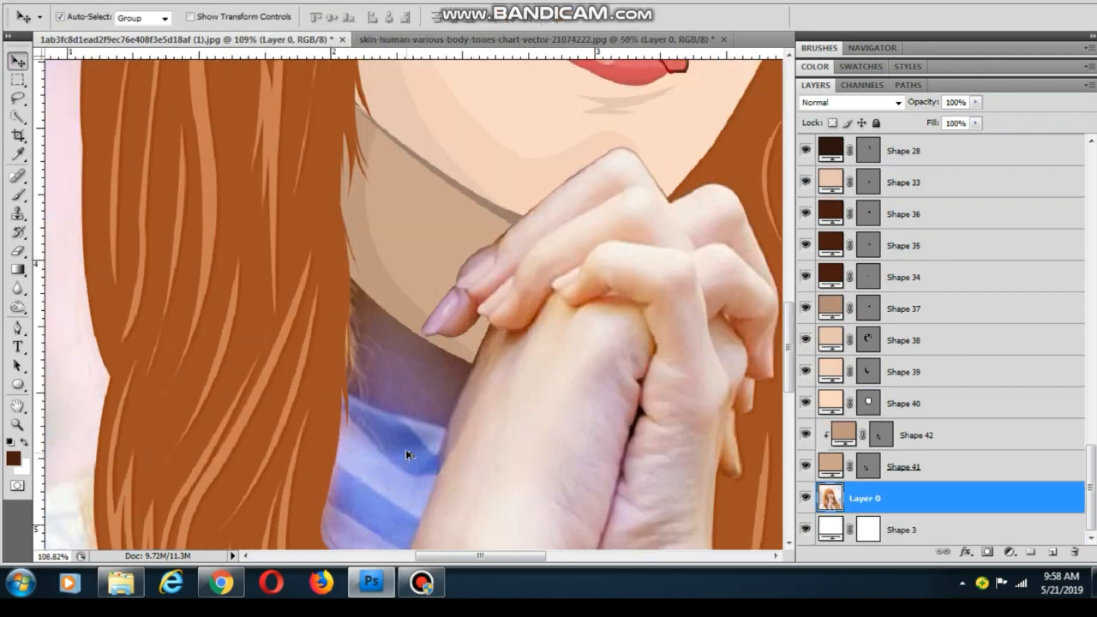
left_click(17, 328)
scroll(334, 278, "up", 2)
left_click(341, 231)
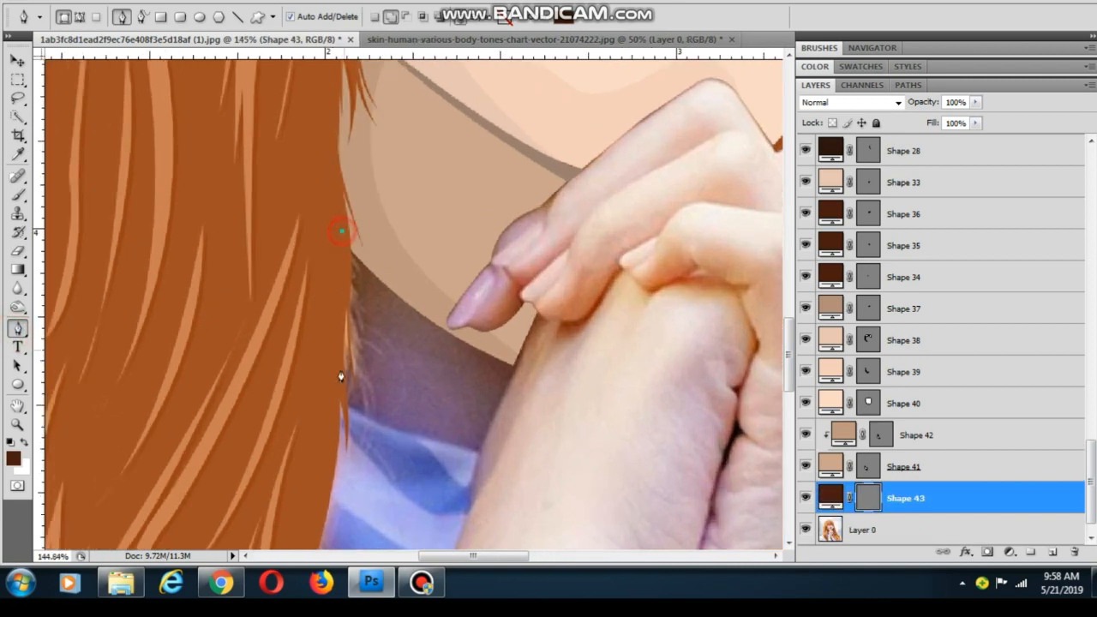
left_click(355, 418)
left_click(484, 450)
left_click_drag(515, 360, 473, 338)
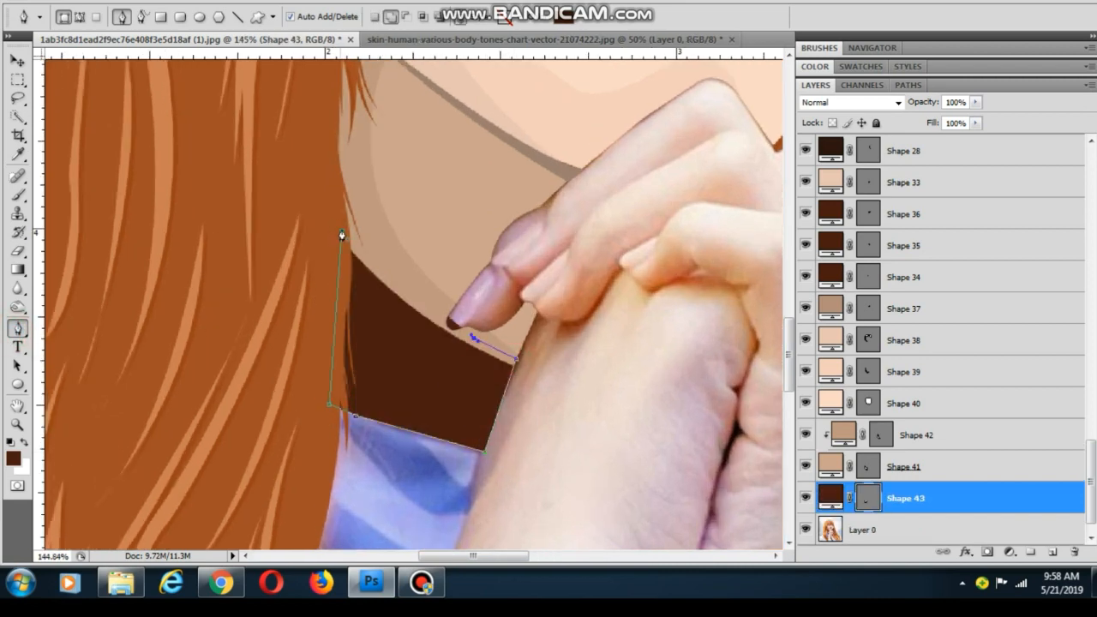
left_click(341, 234)
Recolour the lower-neck shape to #b89279, slightly darker than the sampled neck shadow, and reselect the photo layer with the Move tool
double_click(830, 496)
left_click(387, 267)
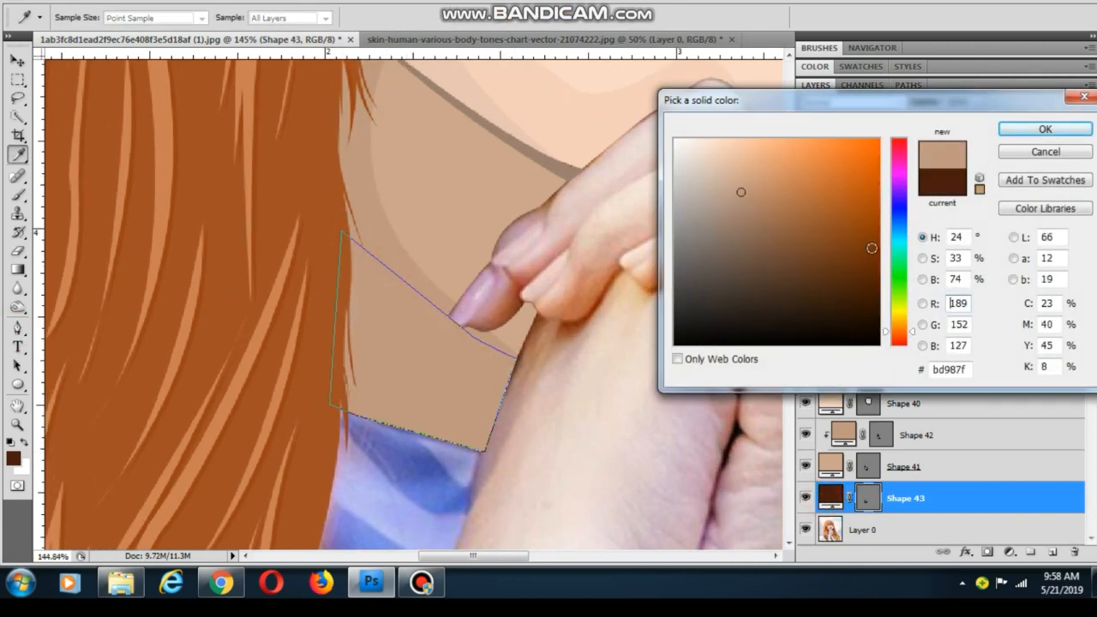
left_click(744, 196)
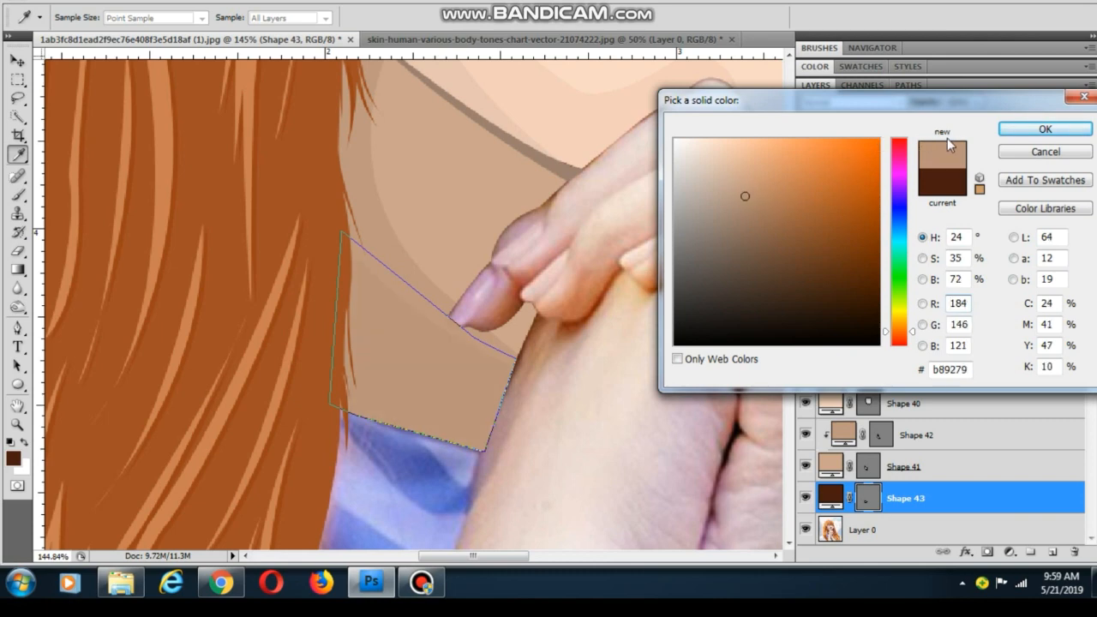
left_click(1015, 128)
key("v")
scroll(394, 291, "down", 3)
left_click(98, 215)
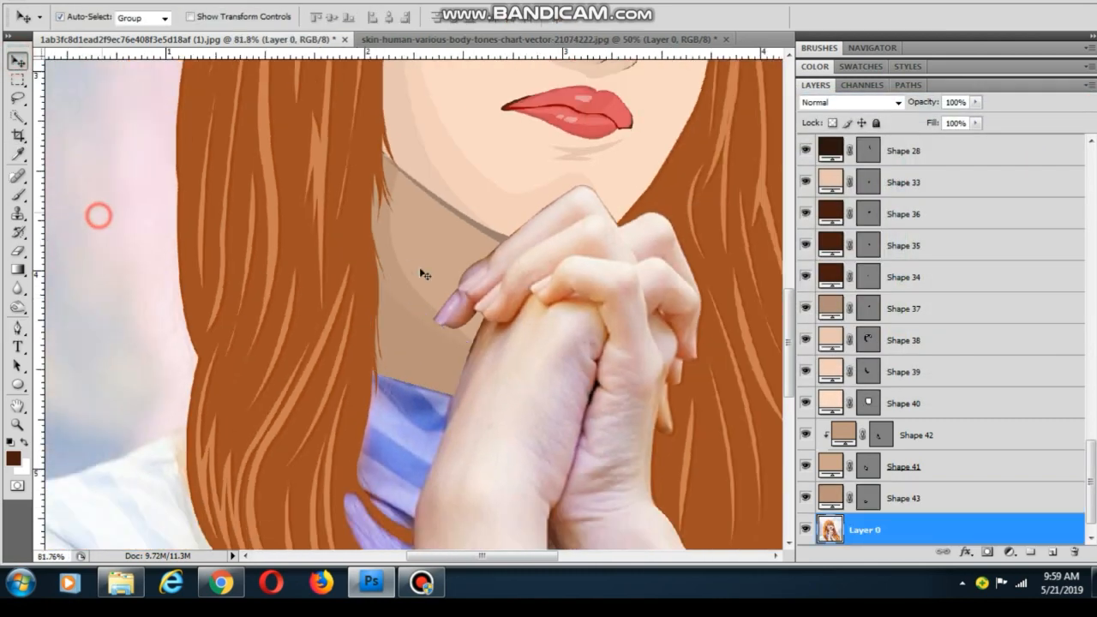
scroll(422, 274, "down", 2)
left_click_drag(553, 240, 538, 282)
scroll(603, 246, "down", 1)
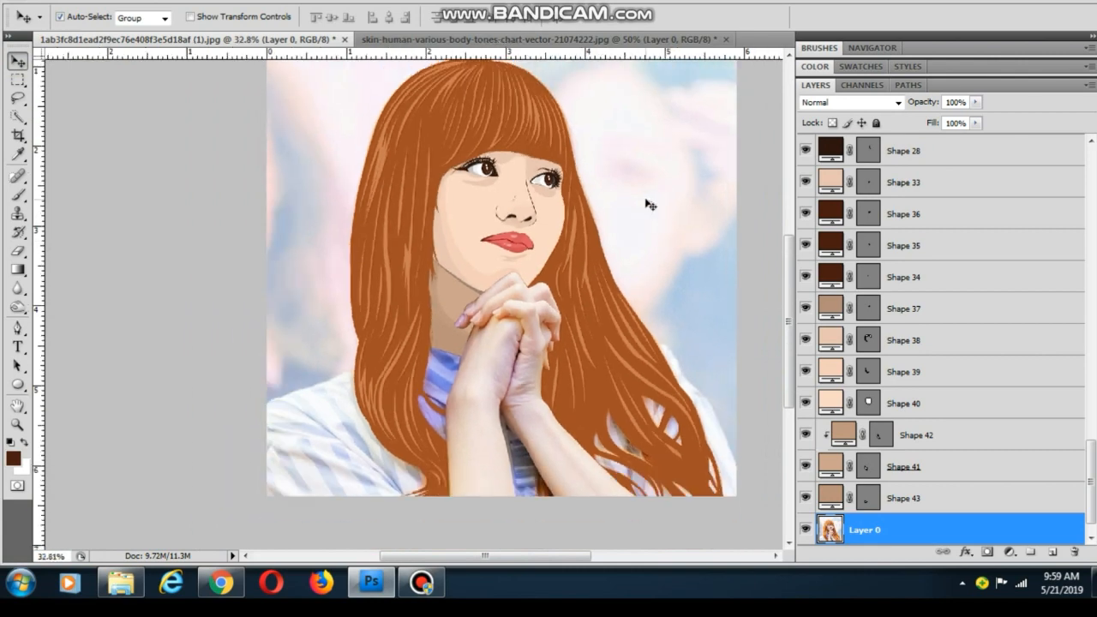
scroll(394, 217, "up", 4)
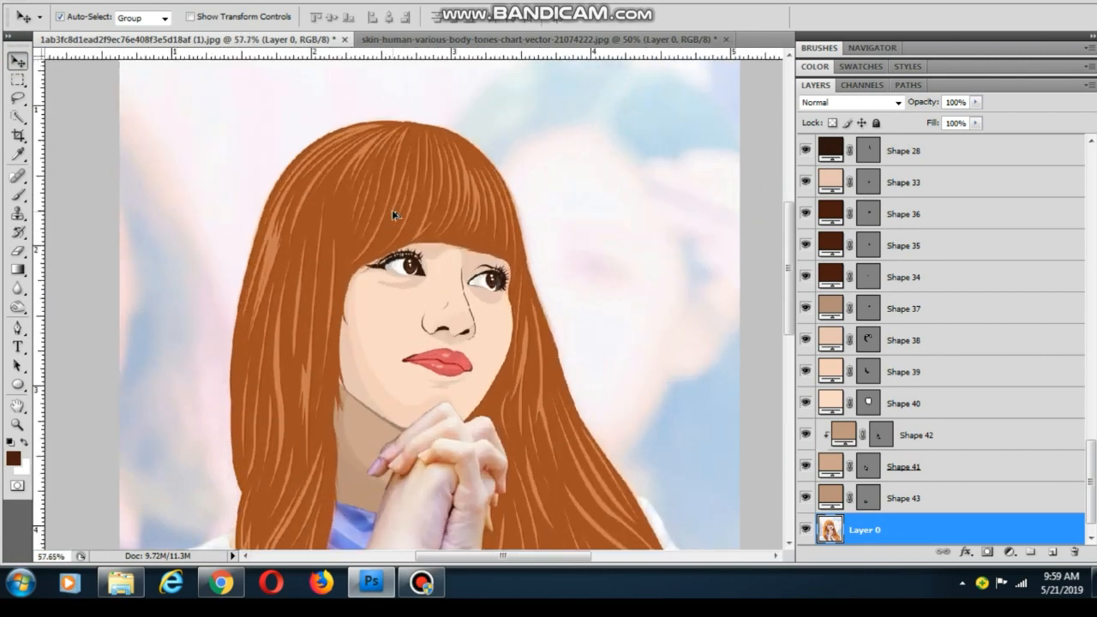
scroll(426, 296, "down", 3)
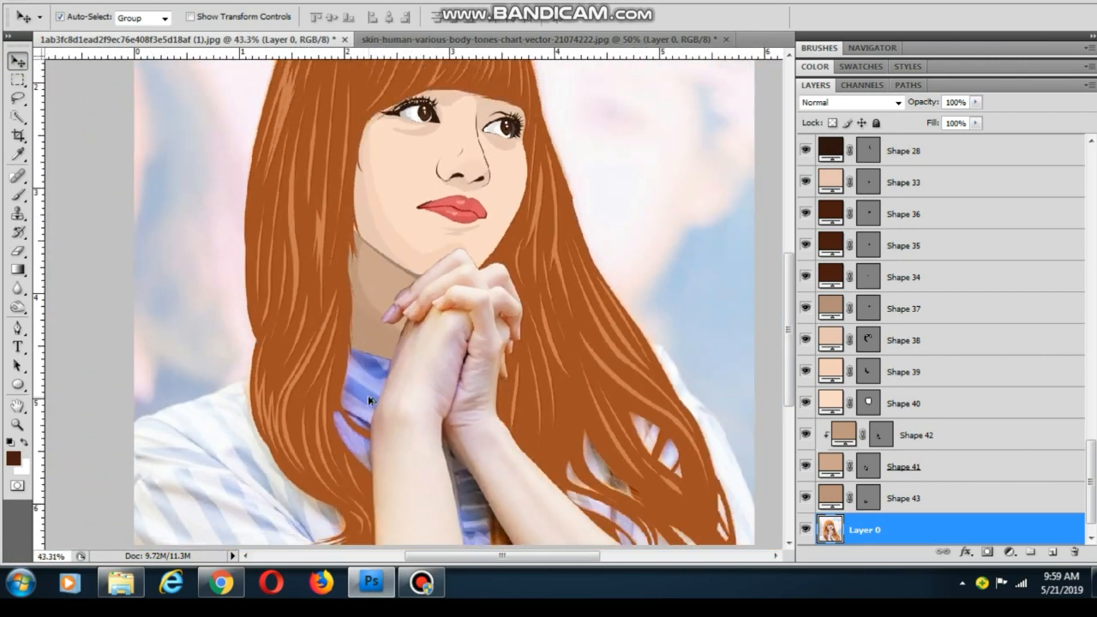
scroll(368, 400, "up", 2)
left_click(823, 498)
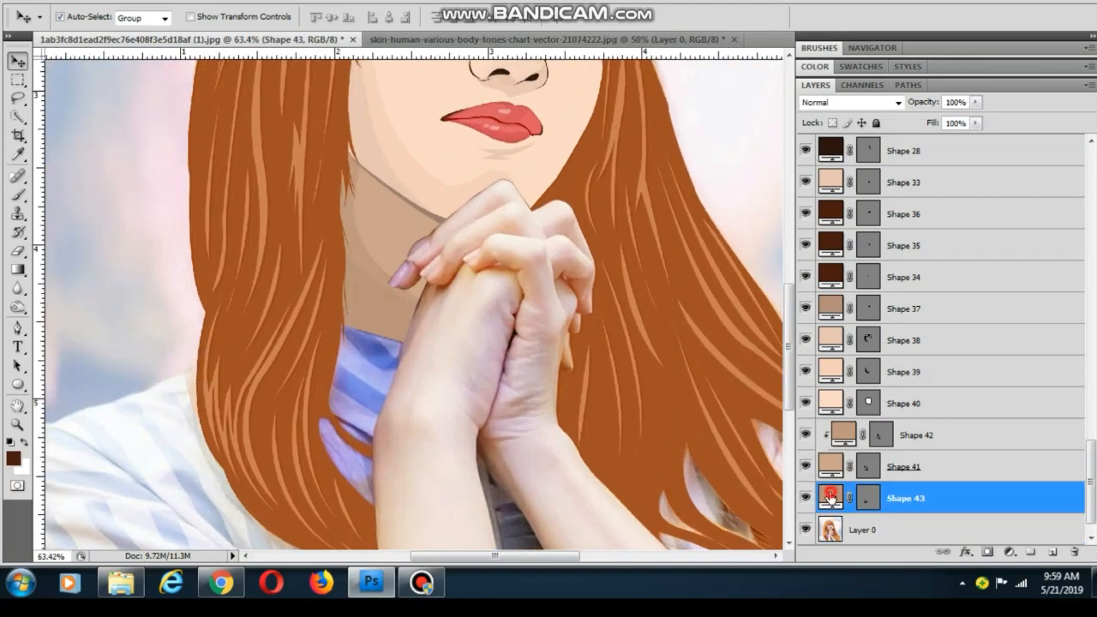
double_click(829, 496)
left_click(383, 225)
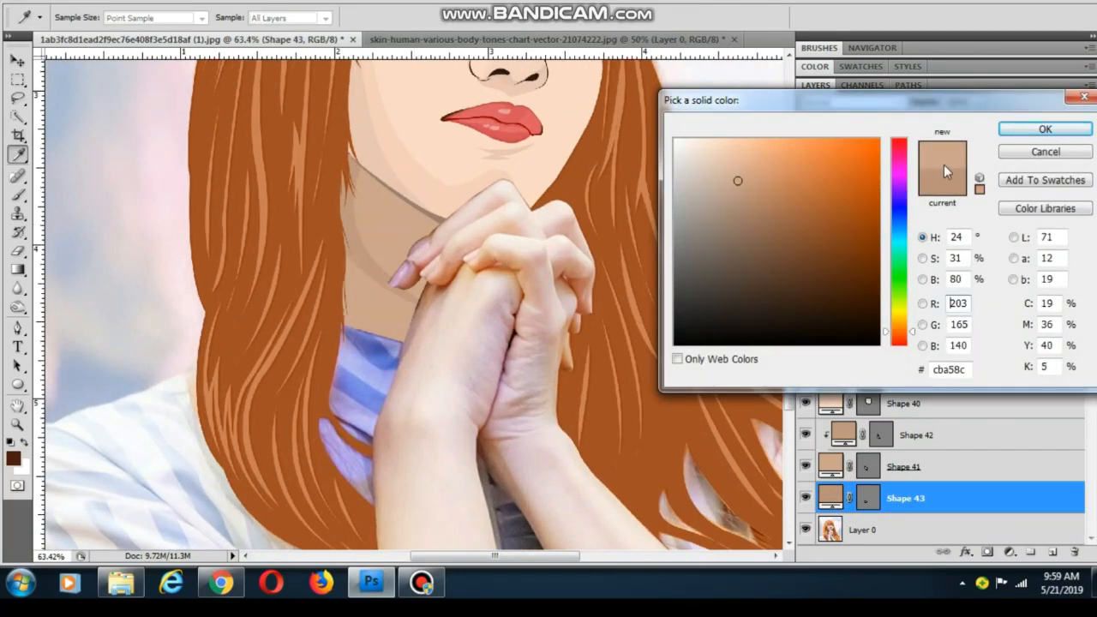
left_click(1061, 152)
Start a shirt path with the Pen tool above the photo layer, tracing from just outside the photo's left edge along the shoulder
scroll(532, 222, "down", 7)
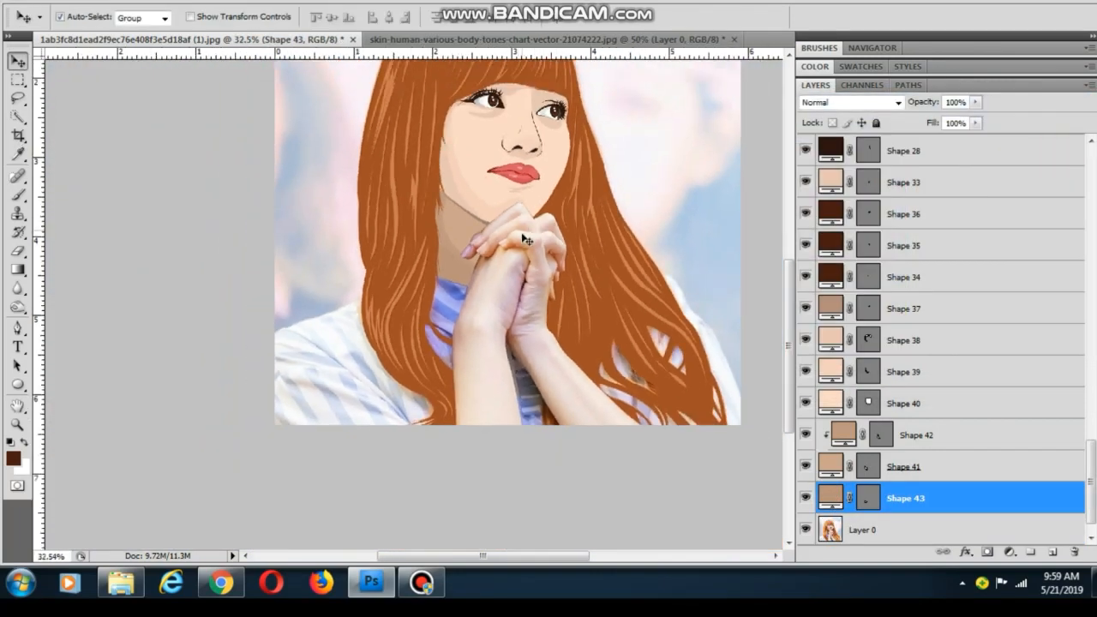
left_click_drag(520, 287, 488, 261)
left_click(336, 327)
scroll(271, 355, "up", 5)
left_click_drag(307, 304, 302, 328)
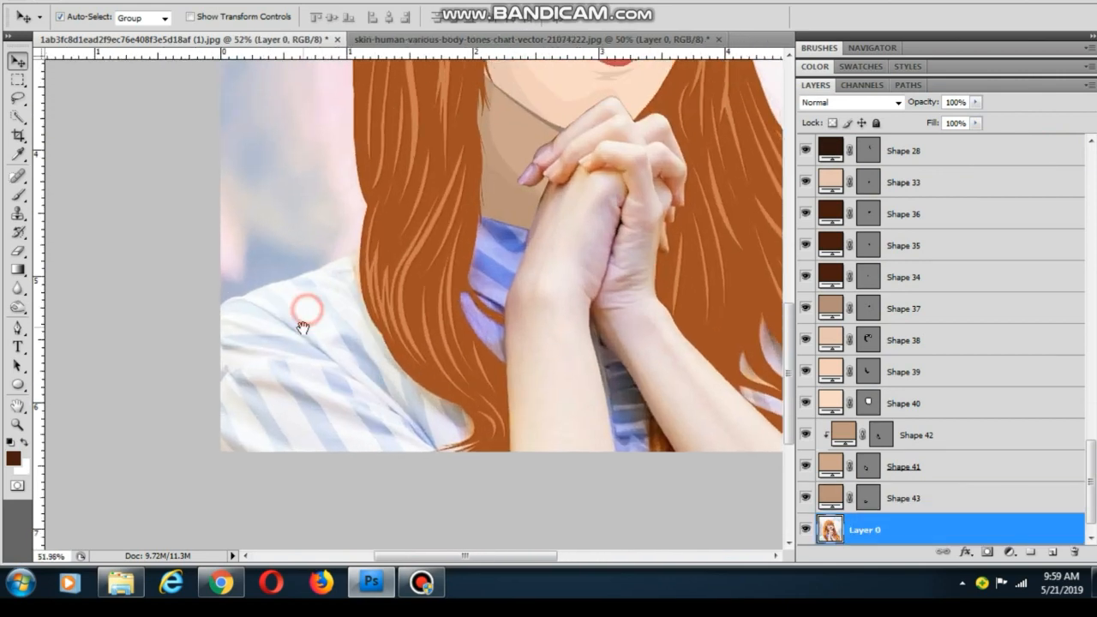
left_click(18, 329)
scroll(229, 341, "up", 3)
left_click(200, 315)
scroll(251, 283, "up", 2)
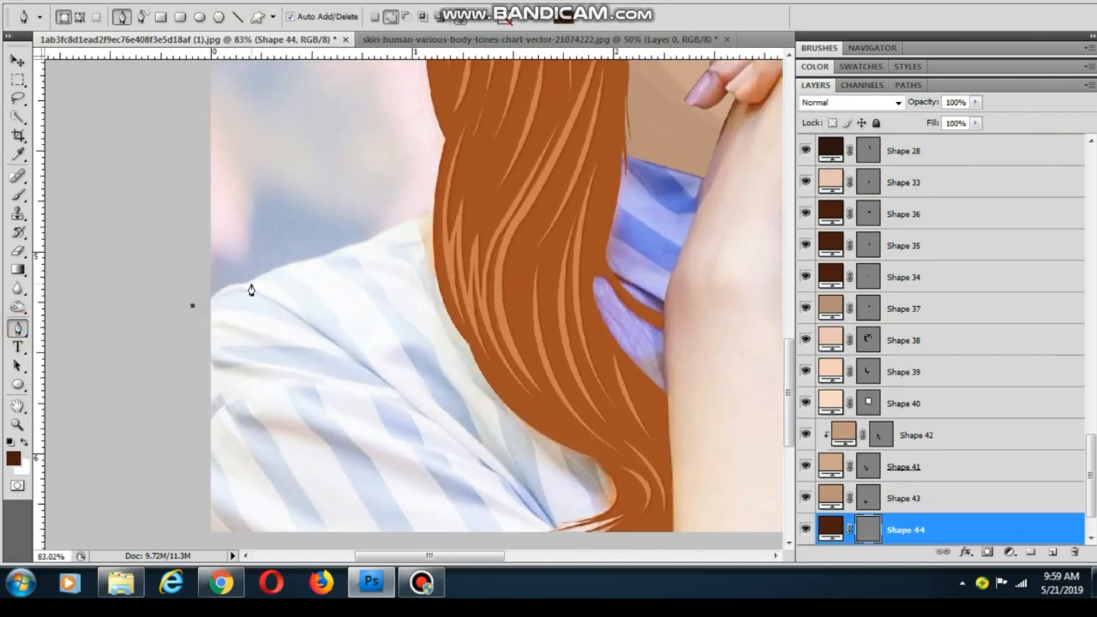
left_click_drag(251, 285, 274, 285)
left_click_drag(346, 249, 451, 202)
left_click(345, 249, "alt")
Extend the shirt path across the hair and along the top of the collar to the forearm
scroll(433, 219, "up", 3)
scroll(480, 323, "down", 3)
left_click_drag(528, 276, 363, 368)
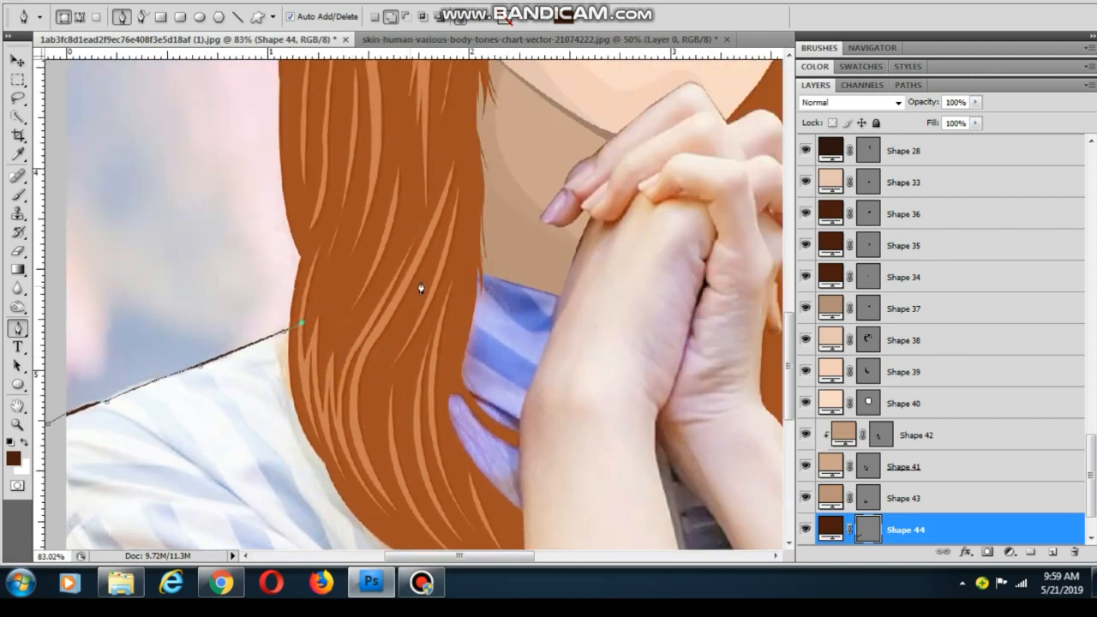
left_click(415, 284)
scroll(416, 284, "up", 2)
left_click(472, 260)
left_click(621, 292)
left_click(616, 323)
left_click_drag(615, 326, 383, 196)
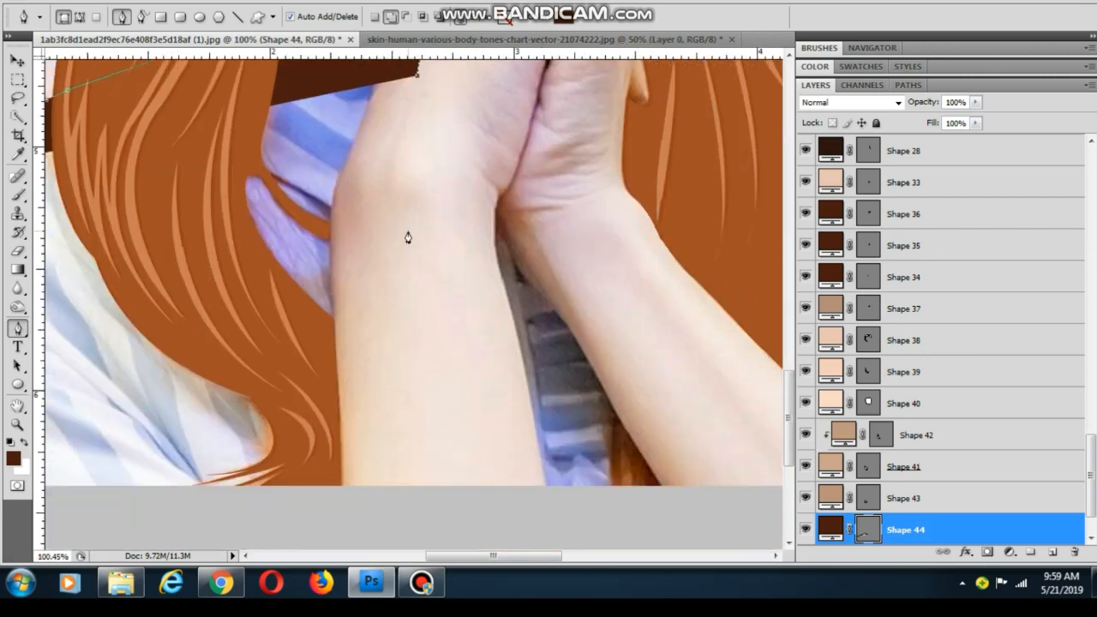
left_click_drag(408, 238, 443, 311)
scroll(404, 246, "up", 3)
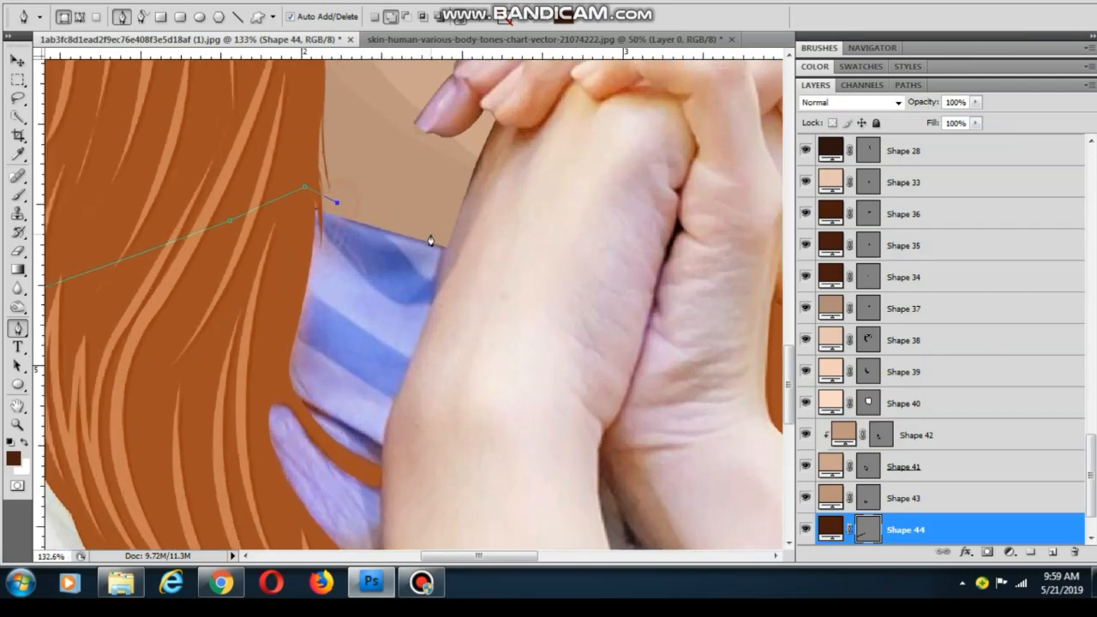
left_click_drag(430, 233, 444, 245)
Finish the shirt shape along the forearm's inner edge, below the photo's bottom edge and back up outside its left edge, closing the path
left_click_drag(433, 337, 434, 278)
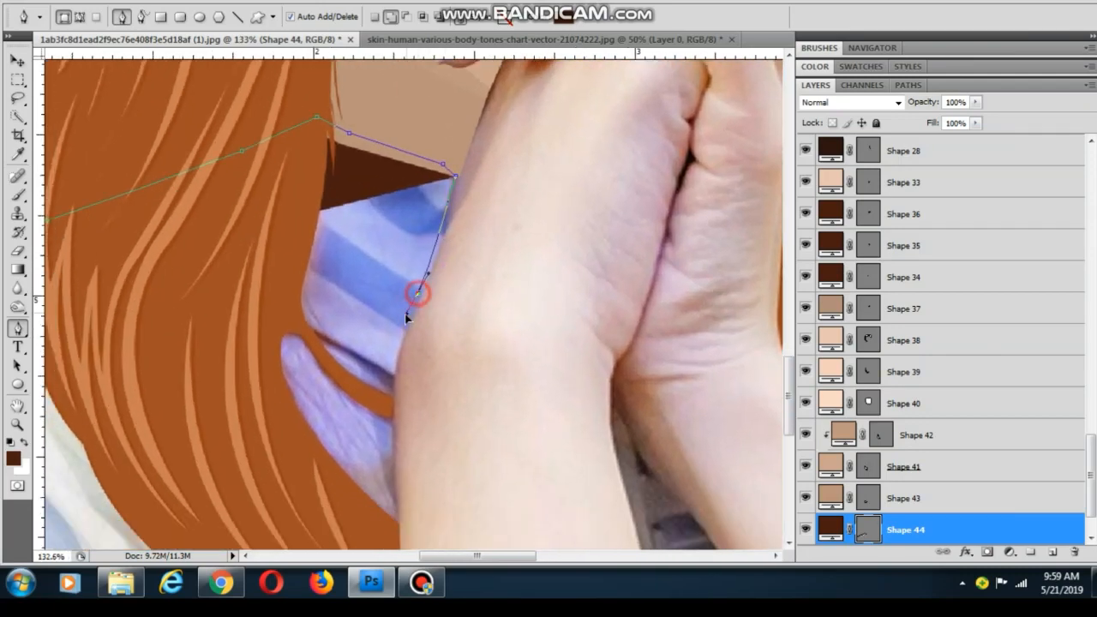
mouse_move(411, 316)
left_mouse_down()
mouse_move(398, 338)
mouse_move(404, 299)
left_mouse_up()
left_click_drag(392, 345, 407, 430)
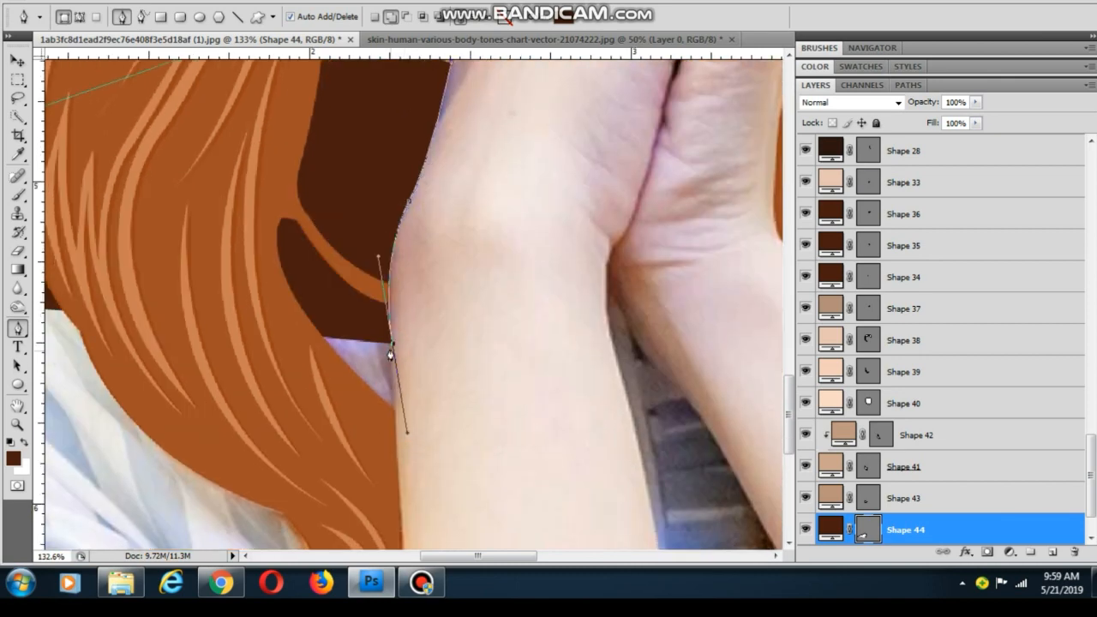
scroll(395, 414, "down", 3)
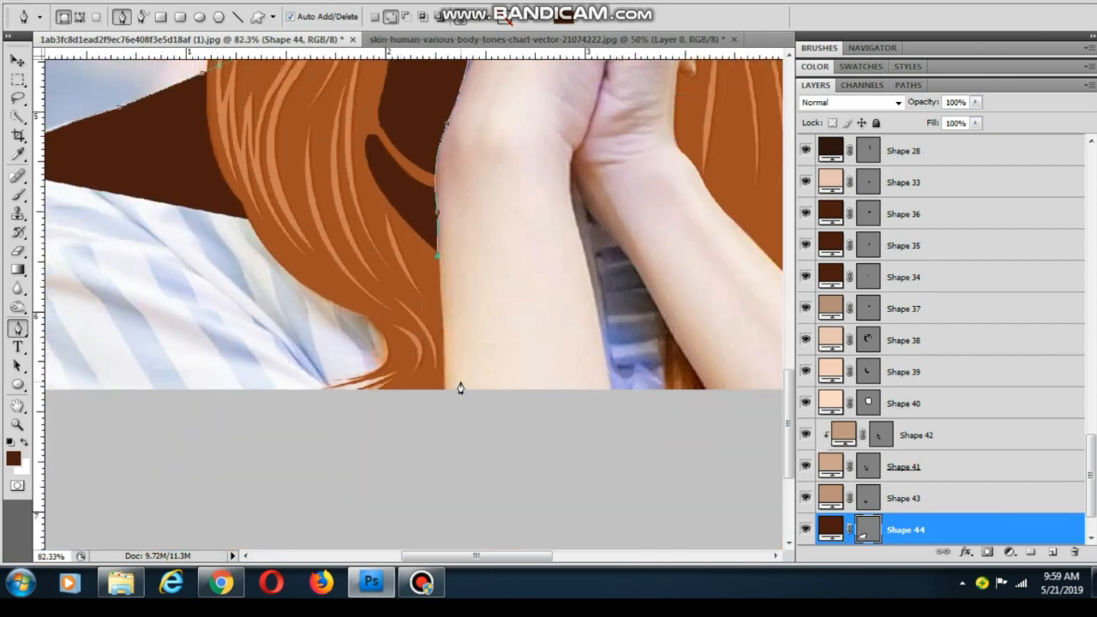
left_click_drag(444, 395, 572, 344)
left_click_drag(161, 364, 147, 349)
left_click_drag(135, 292, 132, 151)
left_click(144, 121)
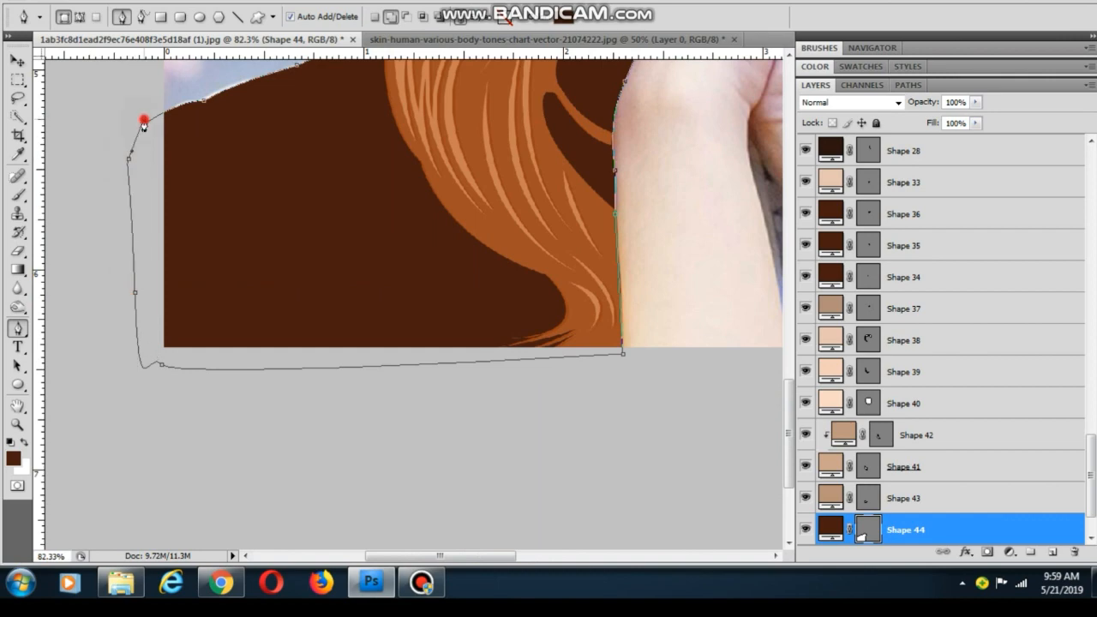
Lower the shirt shape's opacity to 33%, recolour it white (#ffffff) and deselect it with the Move tool
left_click(975, 102)
left_click(926, 119)
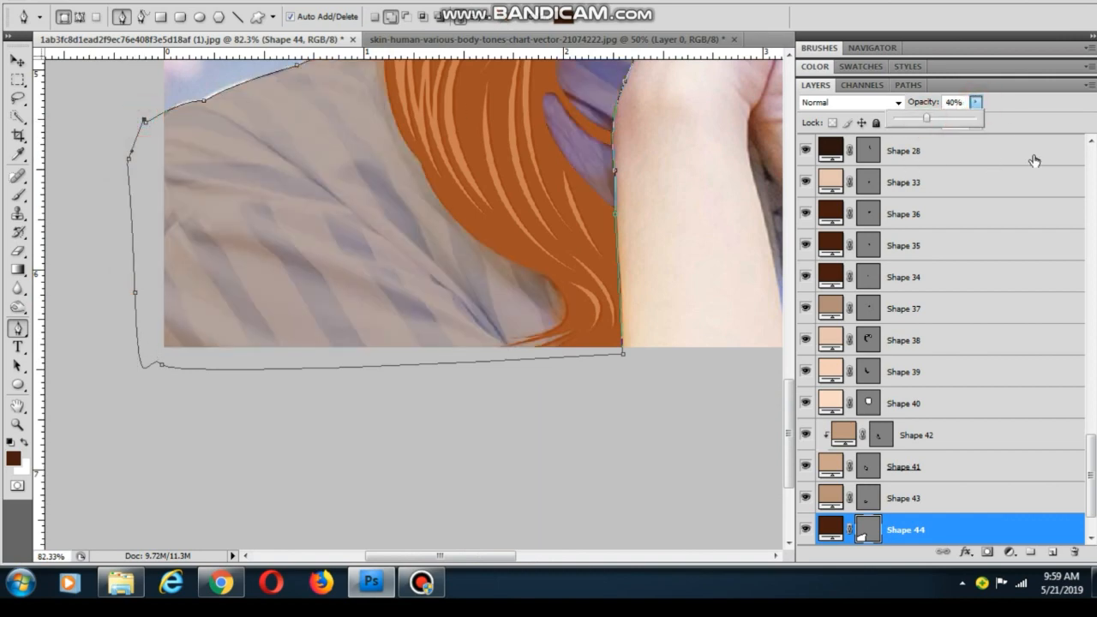
left_click_drag(927, 121, 924, 121)
double_click(836, 531)
left_click(675, 140)
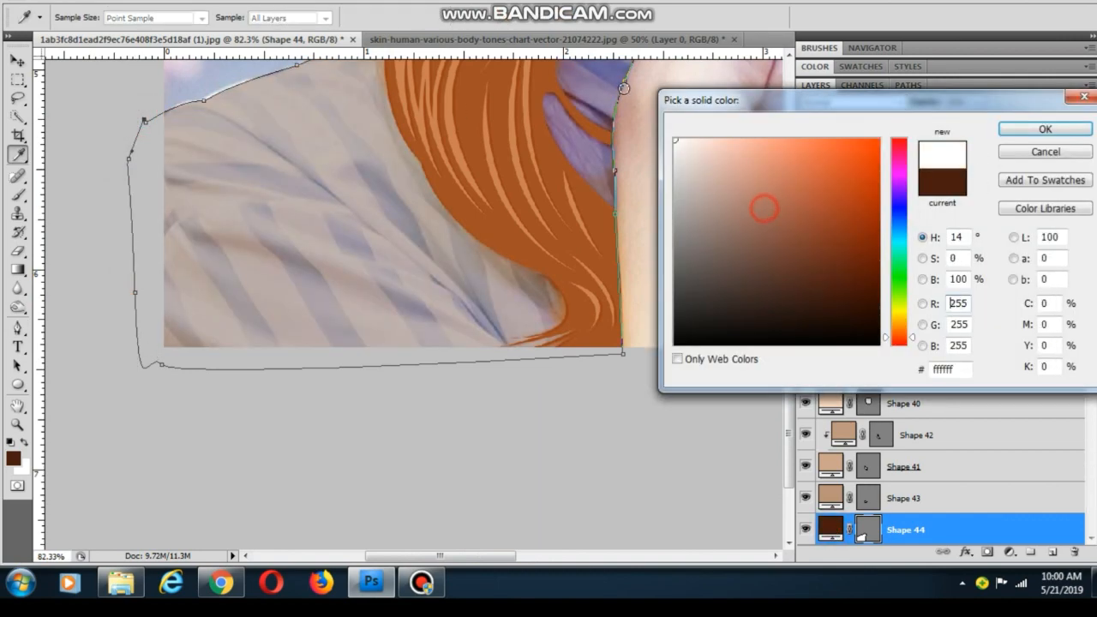
left_click(1020, 132)
left_click(18, 61)
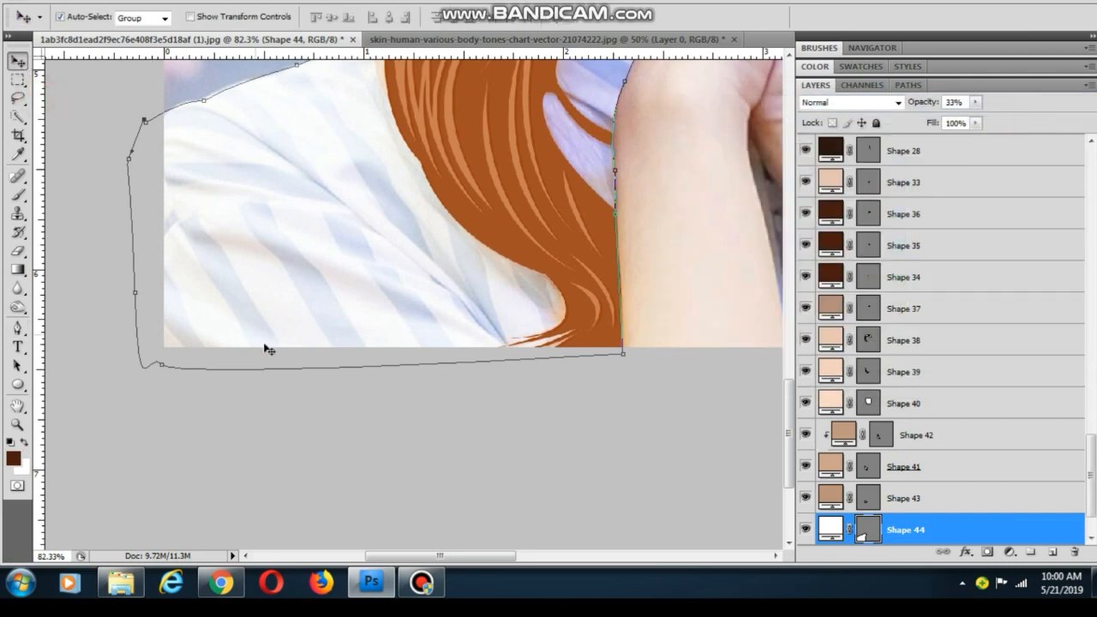
left_click(291, 397)
Try the white shirt shape at 0% opacity to compare it with the striped fabric in the photo
scroll(291, 390, "down", 1)
scroll(219, 224, "up", 2)
left_click_drag(273, 134, 326, 262)
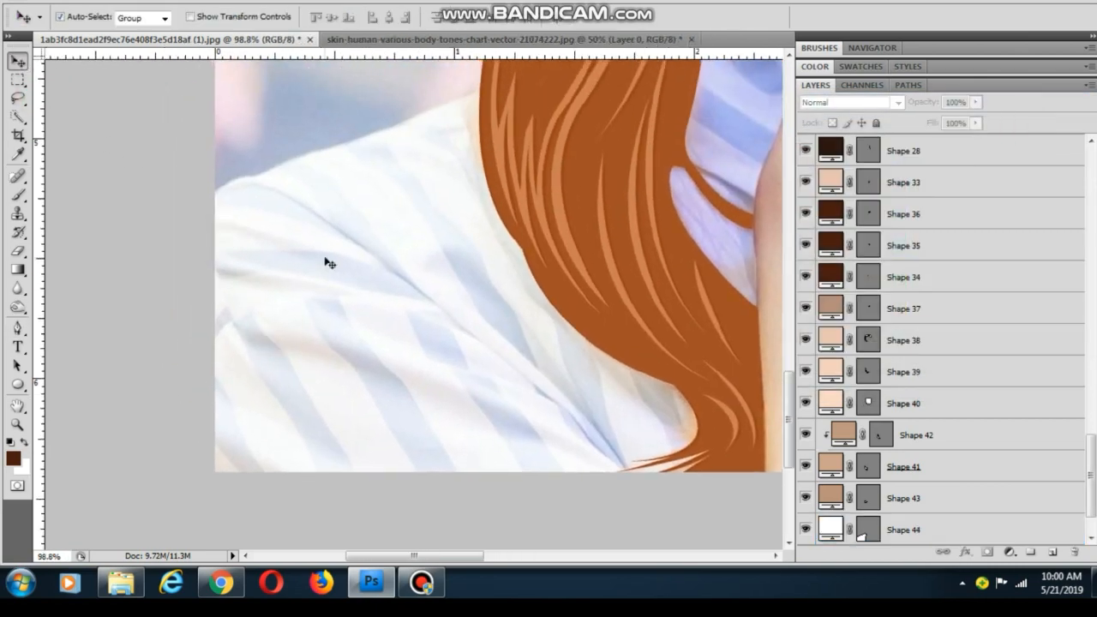
left_click(328, 263)
left_click_drag(975, 120, 933, 128)
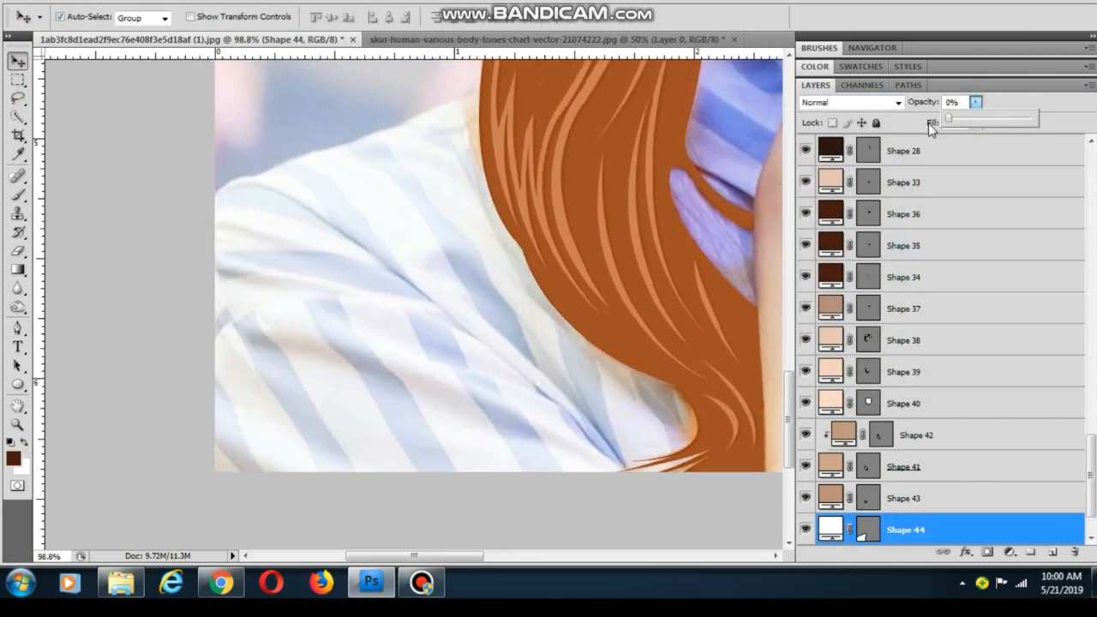
key("g")
left_click(17, 60)
left_click(84, 142)
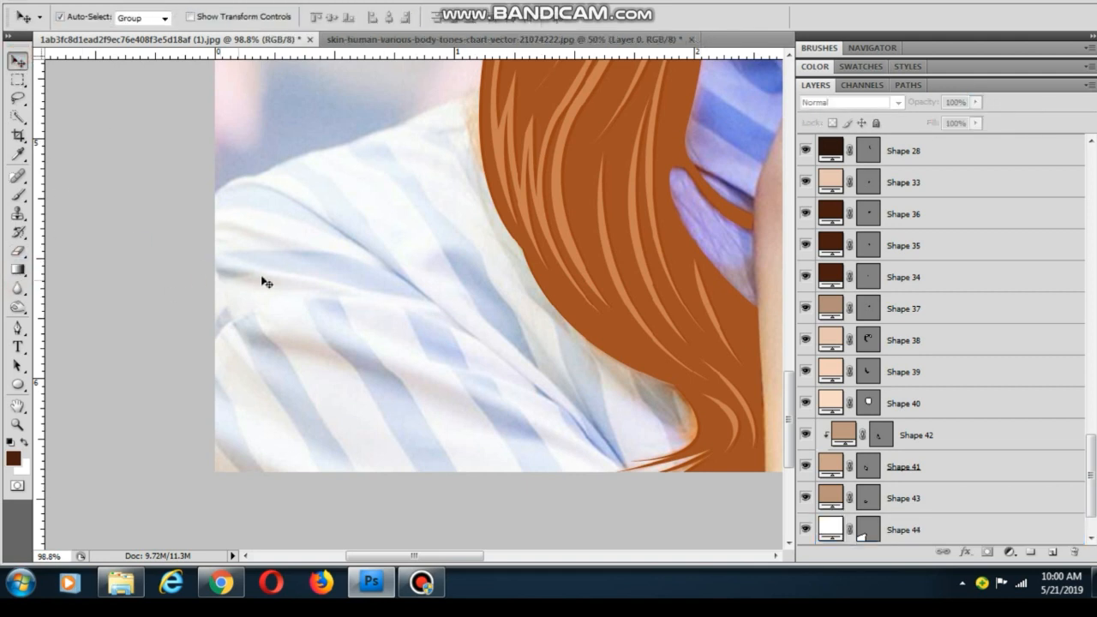
Select the white shirt shape and draw a closed stripe above it with the Pen tool, tracing the diagonal blue sleeve stripe down to the photo's bottom edge
left_click(275, 277)
left_click(18, 328)
scroll(162, 341, "up", 3)
left_click(238, 312)
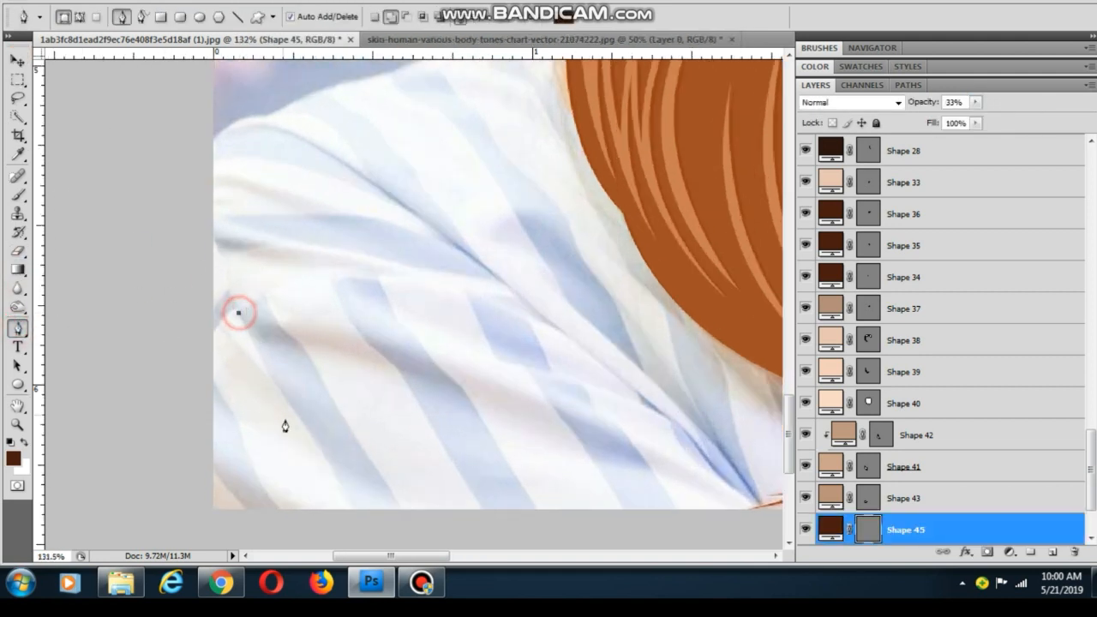
scroll(283, 420, "up", 1)
left_click(277, 402)
left_click_drag(348, 523, 352, 545)
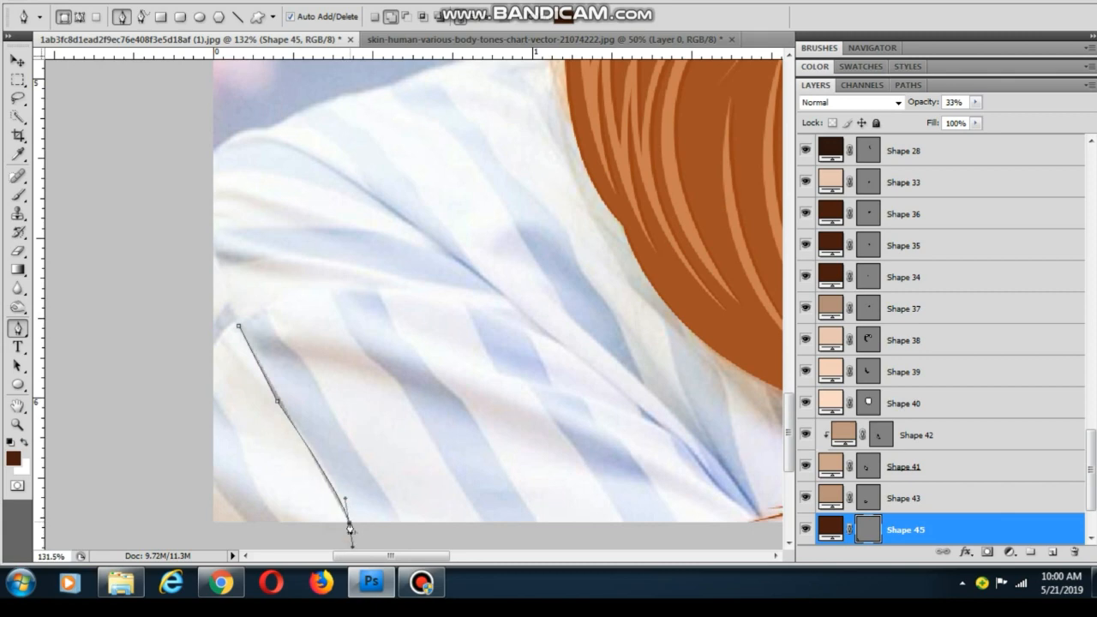
left_click(404, 523)
left_click(307, 365)
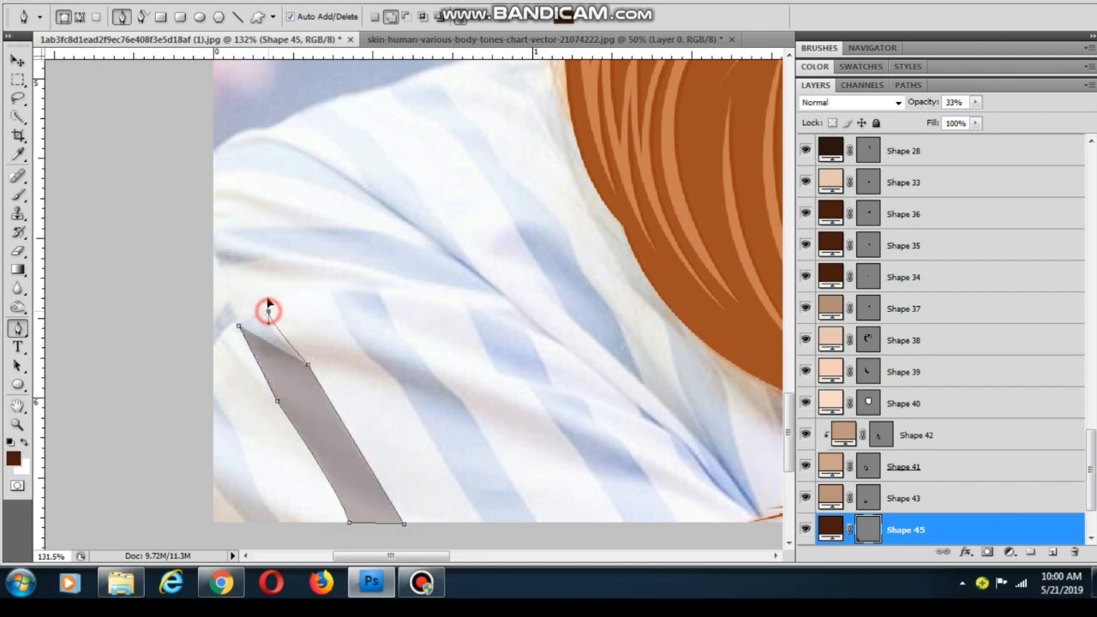
left_click(268, 310)
left_click(239, 326)
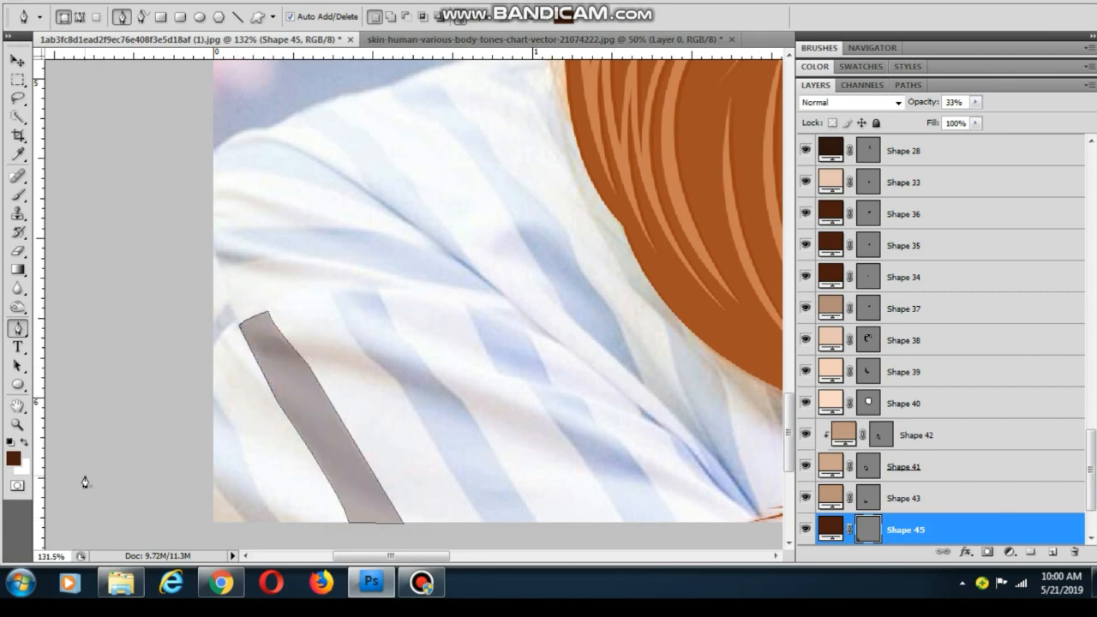
Recolour the stripe with a blue sampled from the shirt's darker stripes, raise its opacity to 100% and deselect it
double_click(829, 530)
left_click(558, 254)
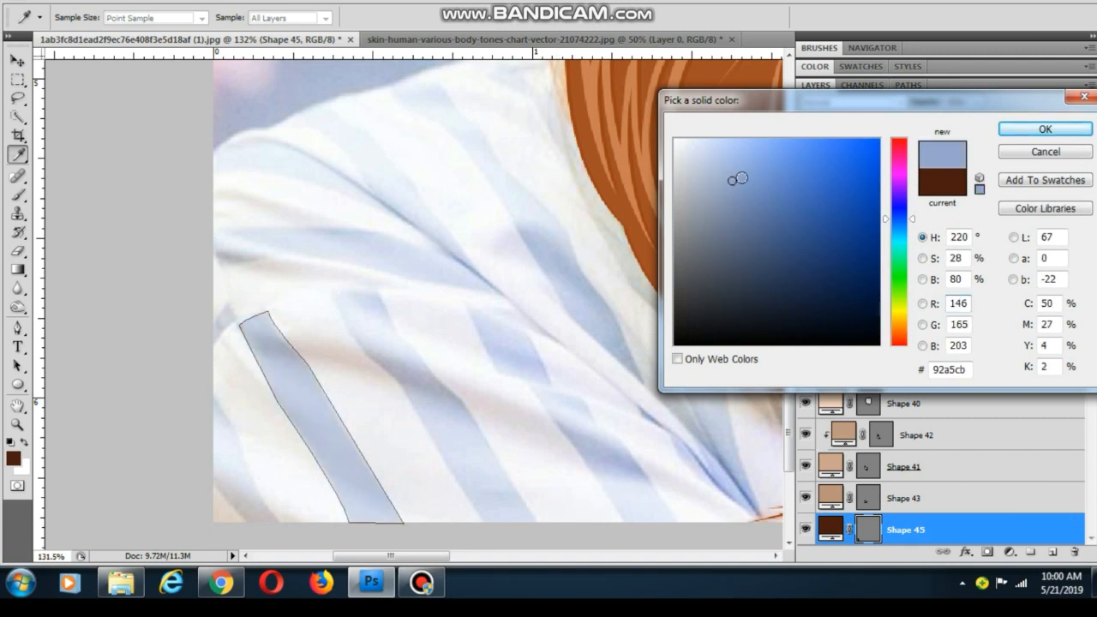
left_click(1044, 129)
left_click(975, 103)
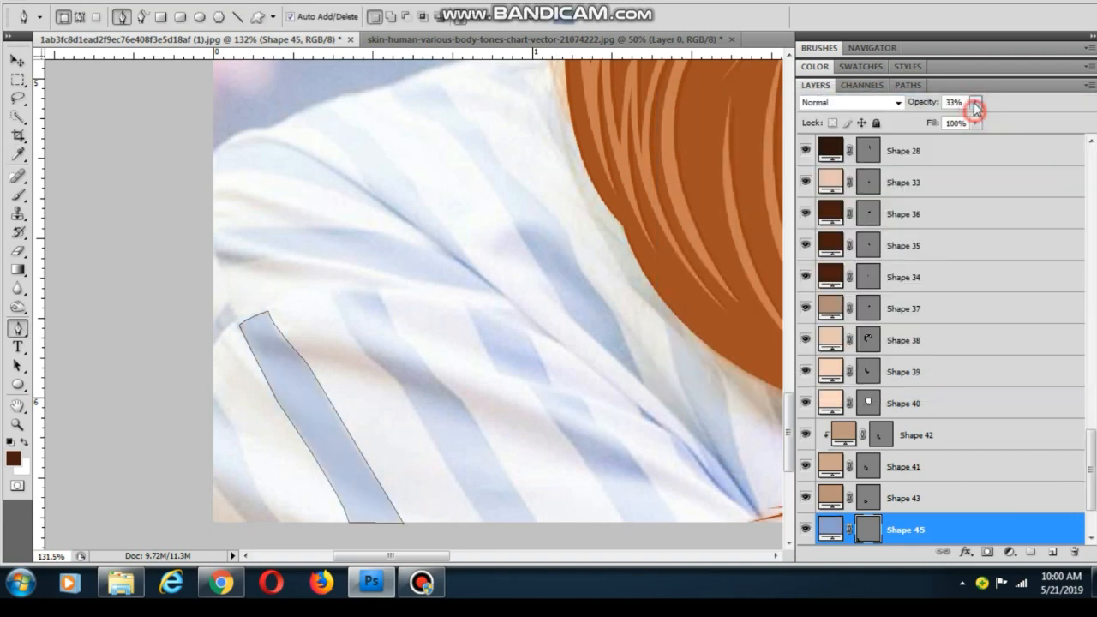
left_click_drag(975, 104, 1001, 117)
left_click(17, 60)
left_click(272, 359)
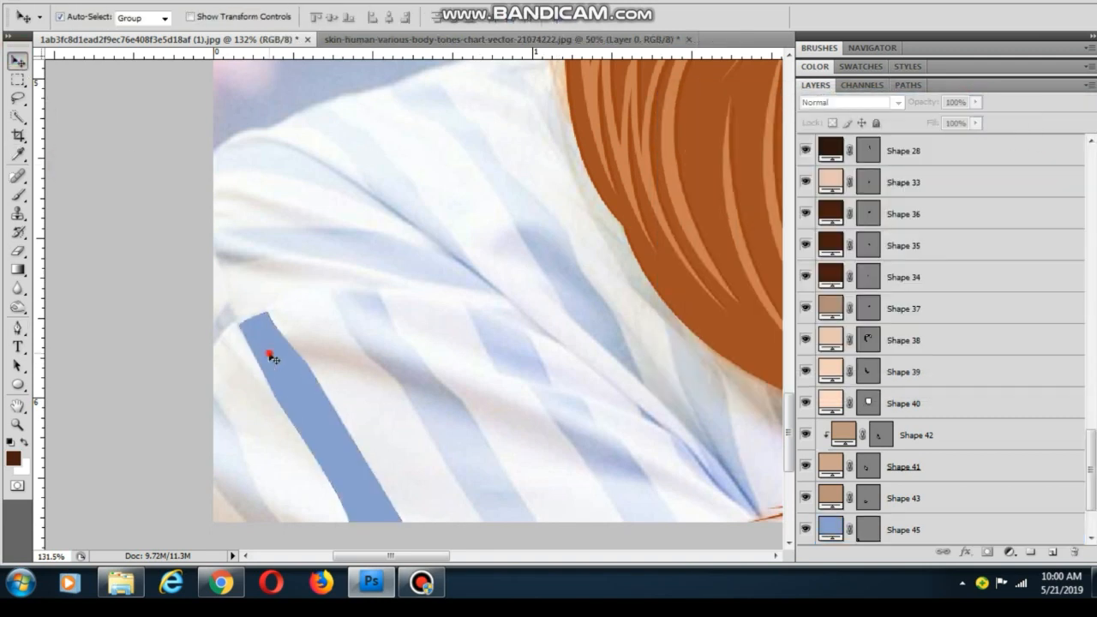
Lighten the stripe's colour to #adc2ec and set the foreground colour to the same blue
double_click(830, 529)
left_click_drag(718, 179, 728, 154)
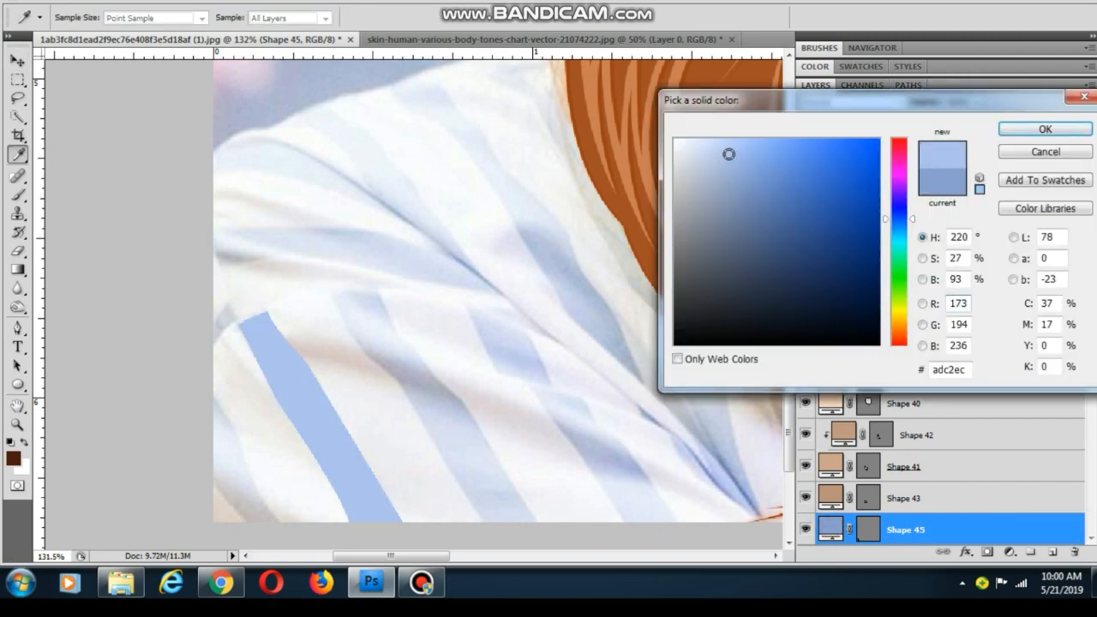
left_click(1041, 130)
left_click(13, 458)
left_click(287, 377)
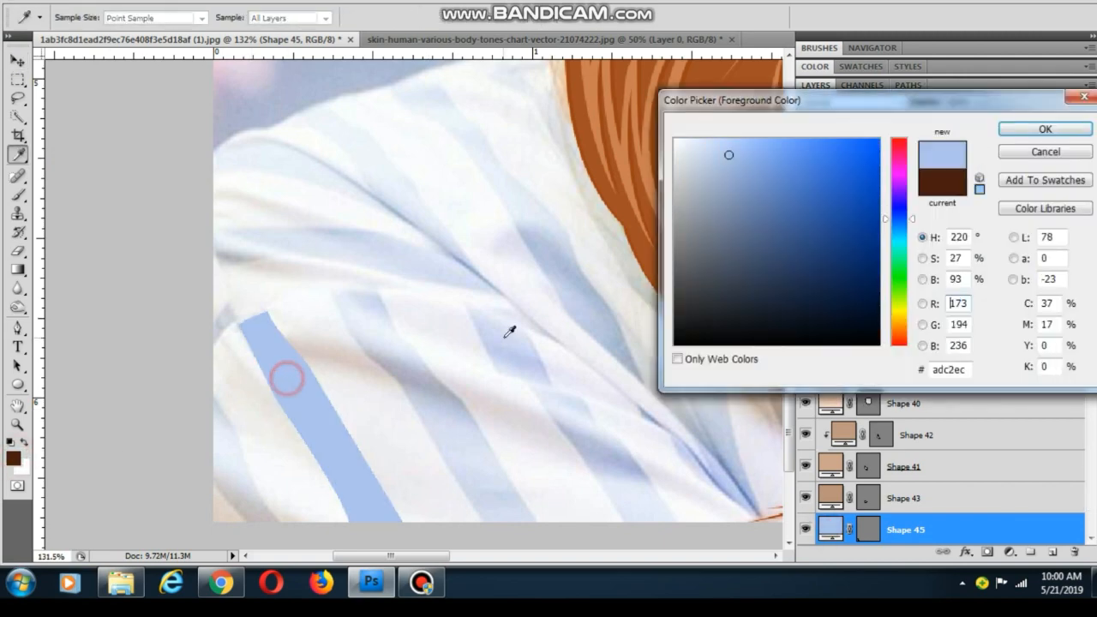
left_click(1021, 130)
Start a second stripe shape with the Pen tool from outside the photo's left edge, tracing the outermost sleeve stripe's lower edge past the photo's bottom
left_click(15, 330)
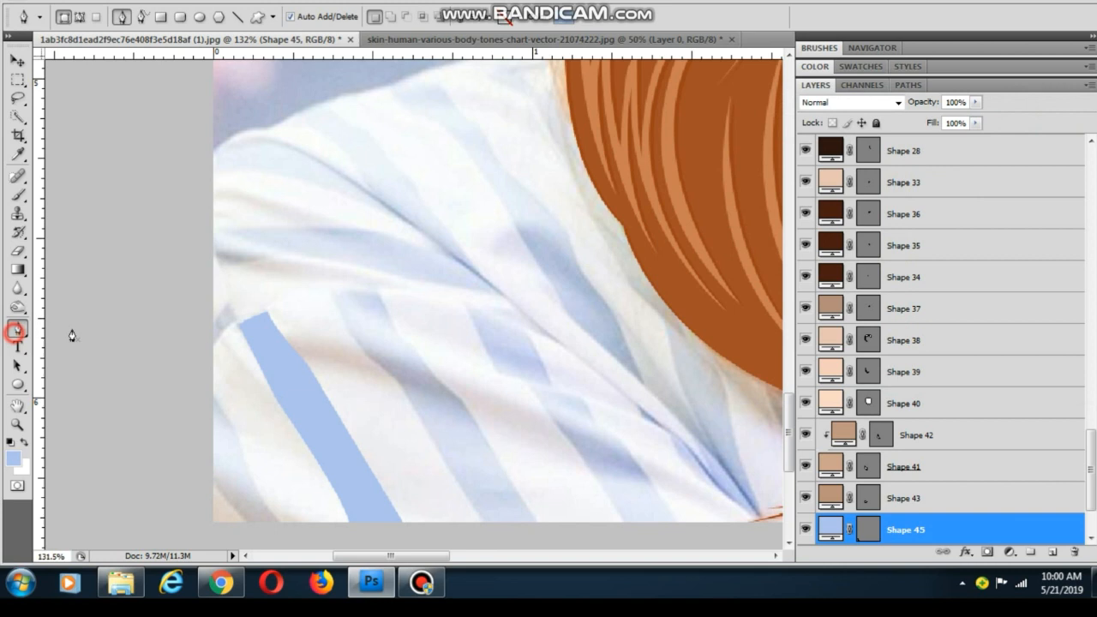
left_click(206, 396)
scroll(253, 480, "up", 2)
left_click_drag(252, 480, 255, 505)
left_click_drag(284, 429, 266, 362)
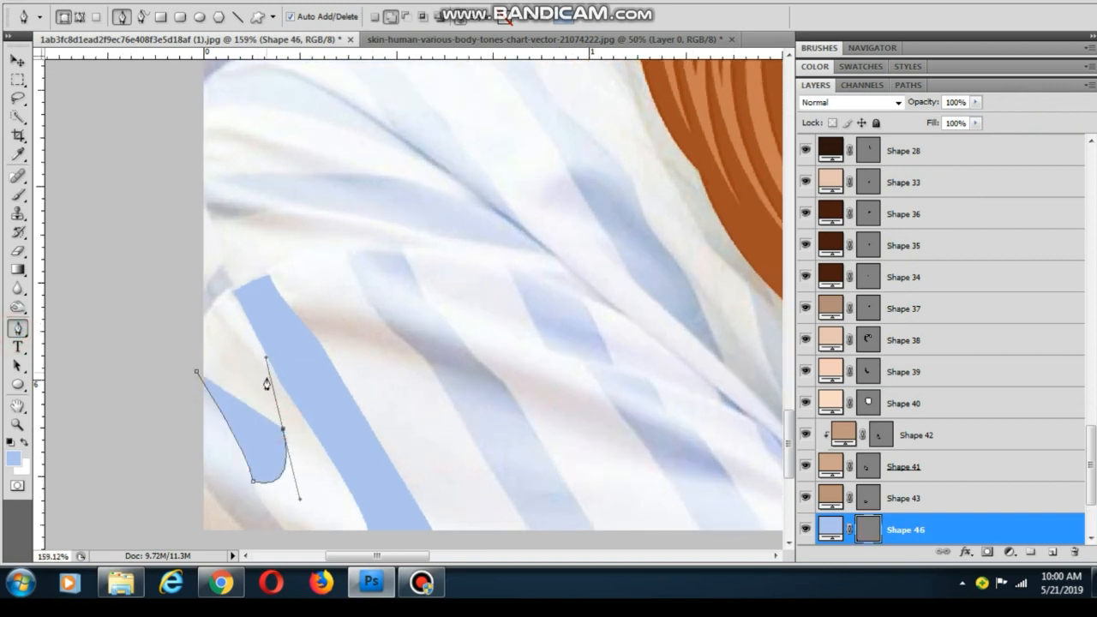
key("ctrl+z")
left_click_drag(275, 431, 295, 283)
left_click_drag(316, 390, 346, 402)
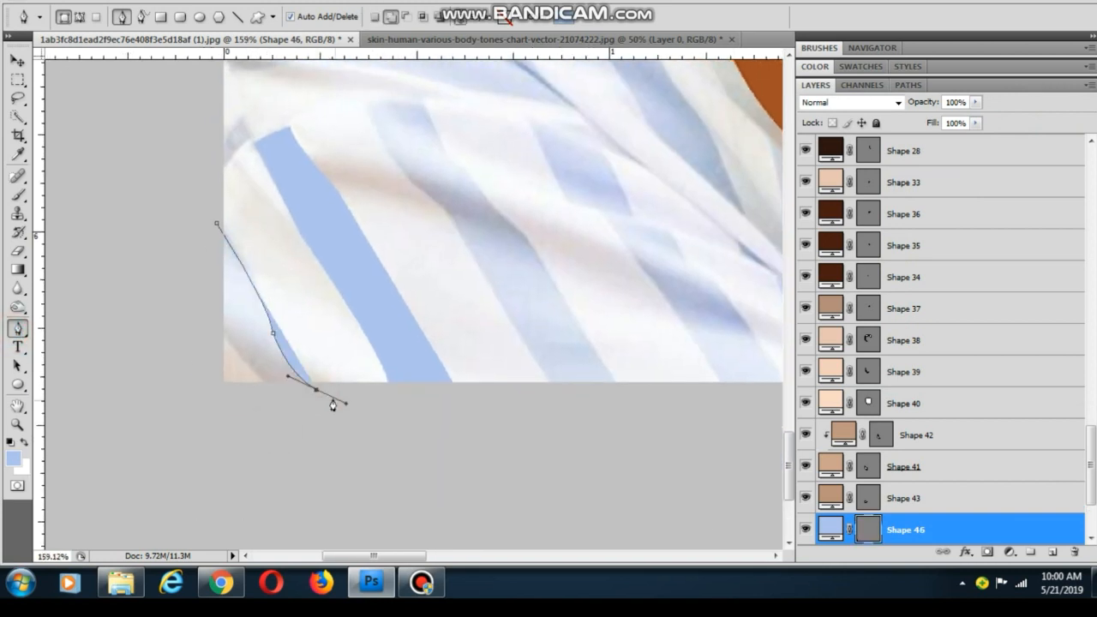
Complete and close the blue stripe shape at the shirt's lower-left corner, running its outline outside the canvas edge
left_click(261, 393)
left_click(196, 311)
left_click(216, 222)
left_click_drag(303, 215, 238, 361)
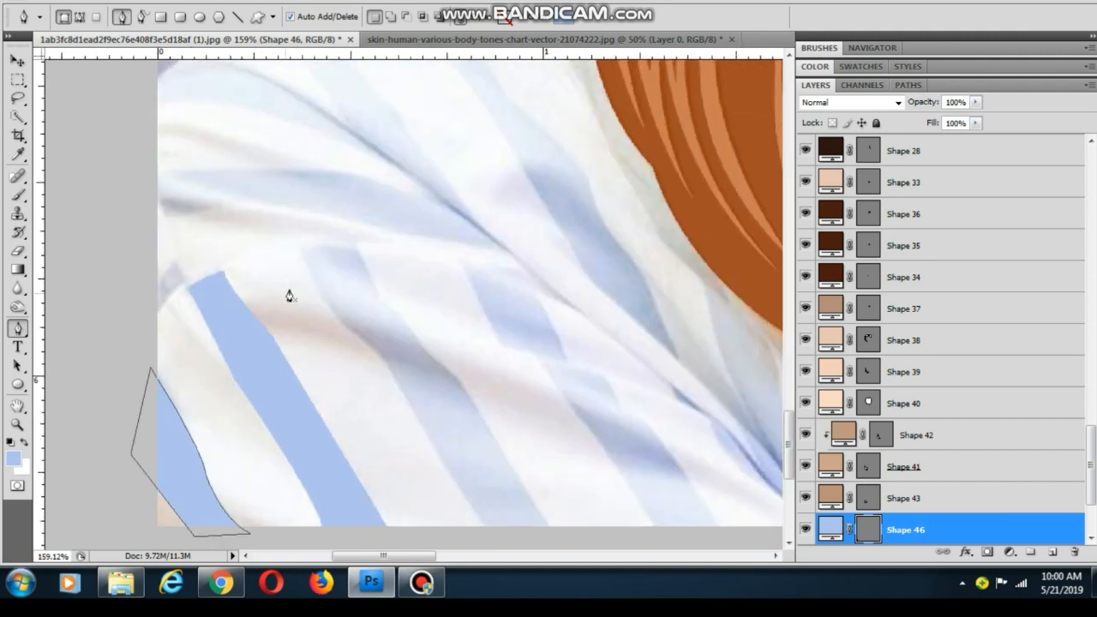
Start a blue Pen shape on the pale stripe right of the finished ones, tracing its left edge with curves down the sleeve
left_click(302, 253)
scroll(358, 371, "up", 2)
left_click_drag(373, 341, 449, 485)
left_click(373, 342, "alt")
key("ctrl+z")
left_click_drag(428, 427, 438, 473)
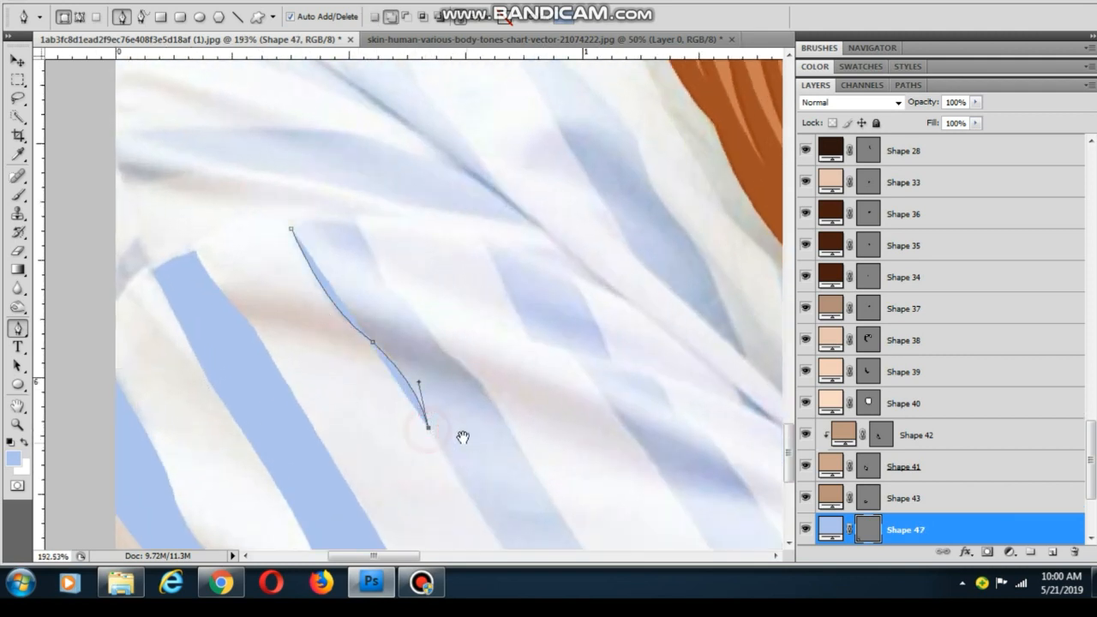
left_click_drag(457, 422, 340, 269)
Run this stripe's outline past the canvas bottom, trace its right edge back up, and close the shape with a curved top
left_click(394, 420)
left_click(486, 415)
left_click_drag(419, 369, 448, 484)
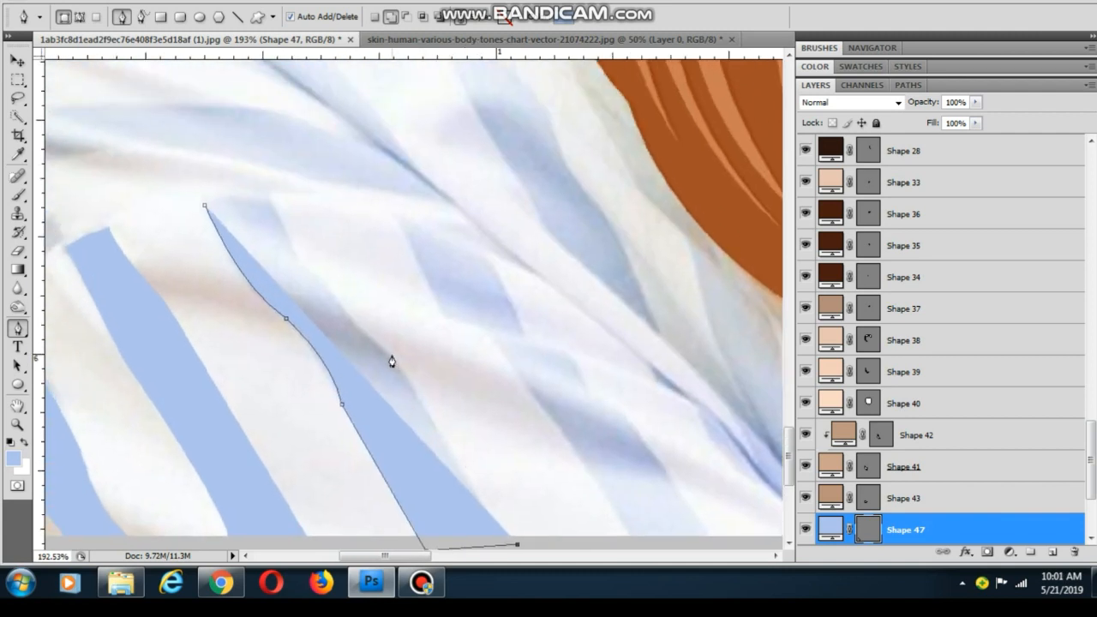
left_click_drag(391, 355, 406, 448)
left_click(391, 355, "alt")
left_click(335, 314)
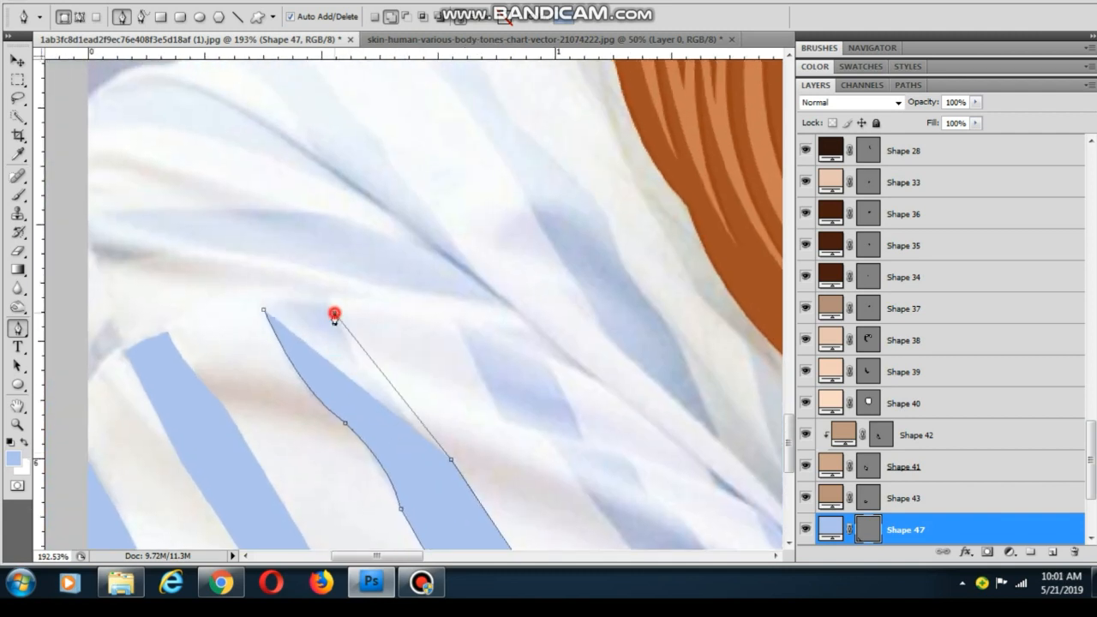
left_click_drag(335, 314, 330, 255)
left_click_drag(265, 312, 246, 325)
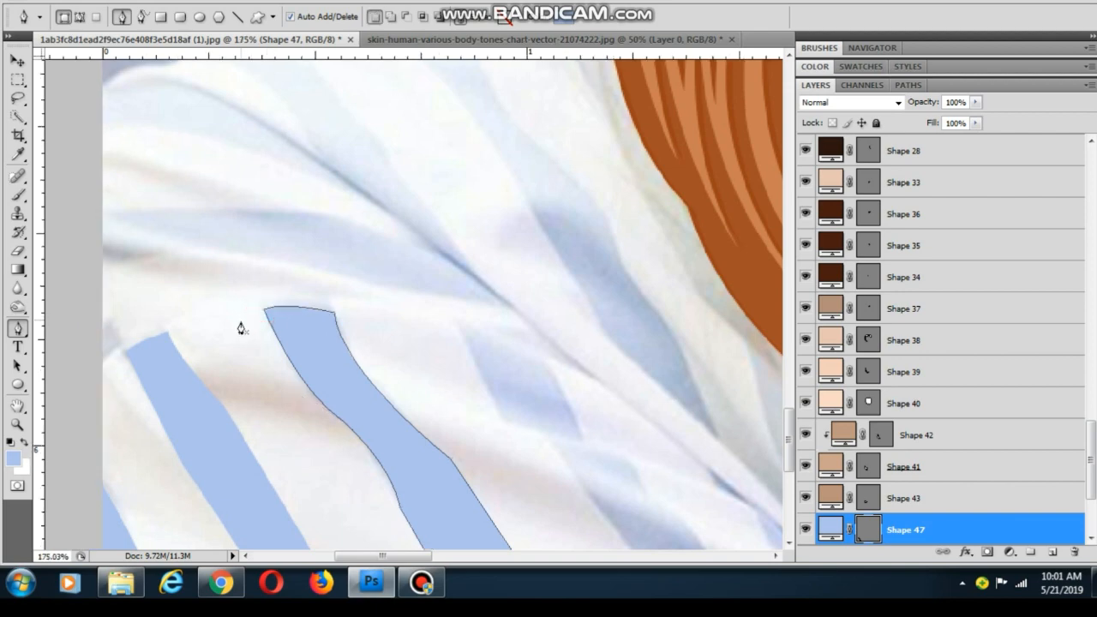
left_click_drag(429, 355, 269, 342)
key("Return")
Start another blue Pen shape on the next stripe to the right, tracing its top and wavy right edge down to the canvas bottom
left_click(301, 312)
left_click(387, 347)
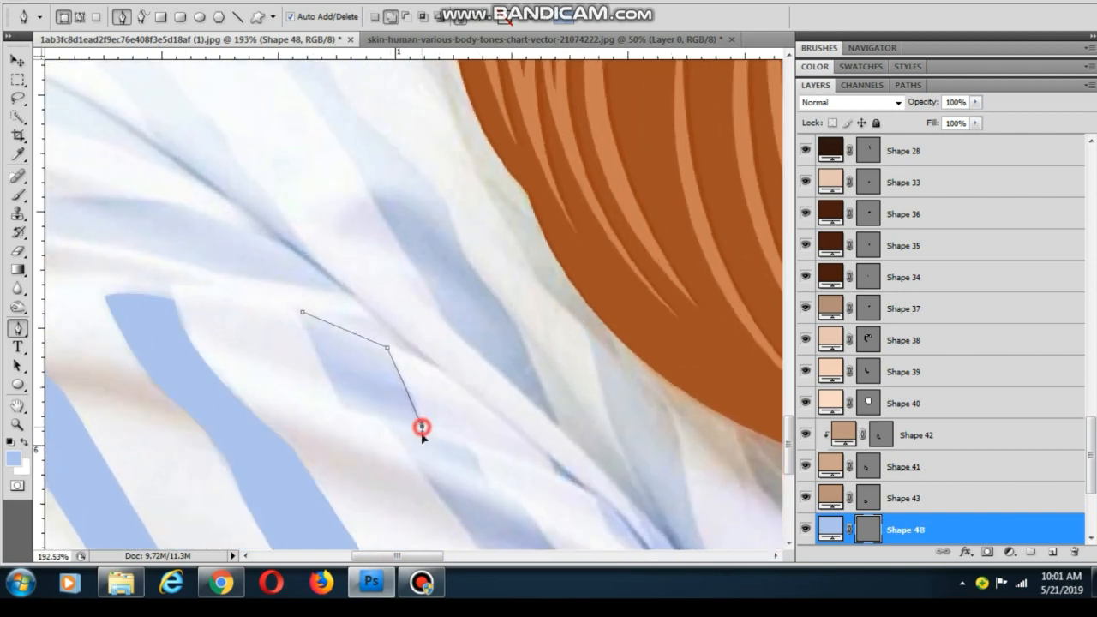
left_click_drag(422, 427, 422, 441)
left_click(421, 427, "alt")
left_click_drag(478, 485, 348, 390)
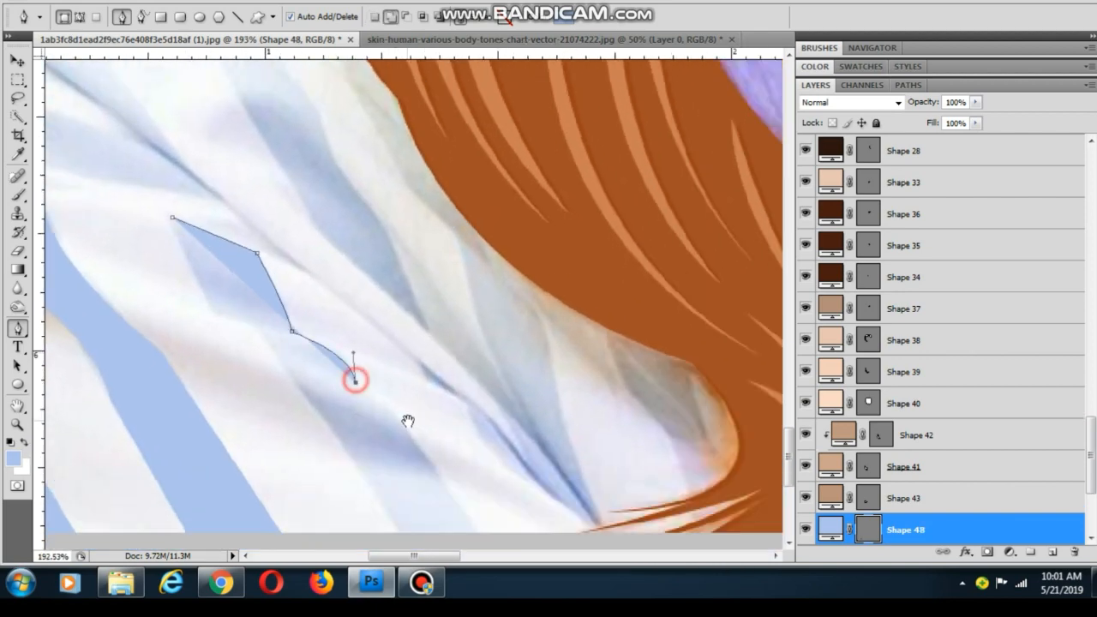
left_click_drag(408, 421, 408, 514)
left_click(400, 436, "alt")
left_click(330, 443)
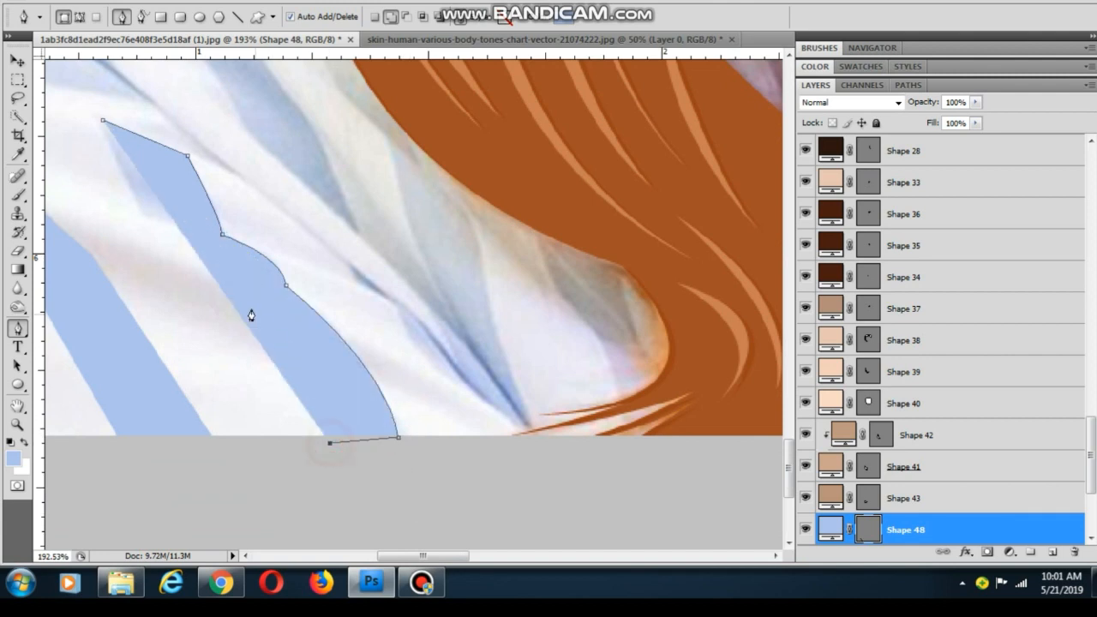
Trace the left edge of this stripe back up through its notch and close the shape at its starting point
left_click(230, 290)
left_click_drag(229, 290, 388, 469)
left_click(342, 405)
left_click(299, 392)
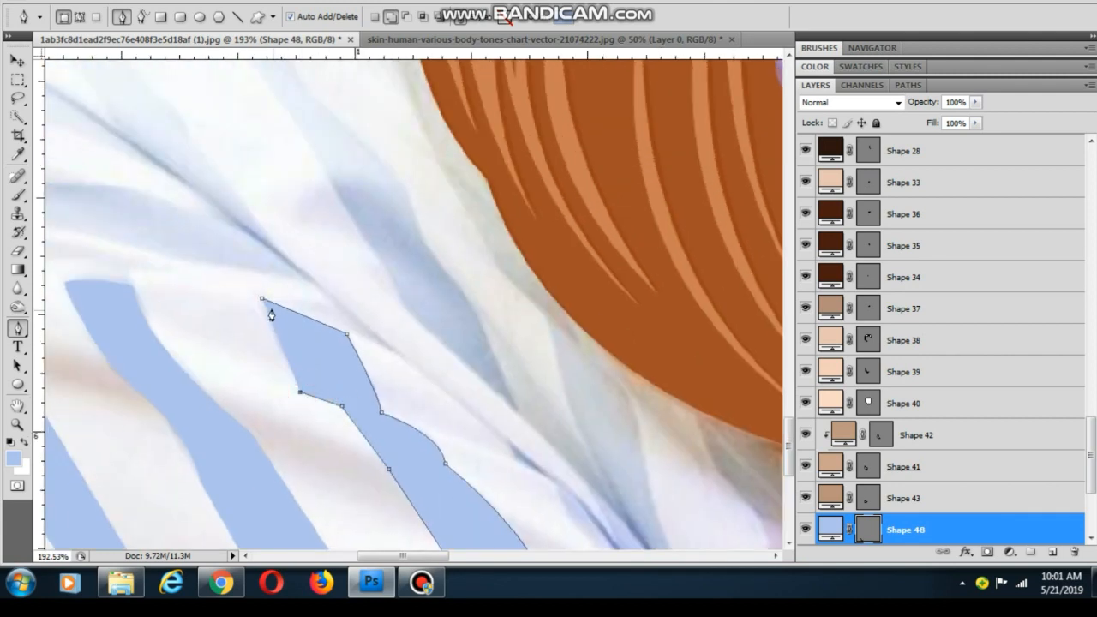
left_click(262, 298)
Draw a small closed blue shape over the narrow shadow along the fold near the shirt's lower tip
left_click_drag(448, 425, 311, 348)
left_click(380, 370)
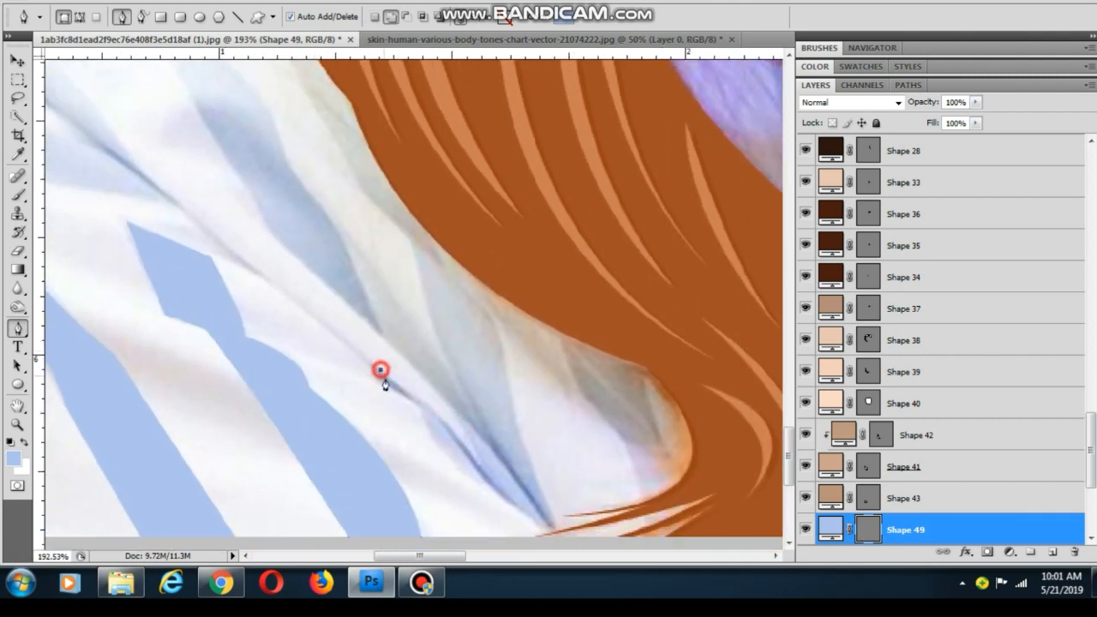
left_click(448, 477)
left_click(510, 501)
key("ctrl+z")
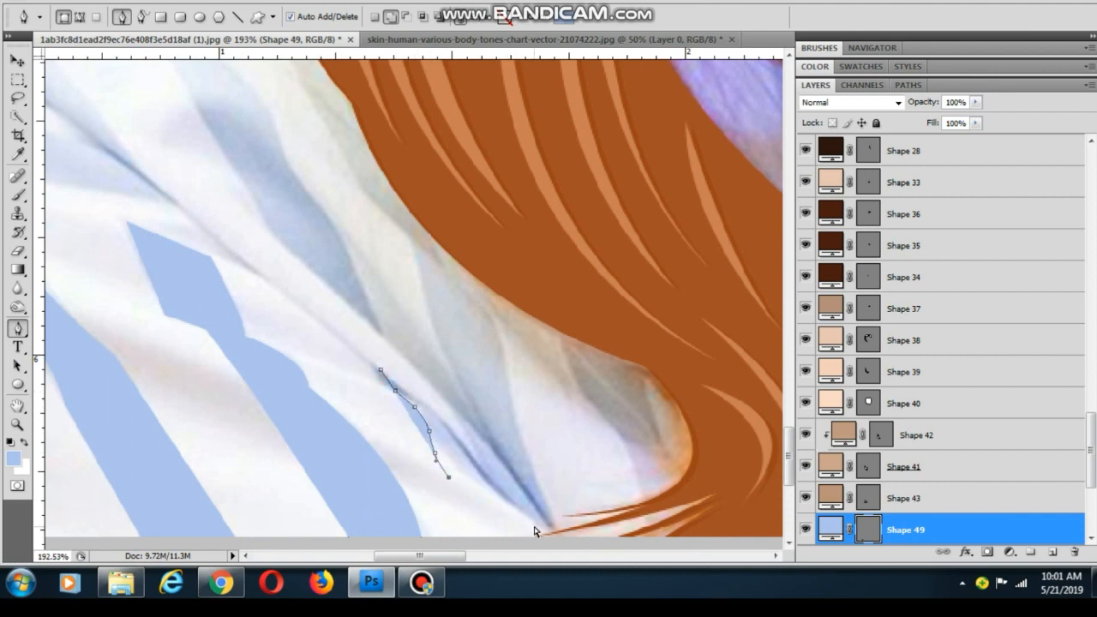
left_click(534, 526)
left_click_drag(497, 495, 494, 485)
left_click(380, 371)
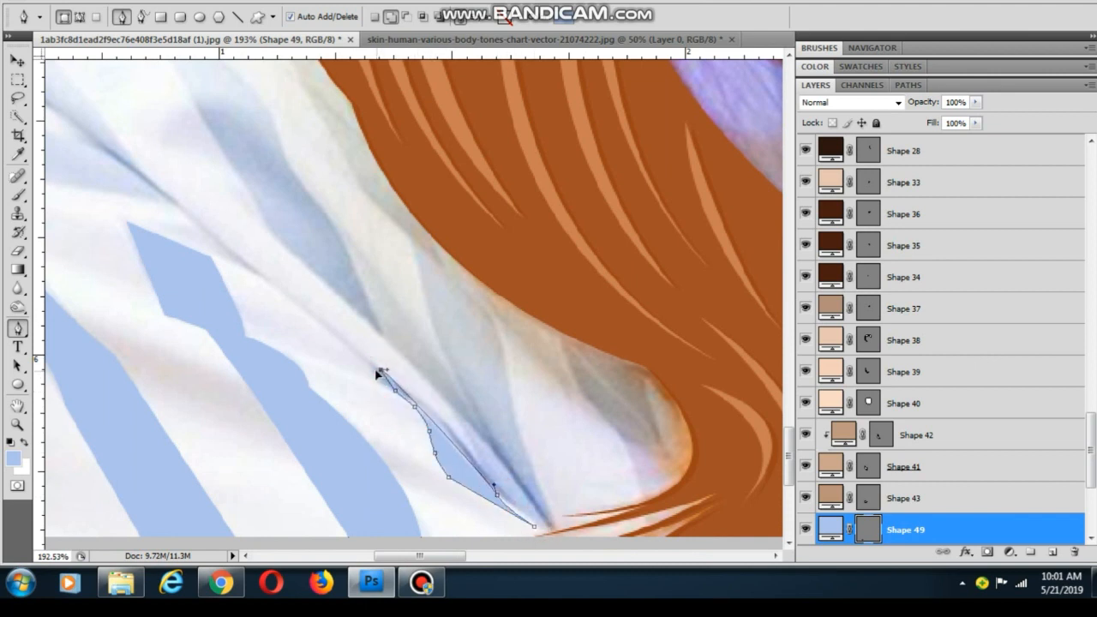
Start a new blue Pen shape at the fold's lower tip, tracing the right edge of the stripe up to the hair
left_click(455, 417)
left_click(557, 533)
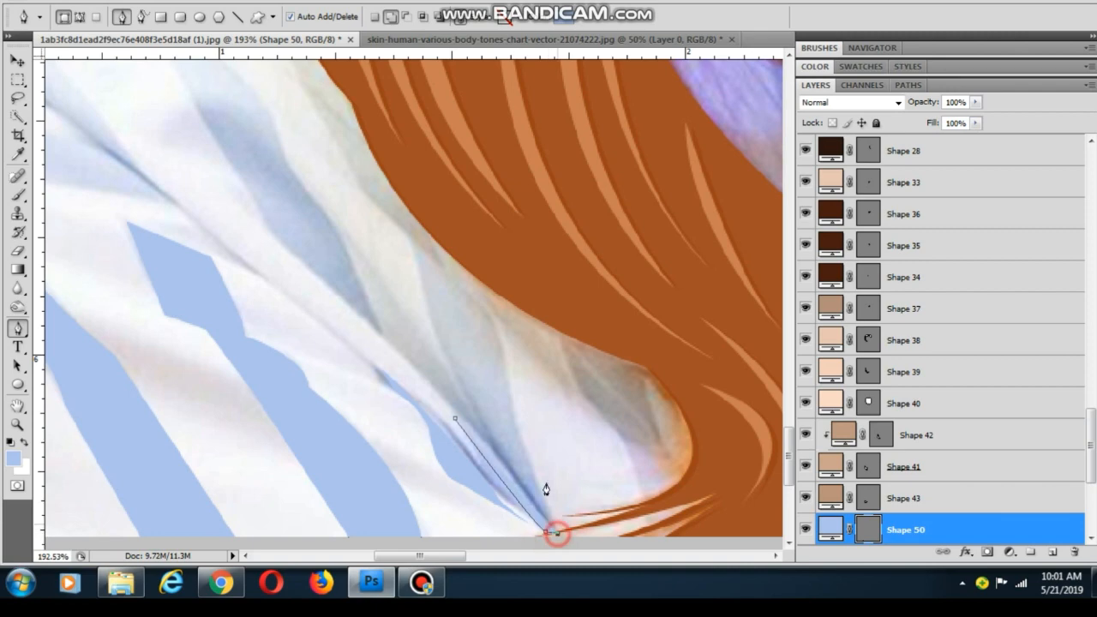
left_click_drag(505, 321, 513, 272)
left_click(507, 344, "alt")
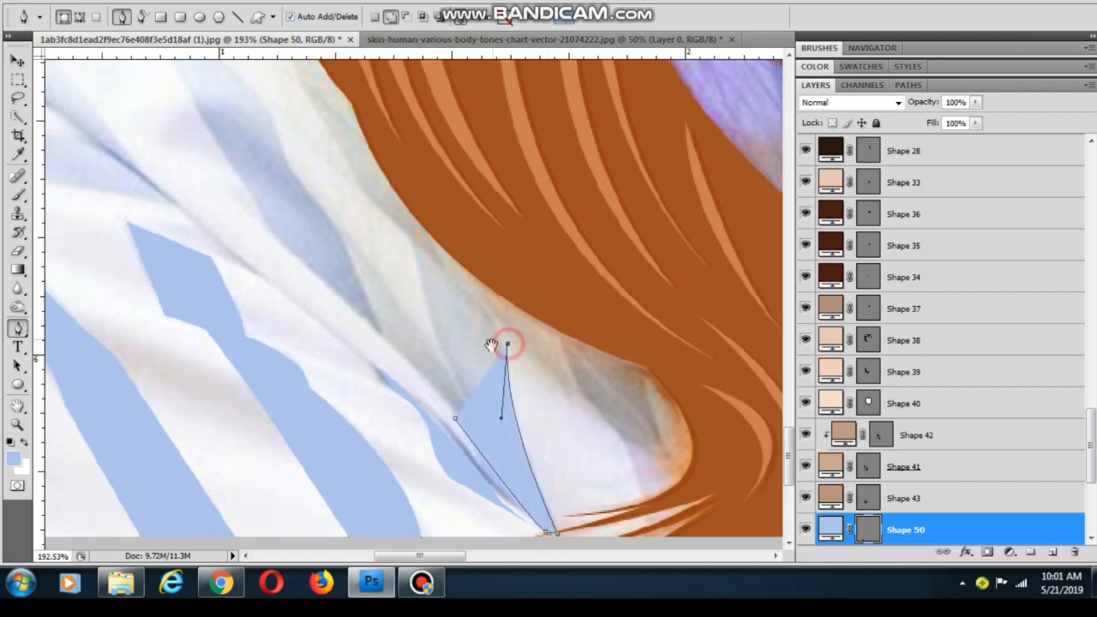
left_click_drag(480, 323, 511, 479)
left_click(493, 416)
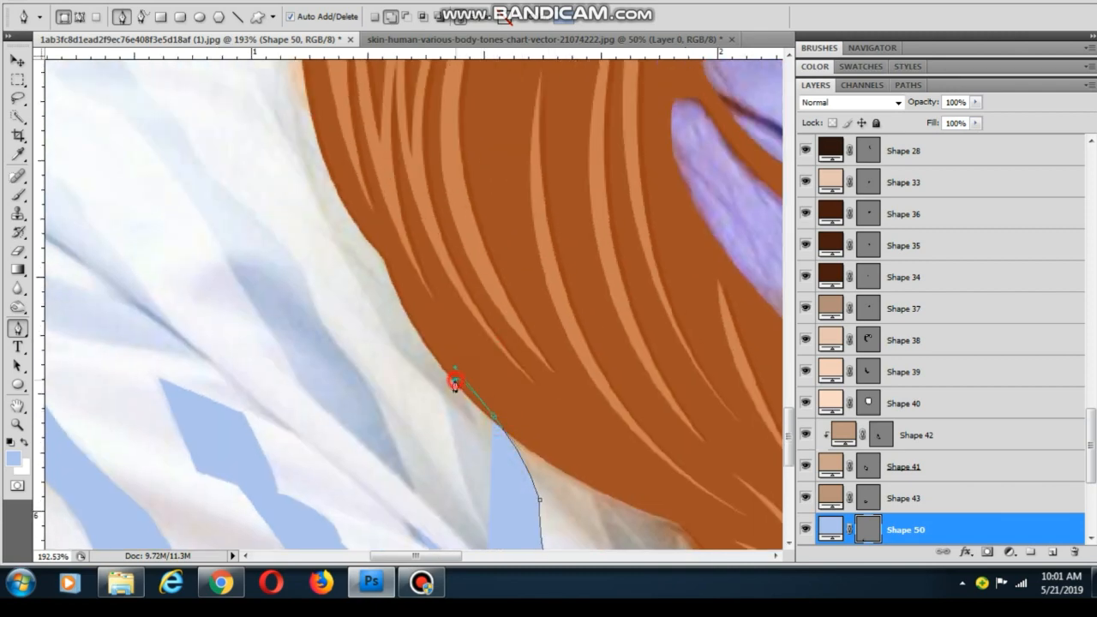
Continue the blue shape's outline upward along the left edge of the hair to the neck
left_click(426, 334)
left_click_drag(411, 330, 488, 422)
left_click(480, 384)
left_click(461, 335)
left_click_drag(429, 296, 419, 280)
left_click_drag(406, 250, 374, 260)
left_click(394, 212)
left_click(411, 217)
left_click(374, 166)
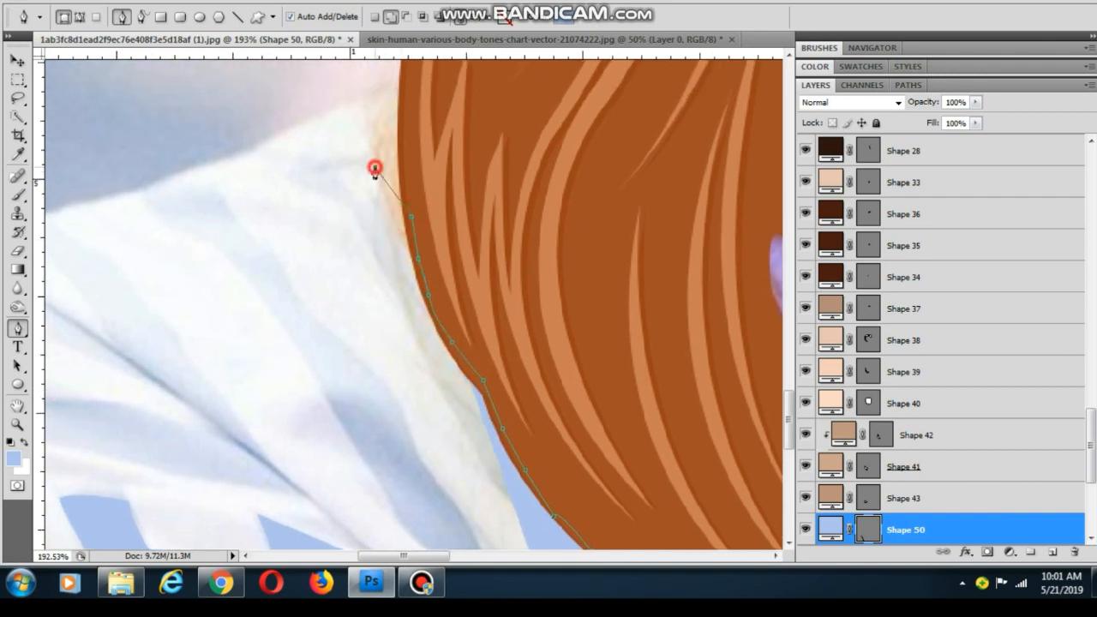
Carry the outline across the stripe's top at the shoulder and lower the shape layer's opacity to 20%
left_click(283, 137)
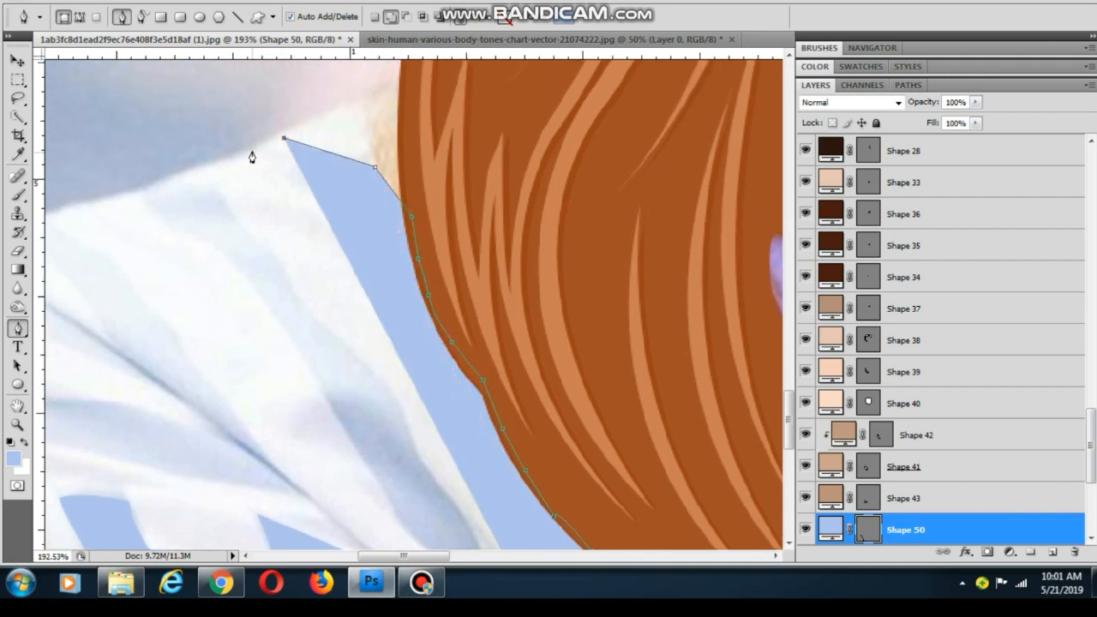
left_click(252, 151)
left_click(334, 192)
left_click(975, 102)
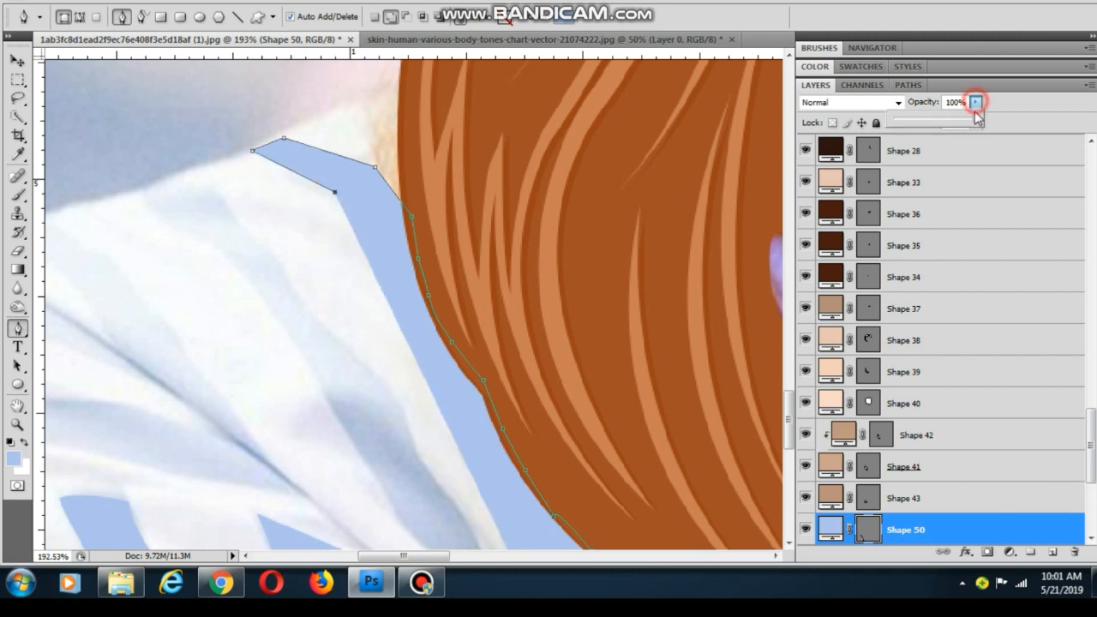
left_click_drag(977, 118, 910, 117)
Trace the inner edge of the stripe beside the hair from the shoulder down to the fold with curved segments
left_click_drag(411, 313, 421, 375)
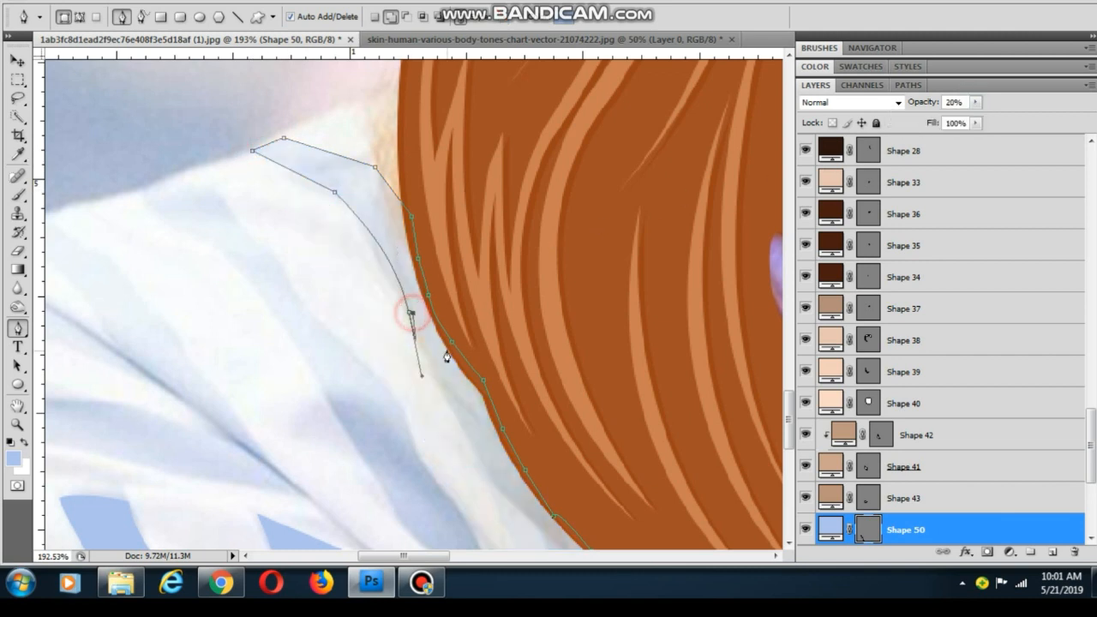
left_click_drag(474, 344, 404, 201)
left_click_drag(428, 345, 447, 253)
left_click(428, 345, "alt")
left_click_drag(469, 326, 480, 306)
left_click(499, 370)
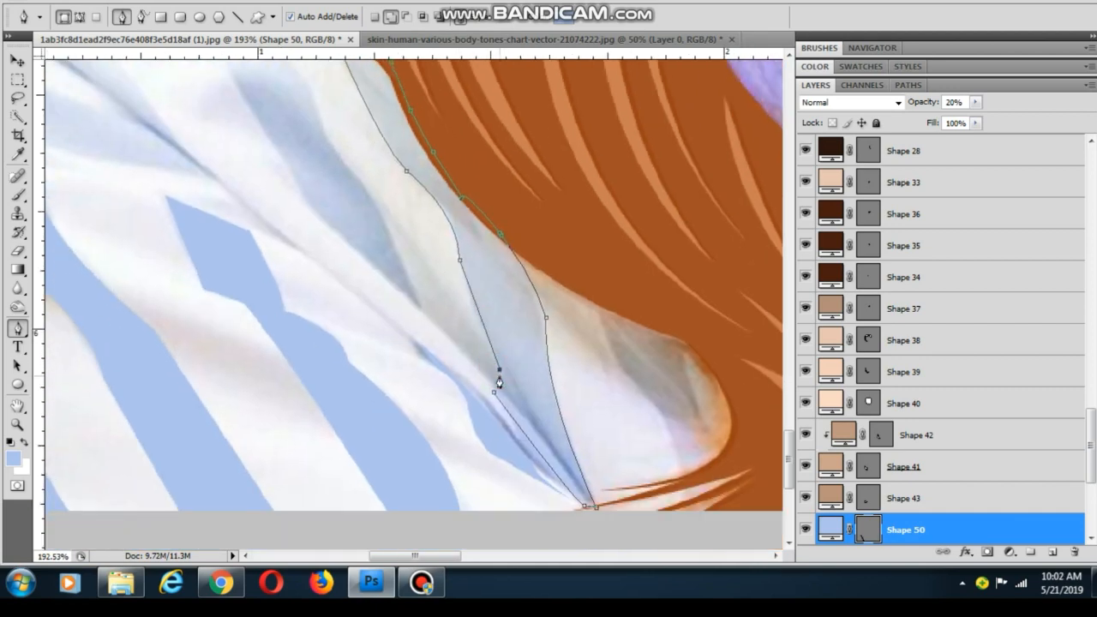
Extend the same outline up the right edge of the second shoulder stripe and across its top at the shoulder line
scroll(418, 390, "down", 2)
left_click_drag(397, 315, 402, 425)
left_click(396, 315, "alt")
left_click_drag(366, 349, 362, 318)
left_click_drag(319, 350, 333, 406)
left_click(319, 351, "alt")
left_click(318, 349)
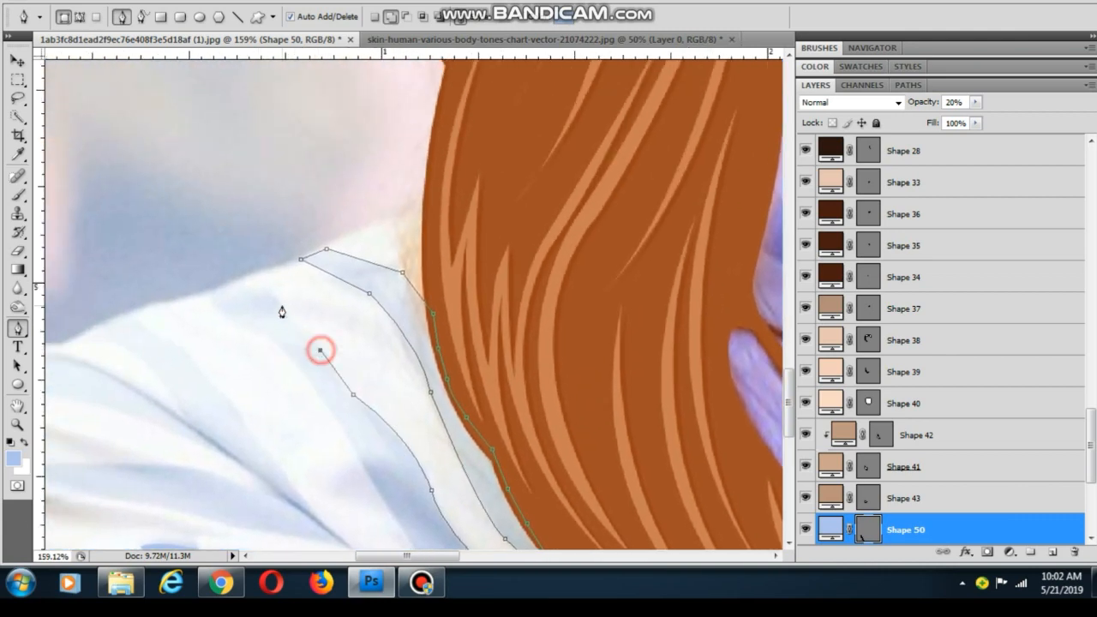
left_click(282, 303)
left_click(200, 286)
Trace the left edge of the second shoulder stripe back down to its point at the fold
left_click(263, 334)
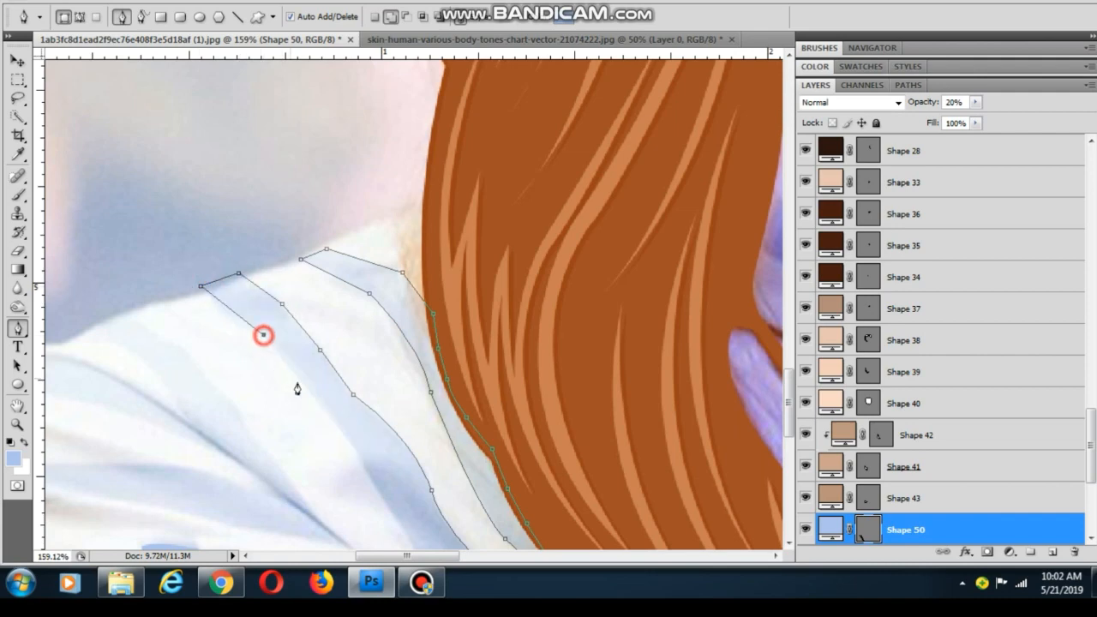
left_click_drag(351, 480, 353, 293)
left_click(377, 360, "alt")
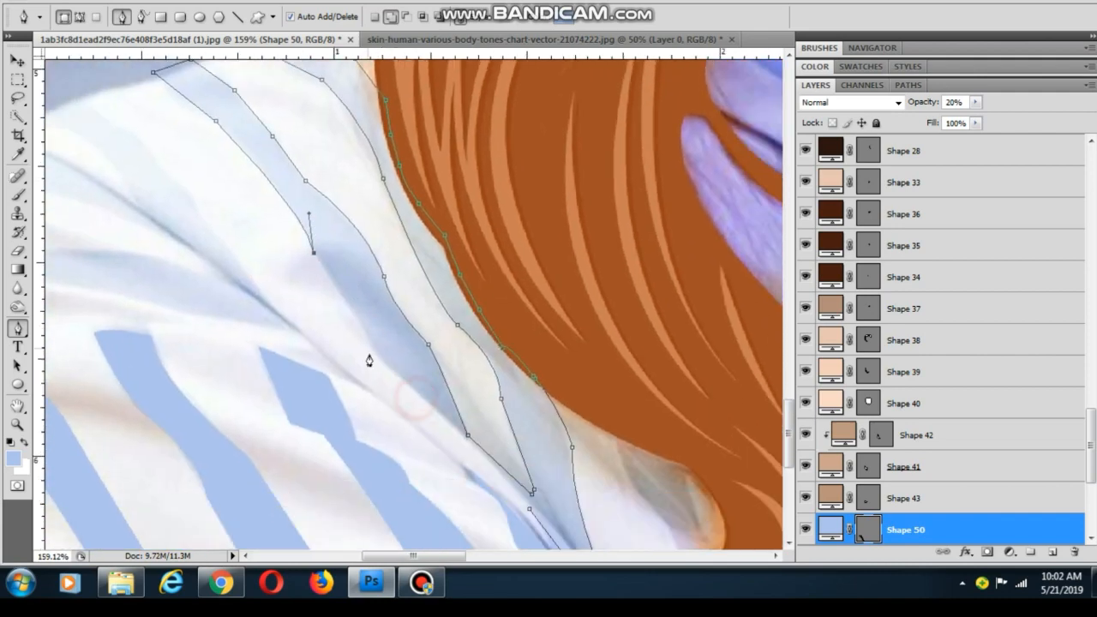
left_click(372, 352)
left_click_drag(432, 397, 411, 366)
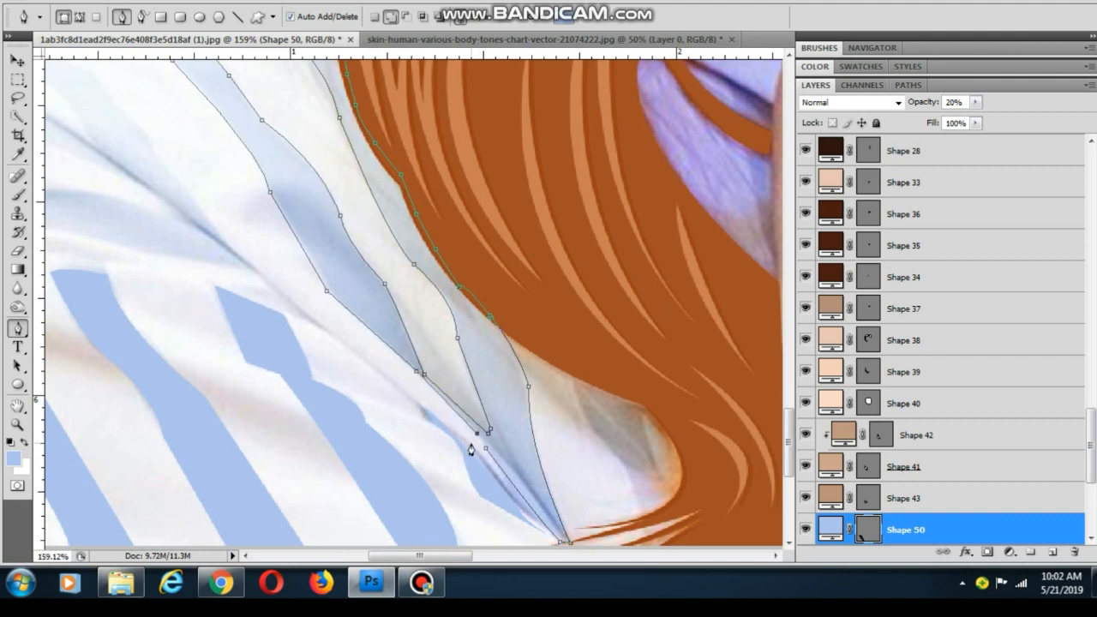
Follow the fold upward, then trace the third shoulder stripe's right edge and its top at the shoulder line
left_click(402, 393)
left_click_drag(354, 352, 440, 409)
left_click(337, 320)
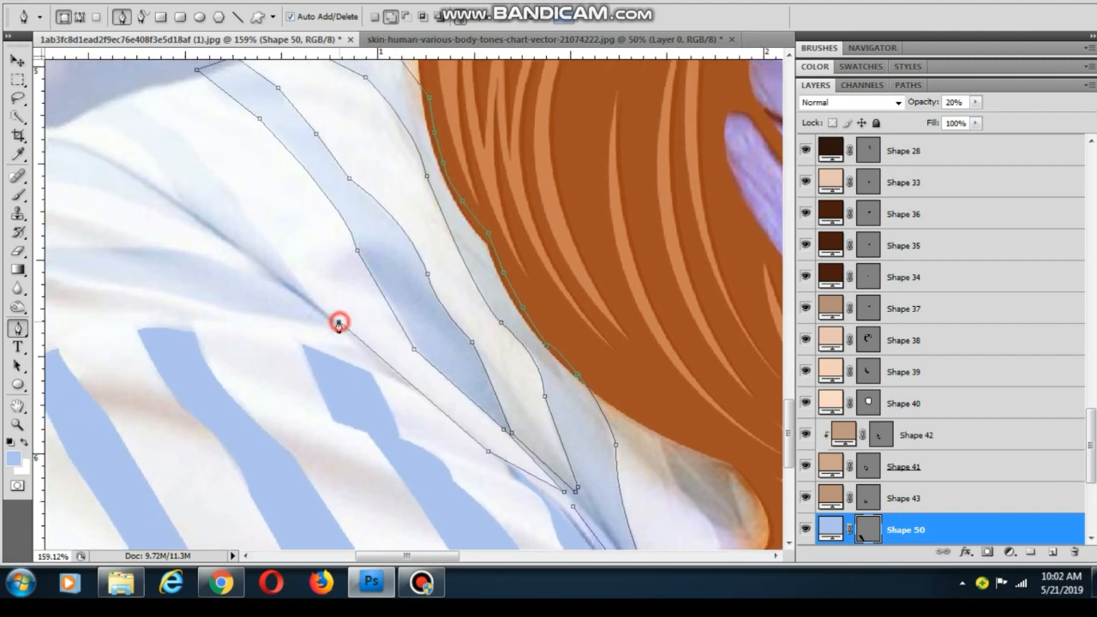
left_click_drag(313, 300, 433, 404)
left_click(449, 378)
left_click_drag(278, 221, 213, 210)
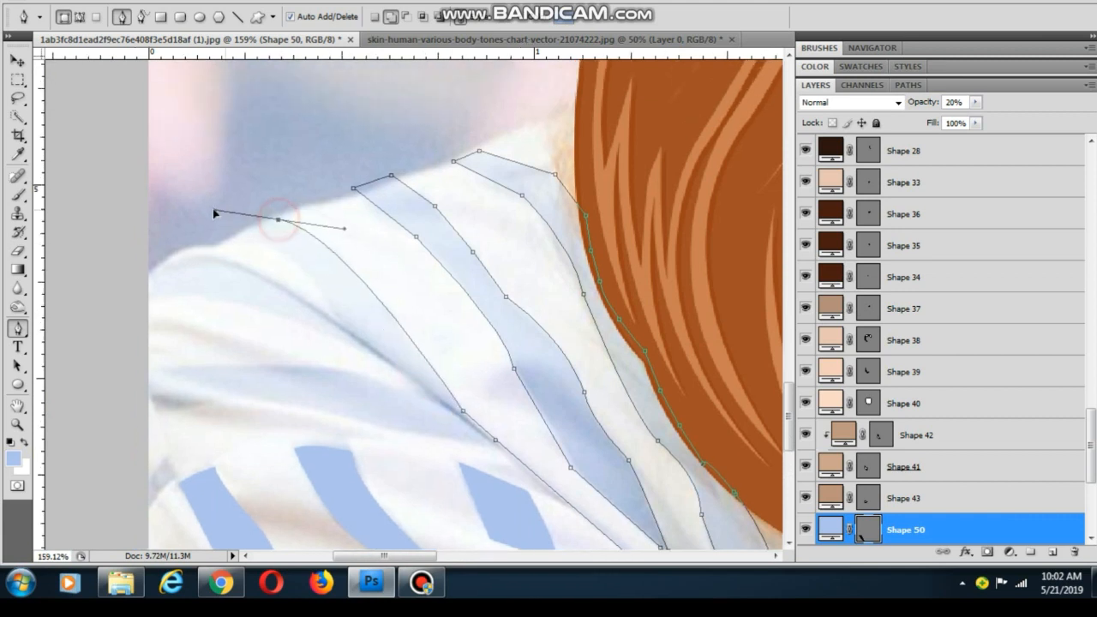
left_click(250, 227)
Outline the third stripe's lower edge and the fourth stripe around the shoulder, curving past the canvas edge and back to the fold
left_click_drag(272, 272, 287, 196)
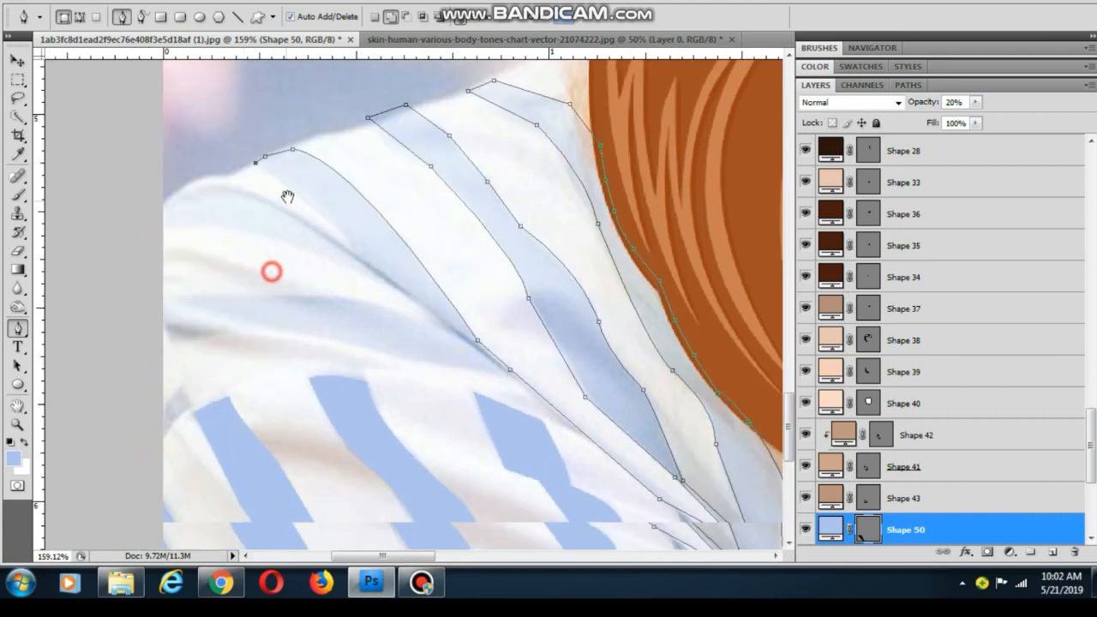
left_click_drag(380, 261, 388, 281)
left_click_drag(218, 174, 179, 175)
left_click(218, 175, "alt")
left_click_drag(226, 203, 243, 222)
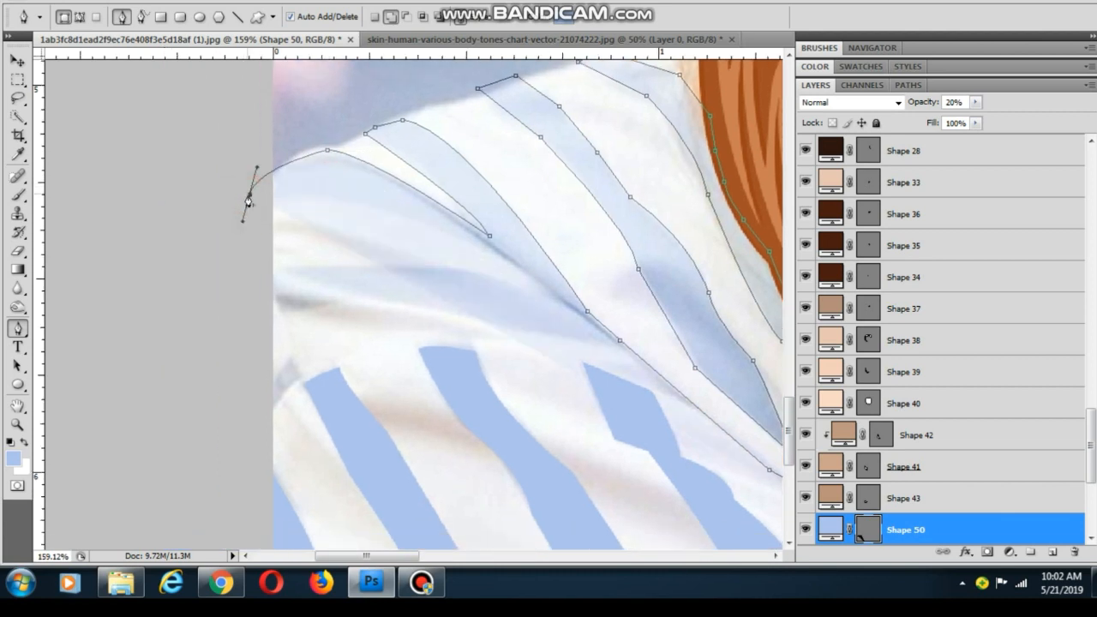
left_click_drag(548, 299, 650, 395)
left_click(548, 299, "alt")
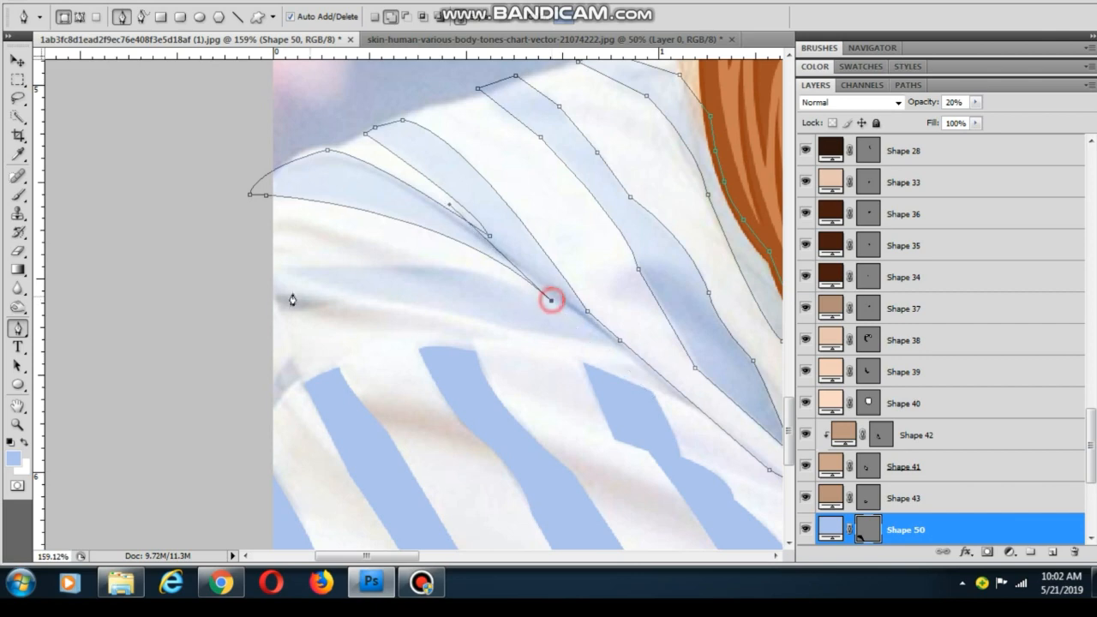
Outline the lowest stripe above the fold out to the canvas edge and back, then follow the fold down and close the shape
left_click_drag(264, 280, 102, 339)
left_click_drag(265, 280, 265, 322)
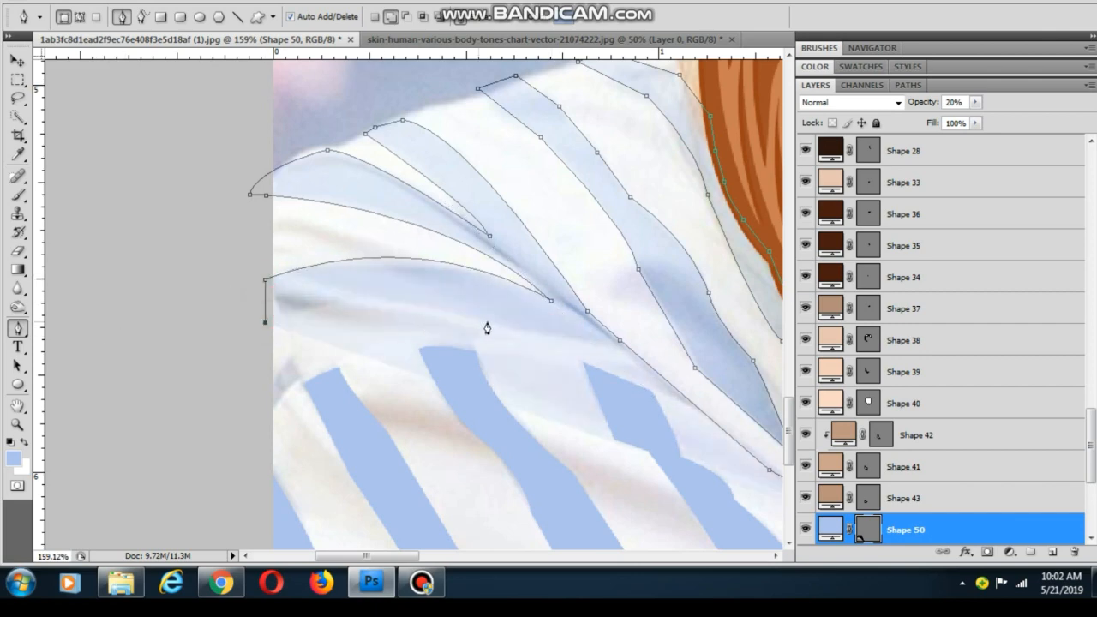
left_click_drag(604, 346, 435, 284)
left_click(604, 346, "alt")
left_click_drag(654, 427, 471, 369)
left_click(526, 373)
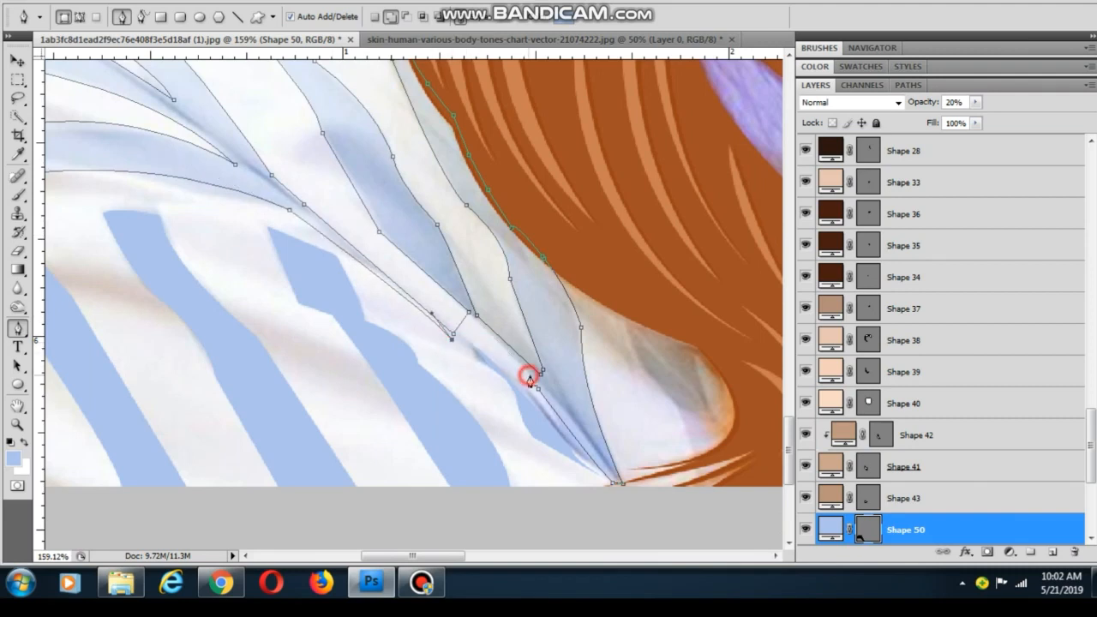
left_click(527, 386)
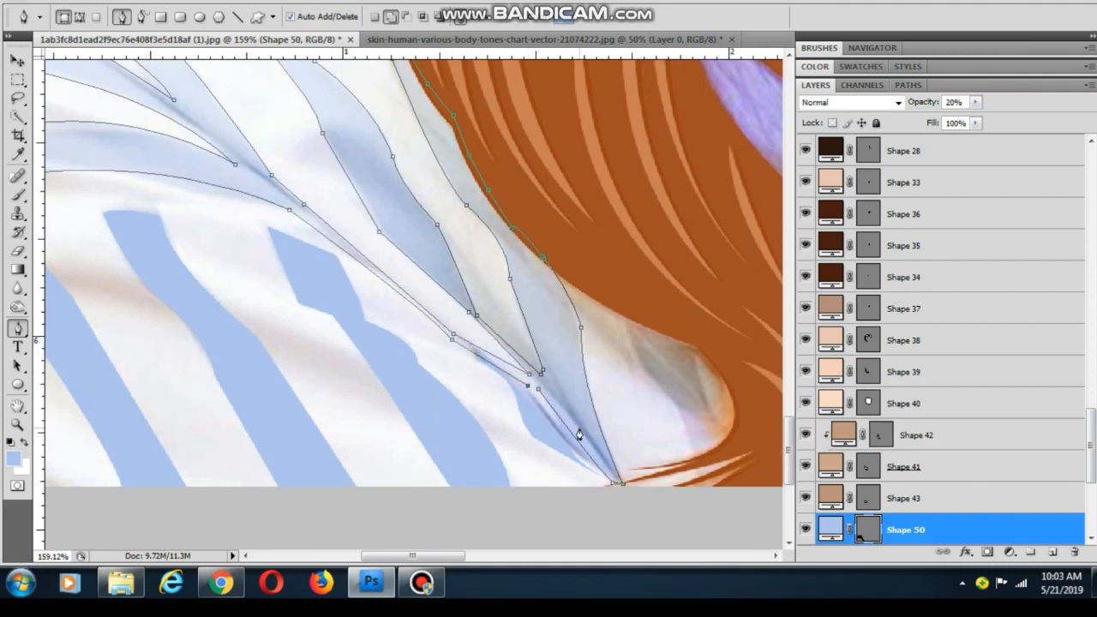
left_click(538, 387)
Set the combined stripe shape's opacity back to 100% and deselect its layer with the Move tool
scroll(587, 331, "down", 3)
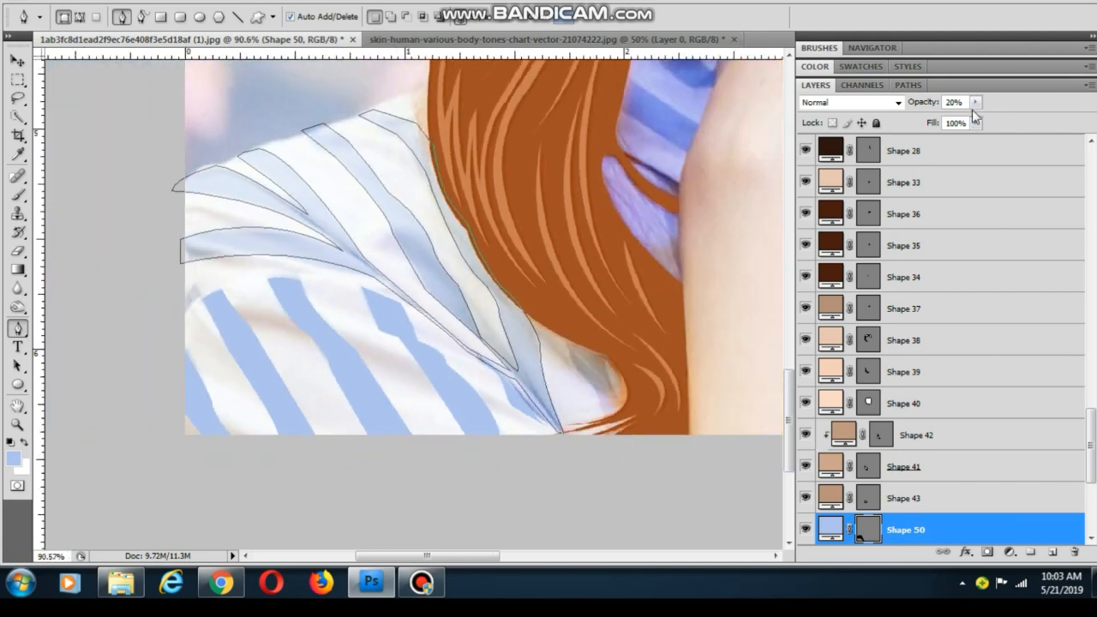
left_click(974, 102)
left_click_drag(974, 123, 1041, 120)
scroll(918, 434, "down", 3)
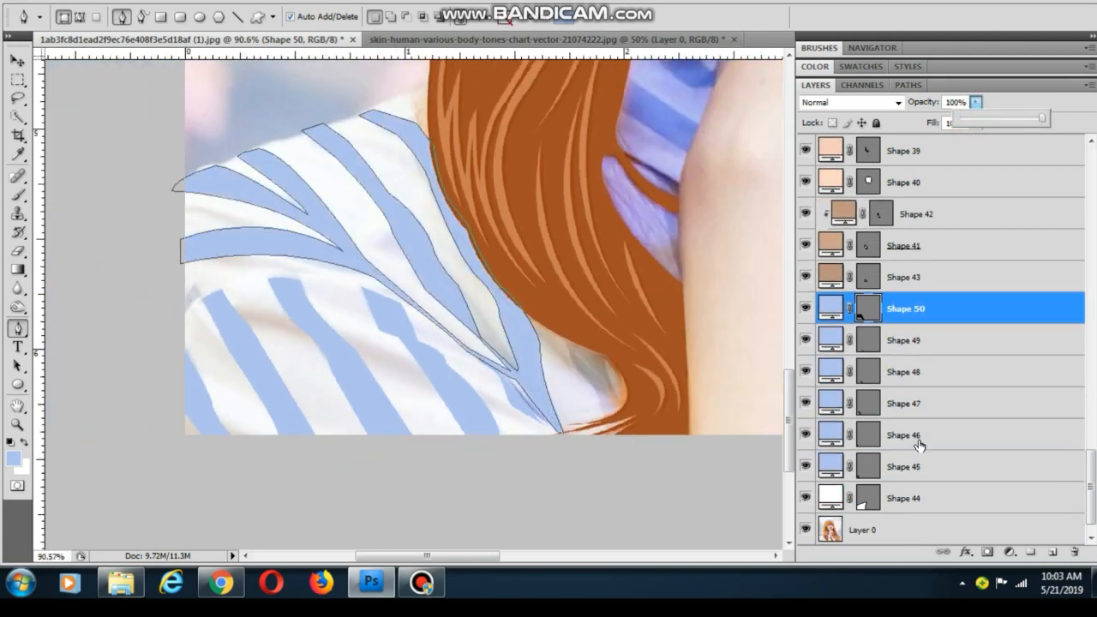
left_click(19, 57)
left_click(81, 152)
scroll(228, 306, "up", 3)
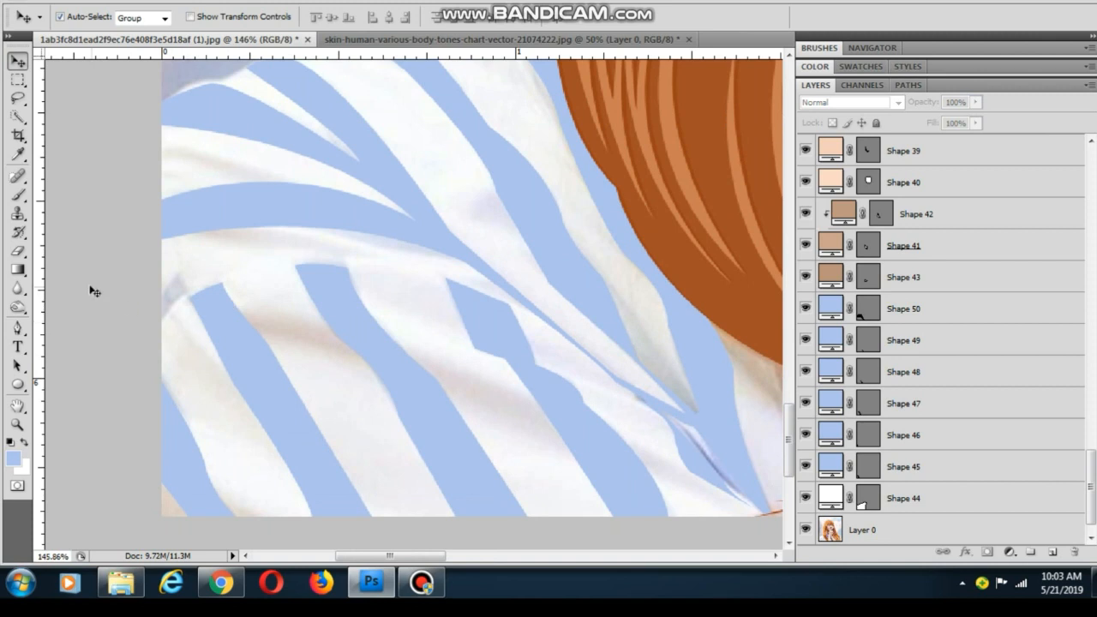
Outline a long thin fold-shadow shape with the Pen tool, running diagonally across the lower sleeve stripes to the hair tips
scroll(78, 280, "down", 1)
left_click(17, 332)
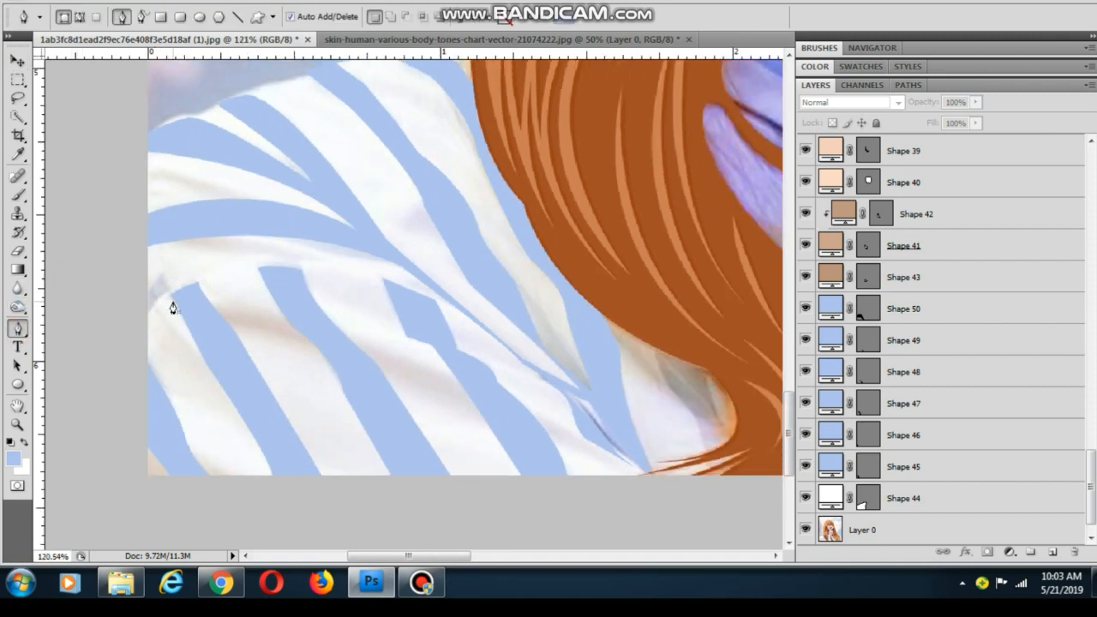
left_click(173, 301)
left_click_drag(436, 398, 479, 420)
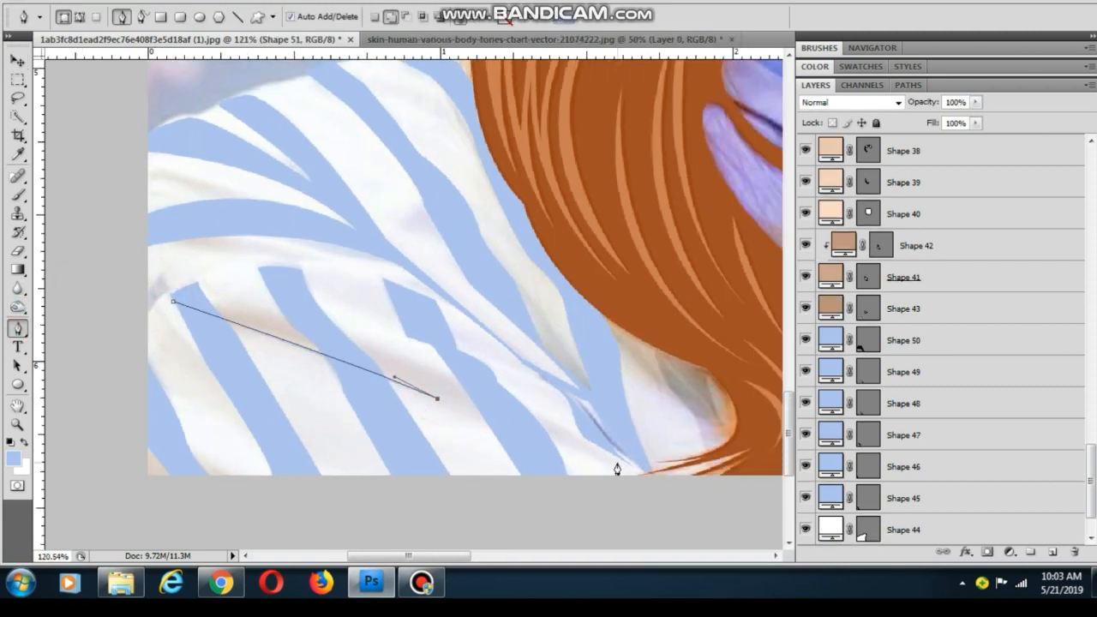
left_click(649, 472)
left_click_drag(434, 368, 344, 336)
left_click(434, 368, "alt")
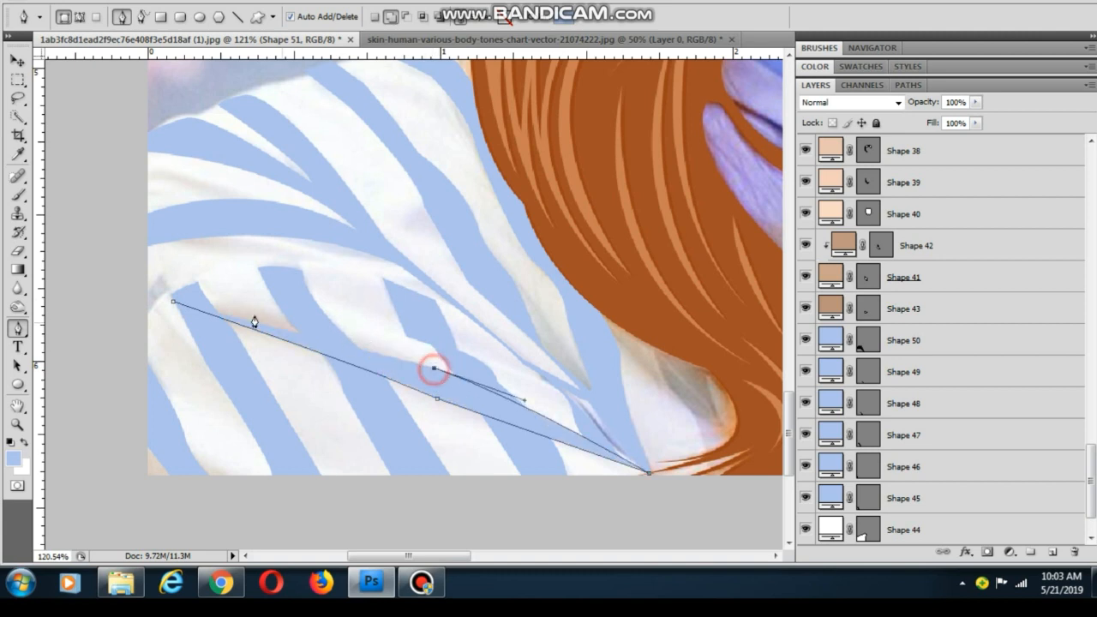
left_click(174, 303)
Recolor the new fold-shadow shape to grey #989ba1
scroll(864, 501, "down", 1)
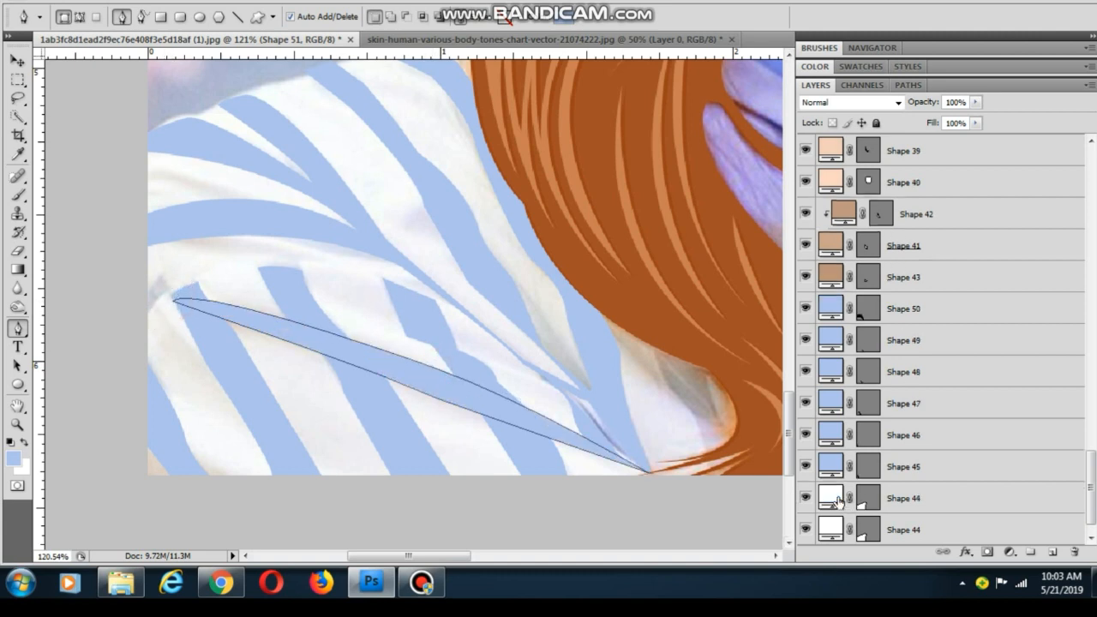
scroll(423, 338, "up", 1)
left_click(12, 60)
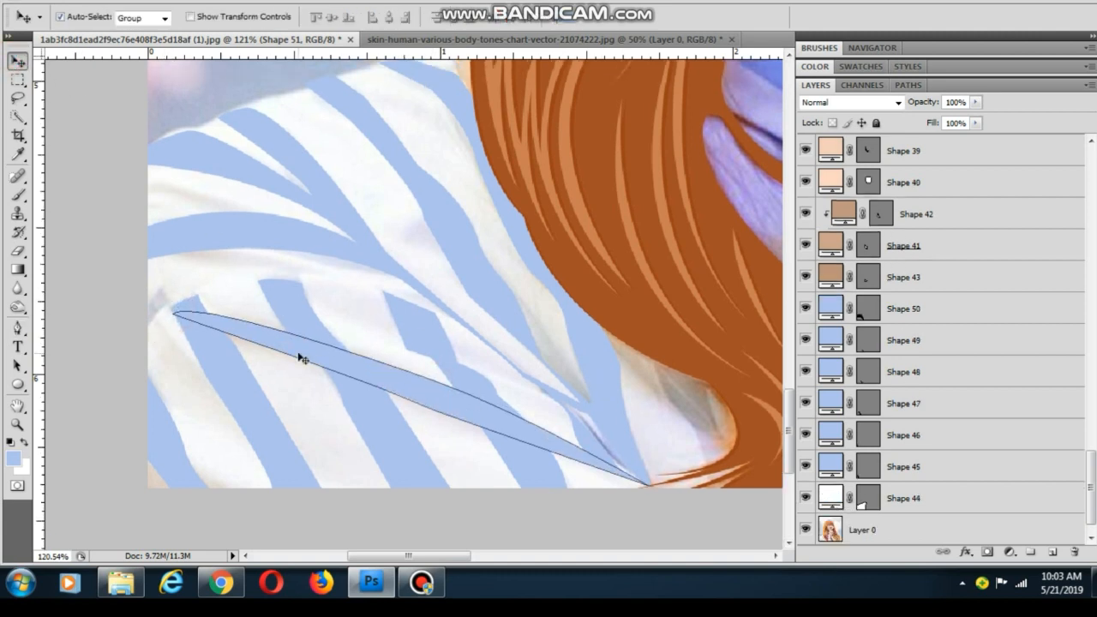
scroll(866, 212, "up", 10)
double_click(833, 148)
left_click(686, 212)
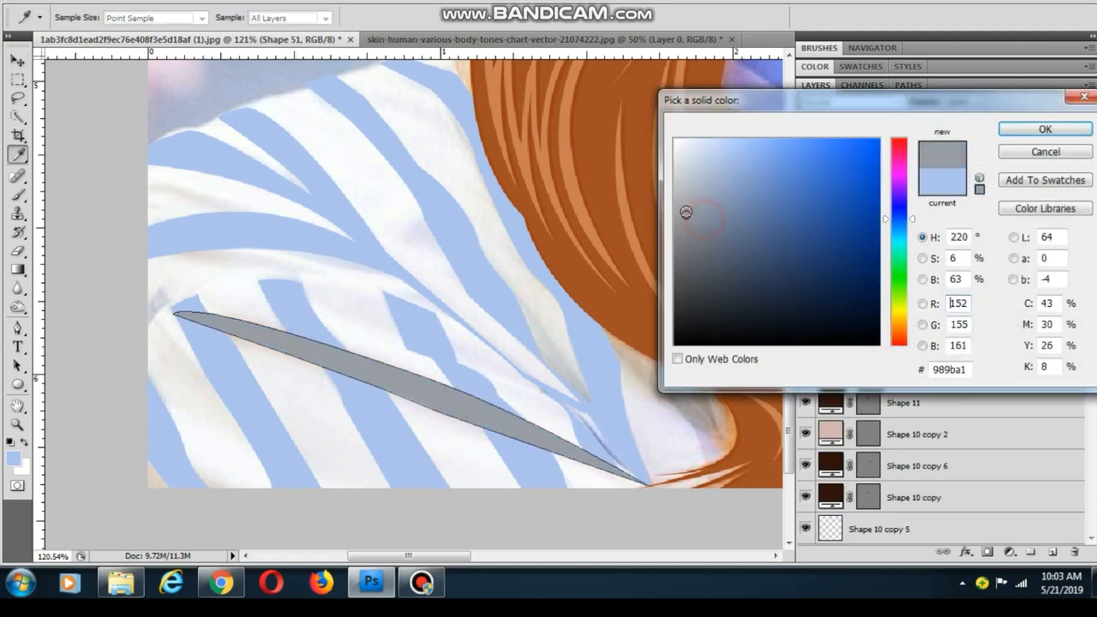
left_click(1083, 129)
Lower the grey fold-shadow shape's opacity to 23% and deselect its layer
right_click(919, 153)
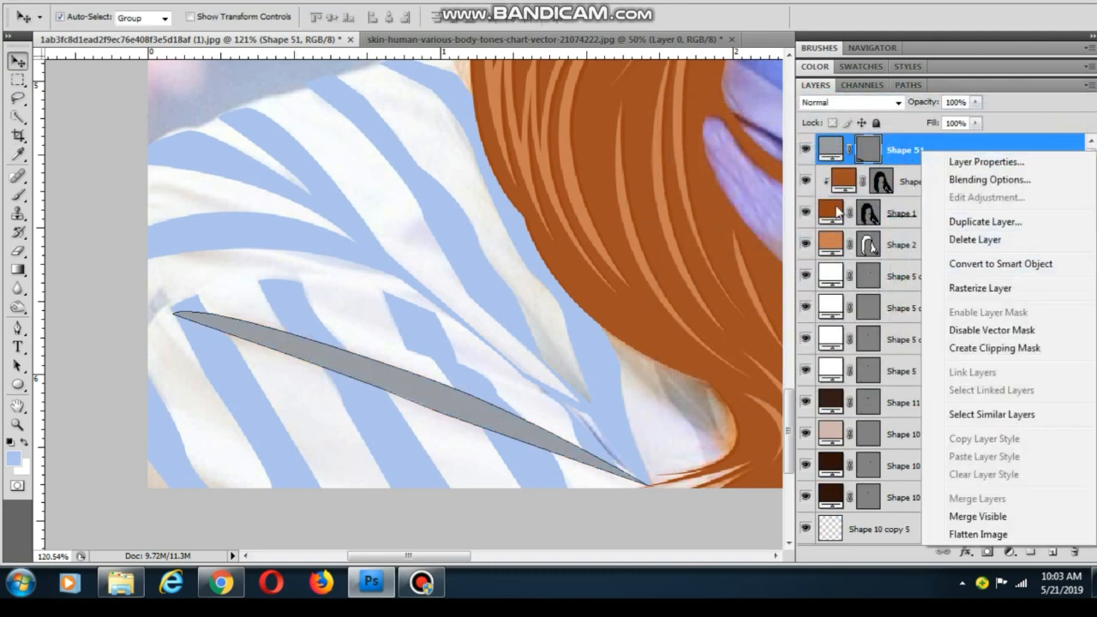
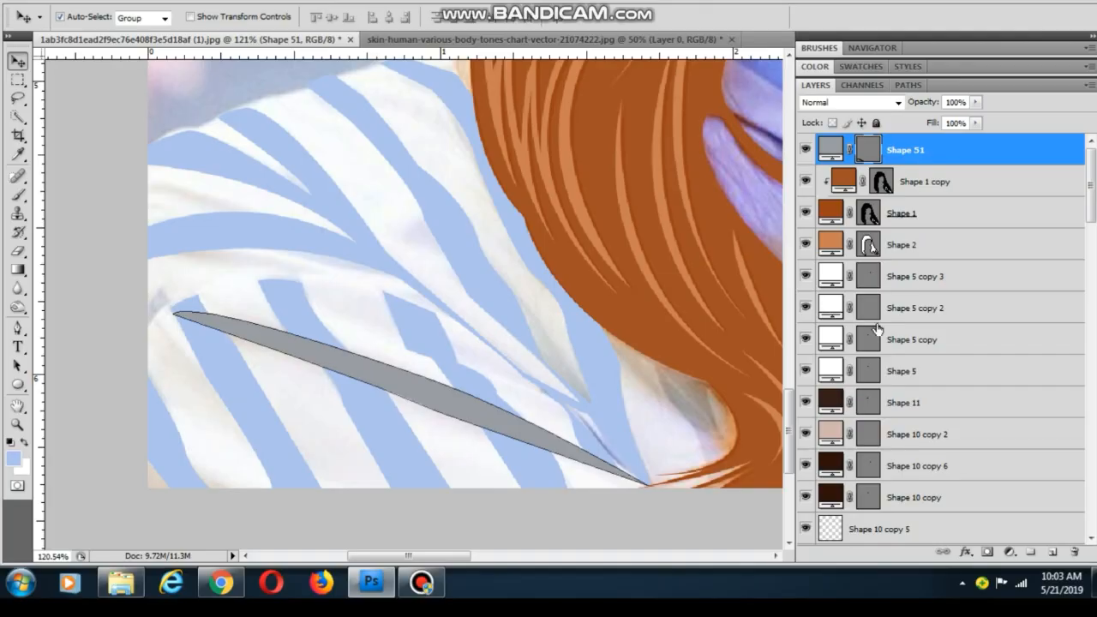
left_click(975, 102)
left_click_drag(978, 120, 934, 127)
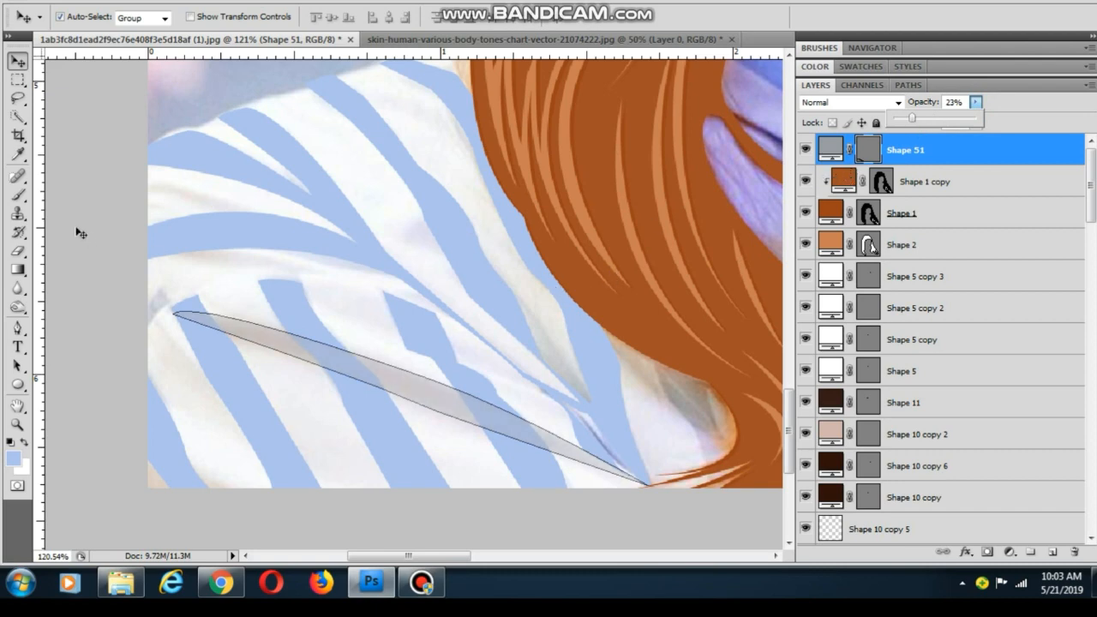
left_click(92, 200)
Set the white shirt base shape's opacity to 100% and deselect its layer
left_click(342, 296)
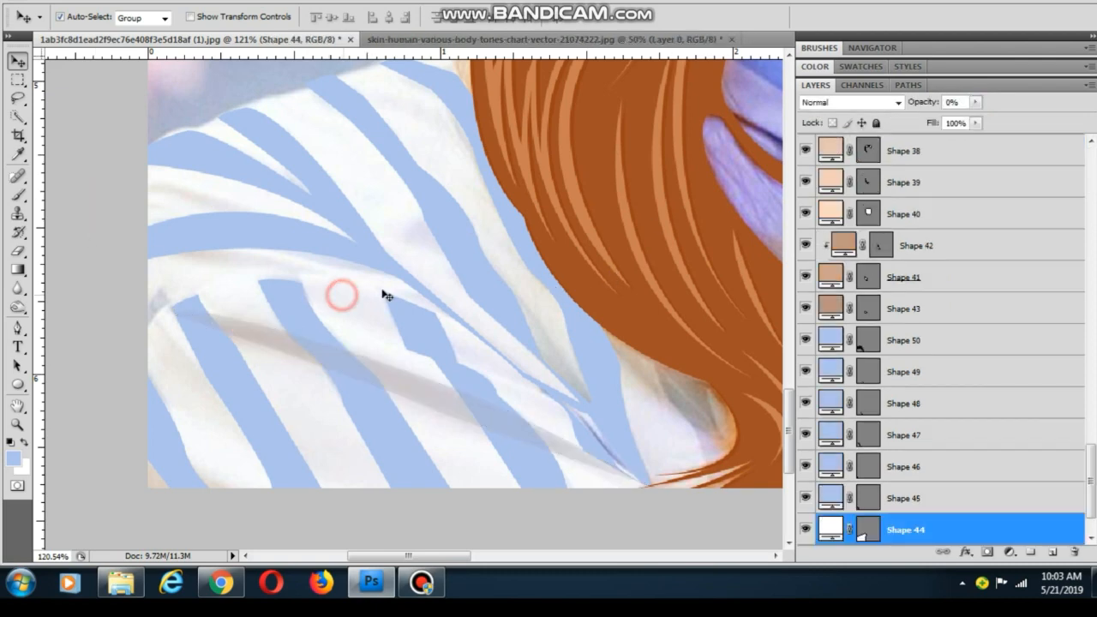
left_click(976, 106)
left_click_drag(976, 123, 1065, 125)
left_click(78, 237)
Reduce the white shirt base shape's opacity to 35% so the photo's collar area can be traced
scroll(130, 293, "down", 3)
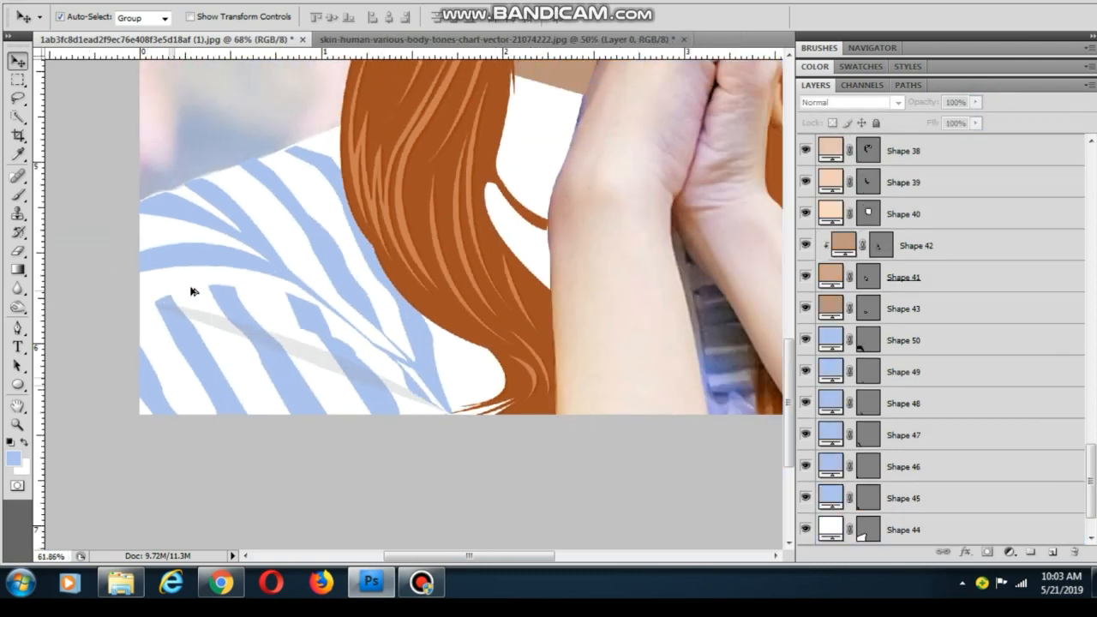
scroll(225, 264, "down", 4)
scroll(226, 265, "up", 7)
left_click_drag(274, 199, 327, 323)
scroll(326, 319, "down", 6)
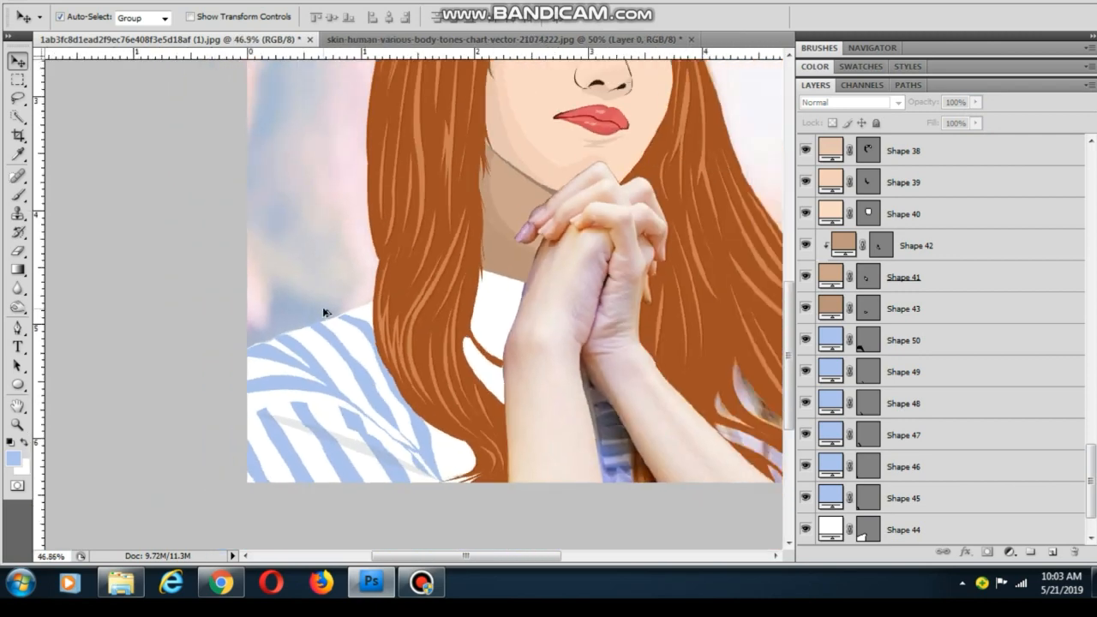
scroll(341, 381, "down", 3)
scroll(367, 257, "up", 5)
left_click(364, 266)
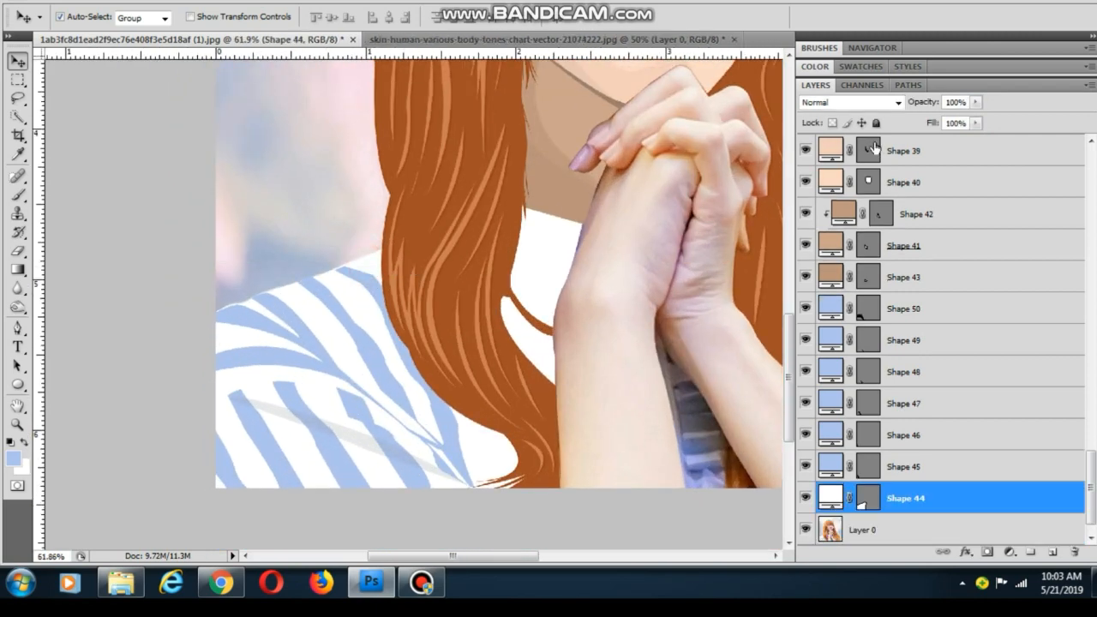
left_click(976, 102)
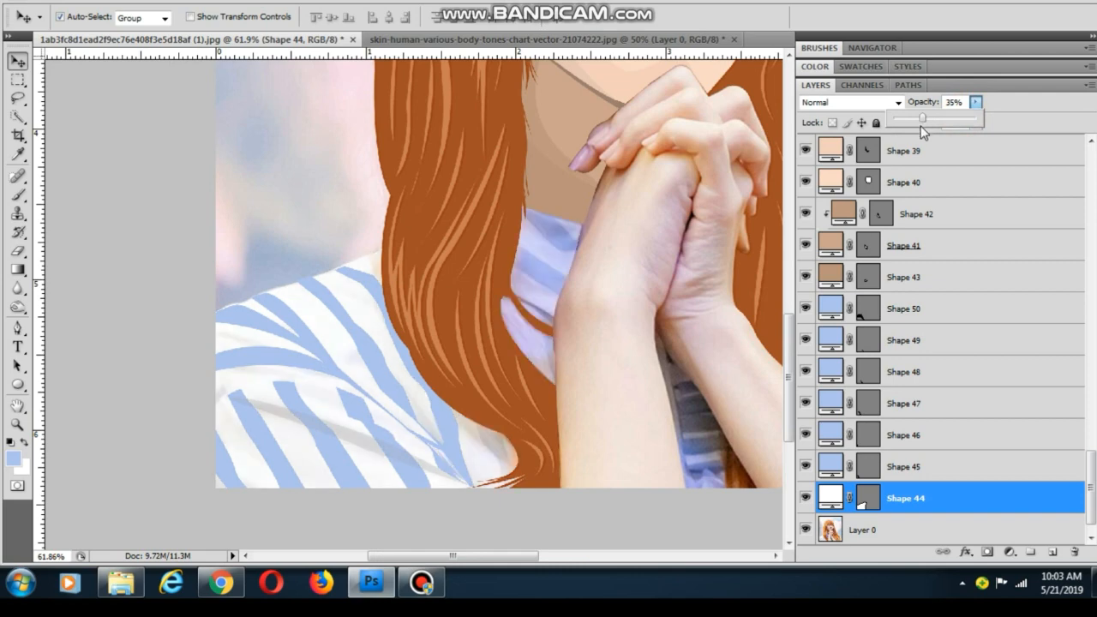
Trace the lower wide collar stripe between the hair and the forearm as a closed blue Pen shape
scroll(371, 294, "up", 2)
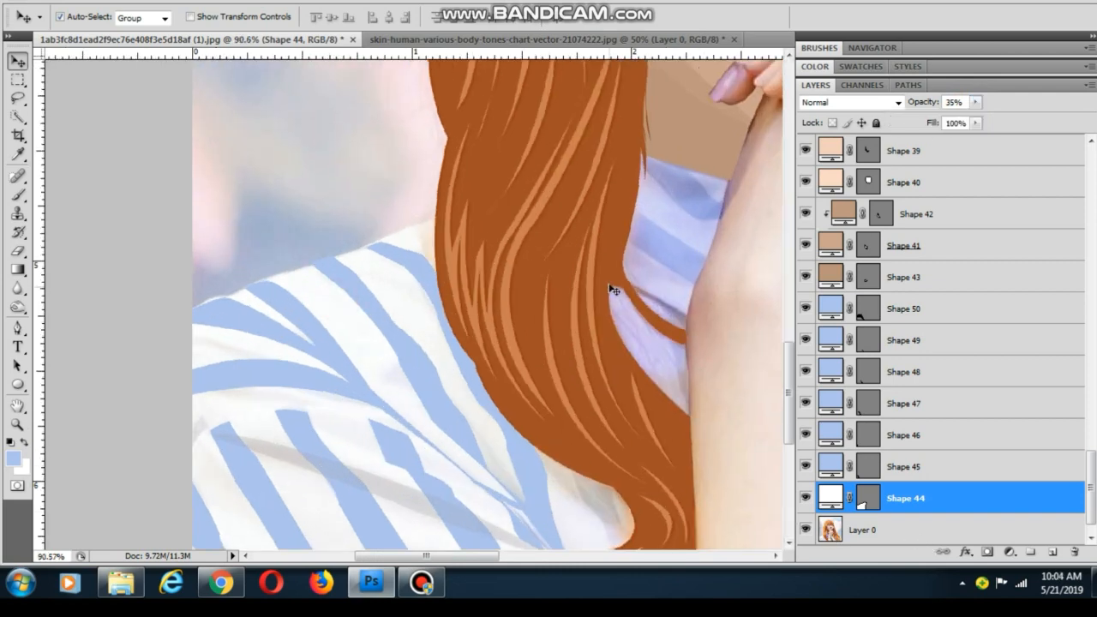
left_click_drag(659, 224, 528, 293)
key("ctrl+z")
left_click(385, 161)
left_click_drag(663, 254, 441, 292)
scroll(450, 294, "up", 4)
left_click(438, 289)
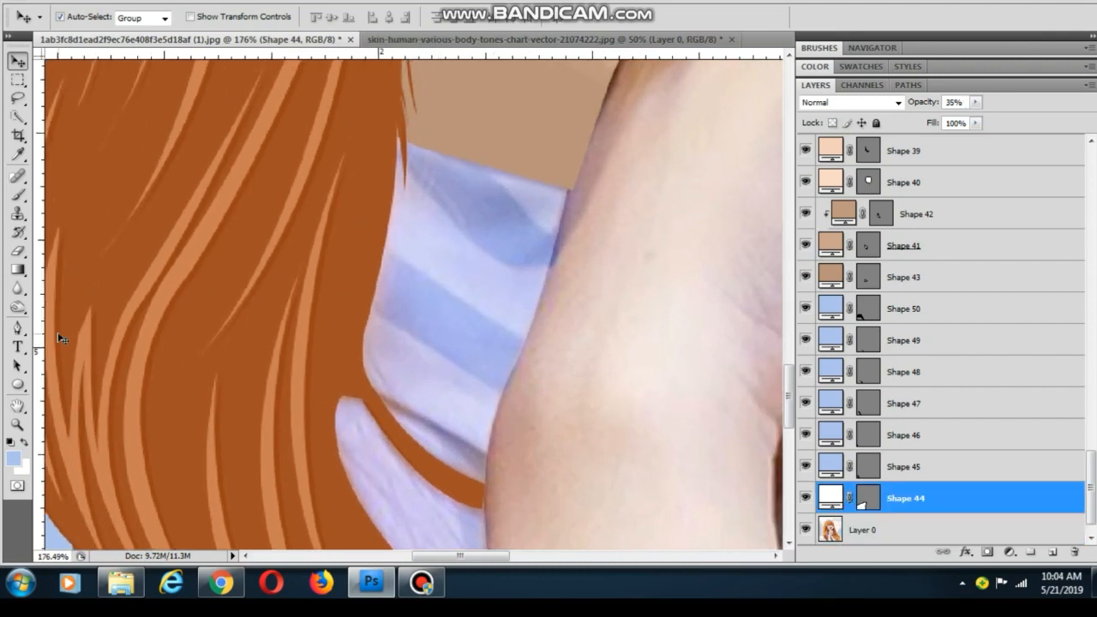
left_click(17, 328)
scroll(392, 283, "up", 2)
left_click(373, 229)
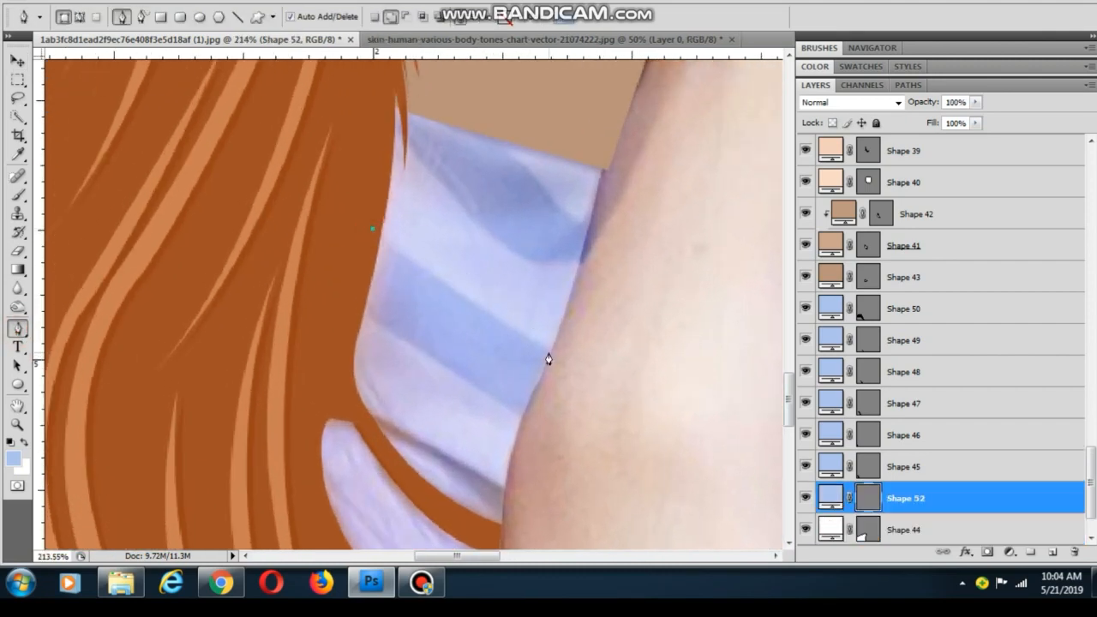
left_click(548, 354)
left_click(570, 363)
left_click(529, 423)
left_click(346, 314)
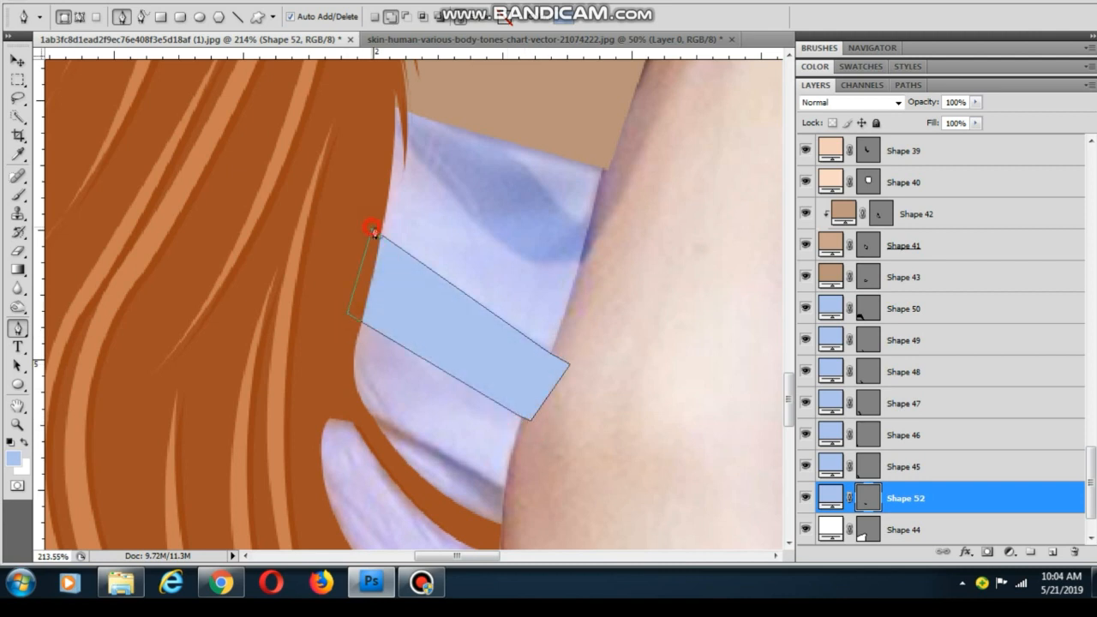
Trace the upper collar stripe below the neck as a closed blue shape, curving along its lower edge
left_click_drag(421, 136, 385, 213)
left_click(342, 188)
left_click_drag(526, 346, 511, 345)
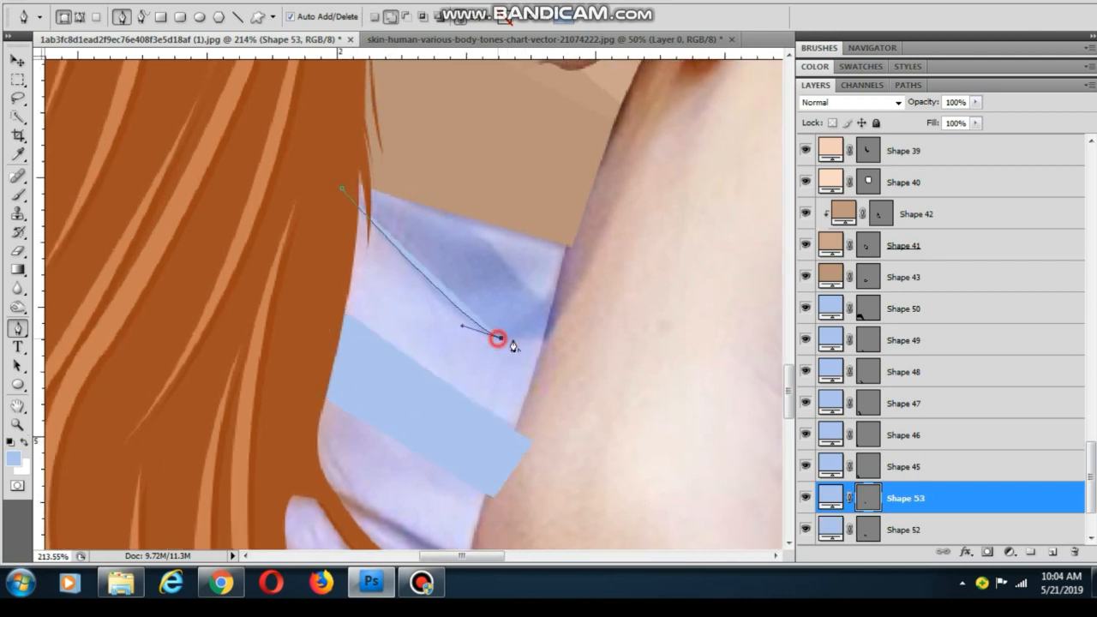
left_click(554, 342)
left_click(570, 302)
left_click(536, 301)
left_click(472, 217)
left_click(412, 191)
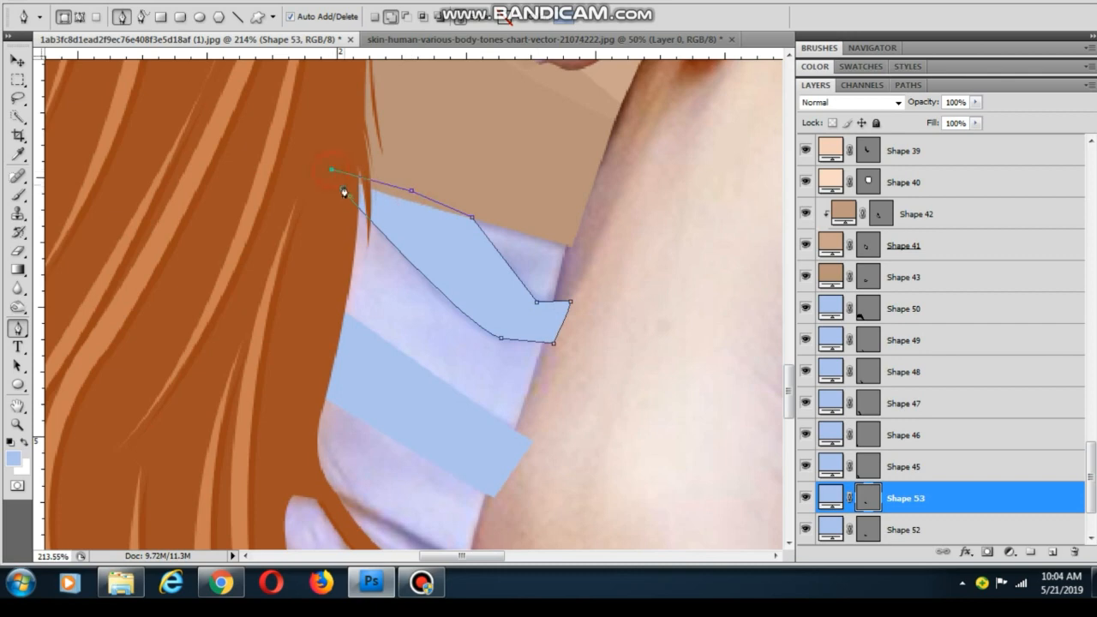
left_click(342, 188)
Trace the narrow stripe along the collar's lower fold, from the hair strand to the forearm, as a blue shape
left_click_drag(399, 337, 439, 204)
left_click(355, 351)
left_click(522, 437)
left_click_drag(521, 413, 531, 342)
left_click(532, 396)
left_click(408, 317)
left_click(367, 283)
Trace the triangular blue patch beside the forearm in the shirt gap below the hair strand
left_click_drag(497, 382, 457, 277)
left_click(430, 304)
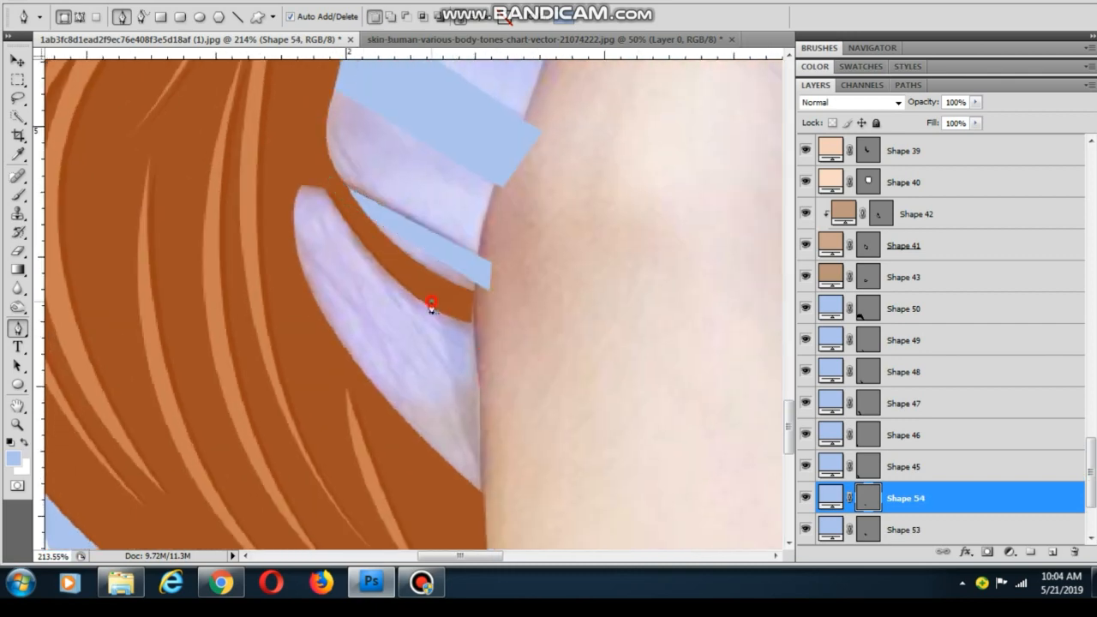
left_click(483, 480)
left_click(494, 346)
left_click(479, 315)
left_click(432, 304)
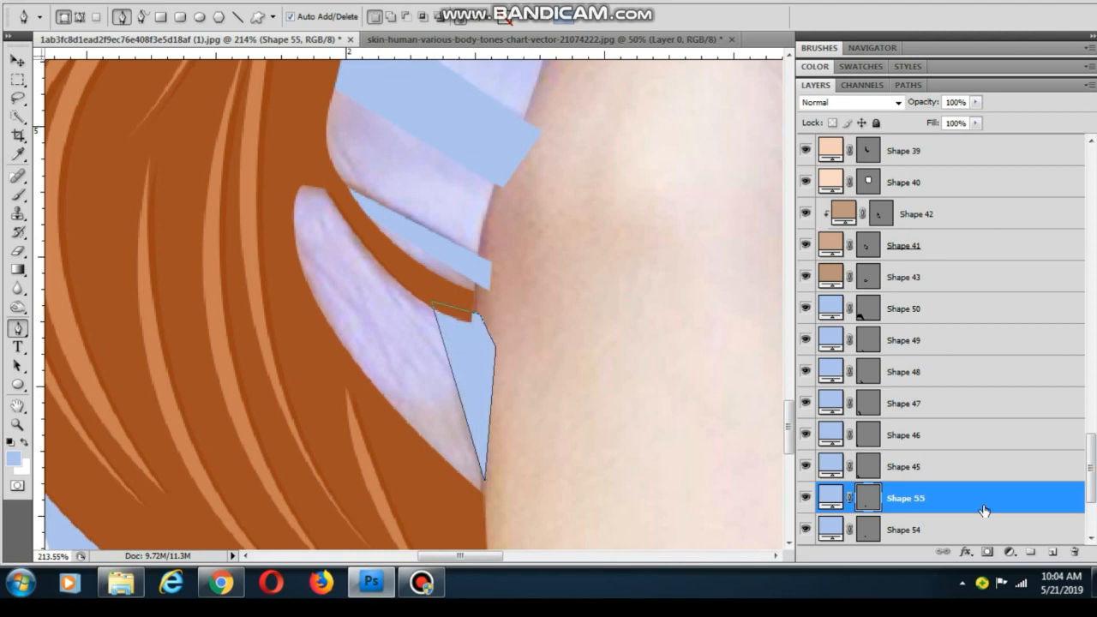
Make clipping masks of the triangular patch beside the forearm and the narrow collar stripe
right_click(983, 510)
left_click(966, 362)
left_click(17, 60)
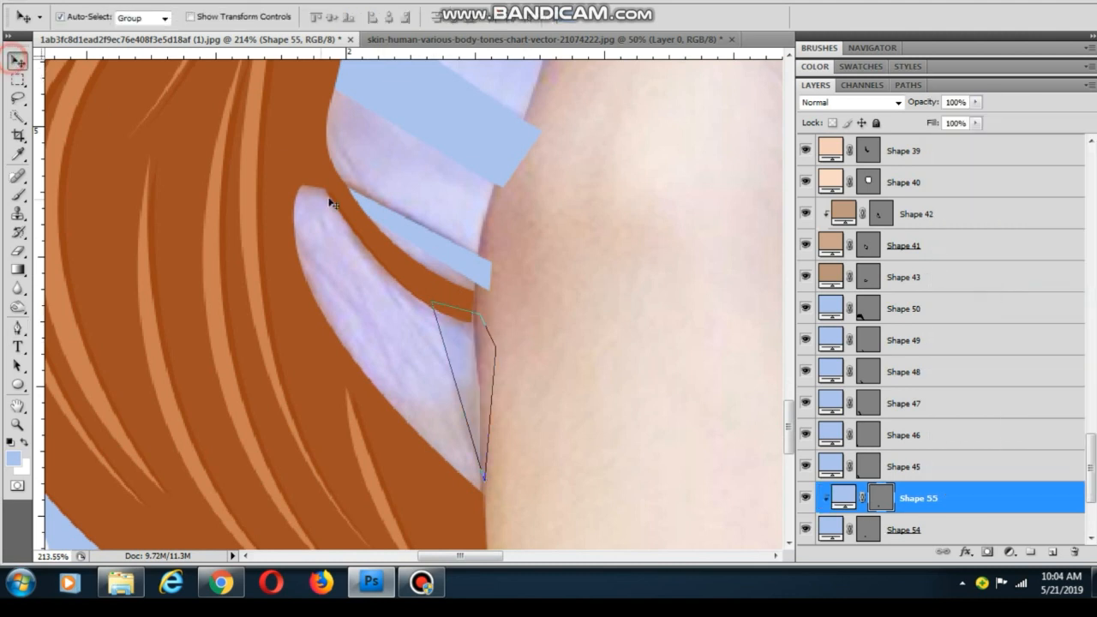
left_click(377, 218)
right_click(916, 534)
left_click(979, 341)
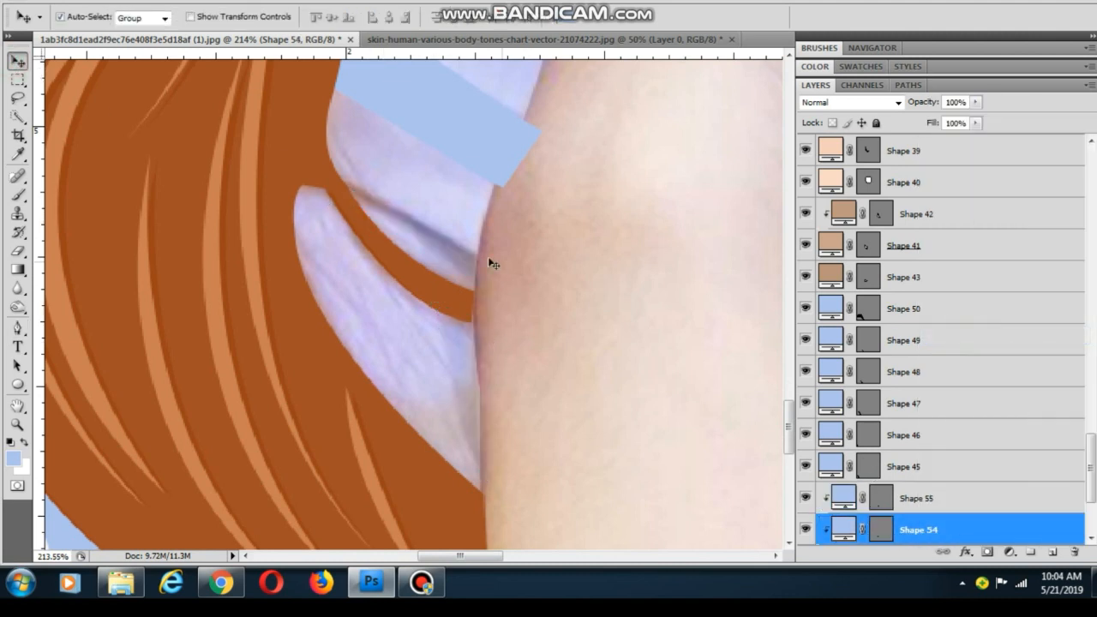
Make clipping masks of the two wide collar stripes so all collar stripes clip to the white shirt base shape
left_click(470, 129)
right_click(895, 520)
left_click(961, 319)
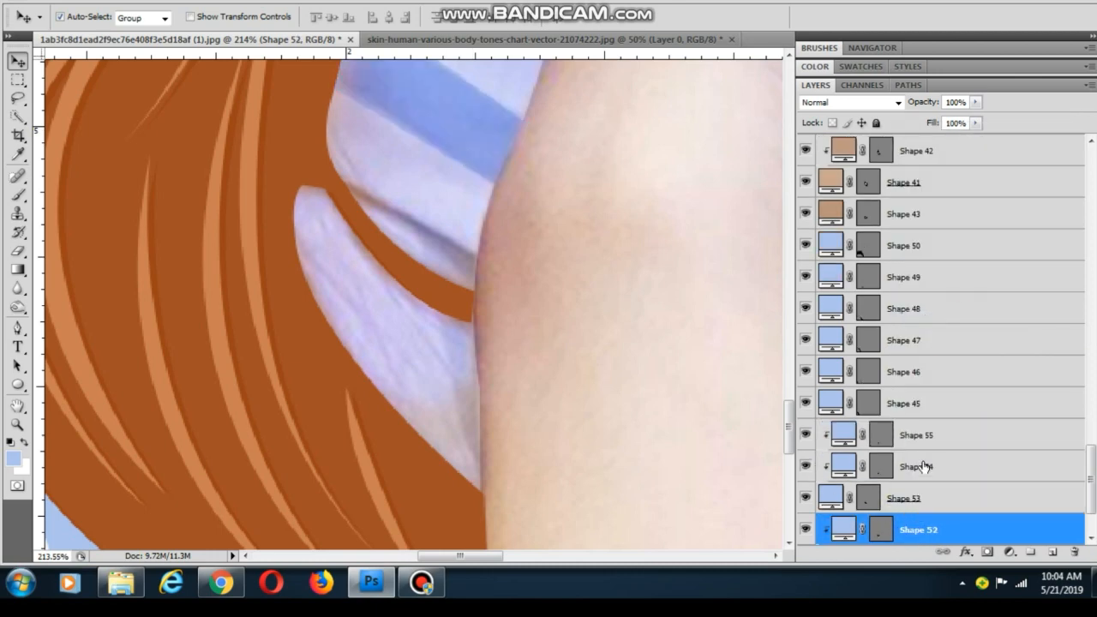
left_click(923, 465)
right_click(908, 495)
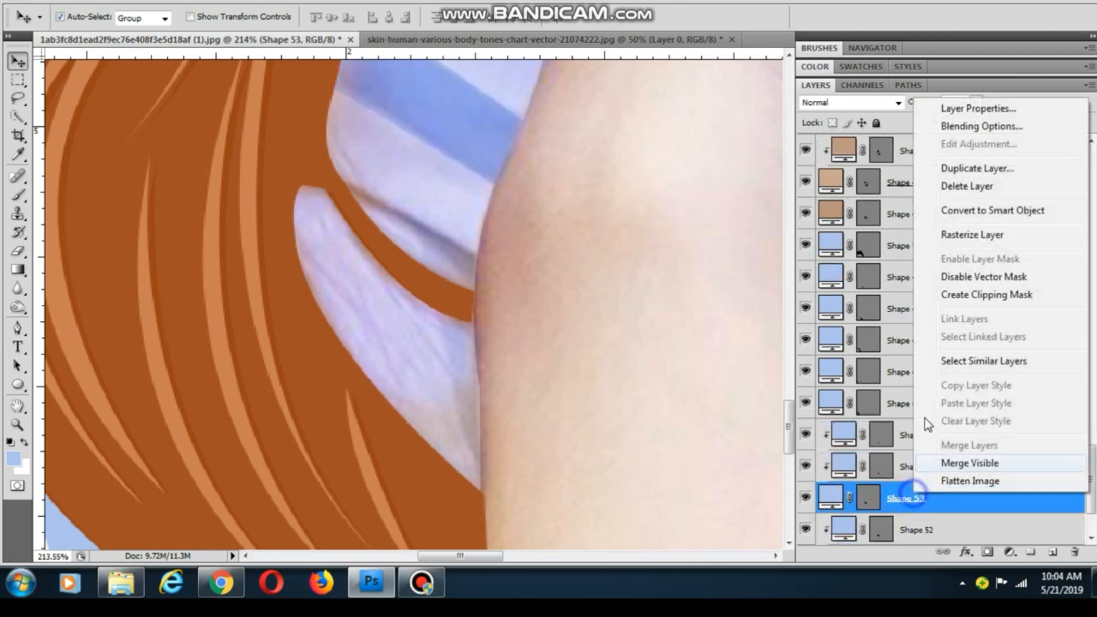
left_click(986, 294)
Restore the white shirt base shape's opacity to 100%
scroll(458, 318, "down", 5)
scroll(457, 318, "down", 3)
left_click(468, 259)
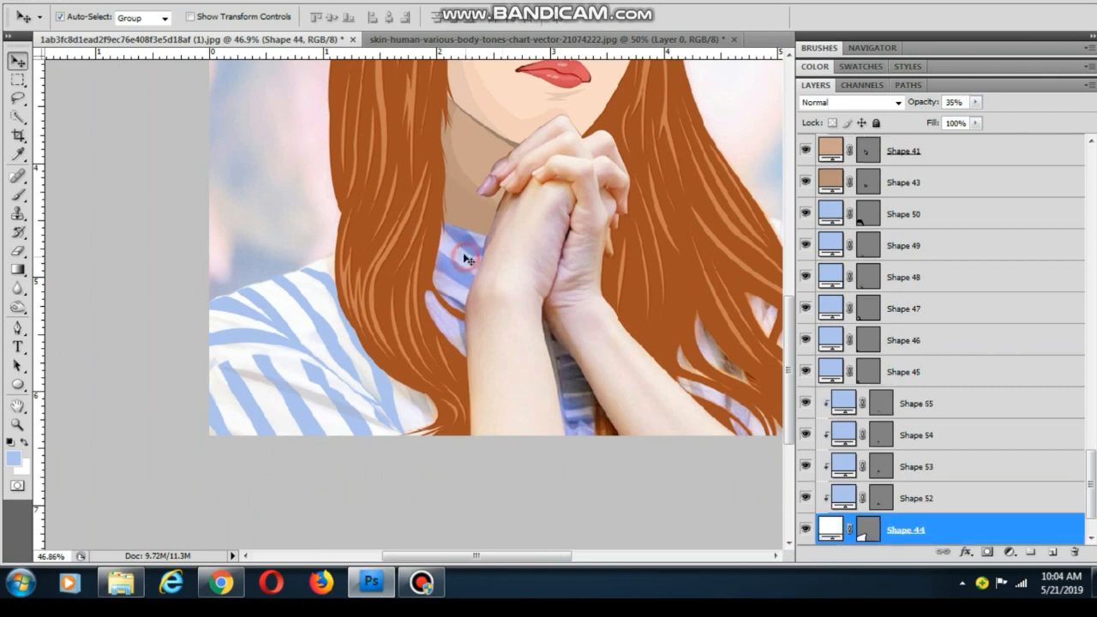
left_click_drag(976, 102, 1060, 137)
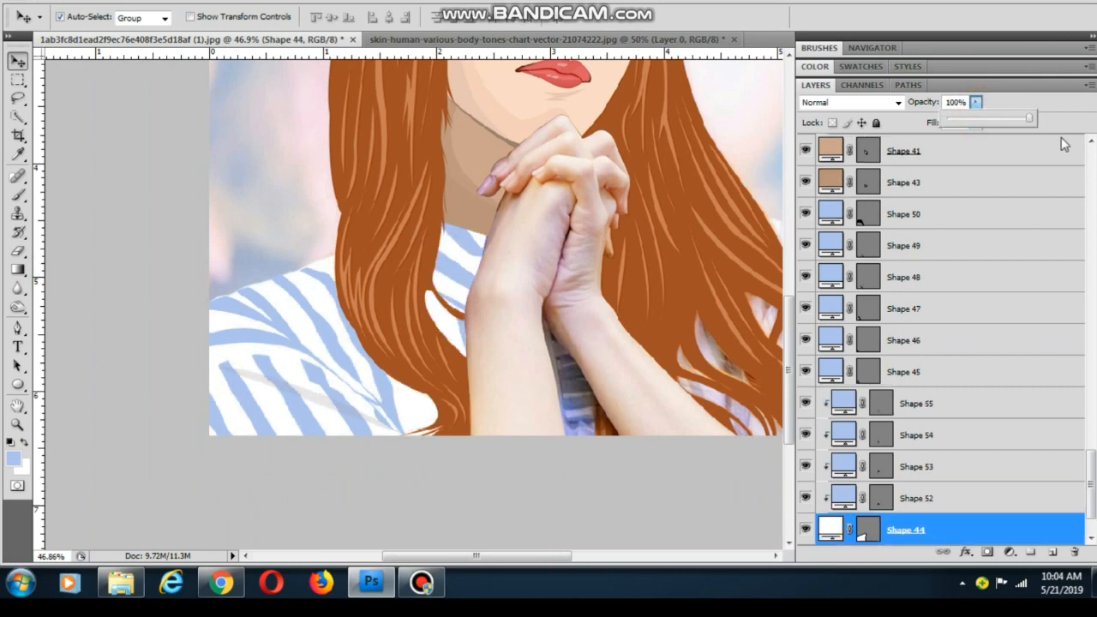
scroll(502, 311, "down", 3)
Recolor the dark shape behind the upper lip's outer corner with the light skin shade sampled beneath the nose
left_click(501, 250)
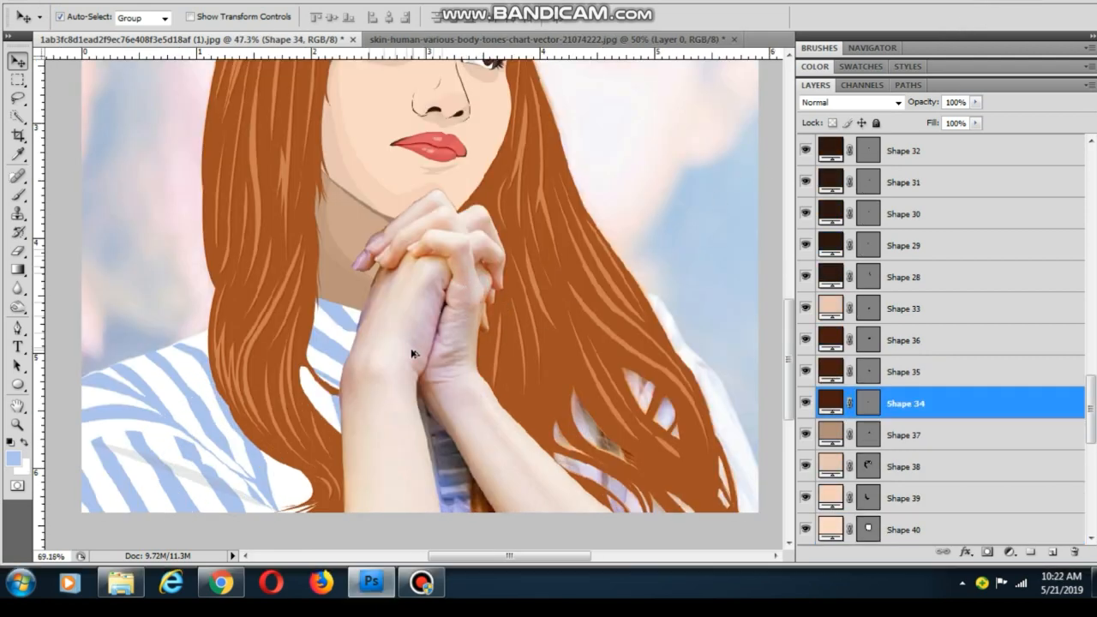
scroll(454, 257, "up", 6)
scroll(420, 375, "up", 2)
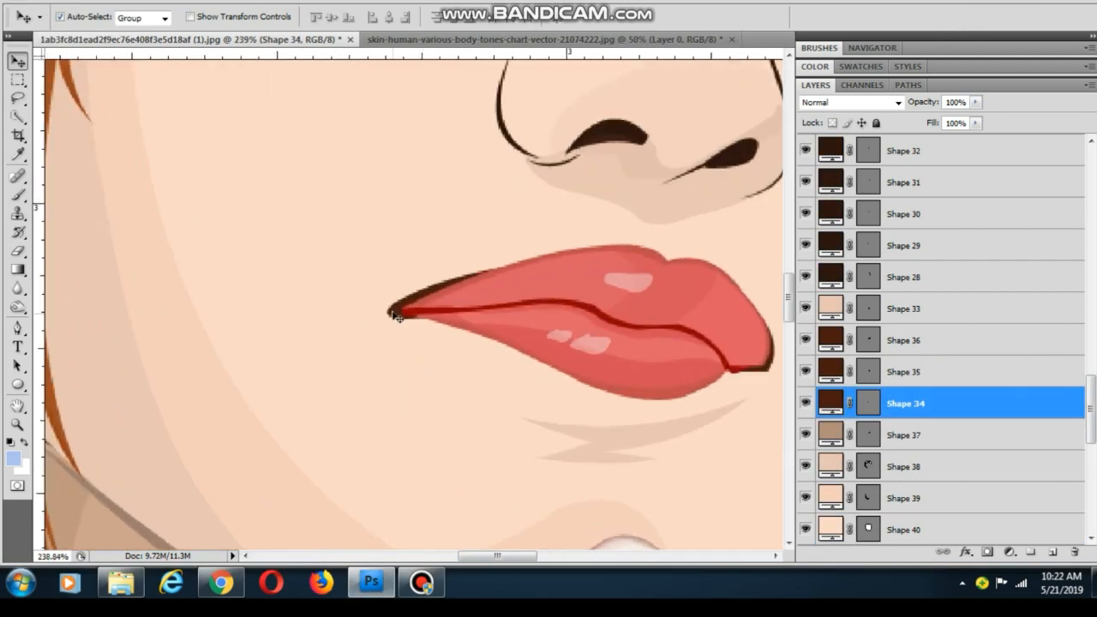
double_click(830, 403)
left_click(576, 184)
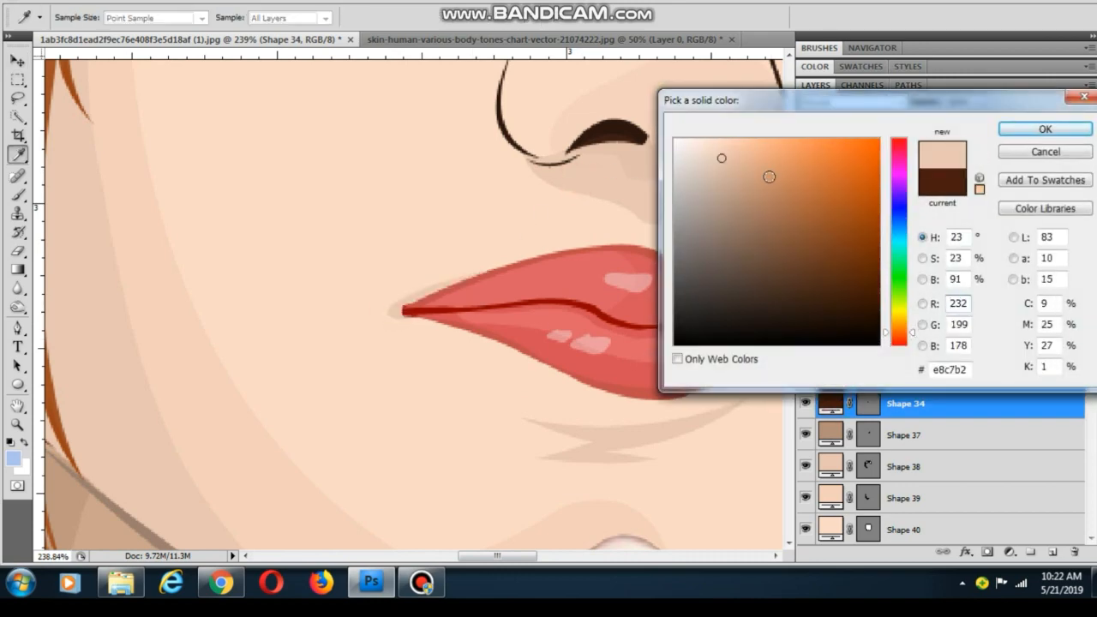
left_click(1039, 130)
Lower the face base shape's opacity to 38% to reveal the photo around the lips
scroll(369, 203, "down", 5)
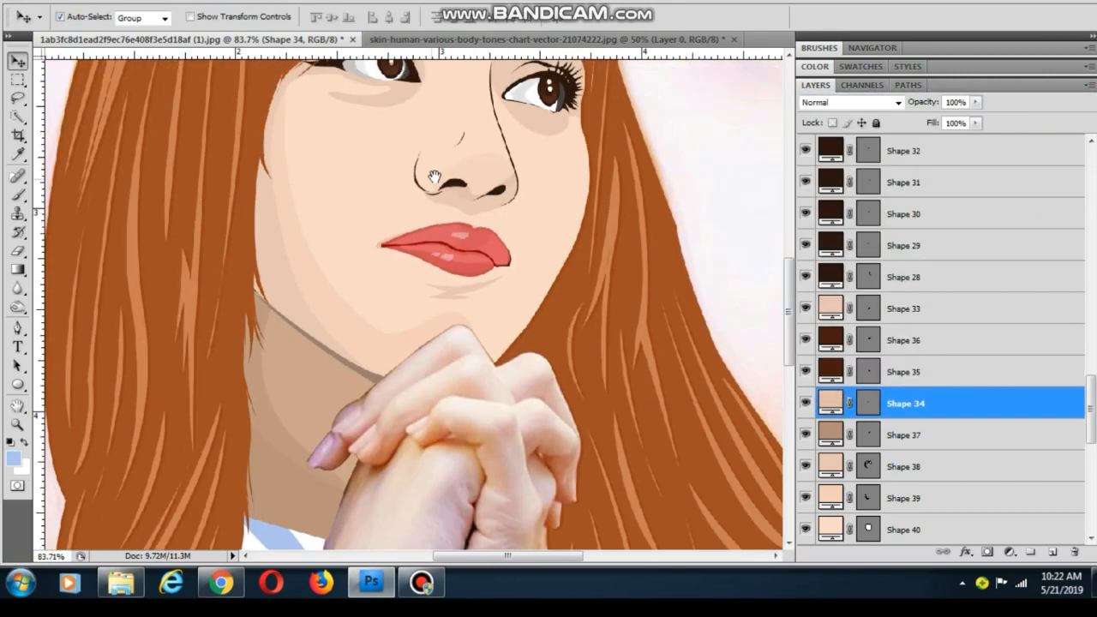
left_click(698, 111)
left_click(417, 273)
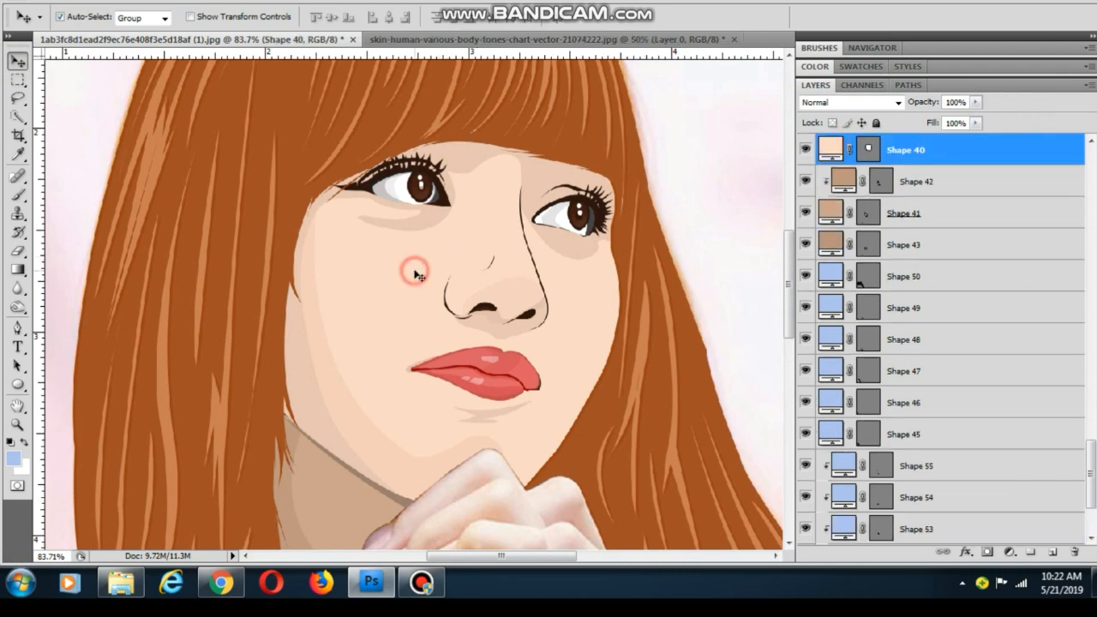
left_click_drag(977, 104, 925, 126)
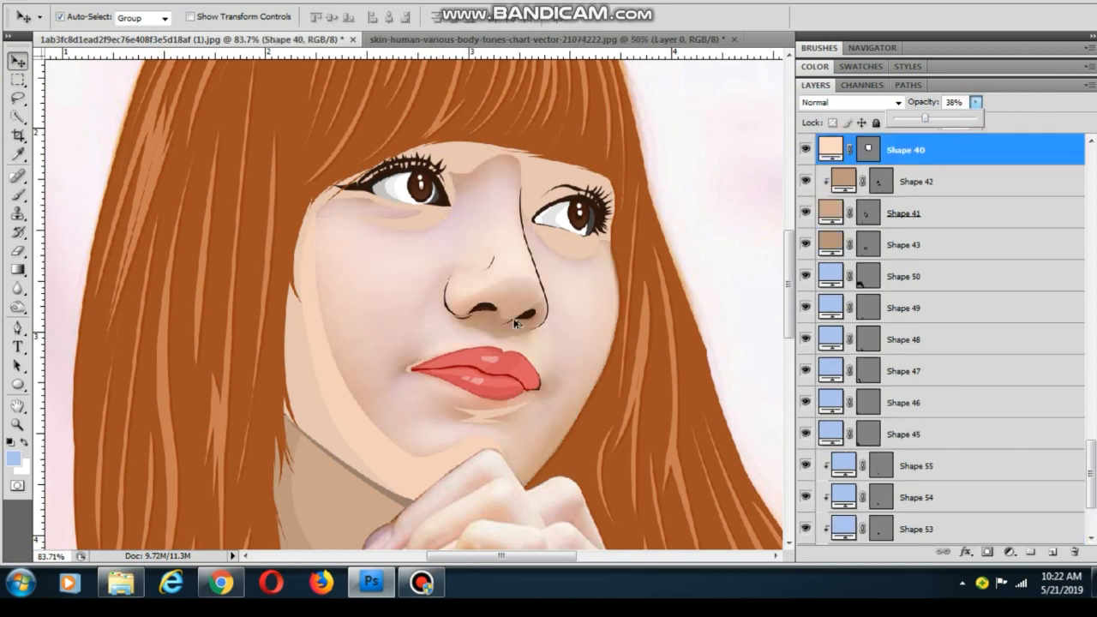
scroll(480, 334, "up", 3)
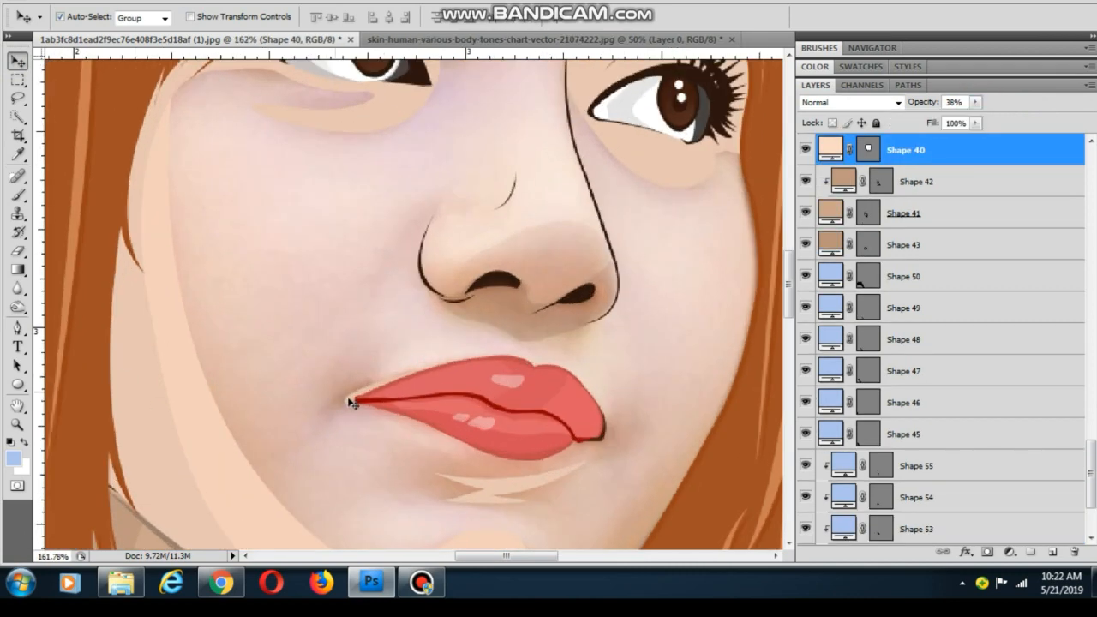
Draw a thin, curved smile-line shape on the cheek, running from above the nostril wing down and outward
left_click(17, 327)
scroll(443, 221, "up", 1)
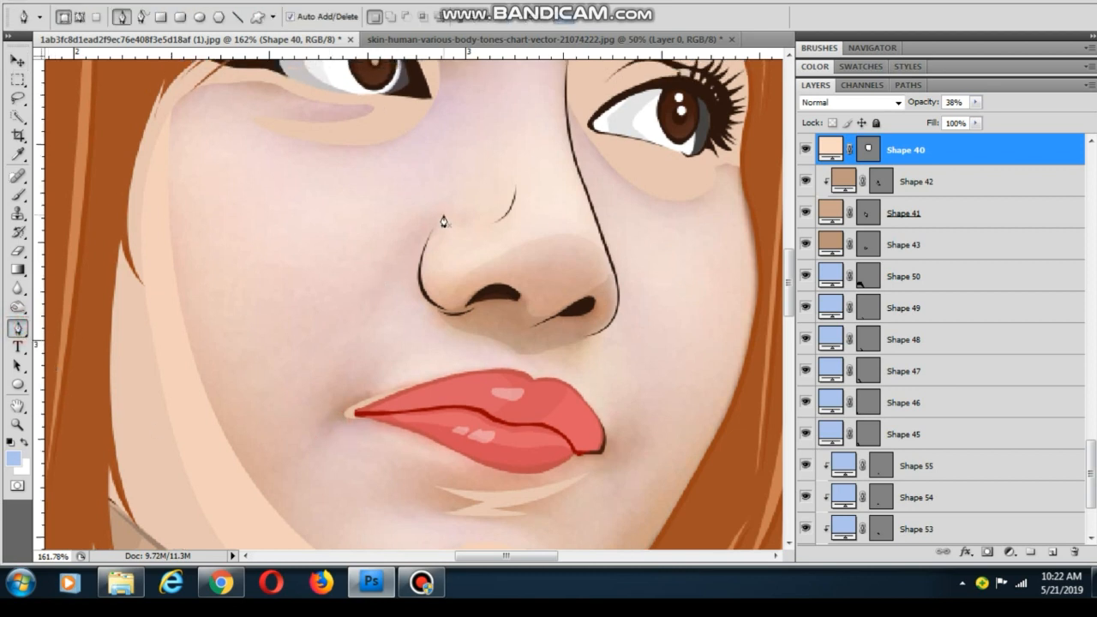
left_click(437, 217)
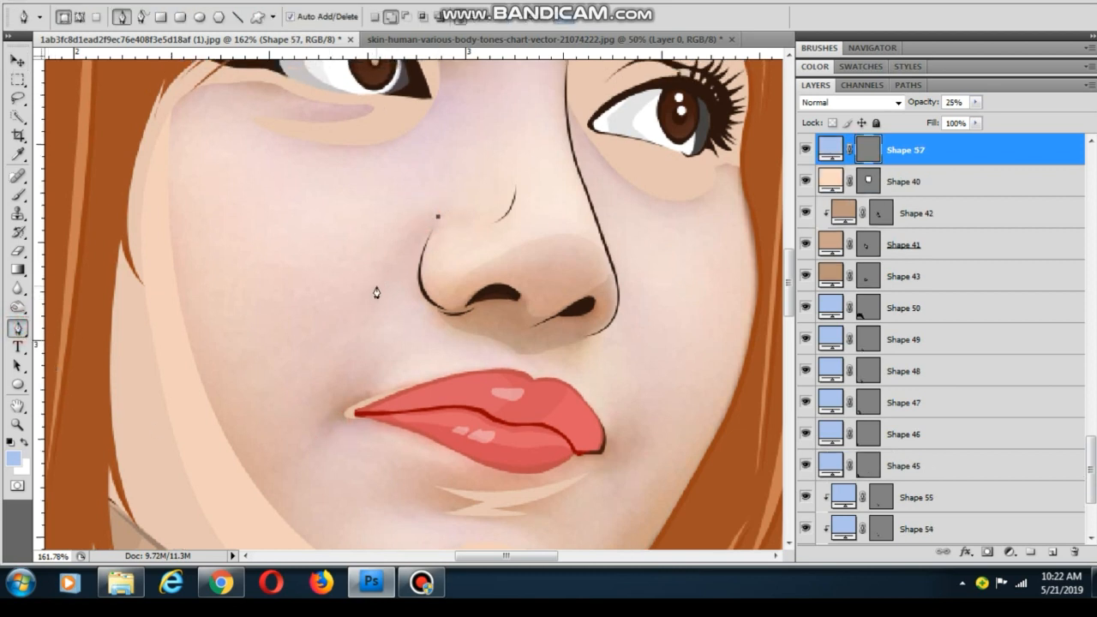
left_click_drag(376, 285, 314, 318)
left_click(375, 285, "alt")
scroll(344, 307, "up", 2)
left_click(346, 312, "alt")
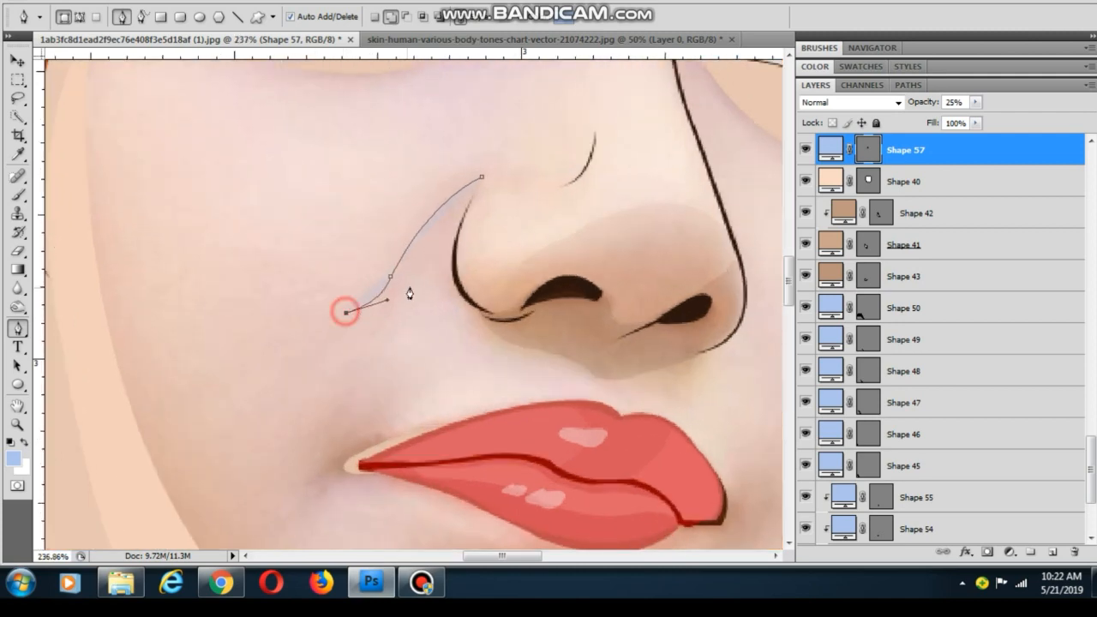
scroll(406, 279, "up", 2)
left_click_drag(382, 278, 306, 347)
left_click(403, 215)
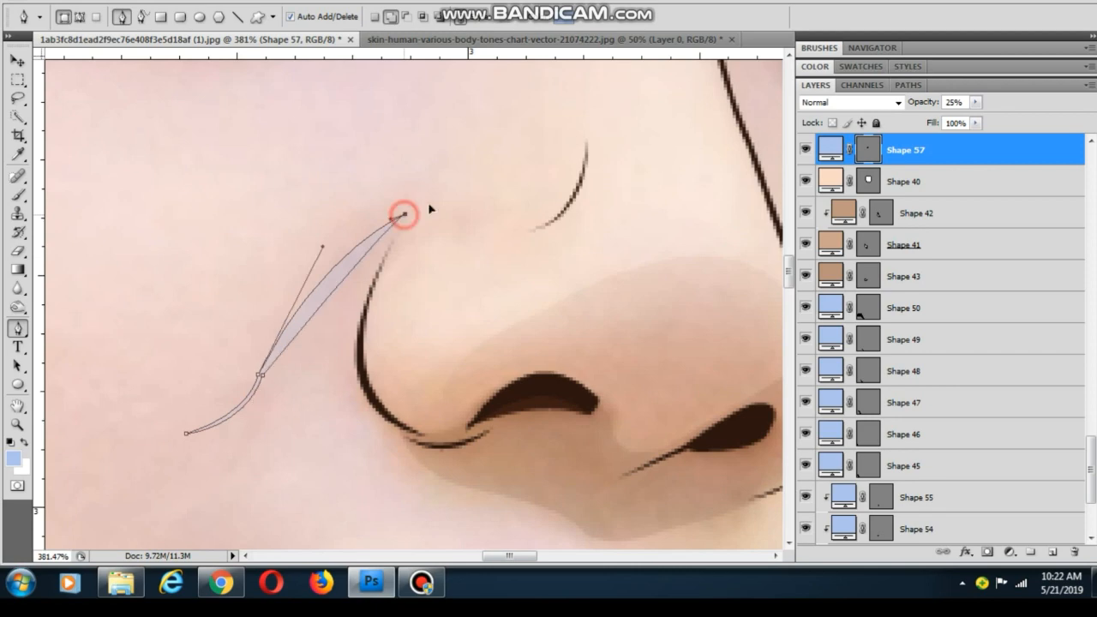
Recolor the smile line with the dark brown sampled from the nose outline and raise its opacity to 100%
left_click(857, 153)
double_click(831, 151)
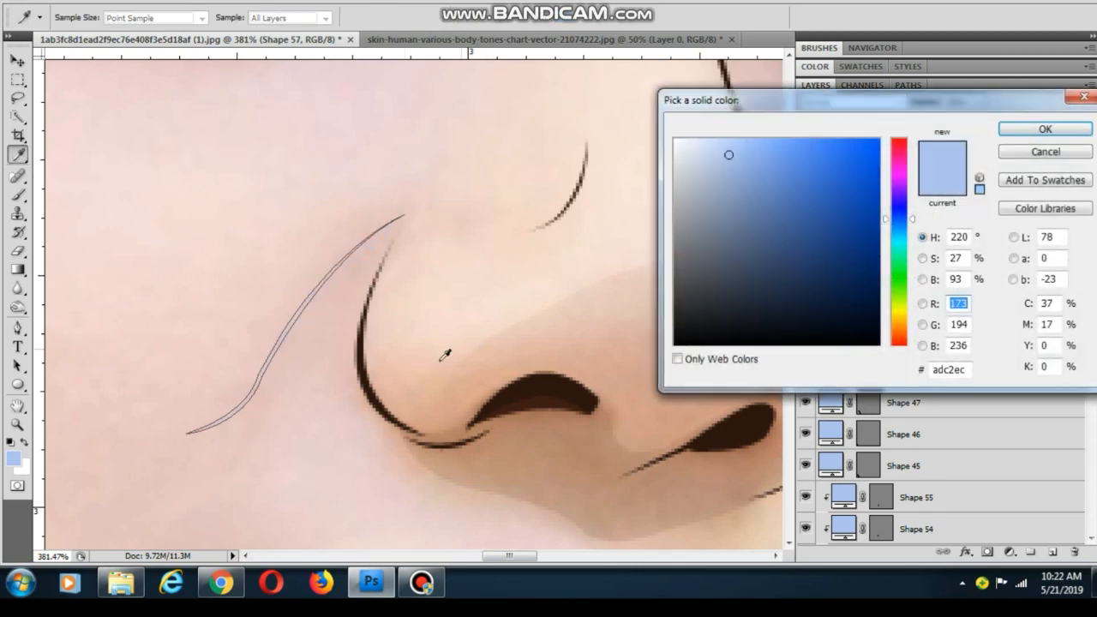
left_click(374, 388)
left_click(1041, 129)
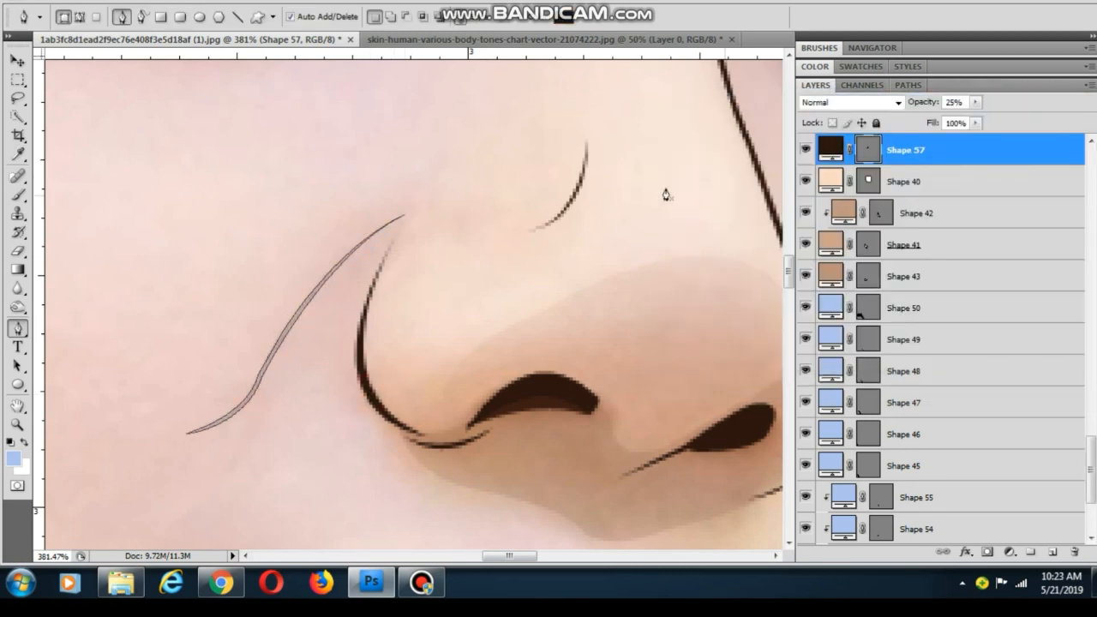
left_click_drag(975, 102, 1086, 120)
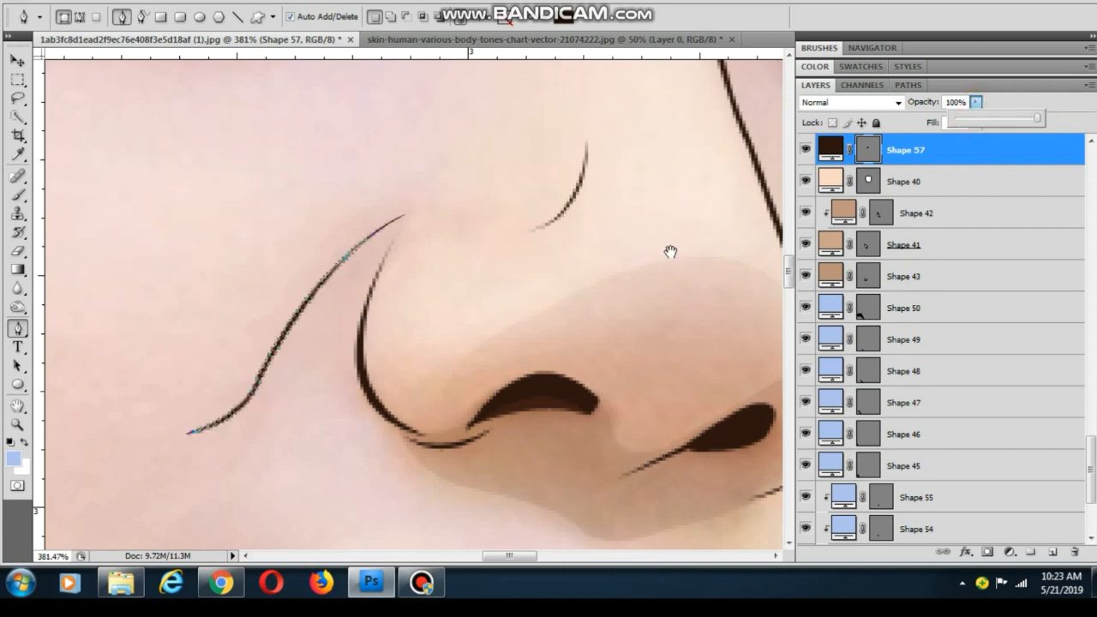
Draw a short, thin curved crease in dark brown on the cheek just beyond the lips' thick dark-edged corner
left_click_drag(670, 252, 532, 206)
scroll(506, 232, "down", 5)
scroll(531, 206, "down", 4)
left_click_drag(540, 248, 592, 241)
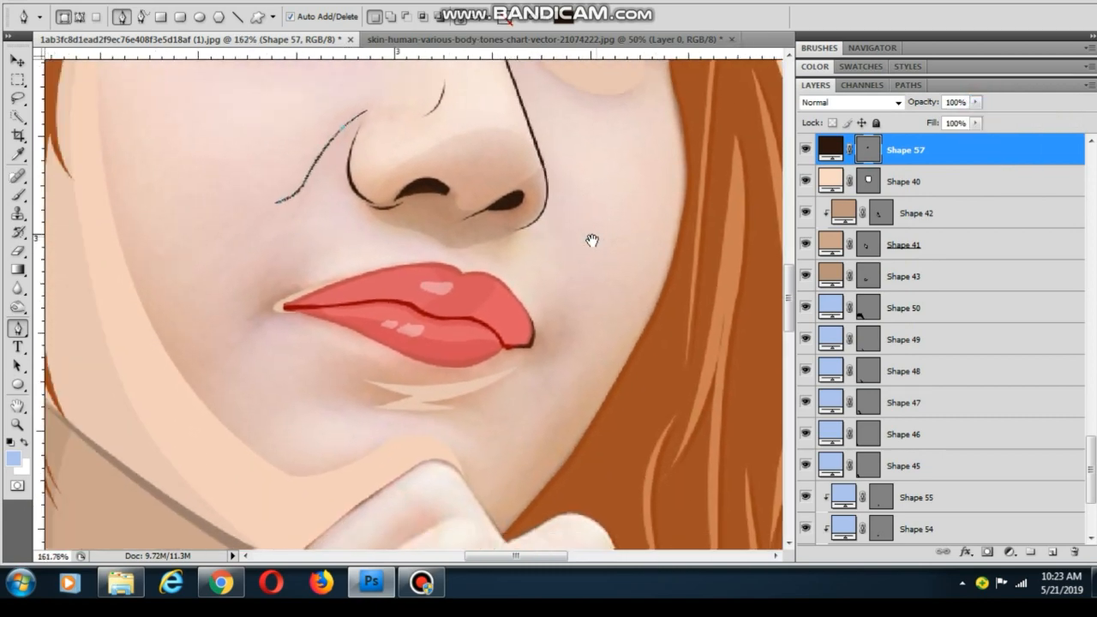
scroll(565, 351, "up", 4)
left_click(563, 321)
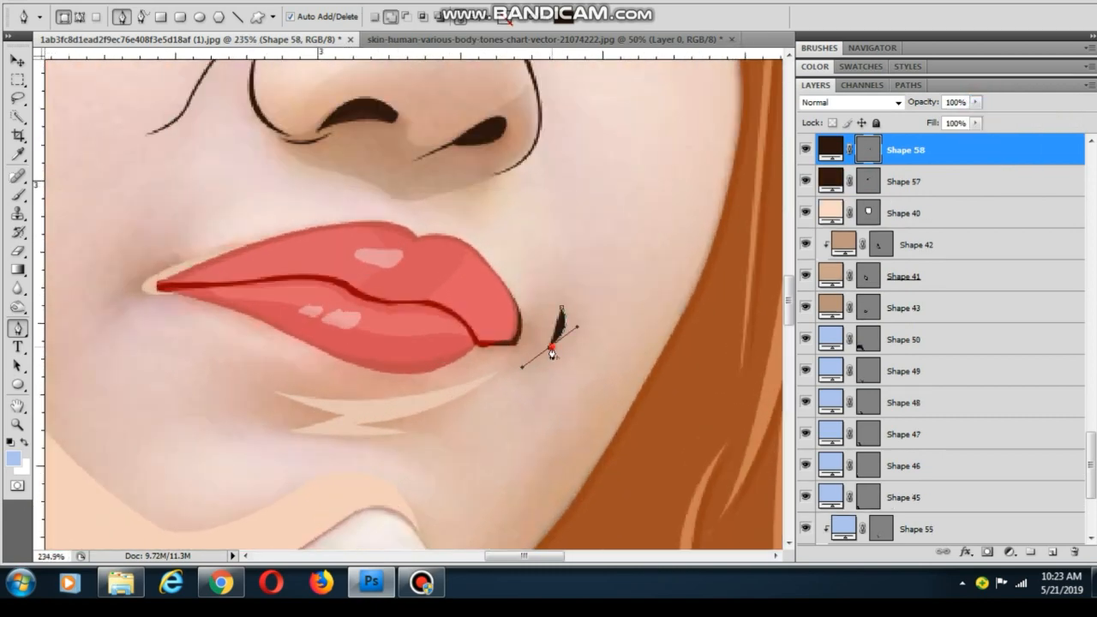
left_click_drag(547, 282, 543, 276)
key("Return")
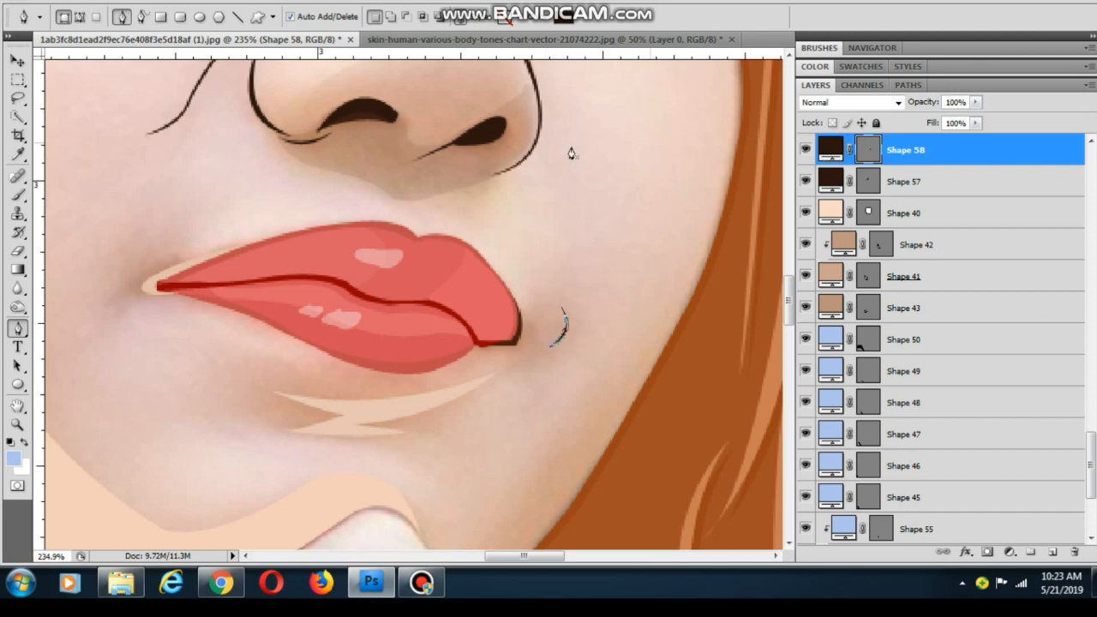
Draw a small tapered crease shape extending outward from the pointed corner of the mouth
scroll(193, 279, "down", 3)
left_click_drag(140, 279, 366, 433)
scroll(365, 454, "up", 3)
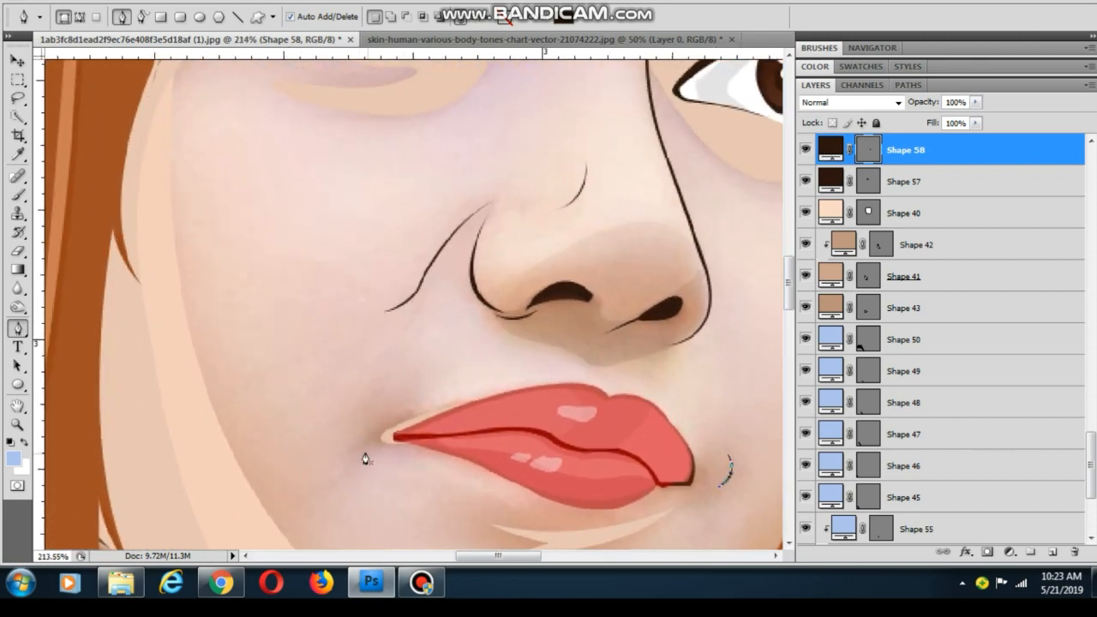
left_click(386, 434)
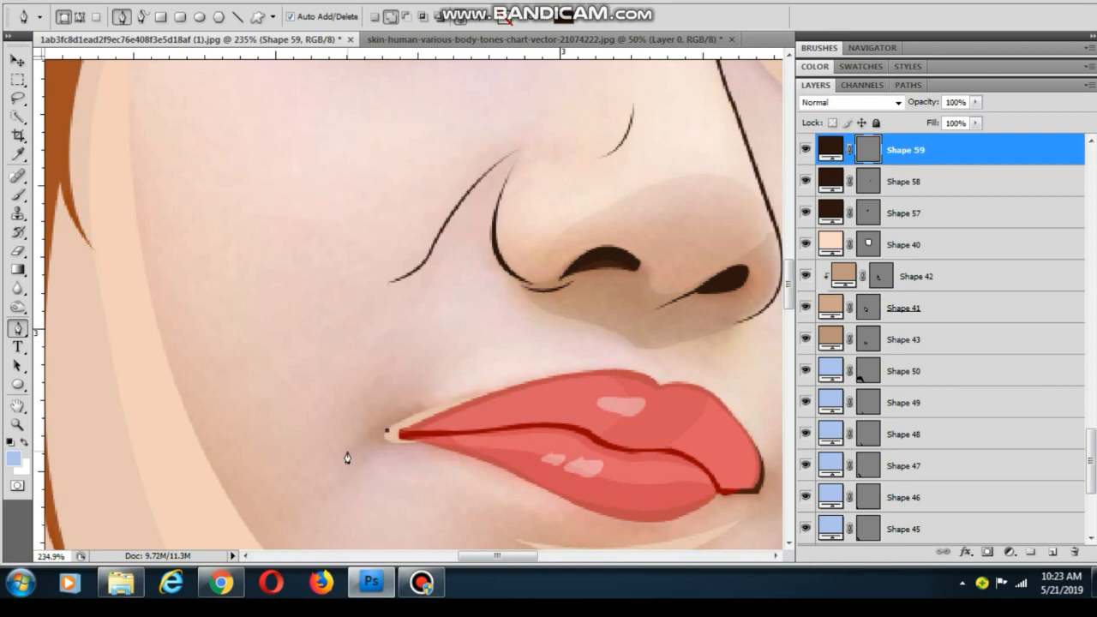
left_click(347, 450)
left_click(390, 436)
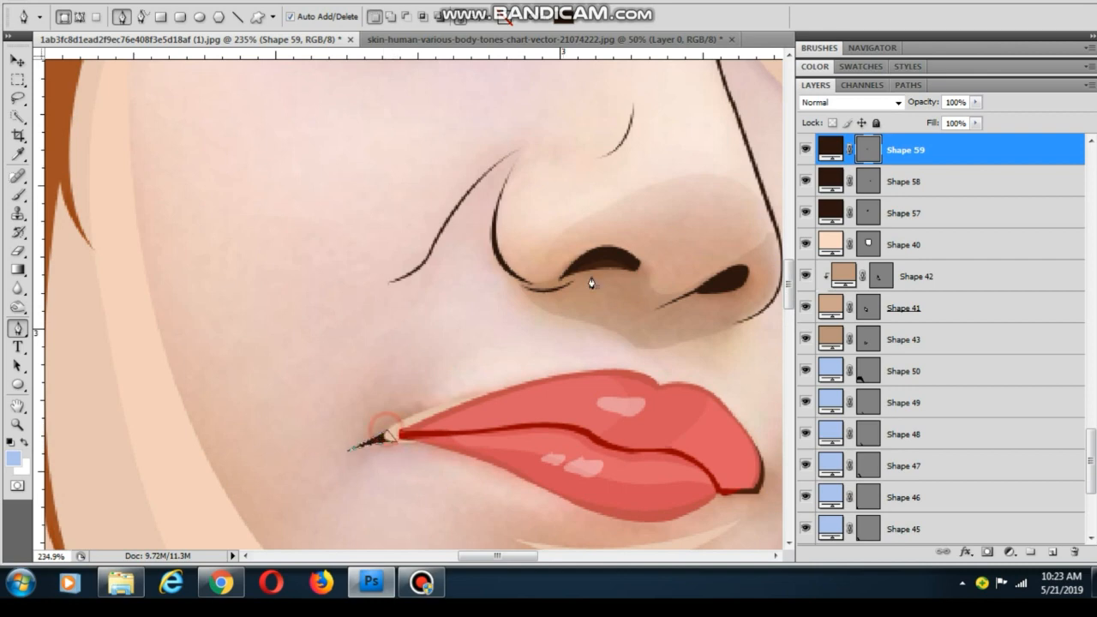
Recolor the crease at the pointed mouth corner with a lighter medium brown
double_click(825, 152)
mouse_move(788, 192)
left_mouse_down()
mouse_move(771, 193)
mouse_move(780, 208)
left_mouse_up()
left_click(1034, 134)
Restore the face base shape's opacity to 100%
left_click(15, 65)
left_click(206, 296)
scroll(214, 300, "down", 6)
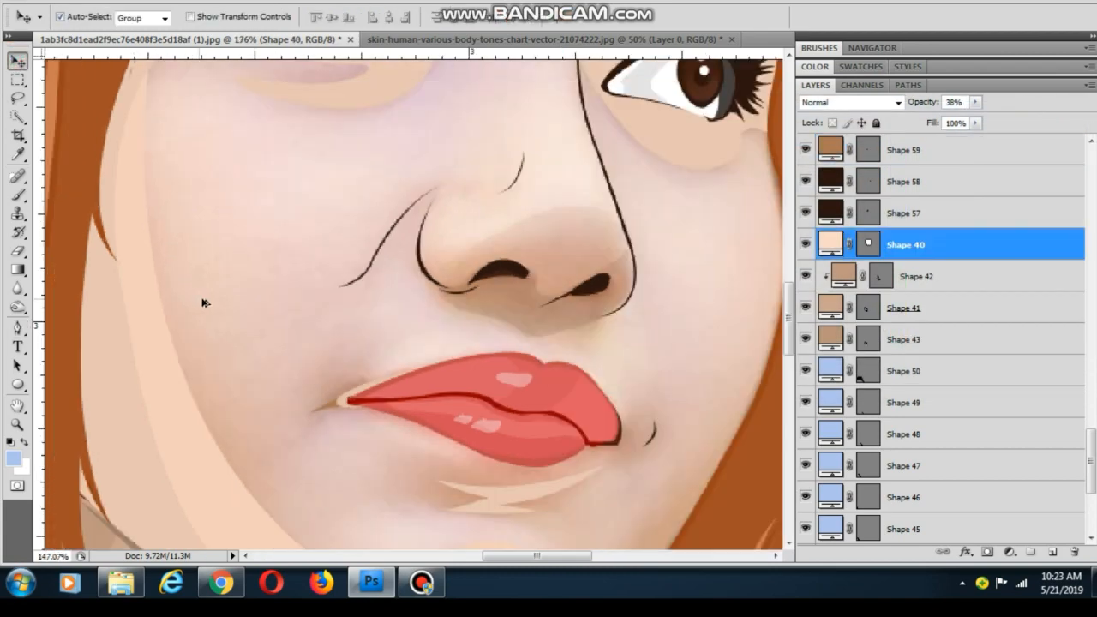
scroll(237, 296, "up", 3)
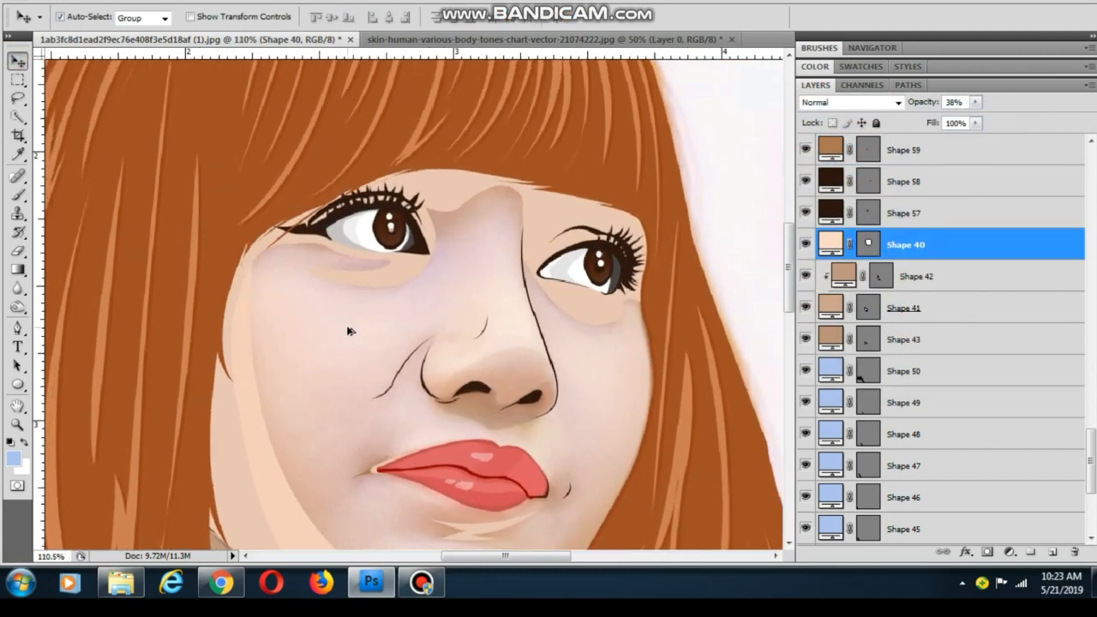
left_click(975, 105)
left_click_drag(999, 119, 1030, 119)
scroll(617, 280, "down", 10)
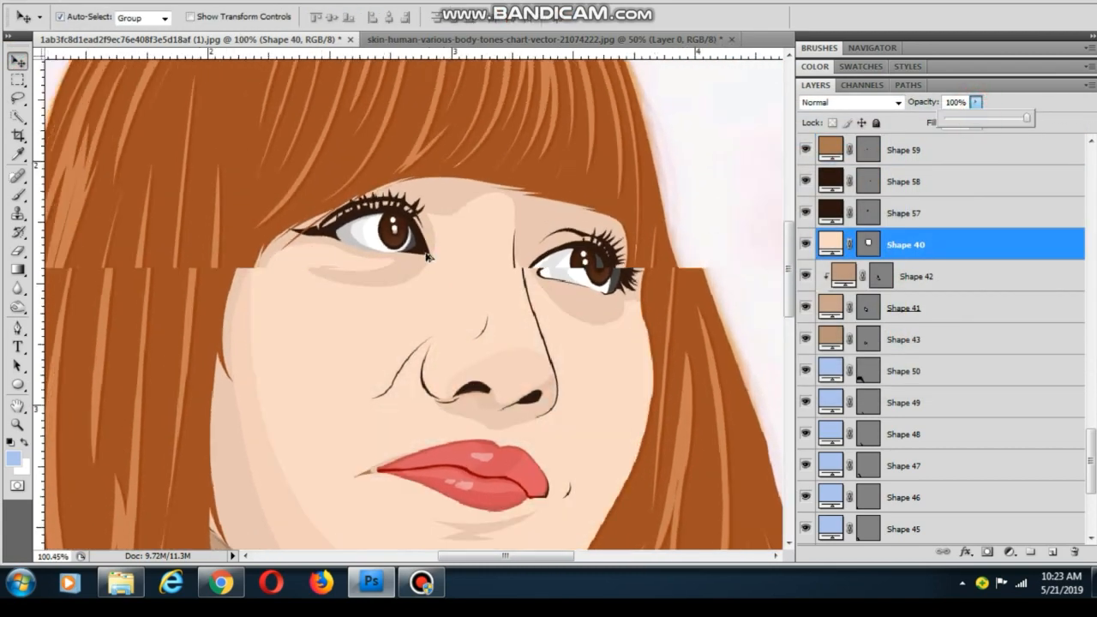
scroll(419, 255, "down", 3)
Start a shape directly above the photo layer, tracing the white shirt's shoulder where it emerges from the long hair
left_click(626, 217)
scroll(478, 374, "up", 8)
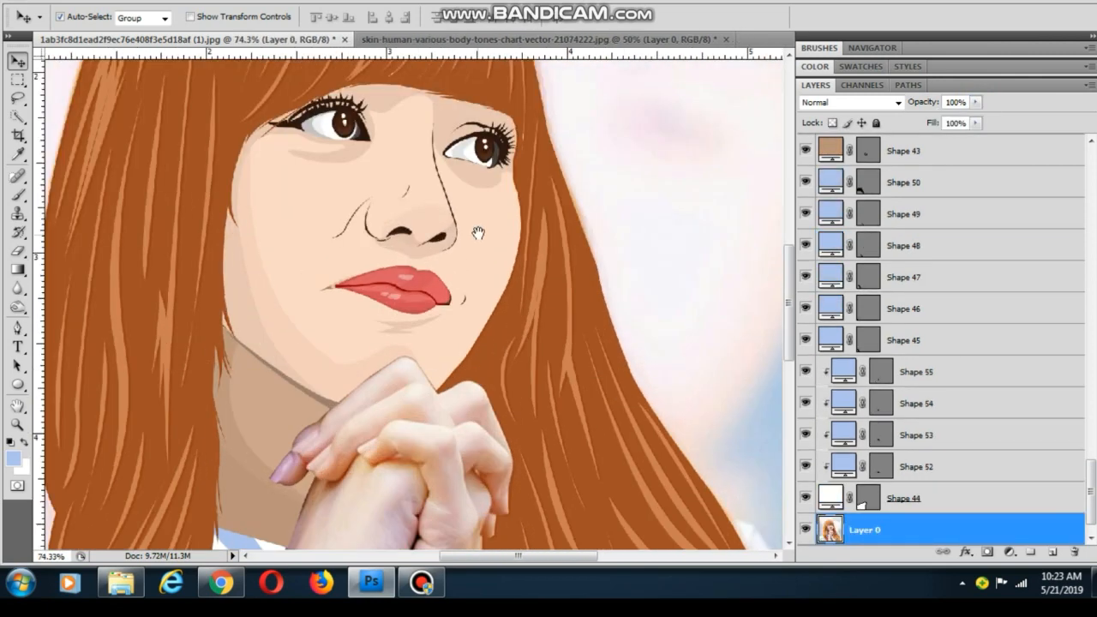
left_click_drag(477, 232, 497, 292)
scroll(497, 292, "down", 6)
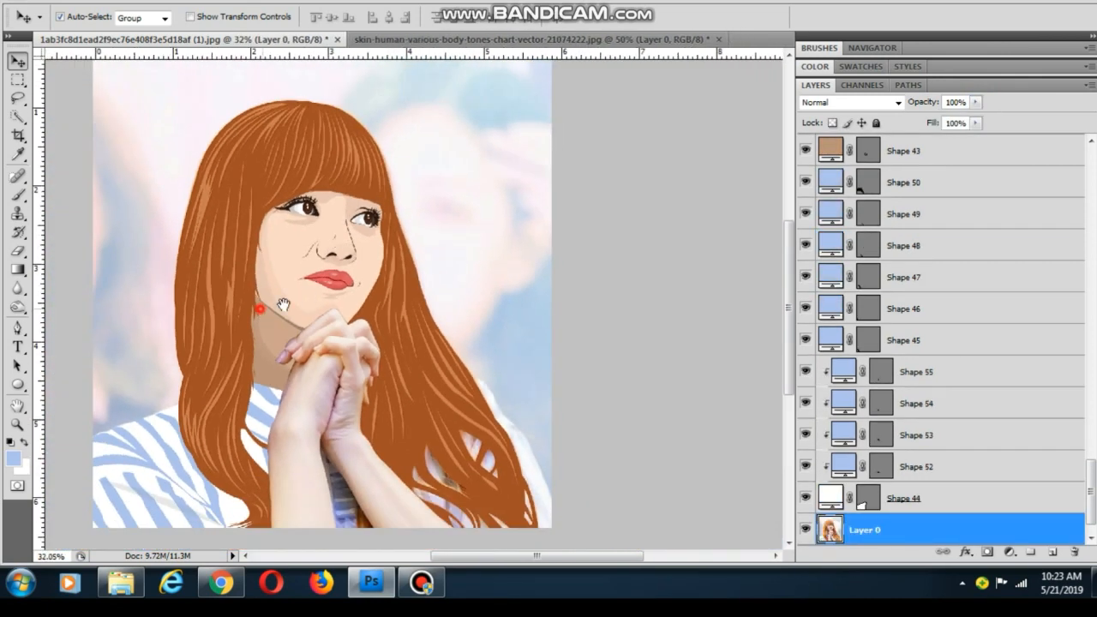
scroll(645, 440, "up", 6)
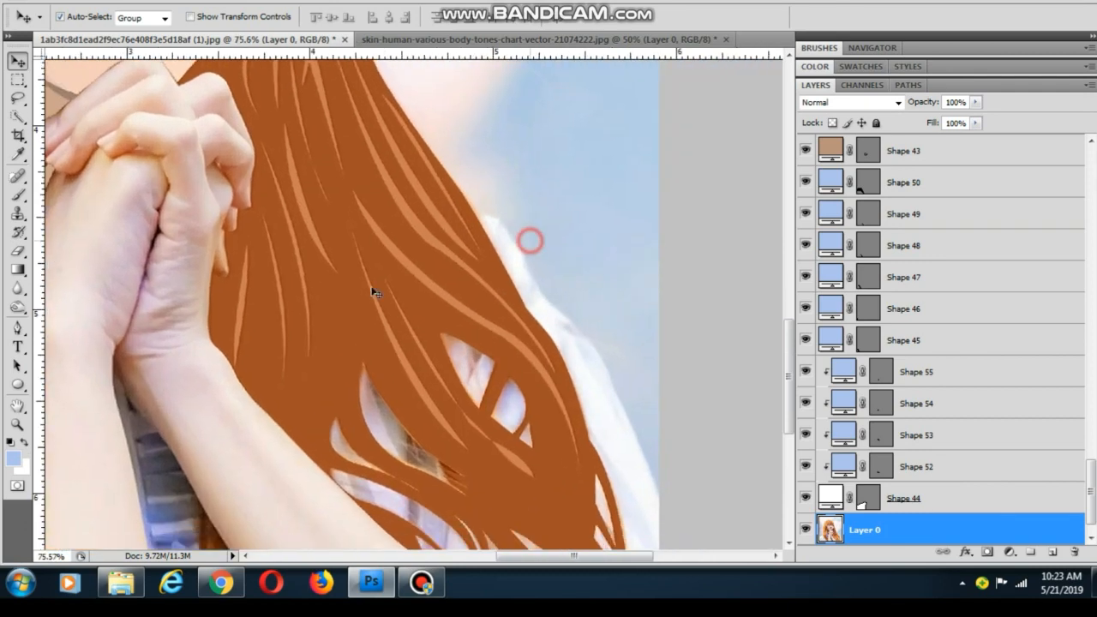
left_click(14, 330)
left_click(469, 211)
scroll(520, 274, "up", 3)
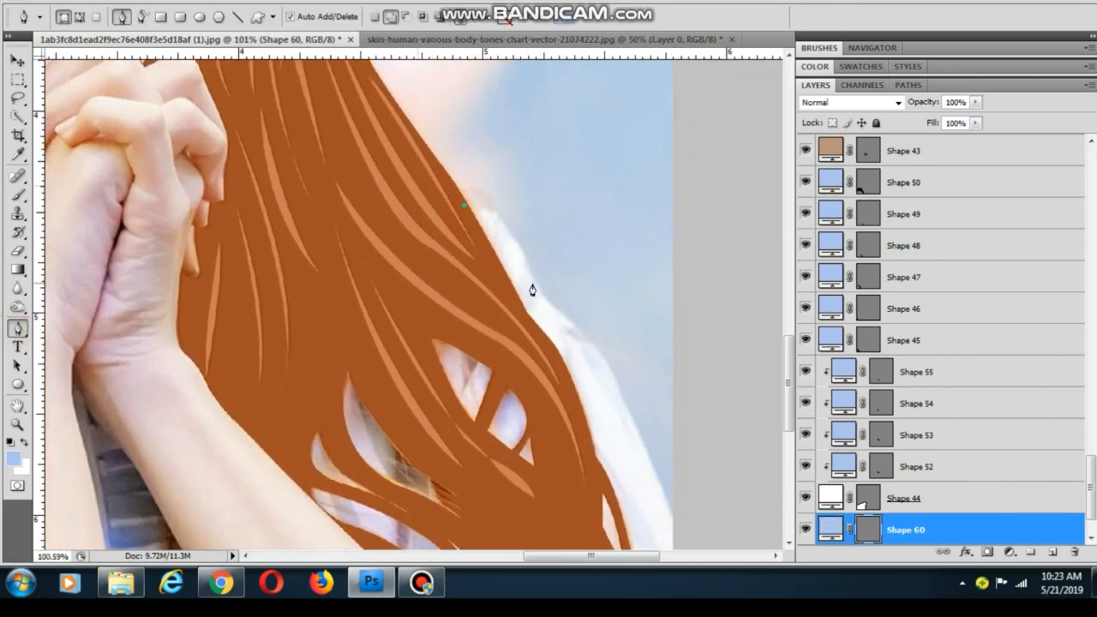
left_click_drag(533, 274, 553, 359)
left_click_drag(573, 322, 540, 219)
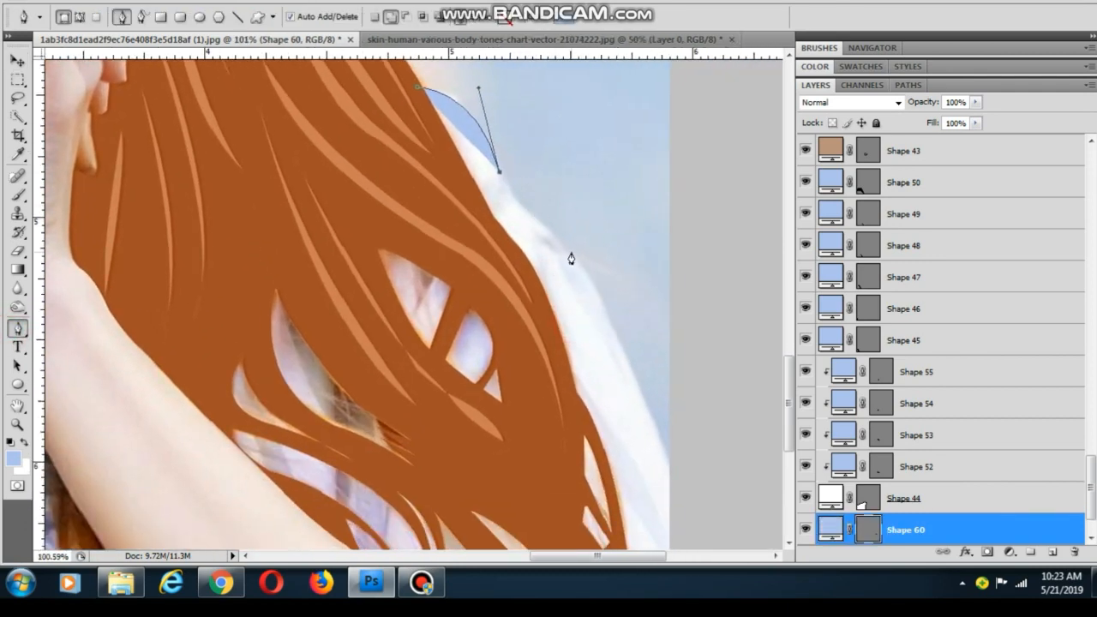
Continue the shirt shape down the sleeve's outer edge and around below the canvas to the forearm
left_click(585, 265)
left_click_drag(635, 392, 583, 294)
left_click(619, 366)
left_click(629, 413)
left_click(626, 461)
left_click(609, 471)
left_click(561, 486)
left_click(444, 486)
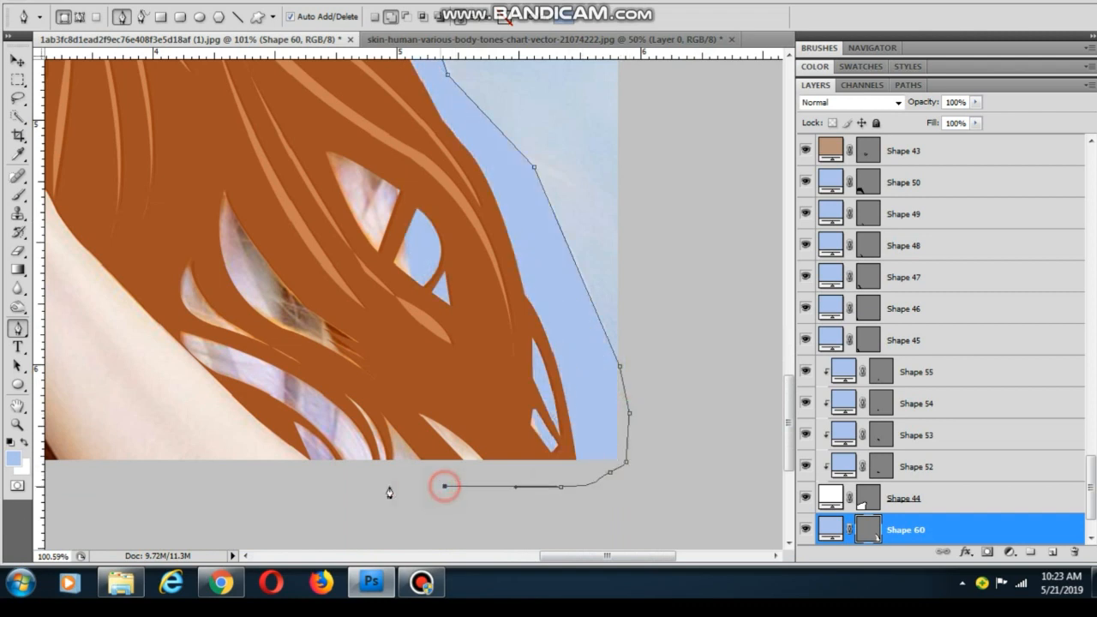
left_click(384, 486)
left_click(313, 463)
Follow the forearm's edge up behind the hair and close the shirt shape at its starting point on the shoulder
left_click_drag(170, 327, 163, 309)
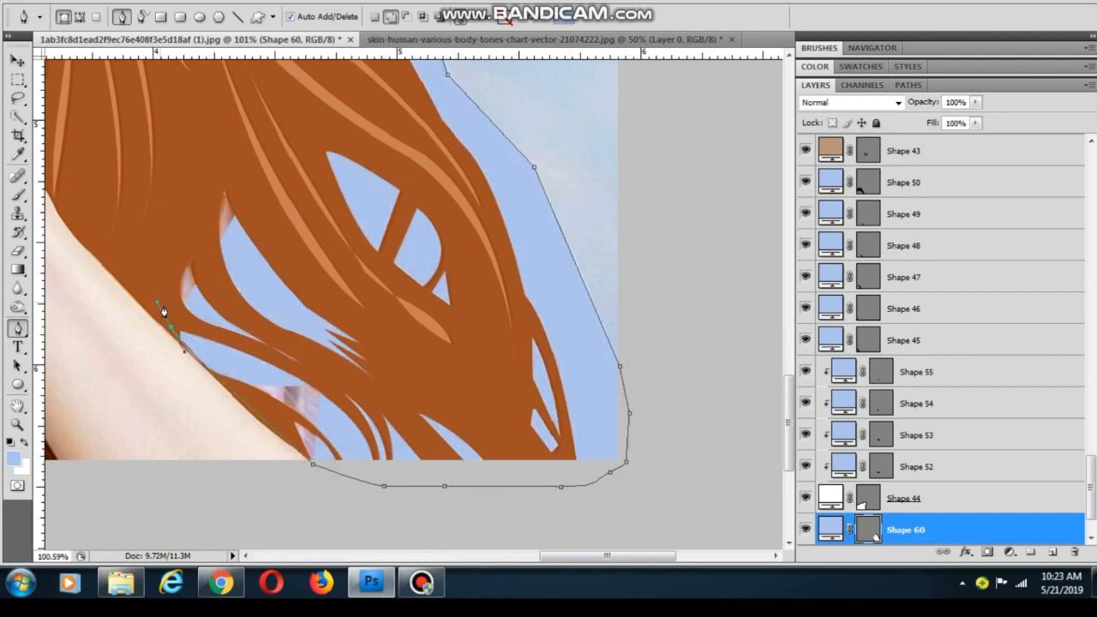
left_click(171, 327, "alt")
left_click(167, 213)
left_click_drag(212, 147, 221, 131)
left_click_drag(232, 119, 328, 276)
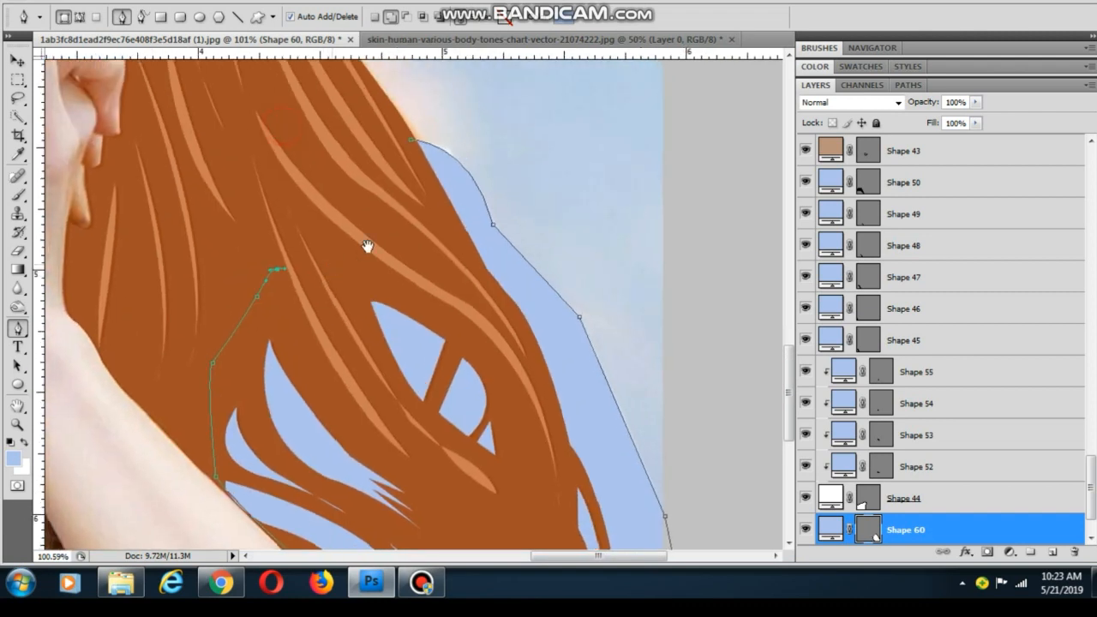
left_click(410, 145)
Recolor the new shirt shape beside the forearm white (ffffff)
double_click(830, 529)
left_click_drag(707, 248, 675, 139)
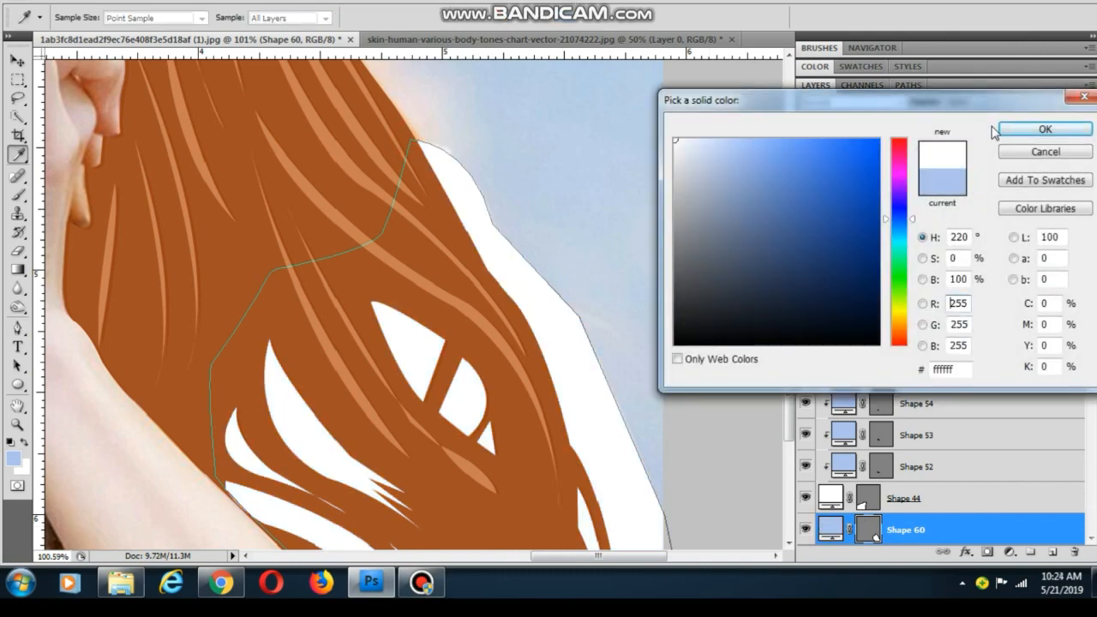
left_click(1045, 129)
key("v")
scroll(643, 240, "down", 5)
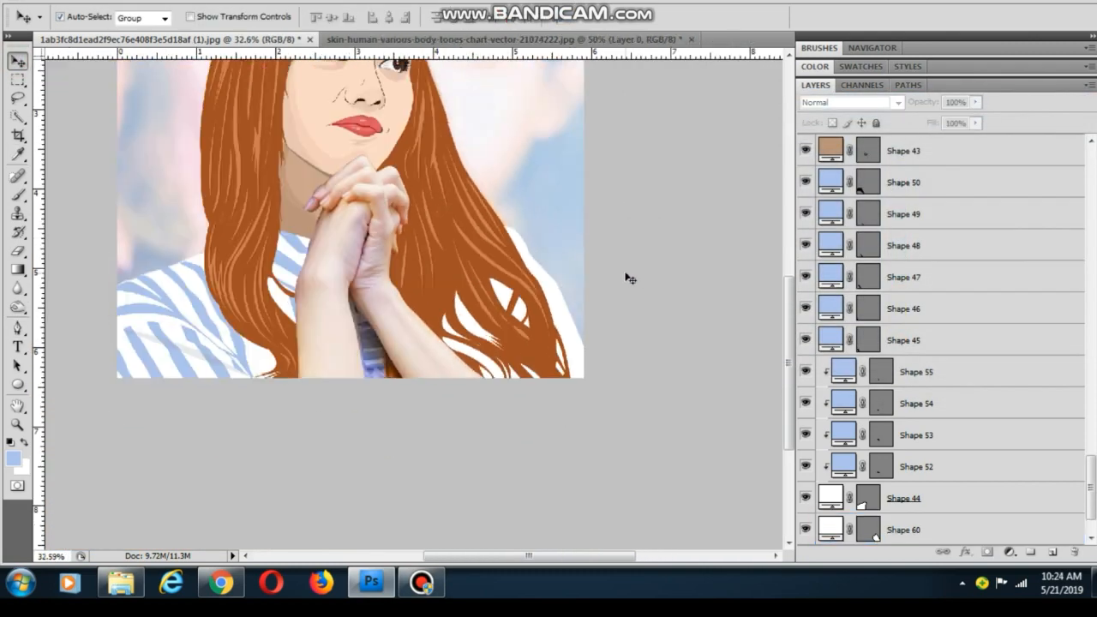
scroll(642, 288, "up", 3)
scroll(668, 348, "down", 2)
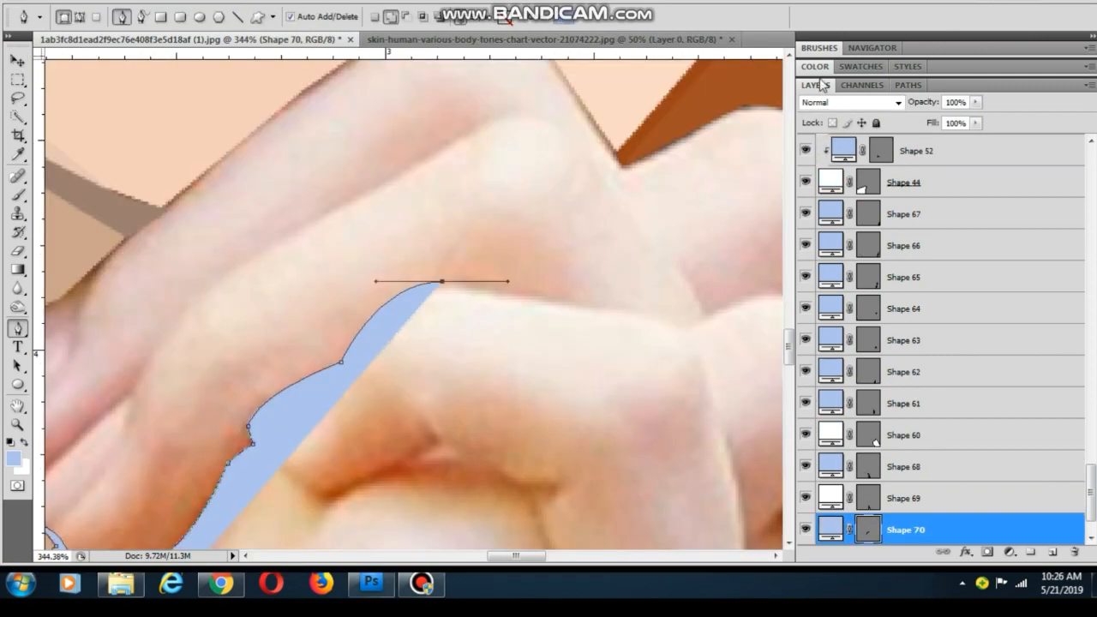
Extend the hand outline shape along the top of the front finger and around its knuckle
left_click(573, 299)
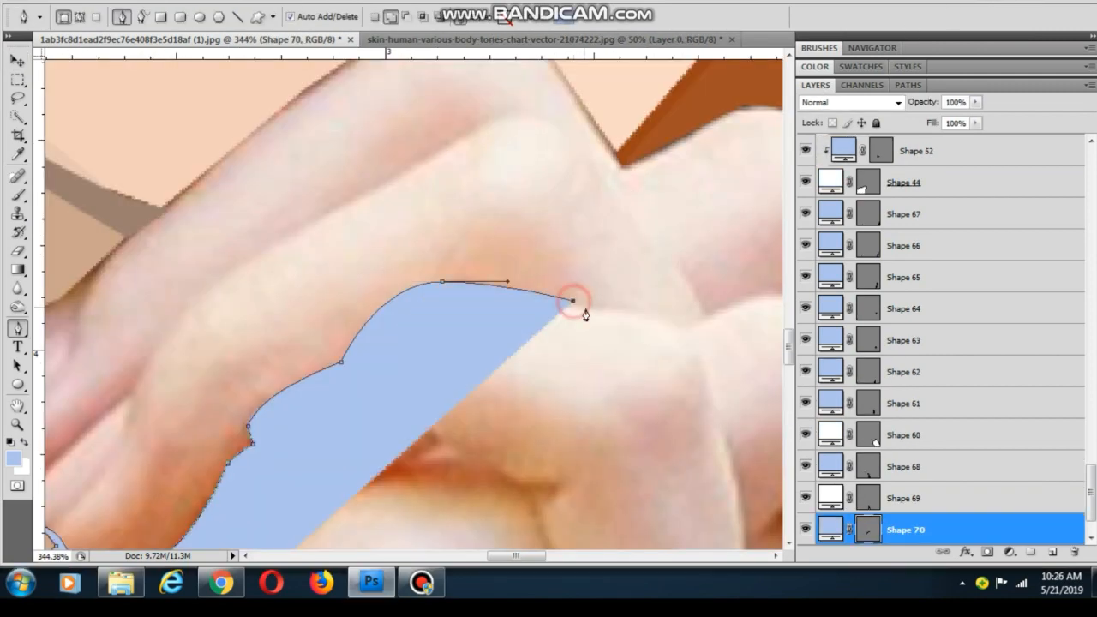
left_click_drag(673, 320, 522, 247)
left_click(528, 247)
left_click_drag(545, 286, 550, 306)
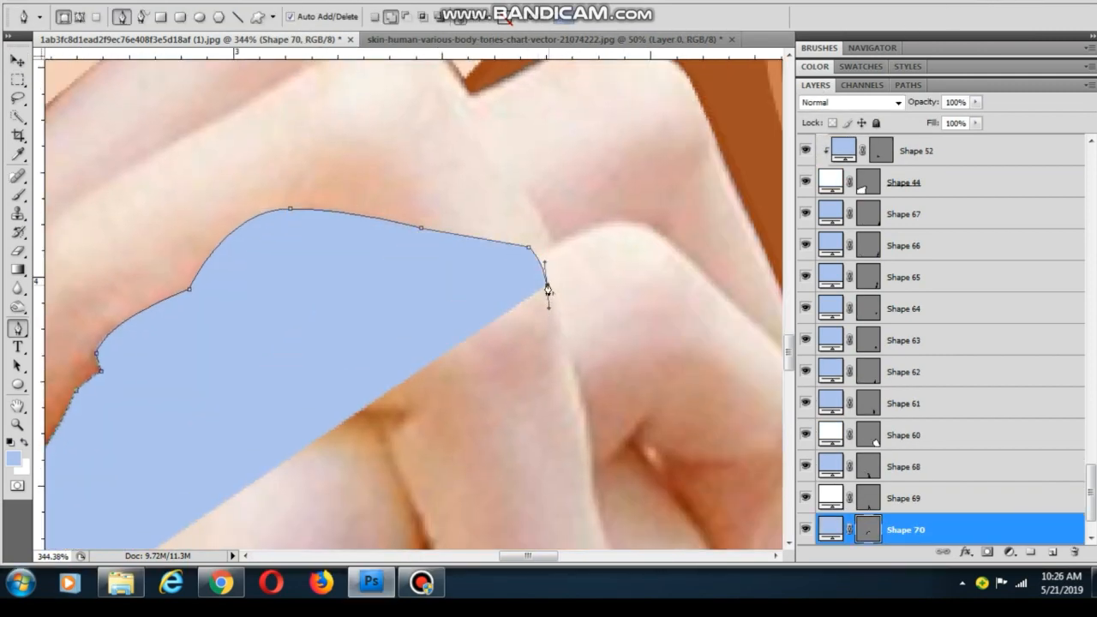
left_click(559, 336)
Lower the hand outline shape's opacity to 28% to reveal the photo beneath
scroll(559, 336, "down", 2)
scroll(947, 146, "down", 2)
left_click(975, 102)
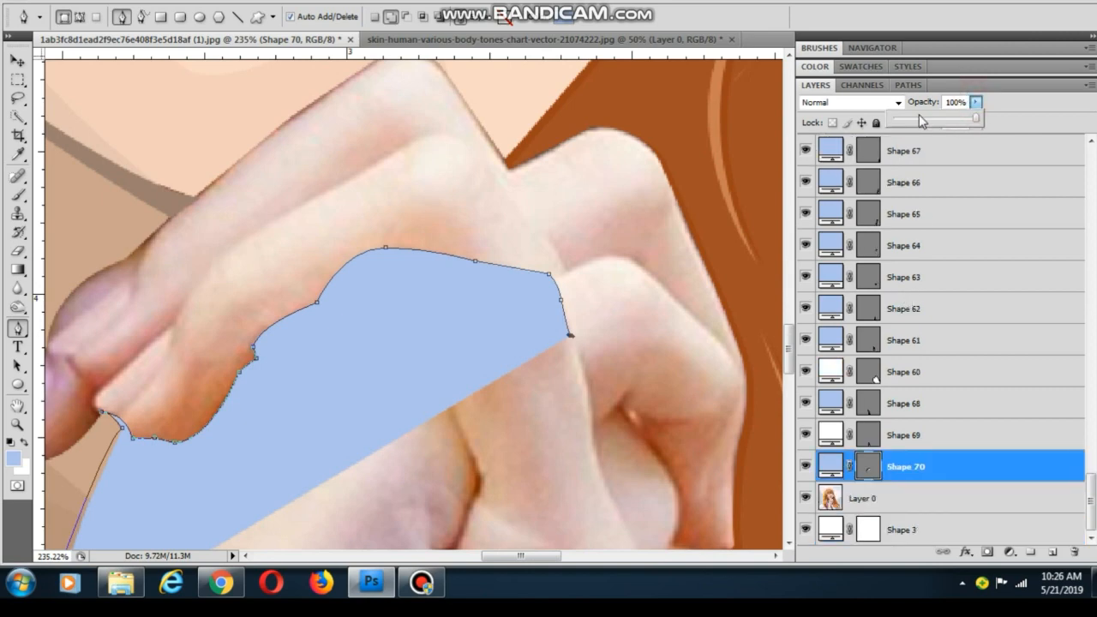
left_click(917, 119)
Continue the hand outline from the knuckle down the outer edge of the front finger to its base
left_click_drag(580, 215, 670, 208)
left_click(677, 394)
left_click_drag(652, 332, 580, 180)
left_click(618, 310)
left_click_drag(656, 436, 663, 482)
left_click(656, 435, "alt")
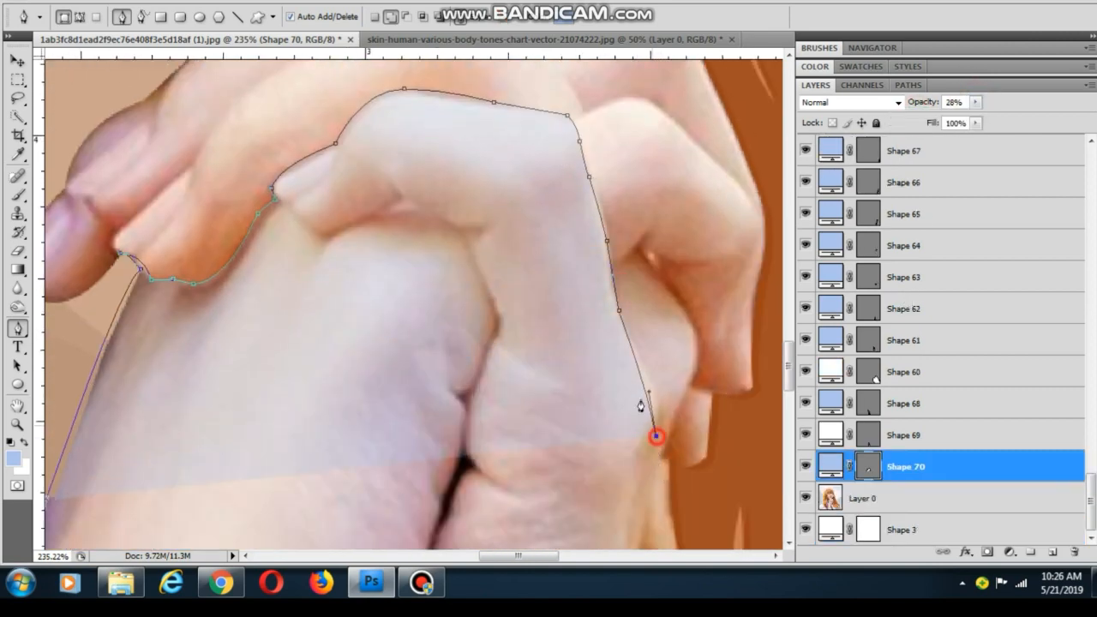
Trace the outline's inner edge back up the finger, over the knuckle and along its top to the fingertip
scroll(626, 368, "up", 1)
left_click(616, 339)
left_click_drag(580, 273, 595, 311)
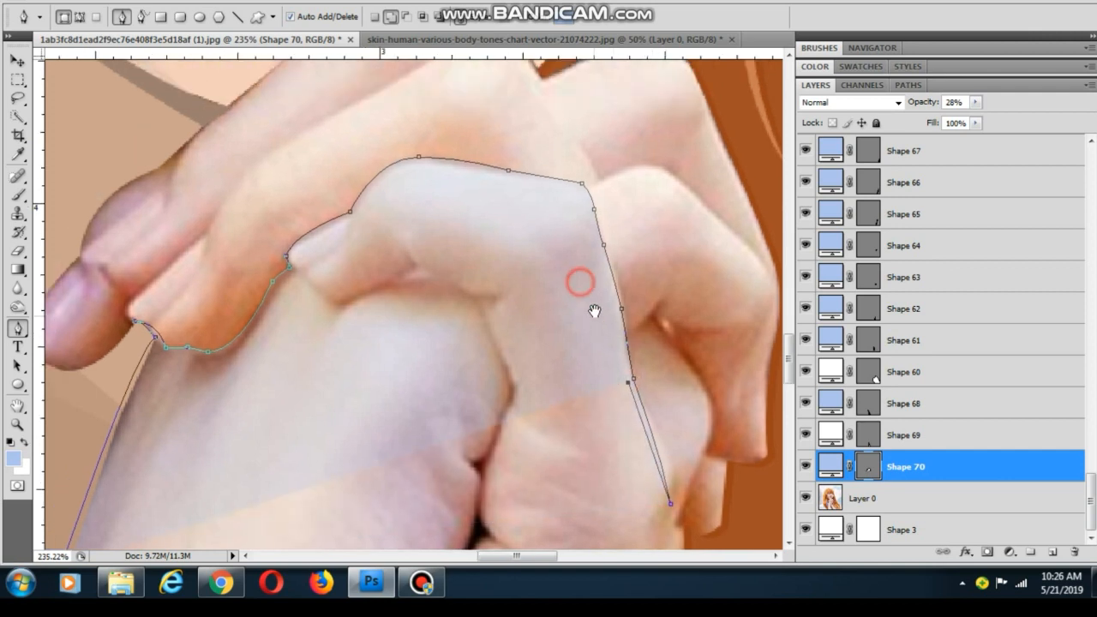
left_click(598, 249)
left_click(578, 187)
left_click(512, 176)
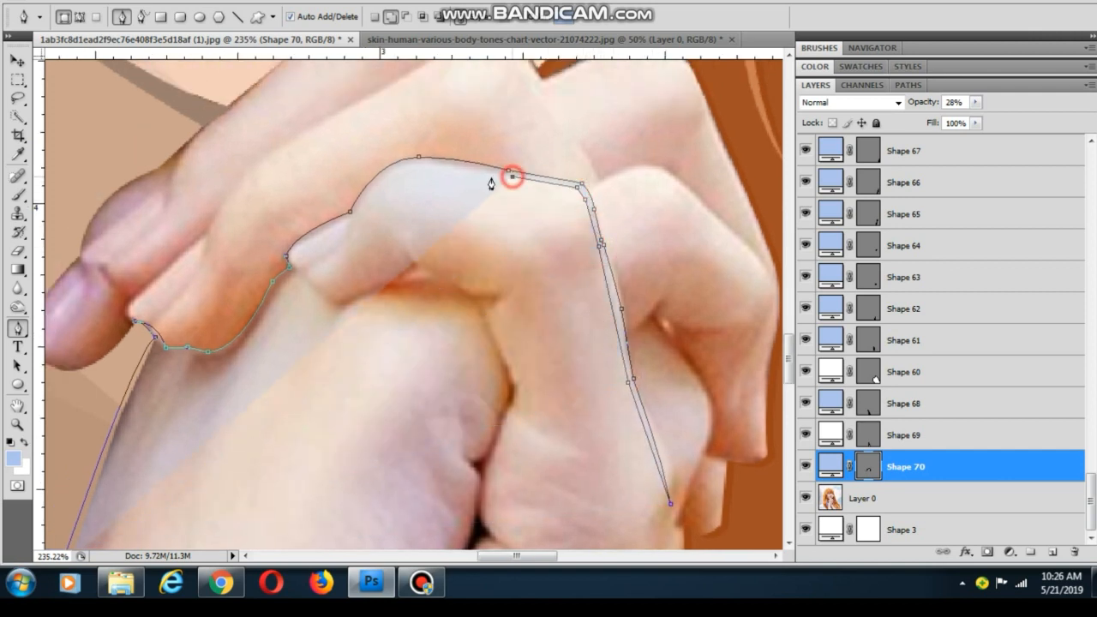
scroll(499, 180, "left", 2)
left_click(502, 164)
left_click_drag(424, 242, 510, 222)
left_click(481, 195, "alt")
Continue the hand outline around the front fingertip and along the finger's lower edge
scroll(483, 204, "up", 2)
left_click(511, 233)
left_click(537, 246)
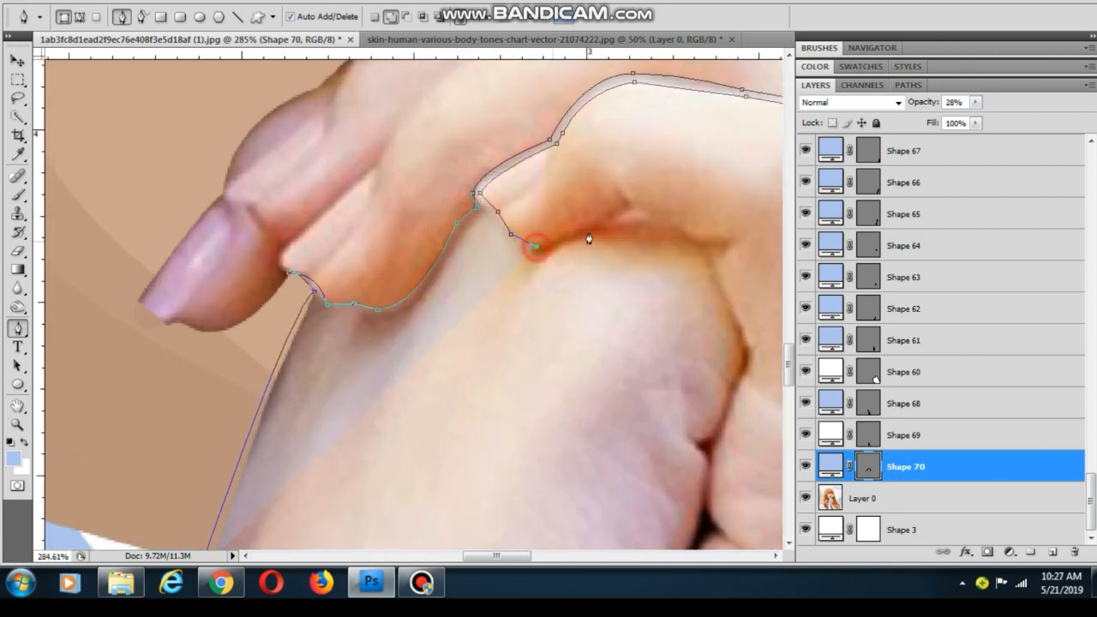
left_click(588, 231)
left_click(626, 202)
left_click_drag(624, 219, 466, 250)
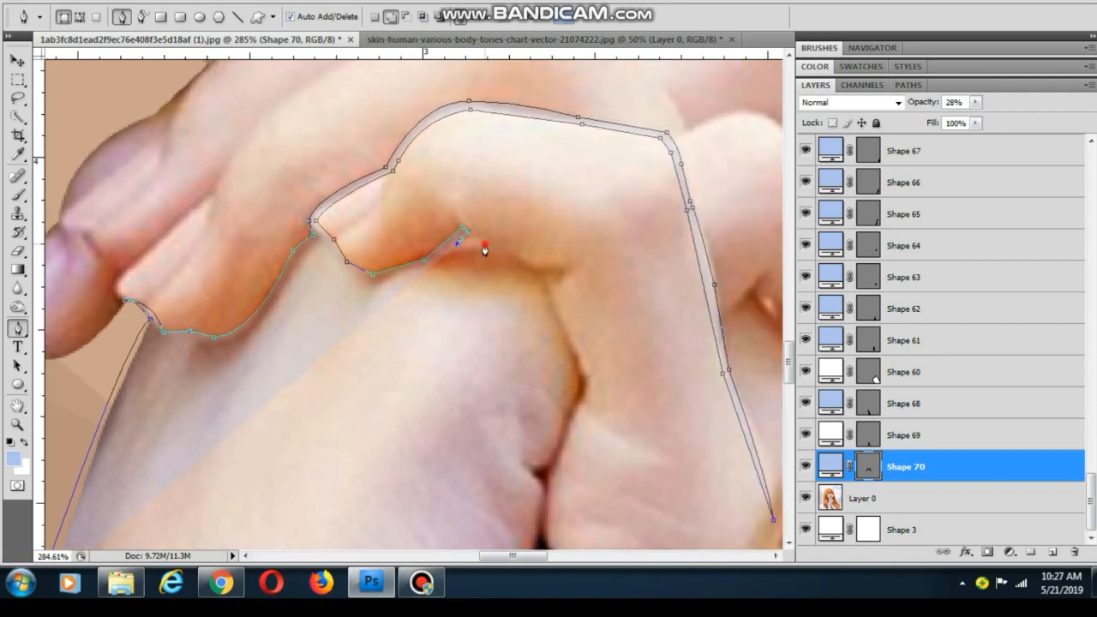
Trace the crease beneath the front finger to a pointed end and turn back toward the palm
left_click(484, 244)
left_click(503, 252)
left_click(537, 266)
left_click(562, 264)
left_click(579, 264)
left_click(570, 273)
left_click(551, 280)
left_click_drag(526, 287, 445, 206)
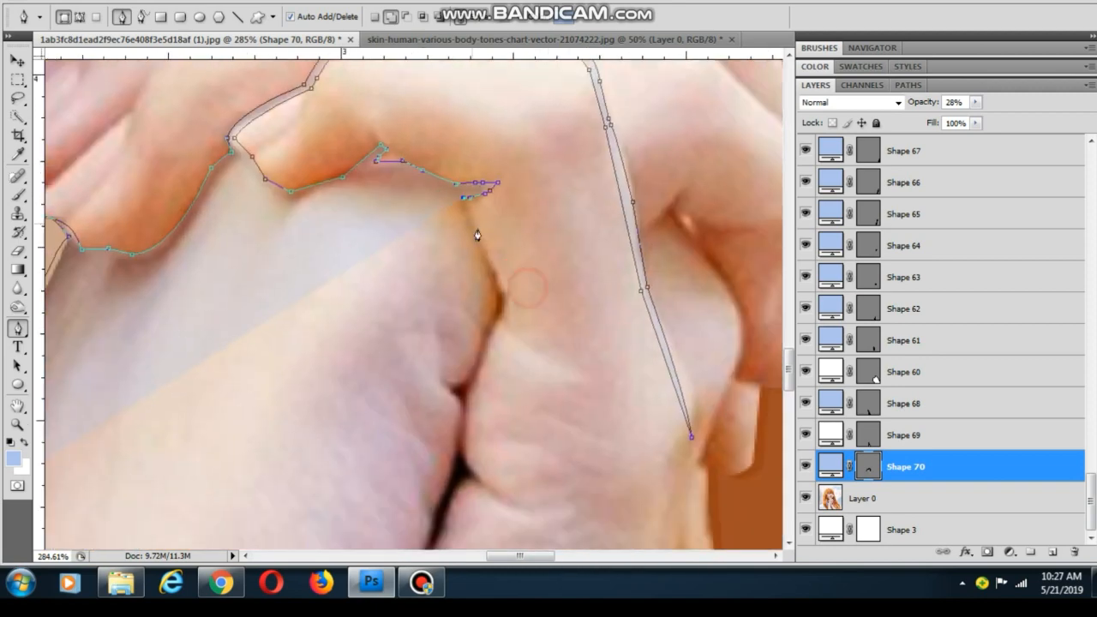
Extend the outline down the curved edge where the front palm meets the other hand
left_click(479, 233)
left_click(495, 257)
left_click(501, 282)
left_click(503, 293)
left_click(503, 310)
left_click(497, 321)
left_click_drag(491, 329, 526, 166)
left_click(514, 191)
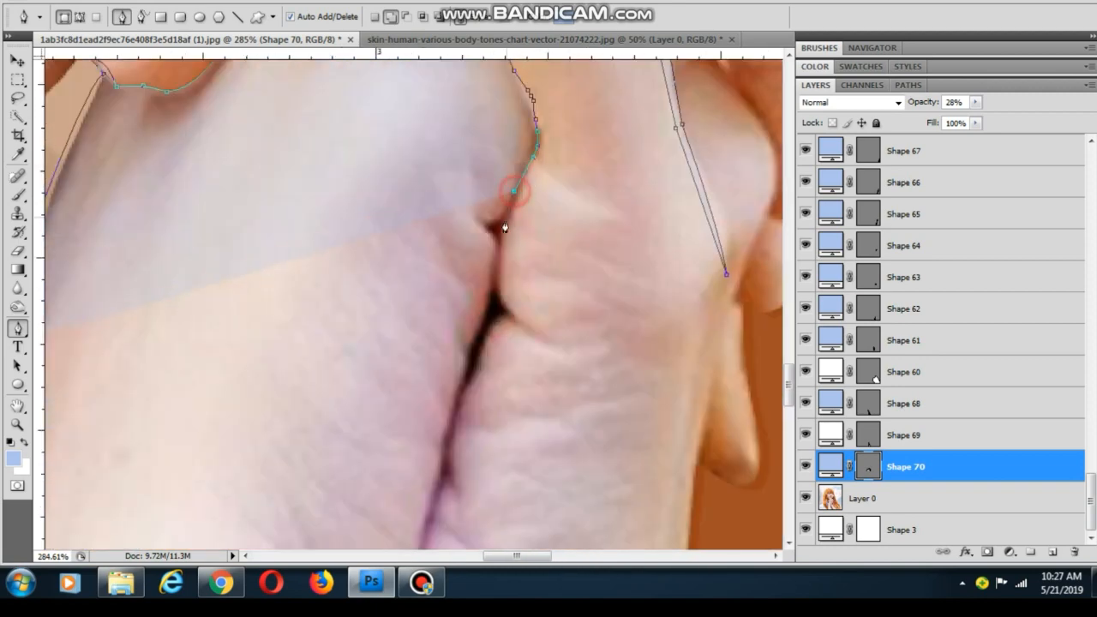
Trace down the dark gap between the palms and form the small pointed notch on the rear hand's side
left_click(504, 223)
left_click(501, 259)
left_click(498, 278)
left_click(501, 290)
left_click(508, 305)
left_click(523, 323)
left_click(528, 328)
left_click(504, 318)
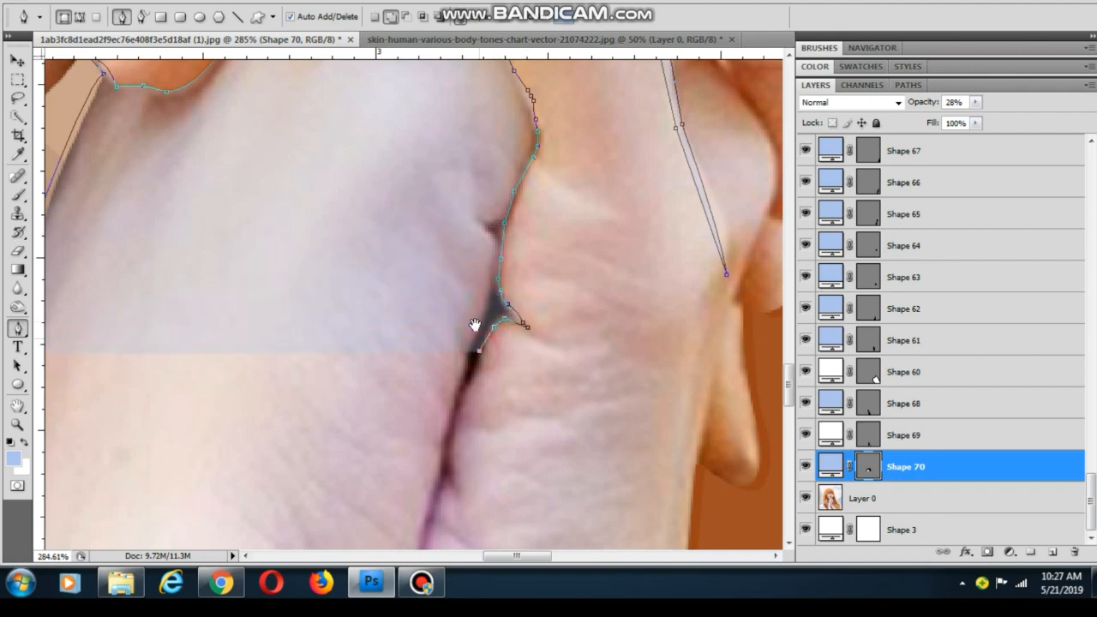
Follow the lower gap between the palms down to the junction of the two wrists
left_click_drag(475, 325, 493, 153)
scroll(503, 263, "down", 2)
left_click(482, 227)
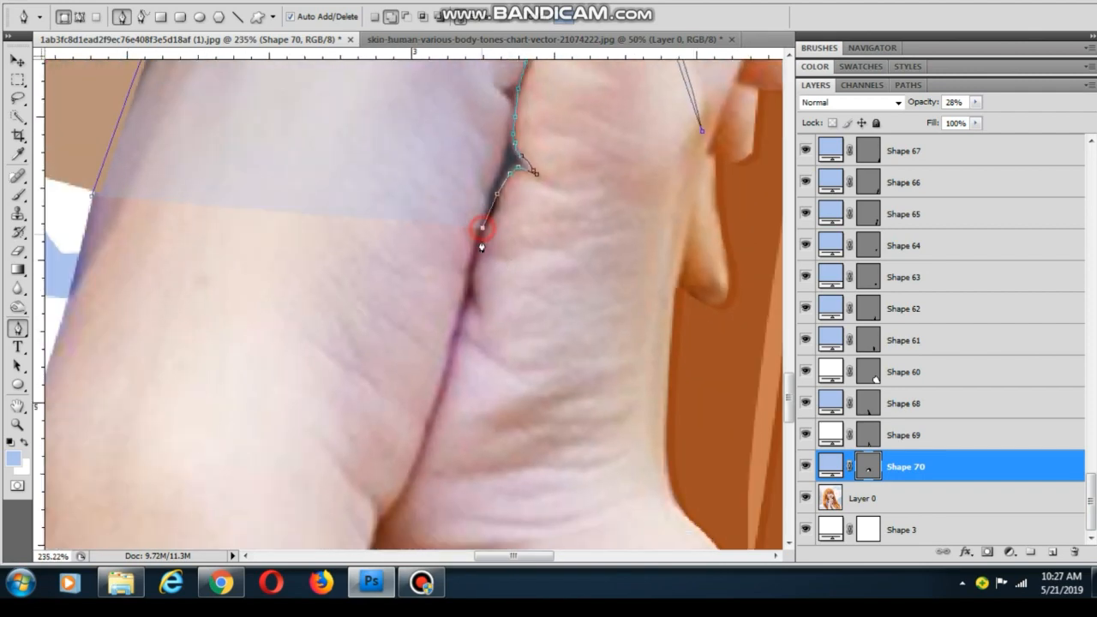
left_click(465, 301)
left_click_drag(465, 301, 482, 215)
left_click(465, 303)
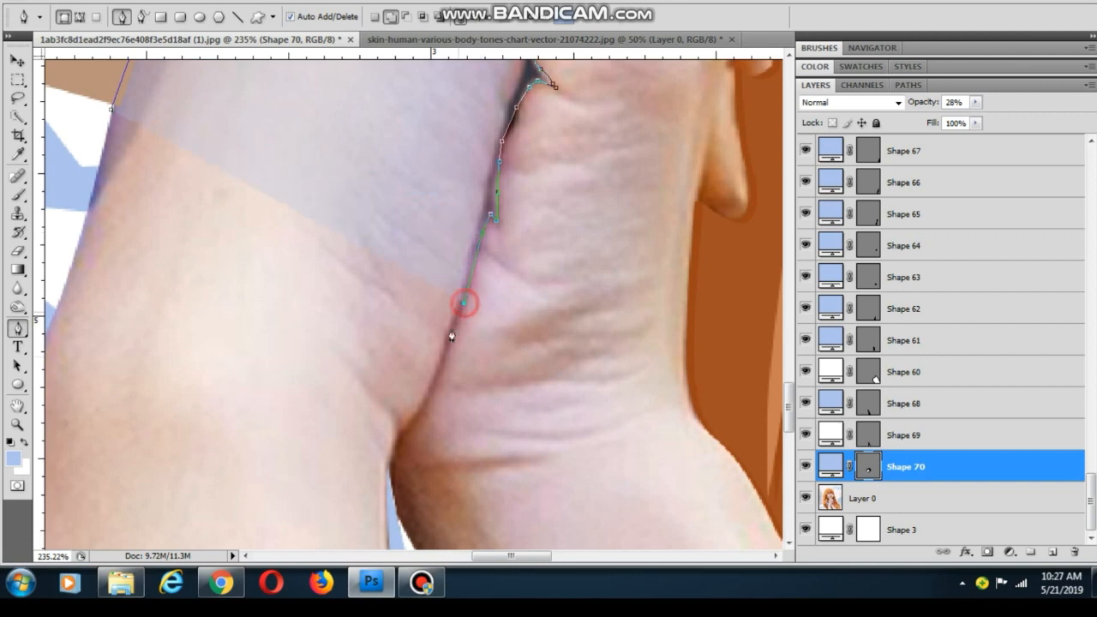
left_click(432, 382)
left_click_drag(422, 403, 426, 238)
left_click(419, 264)
scroll(433, 301, "down", 4)
left_click_drag(434, 300, 356, 222)
left_click(364, 220)
Carry the outline from the wrist junction along the rear forearm's inner edge to the bottom of the image
scroll(363, 220, "down", 4)
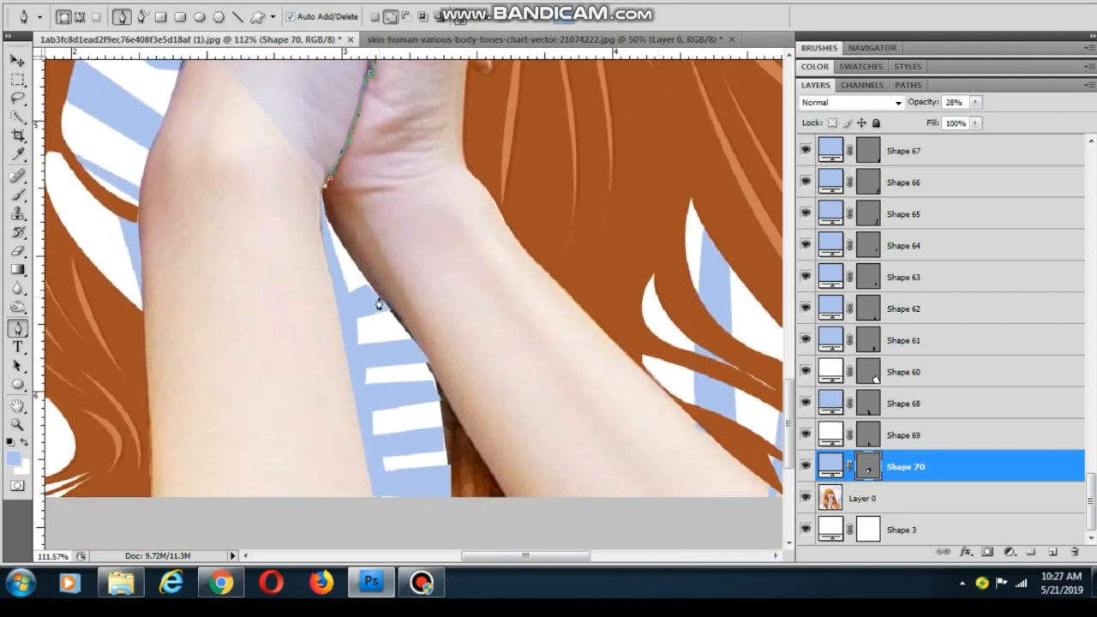
left_click_drag(429, 363, 485, 430)
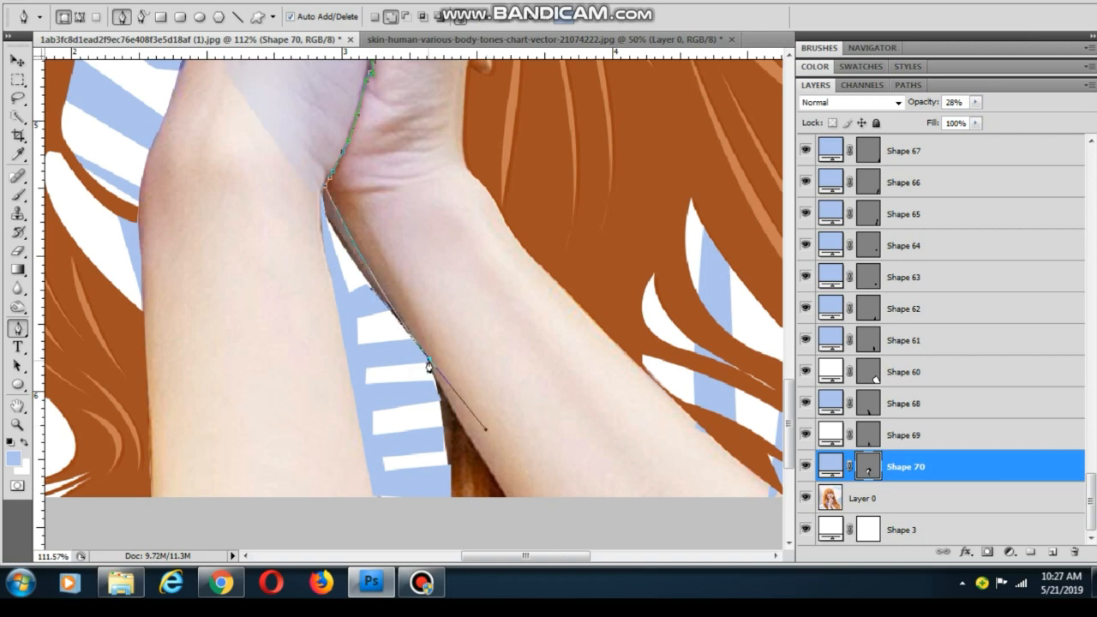
left_click(507, 499)
Bring the outline back up beside the rear forearm to the wrist junction, leaving a thin strip
left_click(436, 387)
scroll(434, 387, "down", 3)
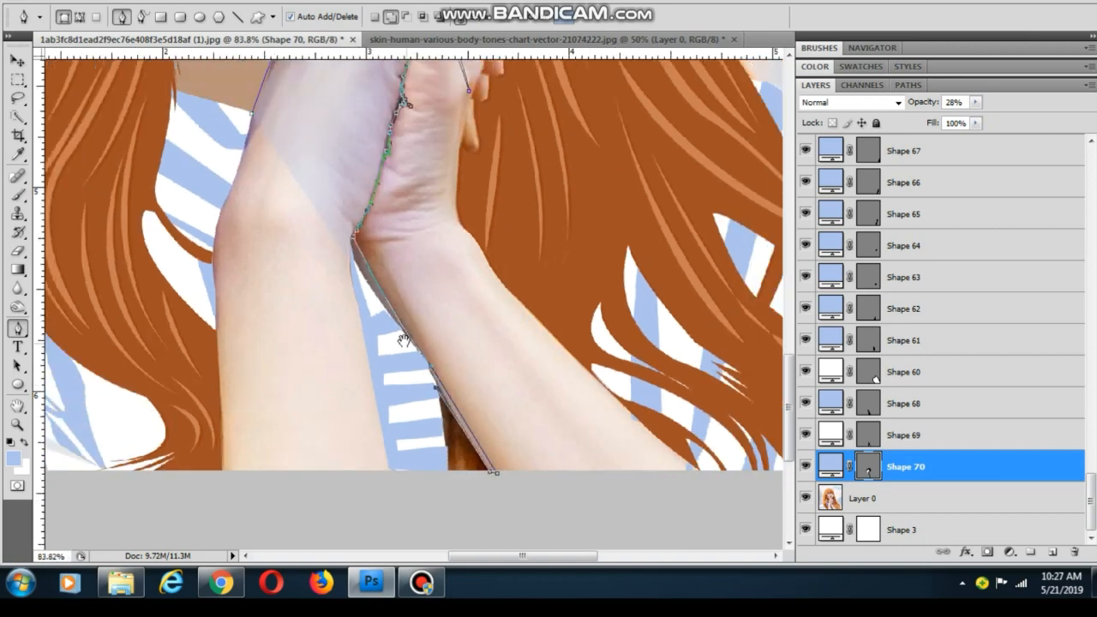
left_click_drag(404, 341, 429, 412)
left_click(376, 341)
scroll(376, 291, "up", 4)
left_click(371, 322)
scroll(382, 326, "up", 7)
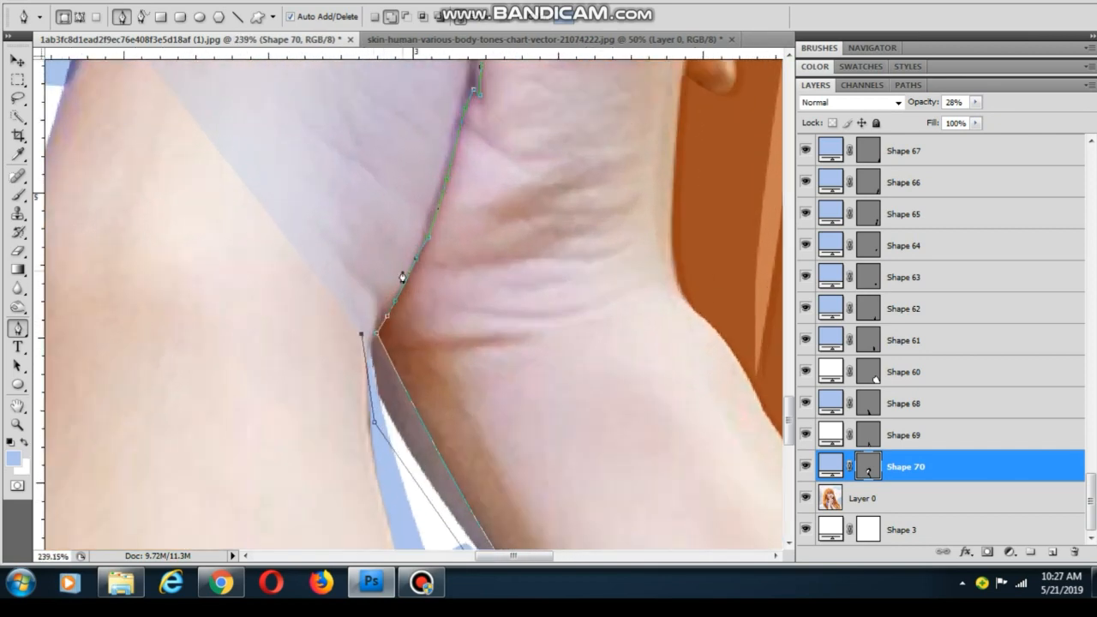
Trace the return side of the outline up the gap between the palms past the notch
left_click(406, 268)
left_click_drag(424, 180, 427, 331)
left_click_drag(454, 269, 476, 391)
left_click(476, 198)
left_click(489, 347)
left_click(506, 288)
left_click(519, 249)
left_click_drag(518, 219, 517, 352)
Return the outline around the front palm's rounded edge and along the finger crease to the front fingertip
left_click(517, 350)
left_click(533, 302)
left_click(541, 288)
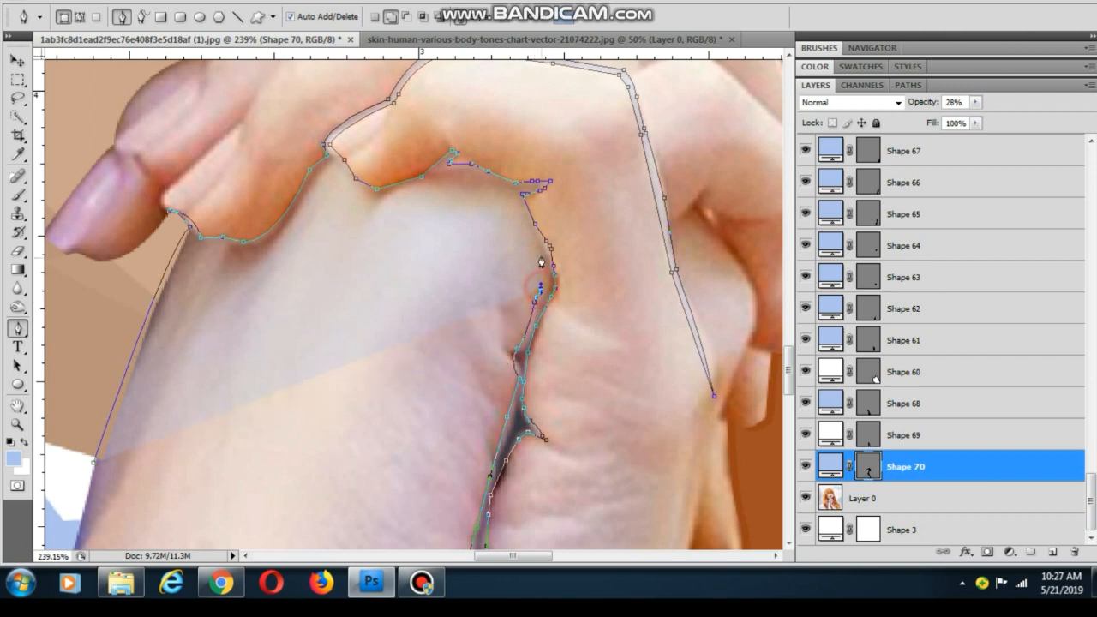
left_click(539, 256)
left_click(534, 237)
left_click(511, 198)
left_click(472, 181)
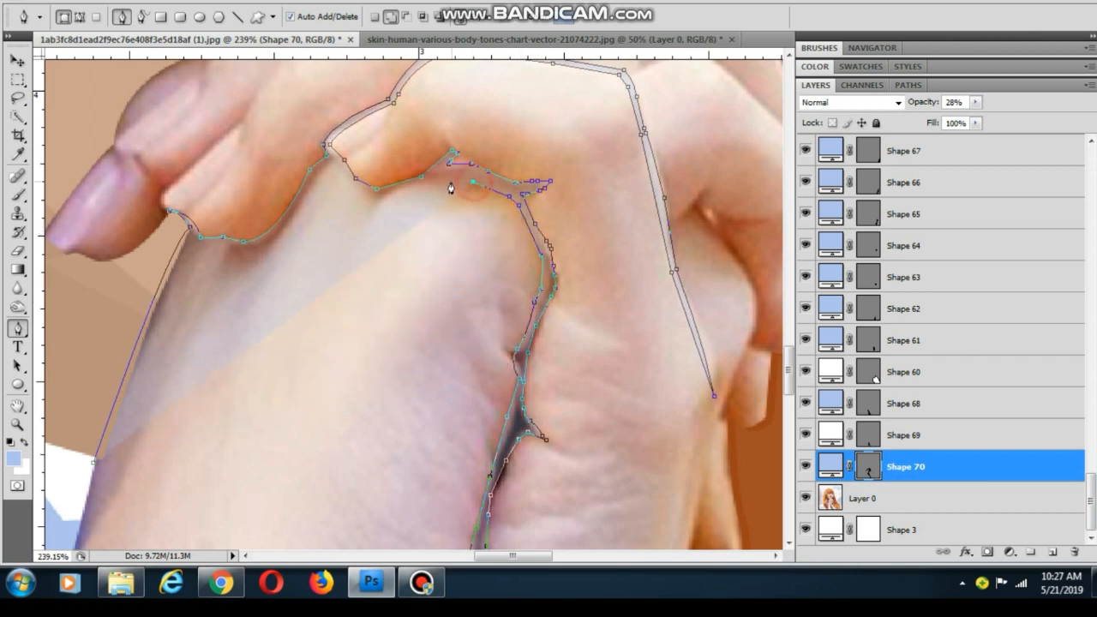
left_click(438, 181)
left_click(354, 186)
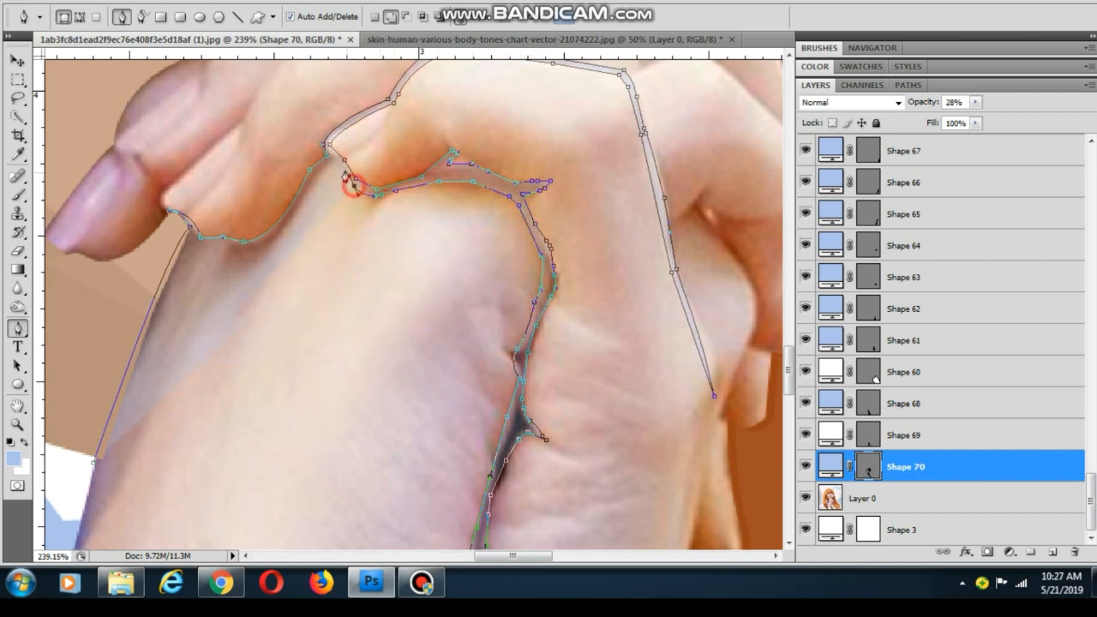
Trace the return line around the front fingertip and beneath the second finger to the hand's outer edge
left_click(350, 176)
left_click(333, 162)
left_click_drag(336, 174, 406, 176)
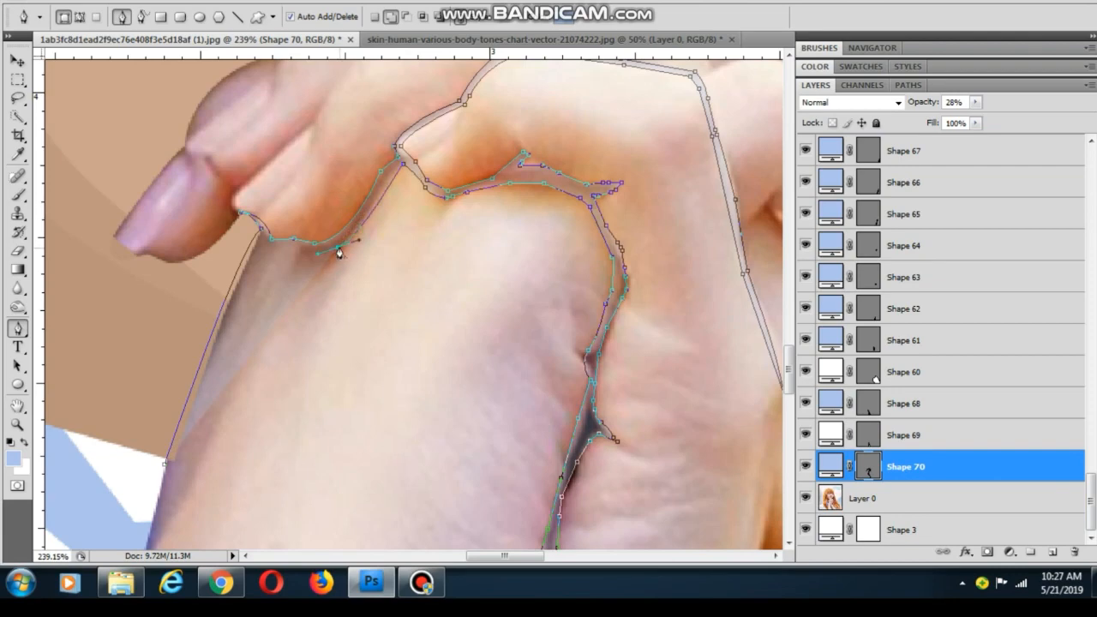
left_click(338, 247, "alt")
left_click_drag(325, 257, 460, 246)
left_click(420, 238)
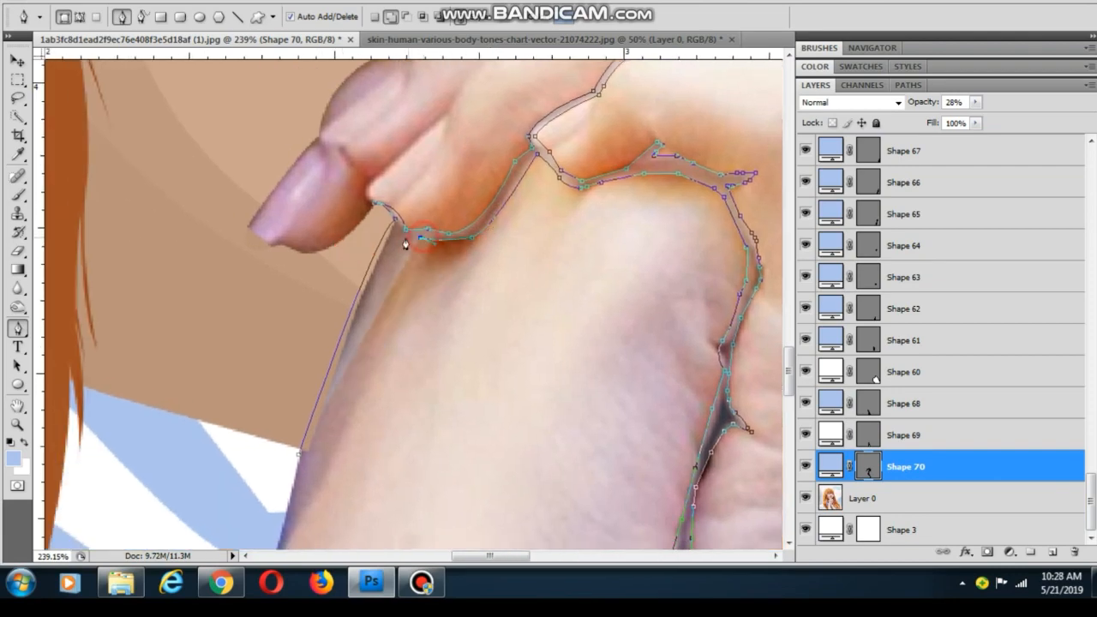
left_click(405, 237)
left_click(395, 240)
Run the outline down the hand's outer edge toward the wrist and close the shape
scroll(398, 247, "down", 4)
left_click_drag(403, 336, 443, 240)
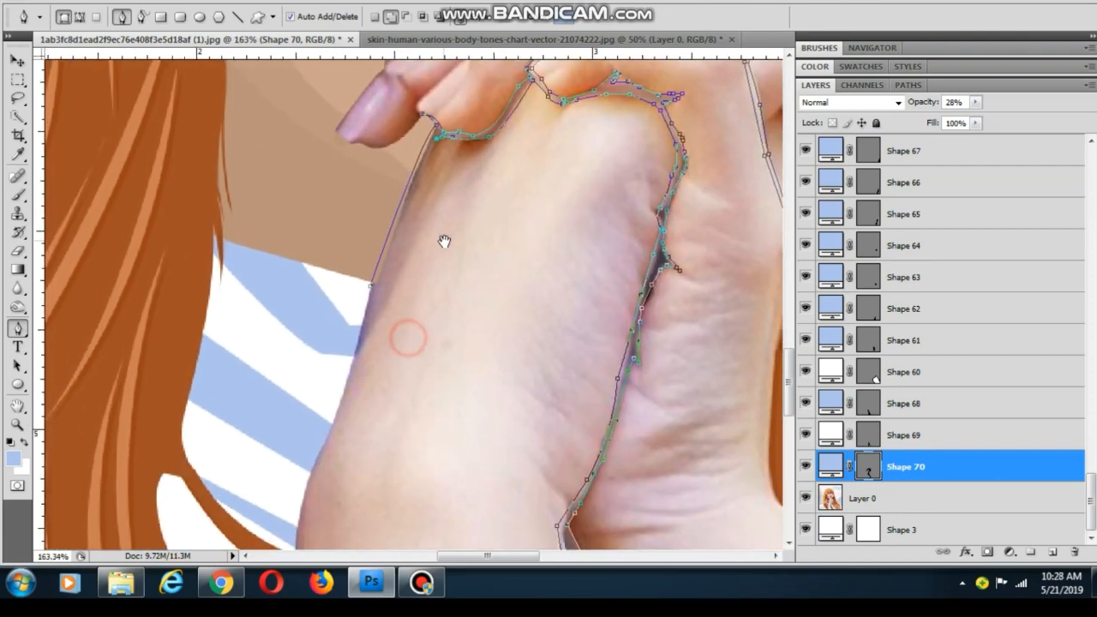
left_click_drag(371, 347, 399, 237)
left_click(381, 246)
left_click(371, 285)
left_click_drag(363, 300, 370, 391)
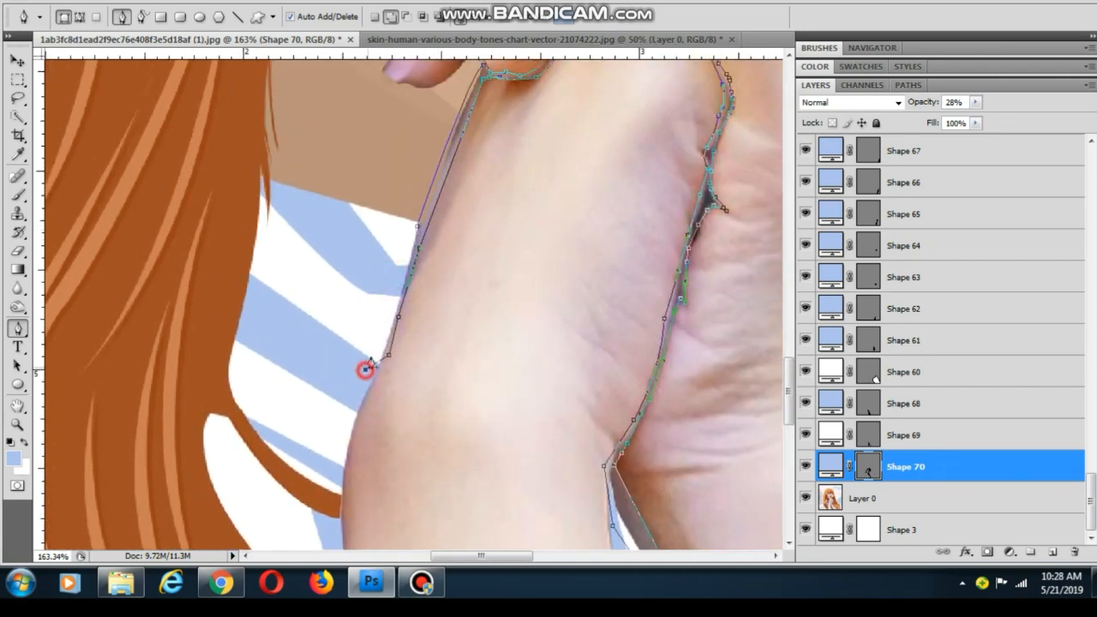
scroll(413, 231, "down", 4)
left_click_drag(477, 274, 539, 361)
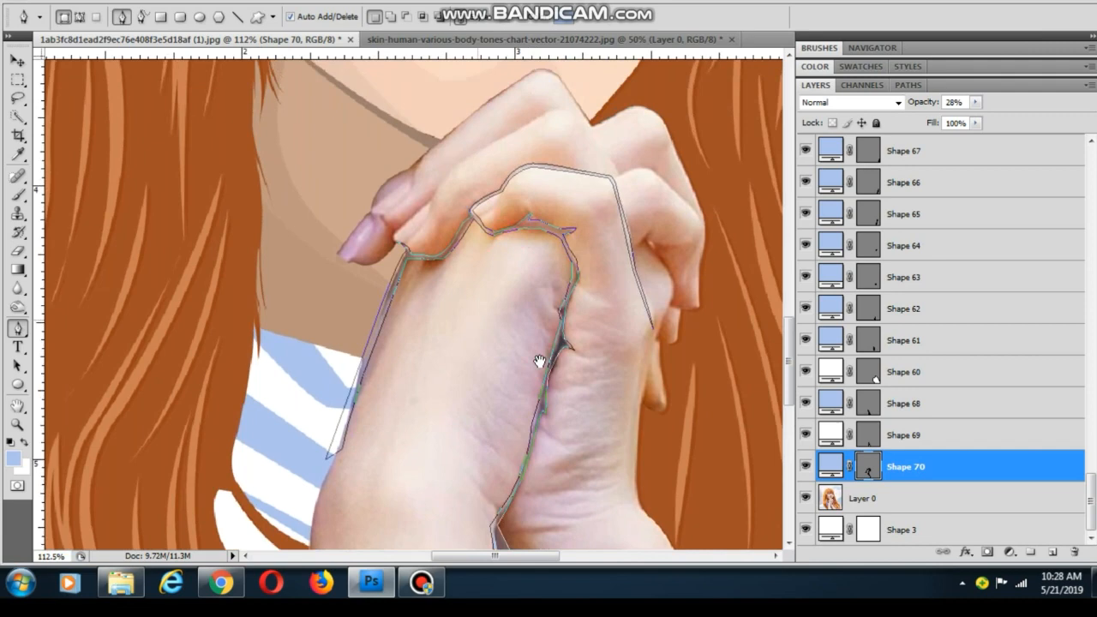
Recolor the hand outline shape dark brown, hex 512315
double_click(829, 466)
scroll(445, 164, "up", 6)
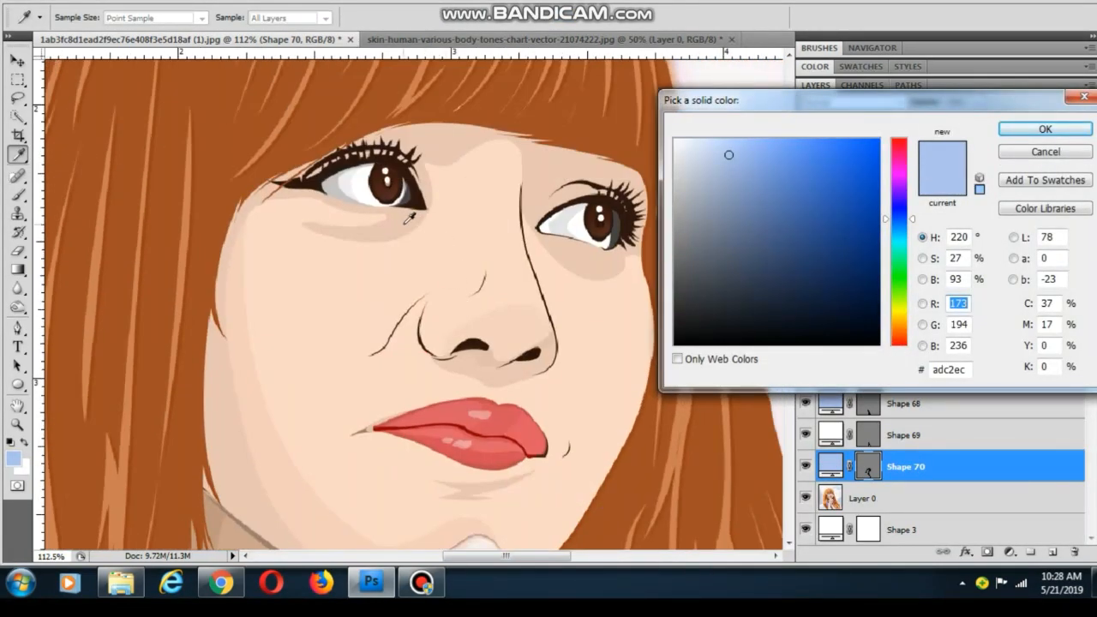
left_click(480, 343)
left_click(827, 279)
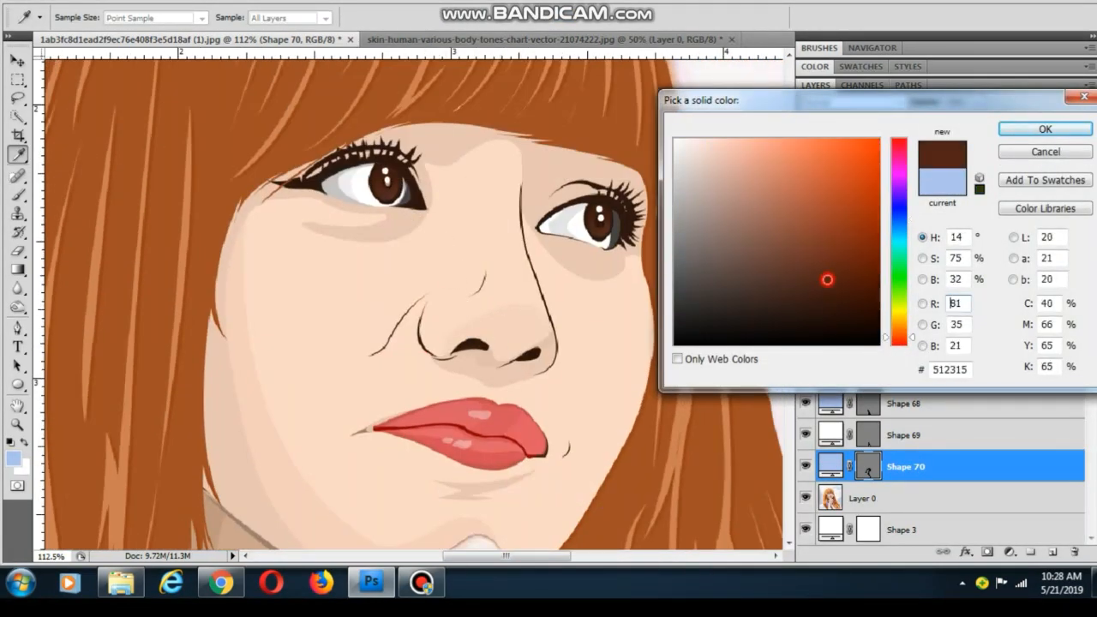
left_click(1046, 128)
Select the jawline shadow shape and recolor it reddish brown, starting from the dark eyeliner color
scroll(561, 177, "down", 3)
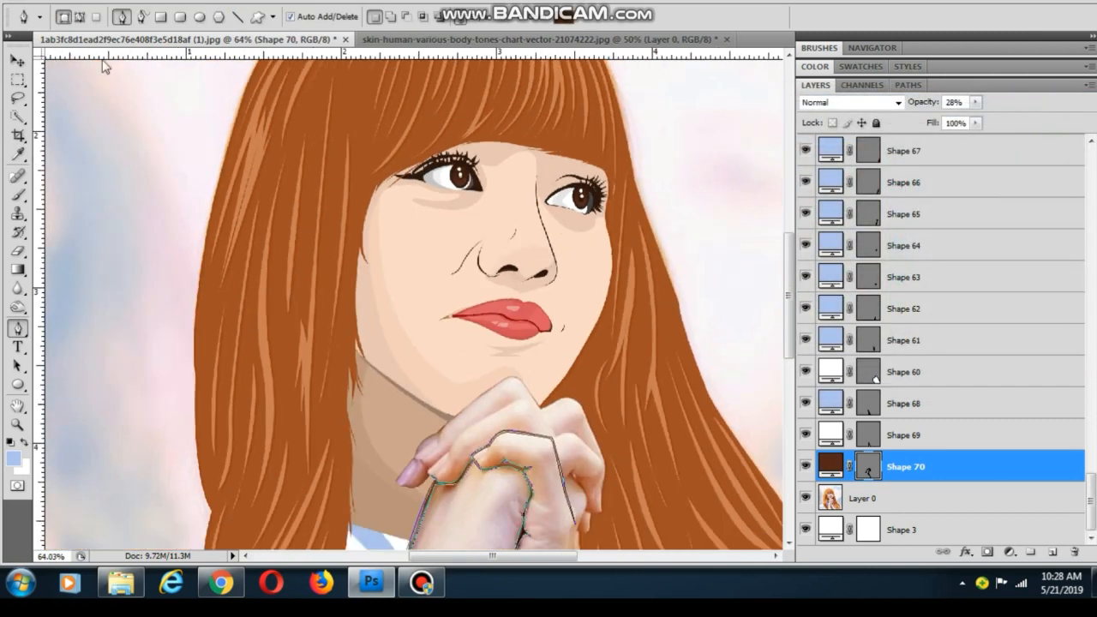
left_click(17, 60)
scroll(445, 438, "up", 2)
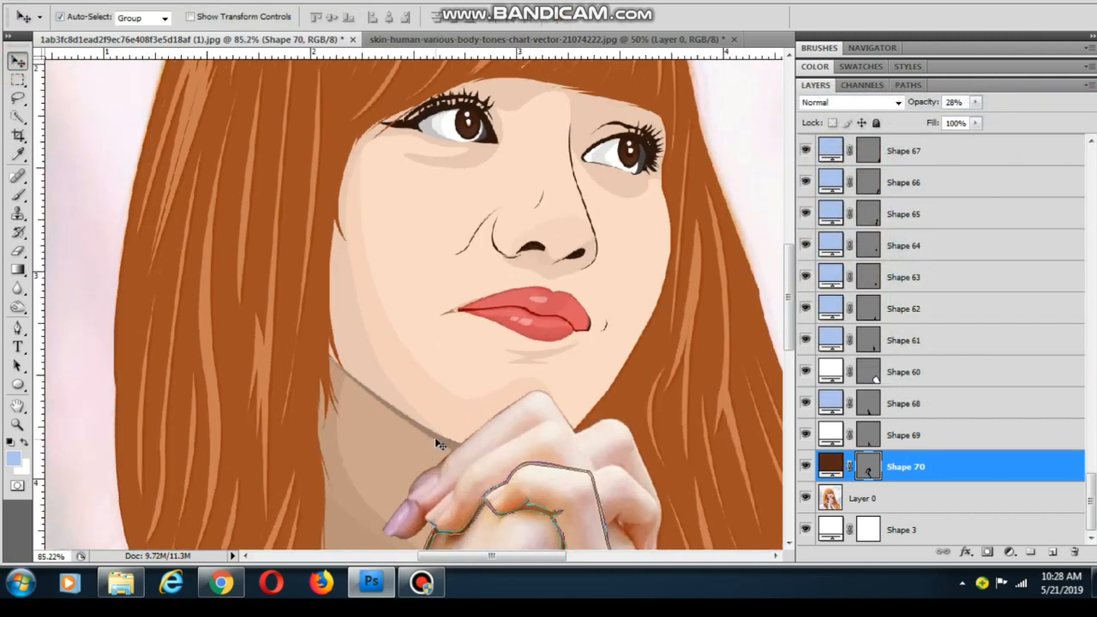
left_click(437, 442)
double_click(828, 150)
left_click(495, 143)
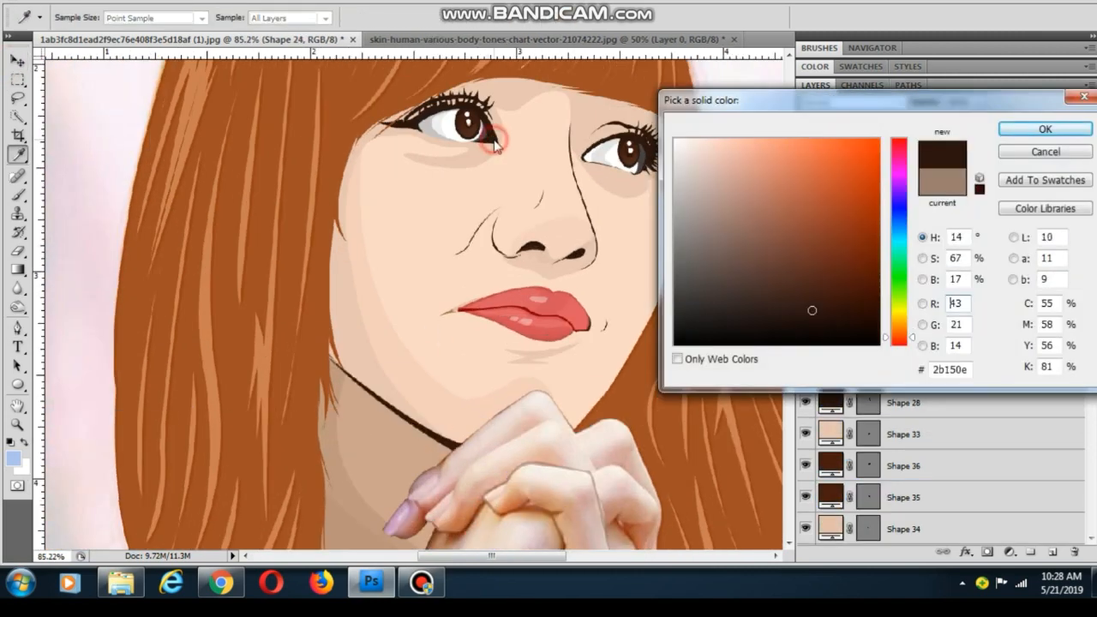
mouse_move(811, 310)
left_mouse_down()
mouse_move(824, 276)
mouse_move(817, 255)
left_mouse_up()
left_click(1028, 129)
Draw a narrow strip along the shirt collar where it meets the neck, above the neck shape
scroll(249, 168, "down", 4)
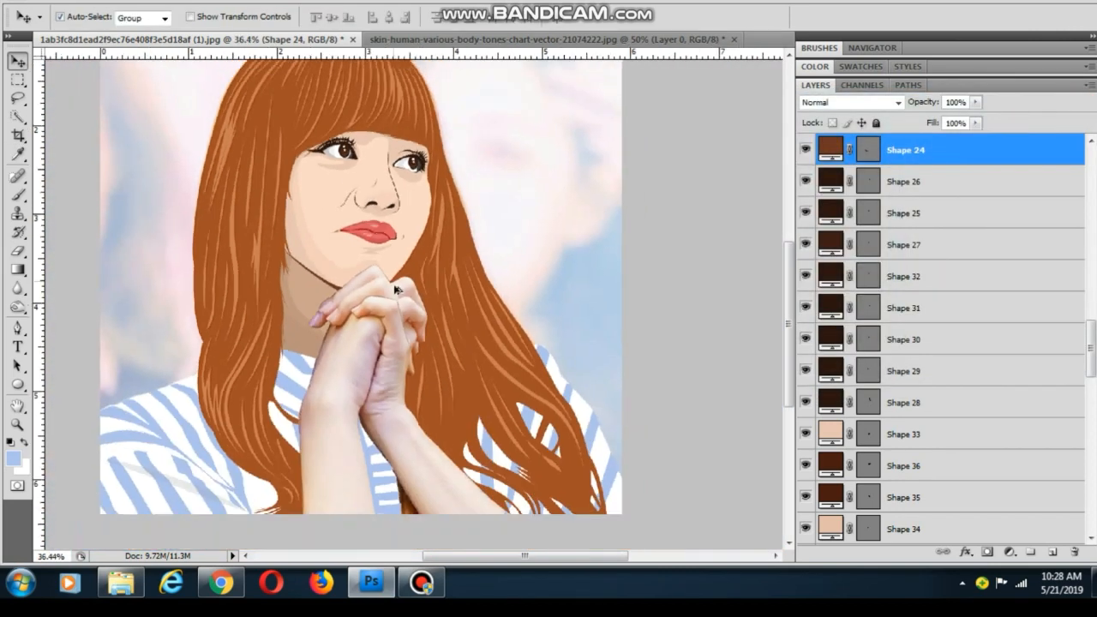
left_click_drag(504, 243, 550, 180)
scroll(336, 291, "up", 7)
left_click(384, 257)
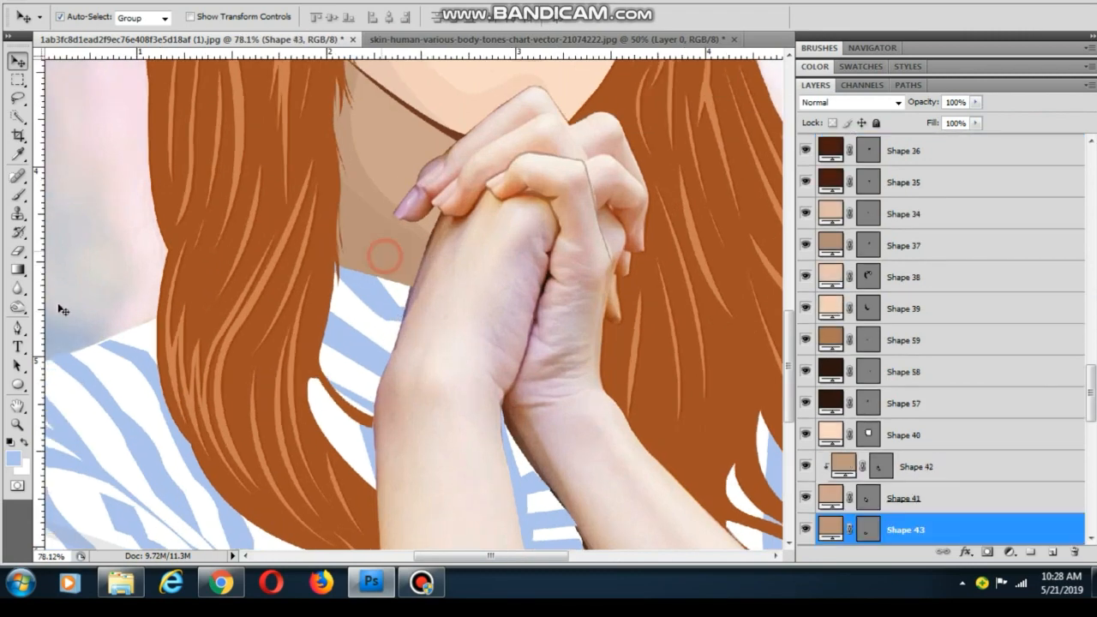
left_click(18, 328)
scroll(327, 268, "up", 1)
left_click(331, 232)
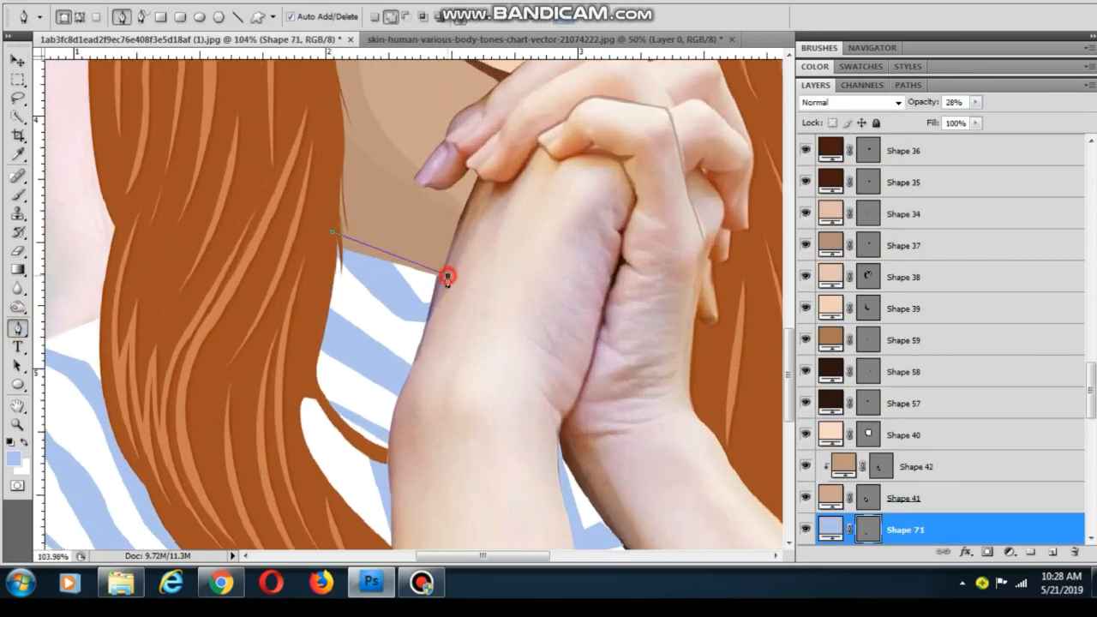
Fill the collar strip with light grey c9c9c9 and raise its opacity to 100%
double_click(830, 529)
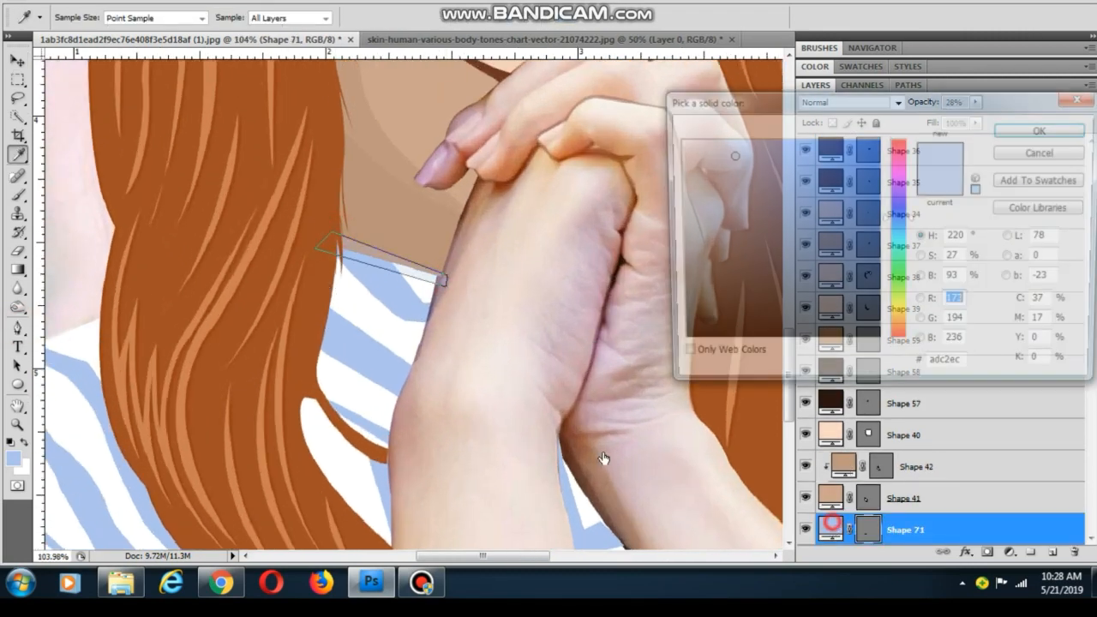
left_click(339, 301)
mouse_move(698, 165)
left_mouse_down()
mouse_move(690, 153)
mouse_move(650, 181)
left_mouse_up()
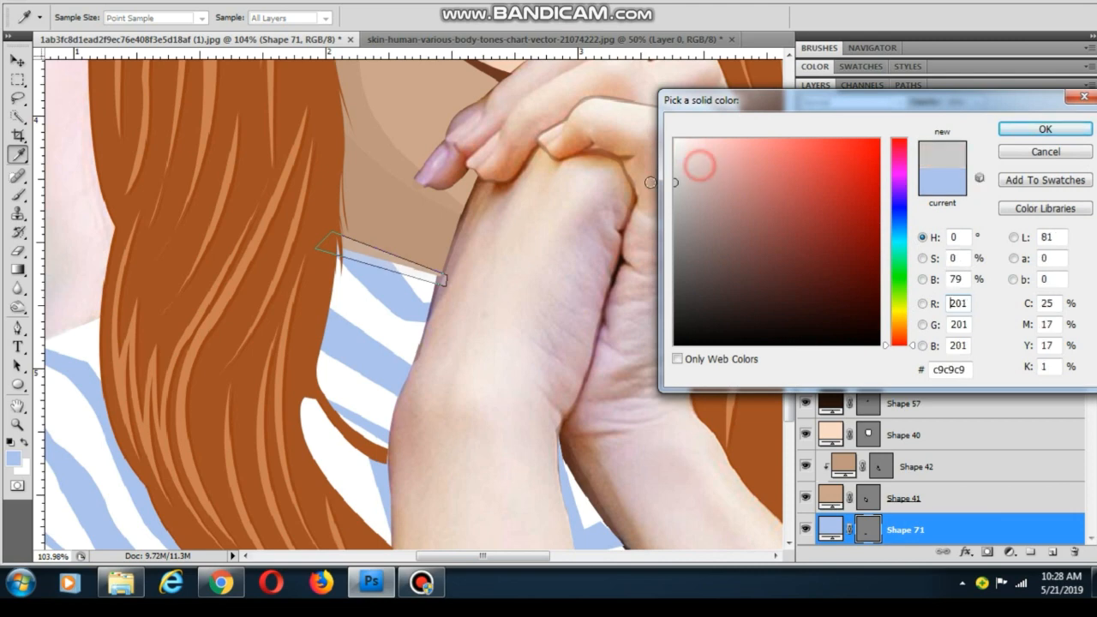
left_click(1011, 131)
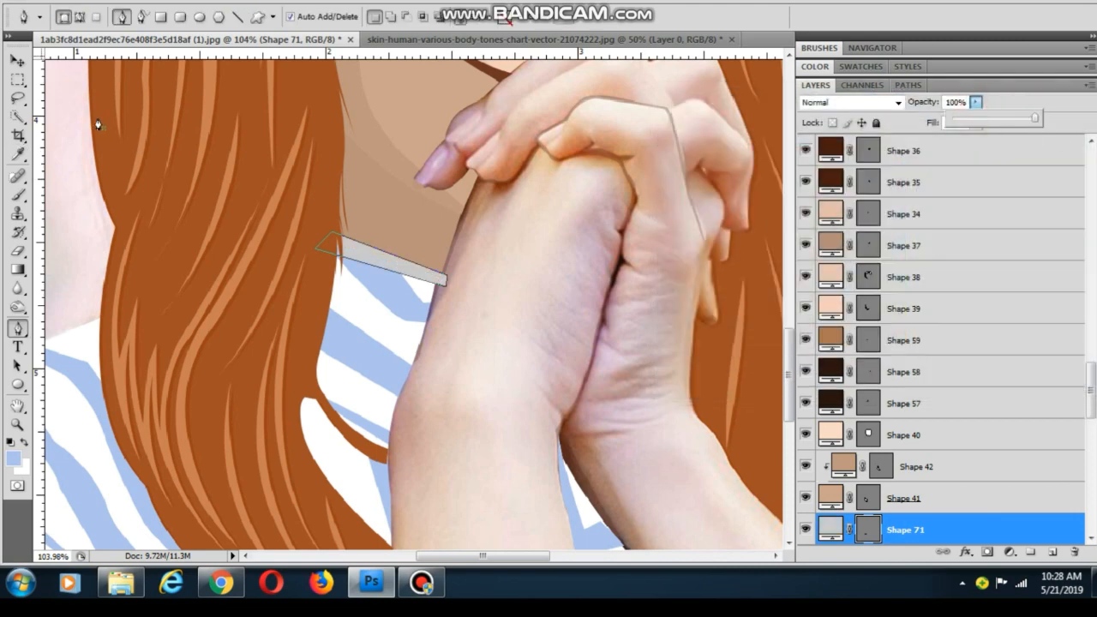
Inspect the collar strip and the whole portrait
left_click(19, 59)
left_click(68, 107)
left_click(426, 276)
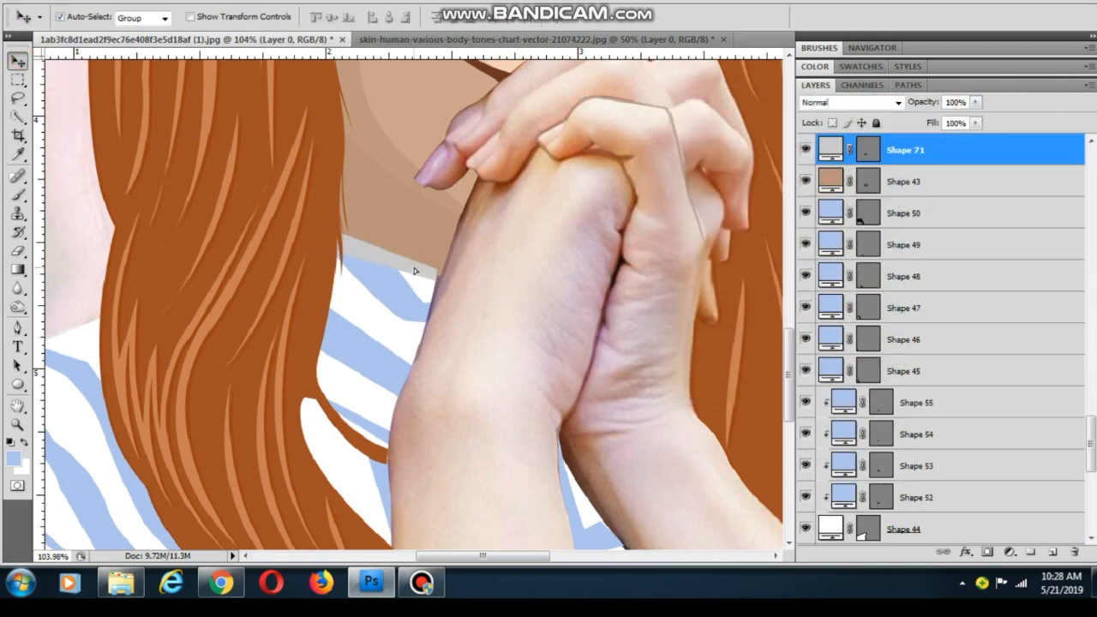
scroll(416, 271, "down", 5)
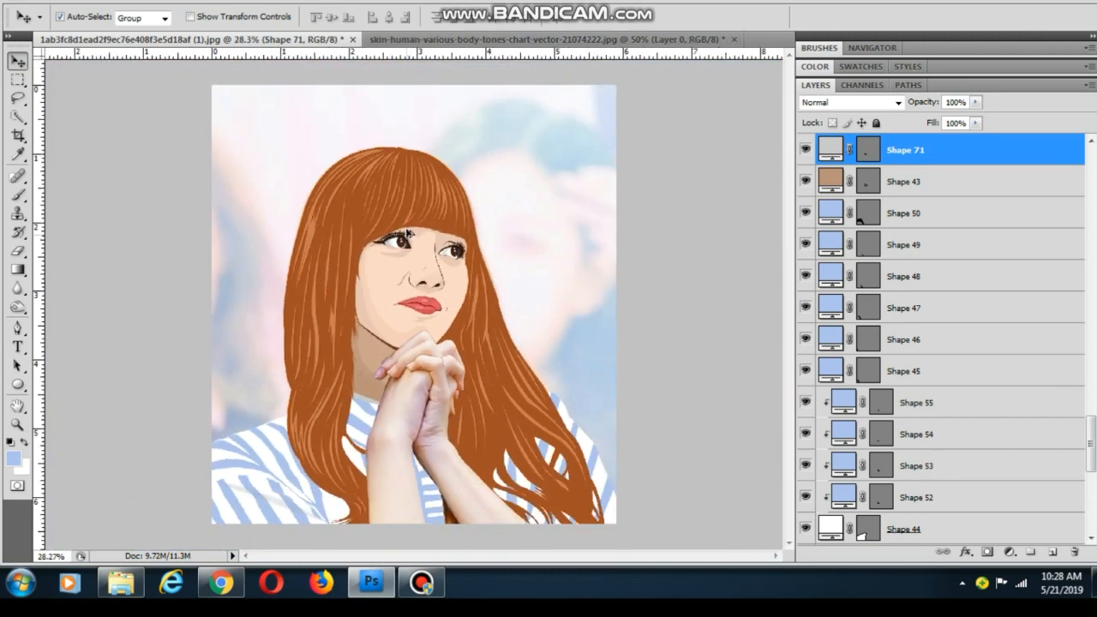
scroll(408, 232, "down", 3)
scroll(478, 509, "up", 10)
Start a Pen shape layer directly above the photo layer, tracing the vertical forearm's outer edge from the canvas bottom up to the hand
left_click_drag(427, 376, 452, 240)
left_click(358, 288)
left_click(17, 329)
scroll(299, 436, "up", 3)
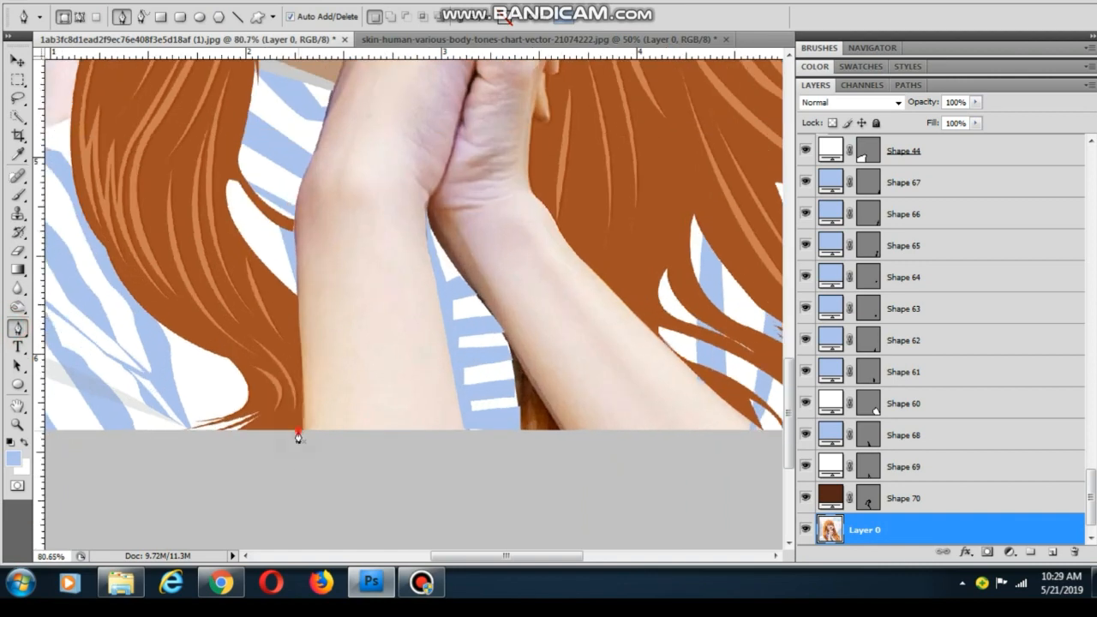
left_click(288, 247)
scroll(274, 382, "up", 3)
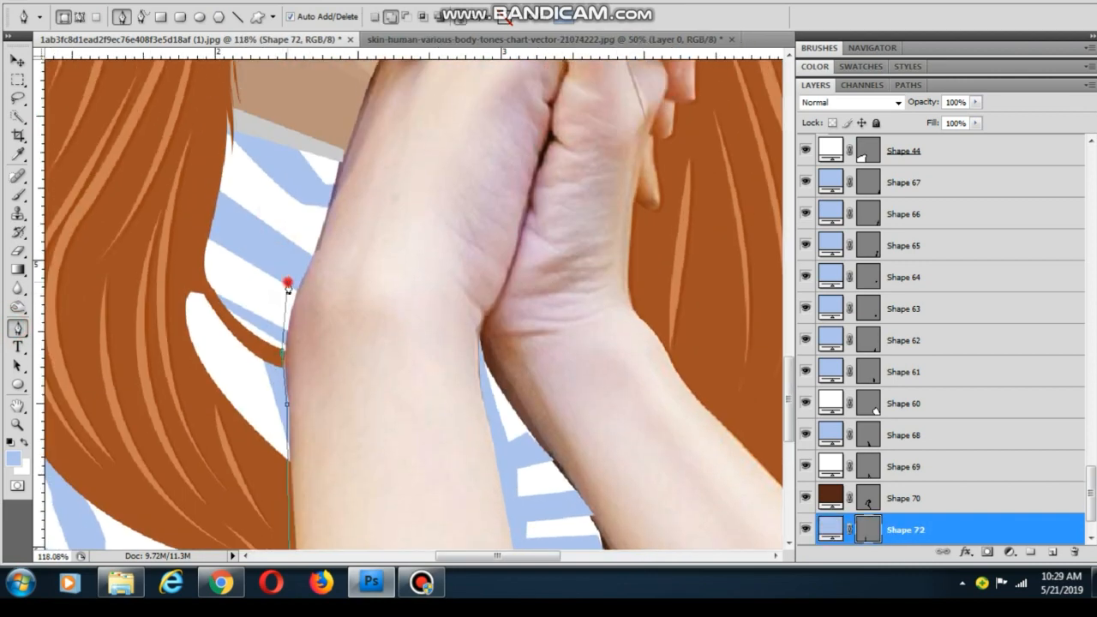
left_click(317, 236)
left_click_drag(331, 197, 284, 380)
scroll(315, 267, "up", 2)
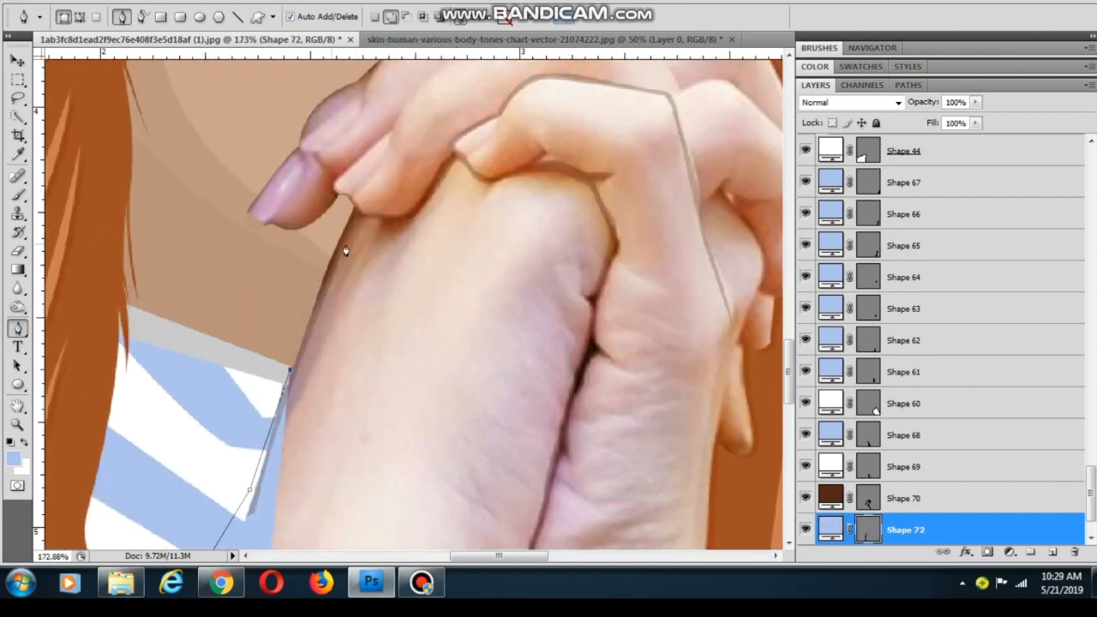
left_click(357, 221)
Continue the arm shape's outline around the fingertips over the neck and up past the jawline
left_click_drag(356, 221, 355, 348)
scroll(354, 347, "up", 2)
left_click(342, 354)
left_click_drag(298, 407, 204, 397)
left_click_drag(183, 374, 174, 362)
left_click(286, 163)
left_click_drag(326, 167, 254, 355)
left_click(318, 321)
left_click(338, 289)
left_click(378, 259)
left_click_drag(422, 202, 455, 179)
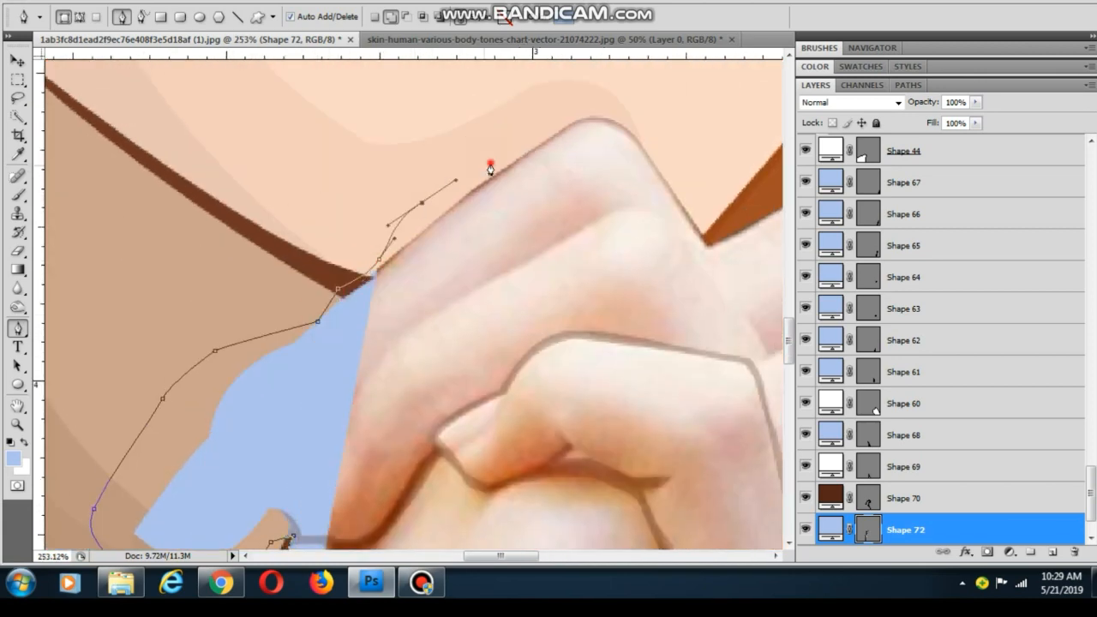
Continue the arm shape's outline over the knuckles beneath the chin and along the second hand's back against the hair
left_click(490, 162)
left_click_drag(502, 148, 520, 133)
left_click(599, 90)
left_click(665, 127)
left_click(670, 137)
left_click(680, 158)
left_click_drag(642, 224, 360, 256)
left_click(432, 259)
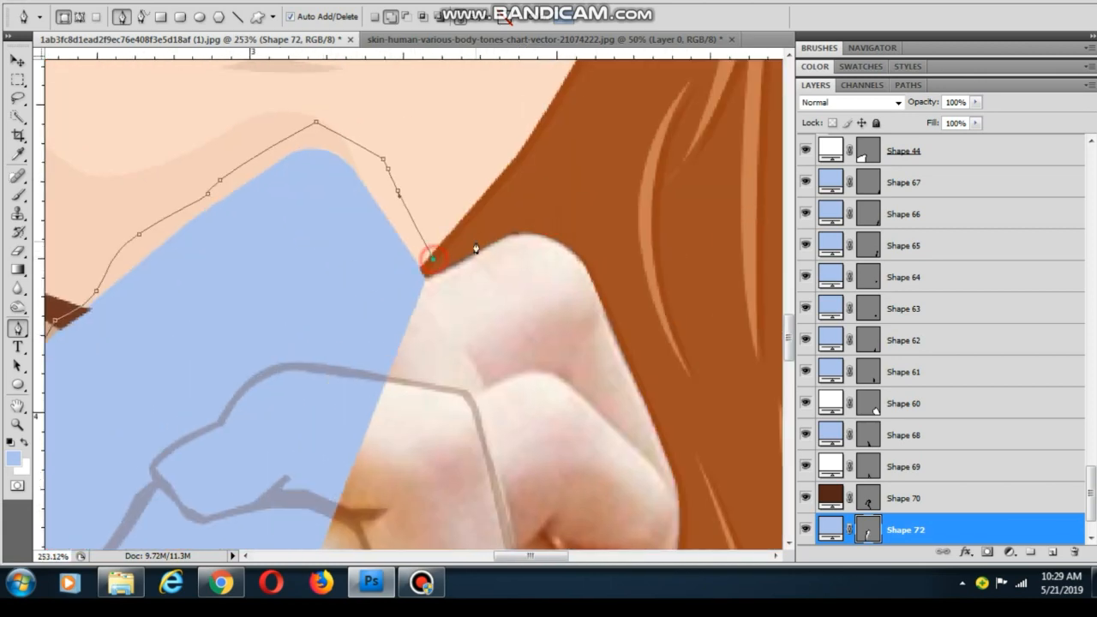
left_click(482, 239)
left_click(533, 228)
left_click(669, 409)
Trace the arm shape's edge down the fingers beside the hair, past the wrist and onto the slanted forearm
left_click_drag(666, 411, 570, 150)
left_click(588, 215)
left_click_drag(594, 267, 594, 311)
left_click_drag(581, 423, 560, 138)
left_click_drag(546, 184, 532, 200)
left_click_drag(528, 247, 519, 272)
left_click_drag(465, 382, 465, 433)
left_click_drag(466, 484, 475, 150)
left_click(472, 205)
left_click_drag(534, 337, 554, 372)
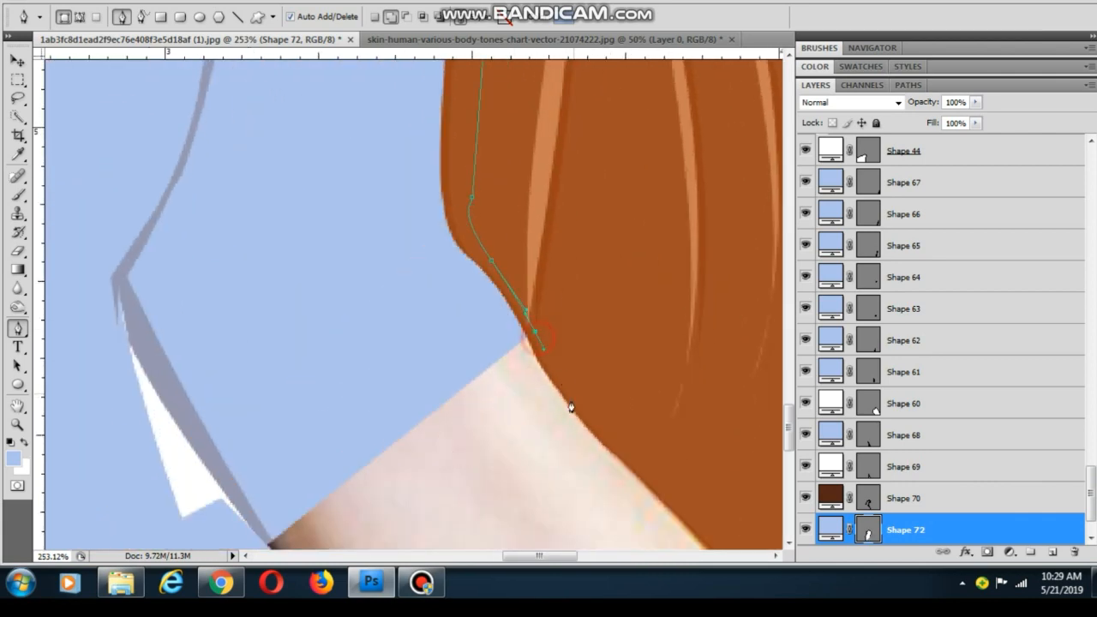
left_click_drag(587, 421, 365, 123)
Extend the arm shape's outline down the slanted forearm and back along just below the canvas edge
scroll(365, 123, "down", 7)
left_click_drag(590, 330, 681, 378)
left_click(677, 417)
left_click(651, 447)
left_click(555, 450)
left_click(437, 454)
left_click(377, 453)
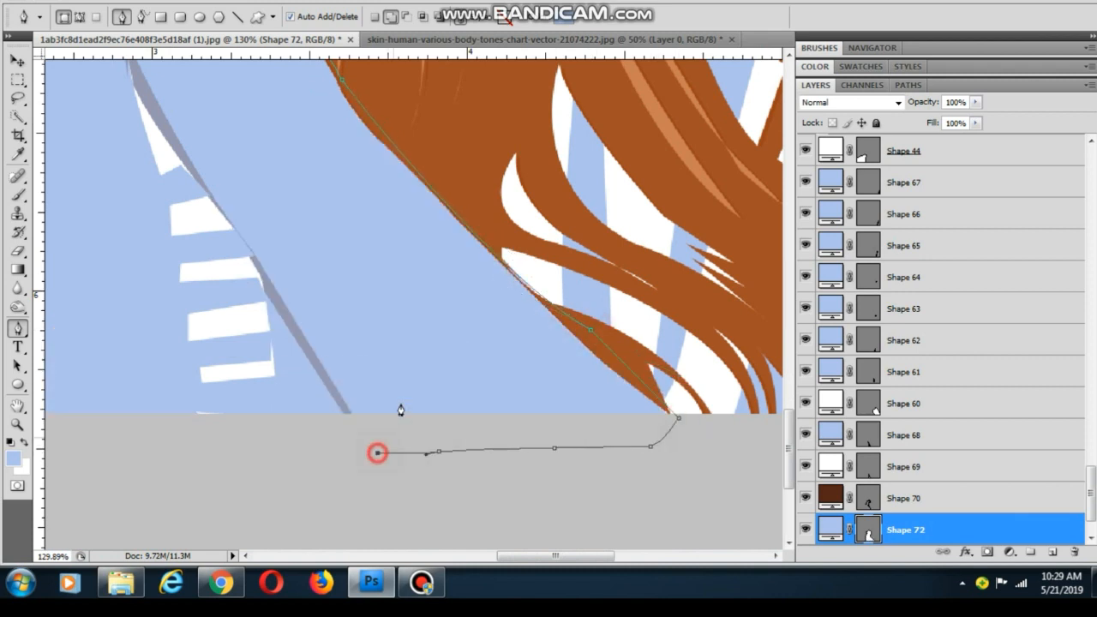
Lower the arm shape's opacity to 36% and close its outline around the striped shirt gap between the forearms
scroll(399, 411, "down", 4)
left_click(975, 102)
left_click_drag(975, 120, 923, 120)
scroll(265, 390, "up", 3)
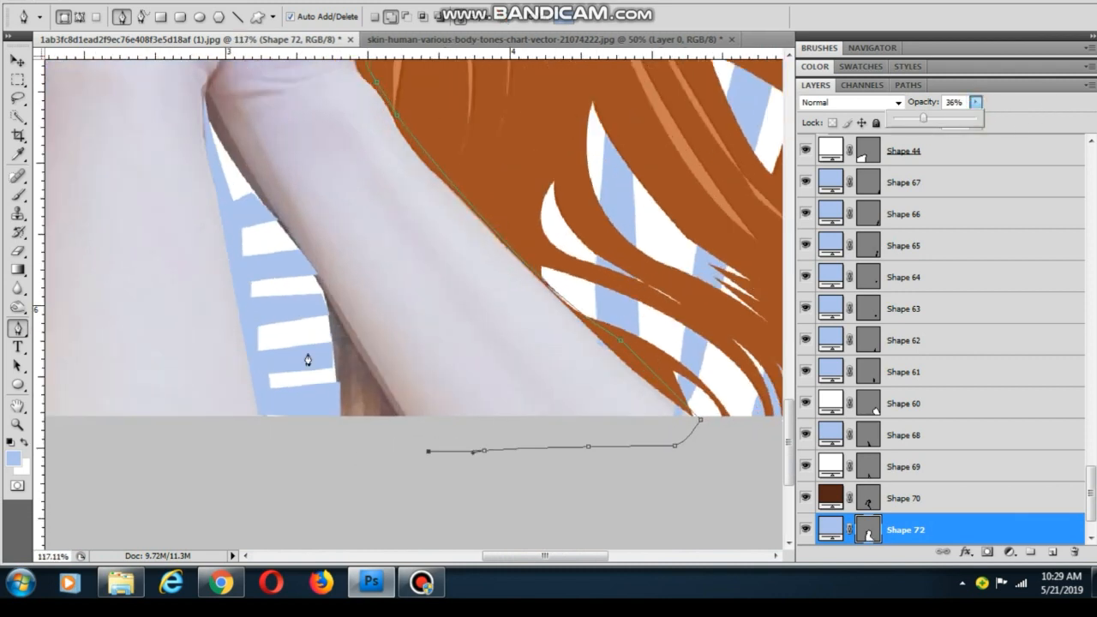
left_click(322, 289)
left_click(239, 170)
left_click(217, 155)
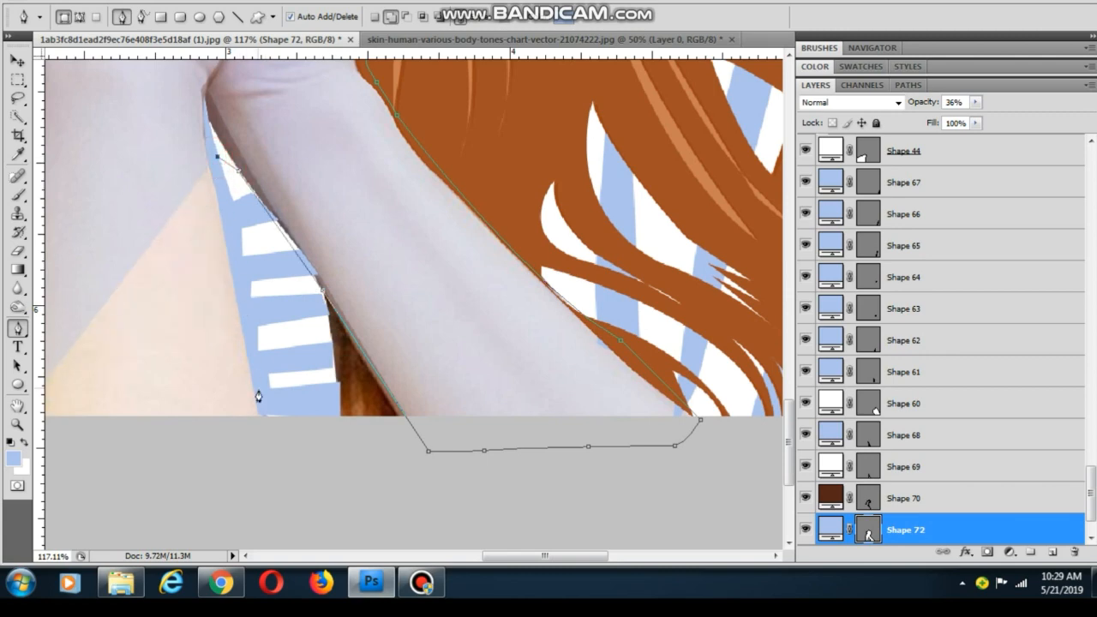
left_click(264, 424)
scroll(264, 424, "down", 1)
left_click_drag(218, 392, 386, 376)
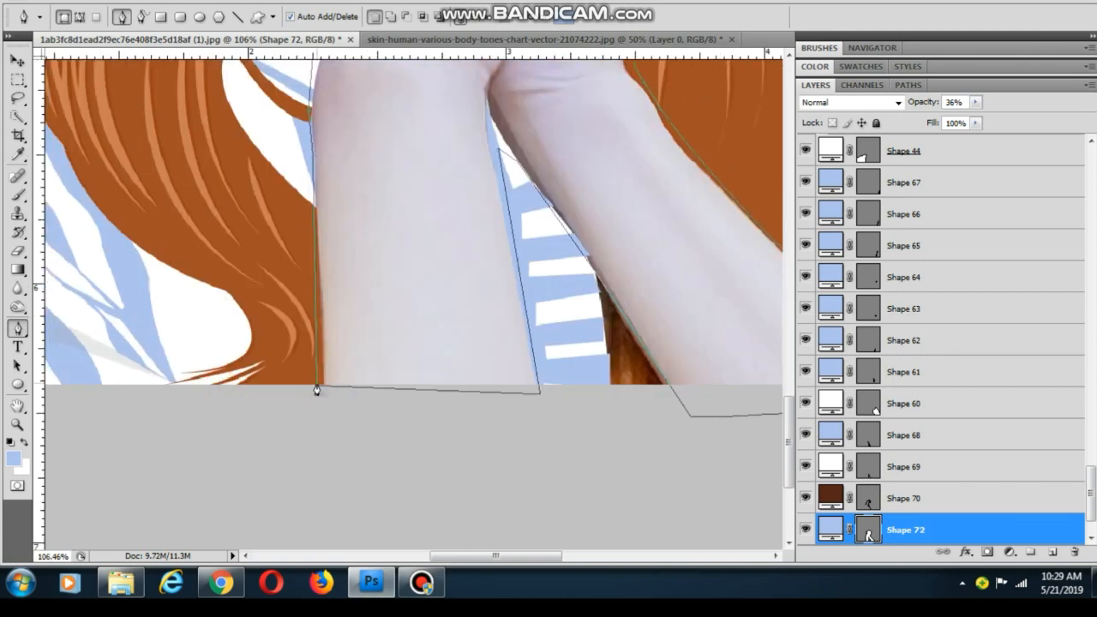
Fill the arm and hand shape with the light peach sampled from the face and raise its opacity to 100%
scroll(316, 390, "down", 3)
scroll(409, 208, "up", 2)
double_click(830, 528)
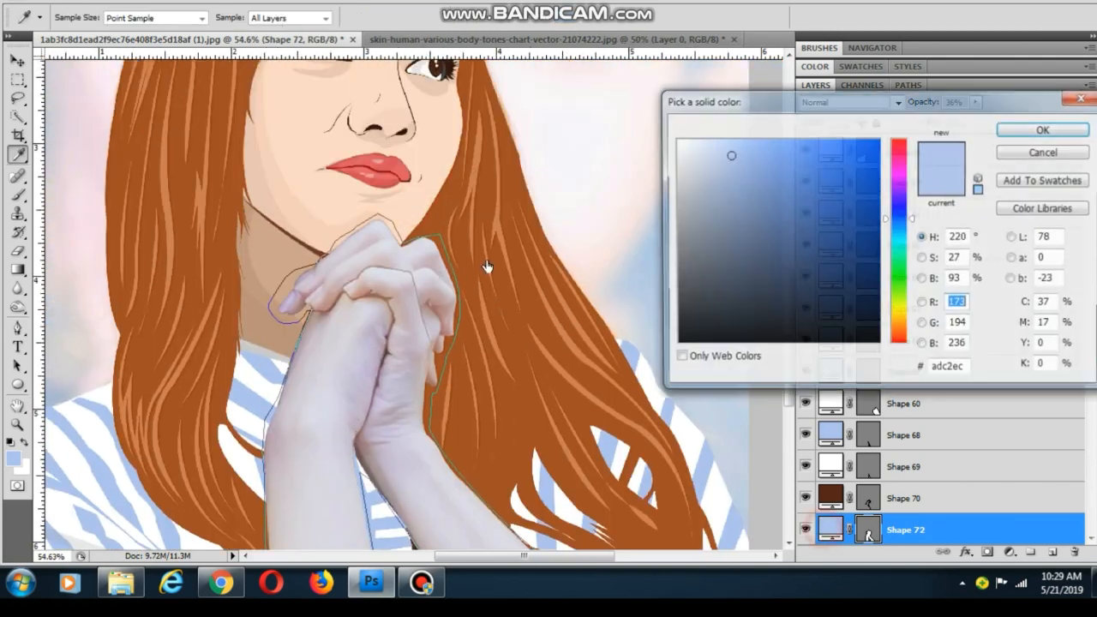
left_click(305, 114)
left_click(1051, 132)
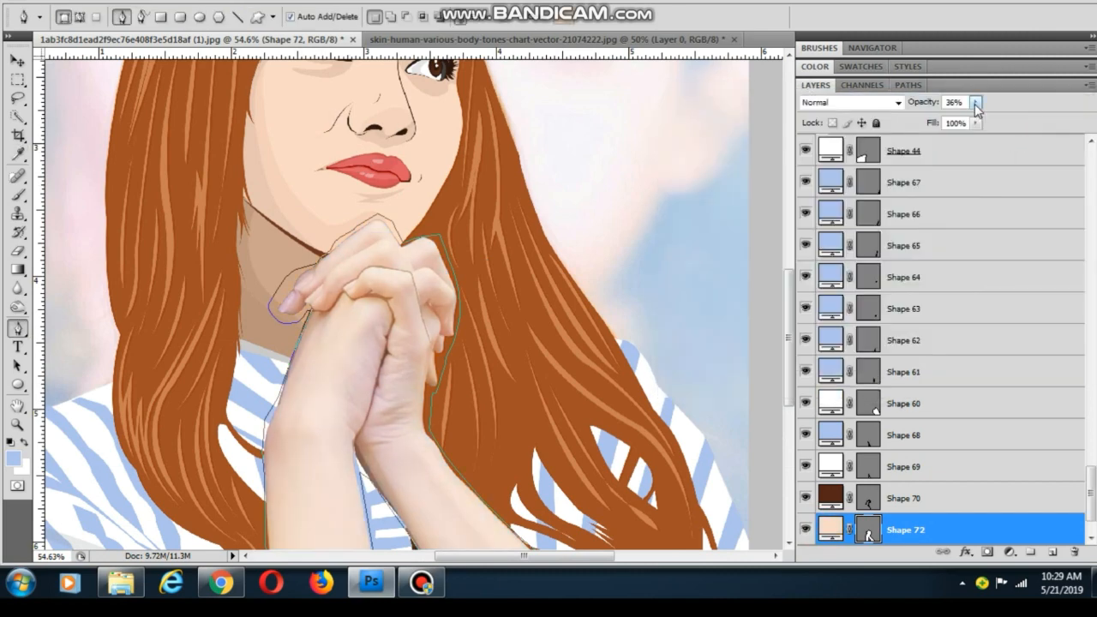
left_click_drag(976, 103, 1038, 115)
key("v")
left_click(585, 163)
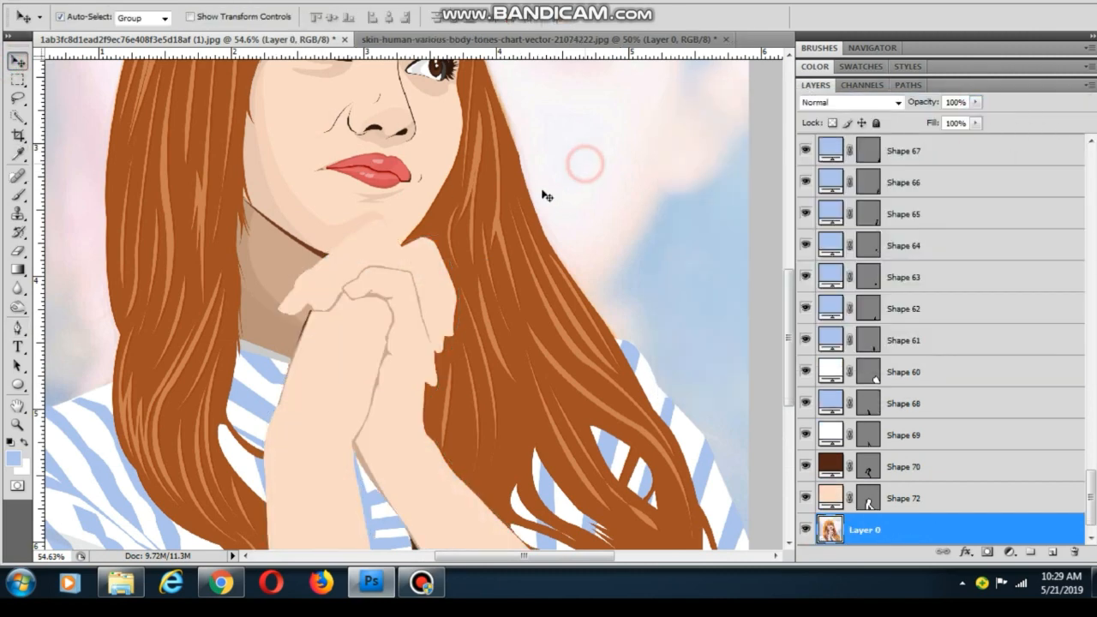
Select the hand outline shape and recolor it tan bd987f, sampled from the neck shadow
scroll(546, 196, "down", 2)
scroll(443, 326, "up", 6)
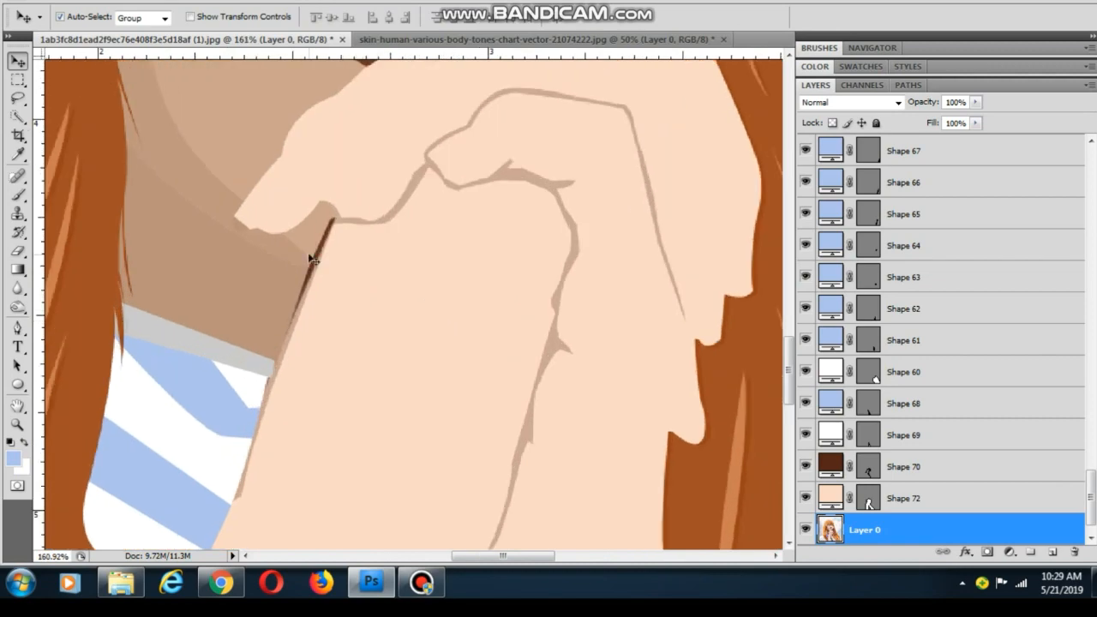
left_click(313, 259)
left_click(306, 262)
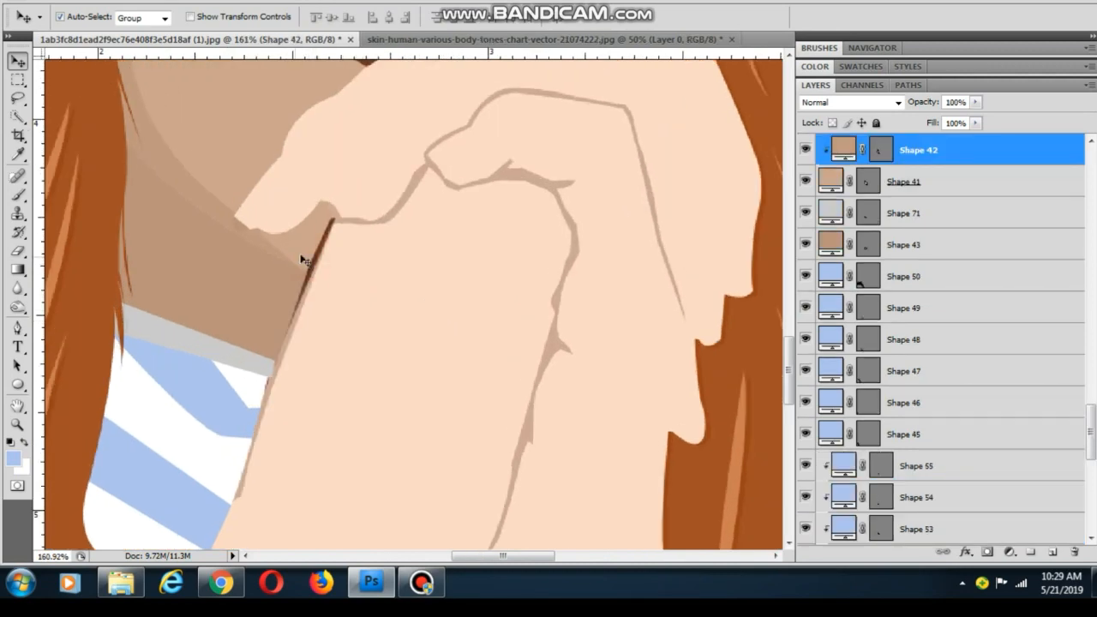
left_click(316, 264)
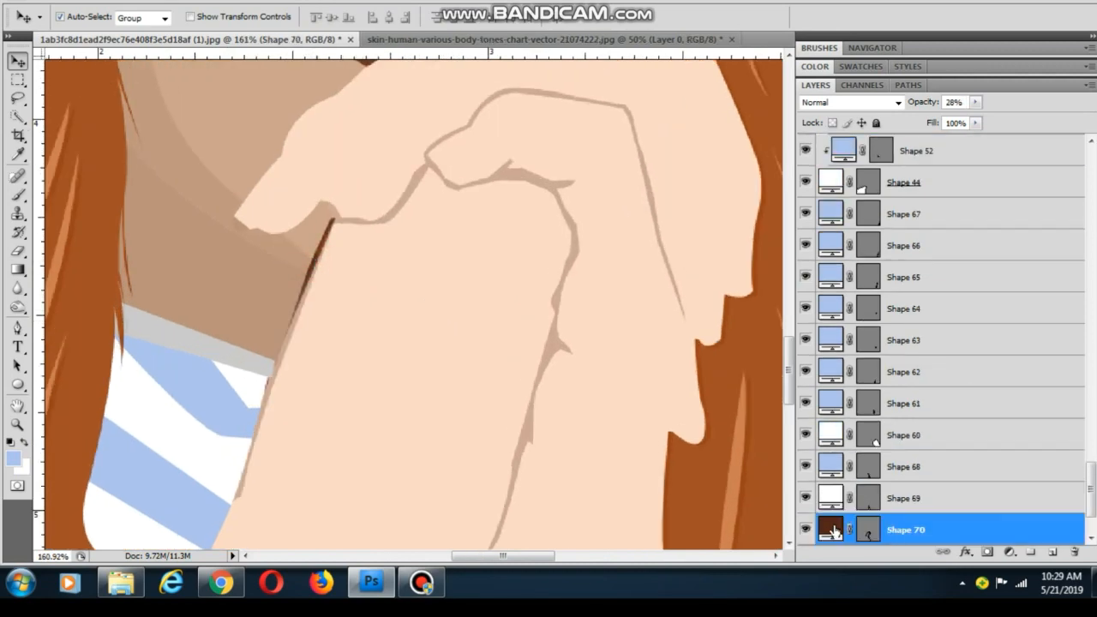
double_click(830, 530)
left_click(276, 249)
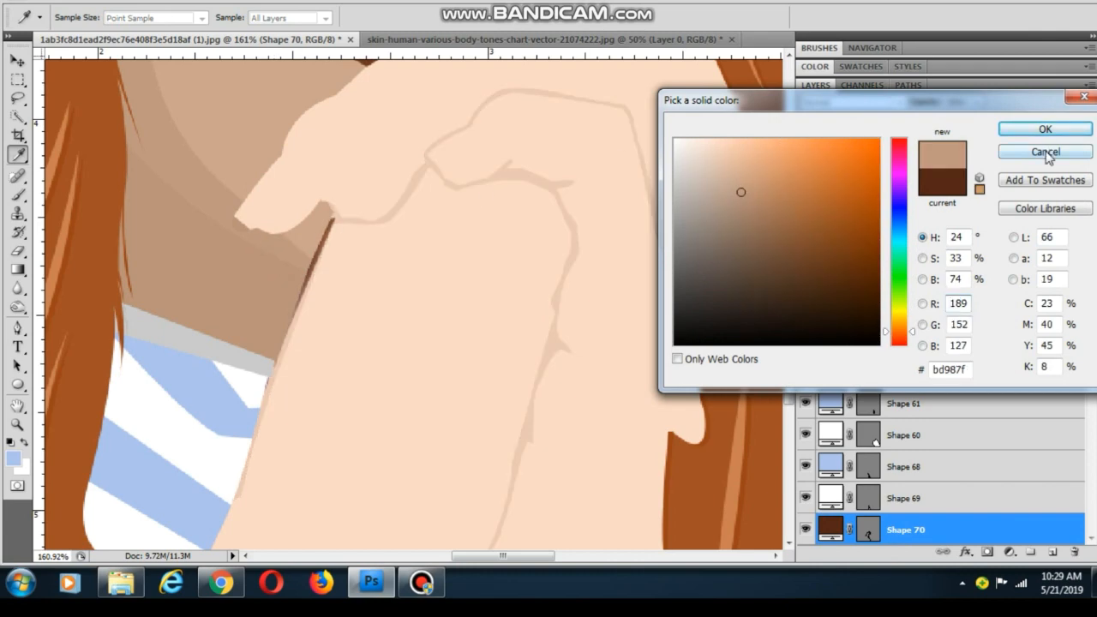
key("F1")
left_click(553, 220)
key("F1")
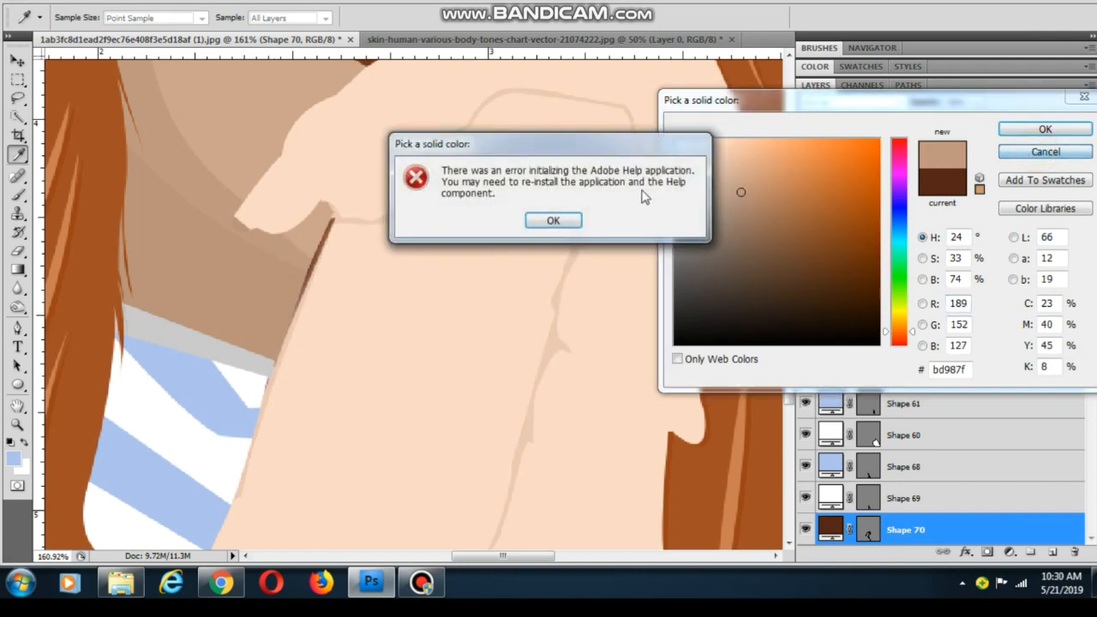
left_click(552, 220)
left_click(1045, 128)
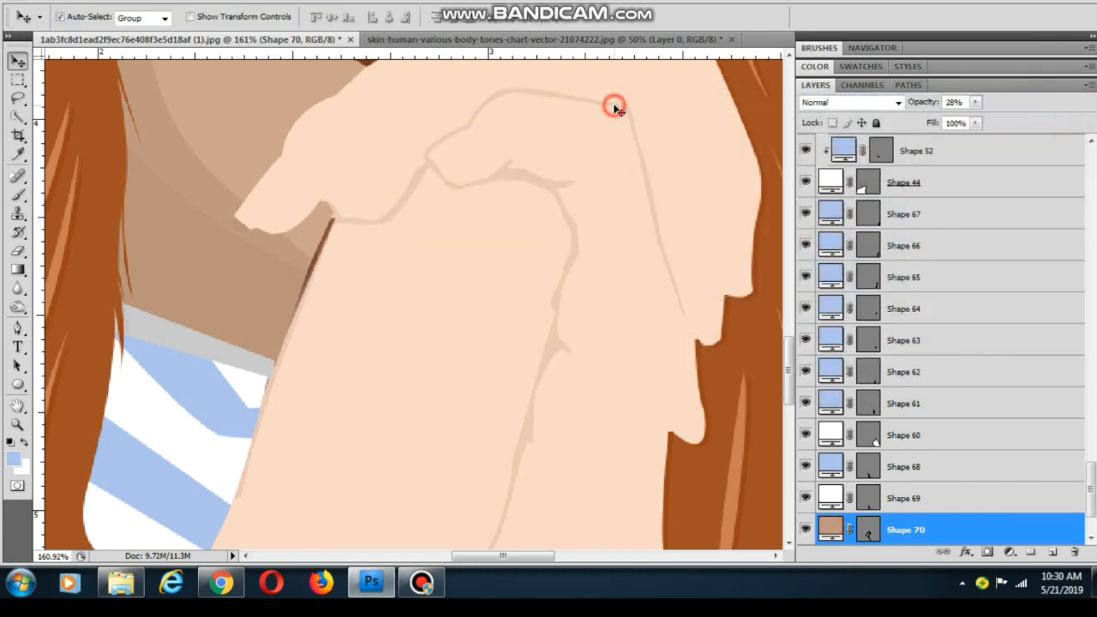
Raise the hand outline shape's opacity to 100%
left_click_drag(982, 125, 1045, 129)
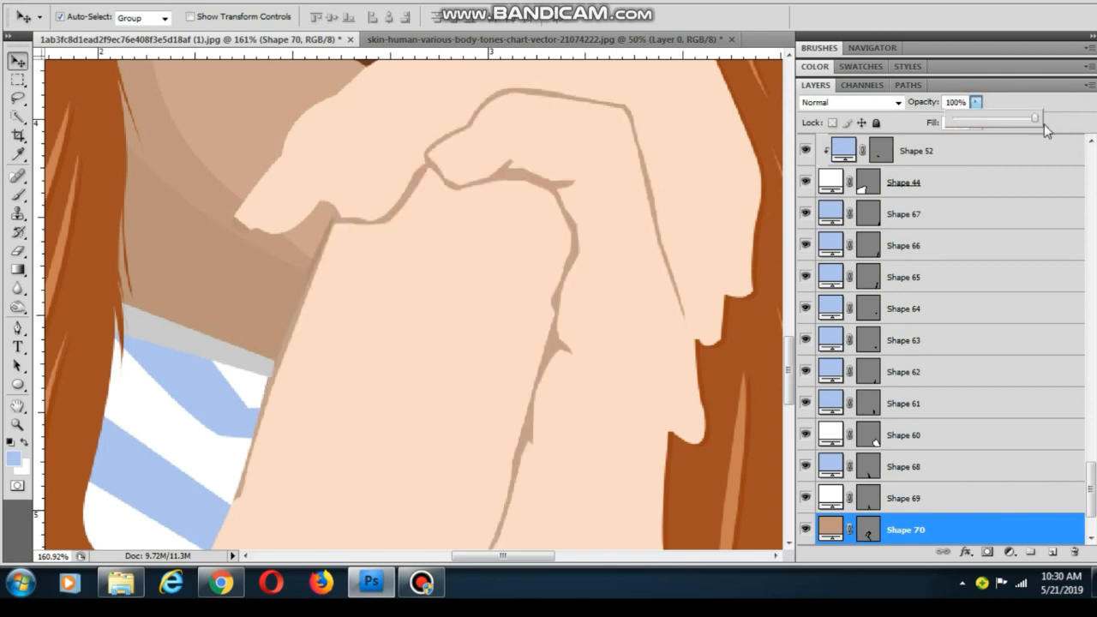
scroll(538, 240, "down", 8)
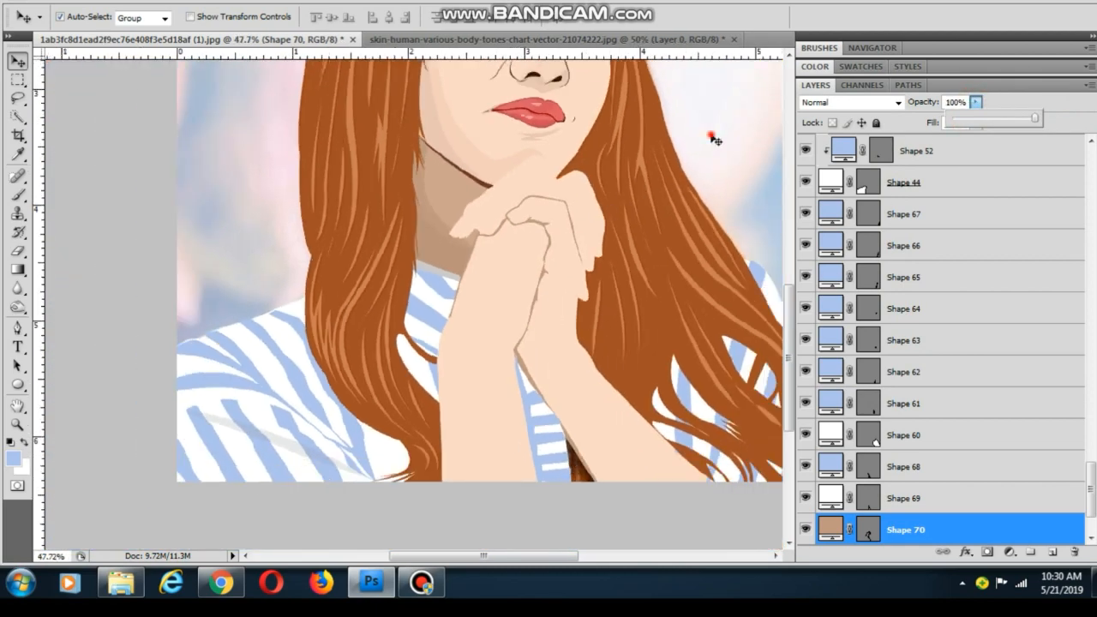
left_click(712, 138)
scroll(501, 255, "down", 3)
scroll(498, 254, "up", 4)
Lower the peach arm and hand shape's opacity to 67% so the photo's fingers show through
left_click(497, 247)
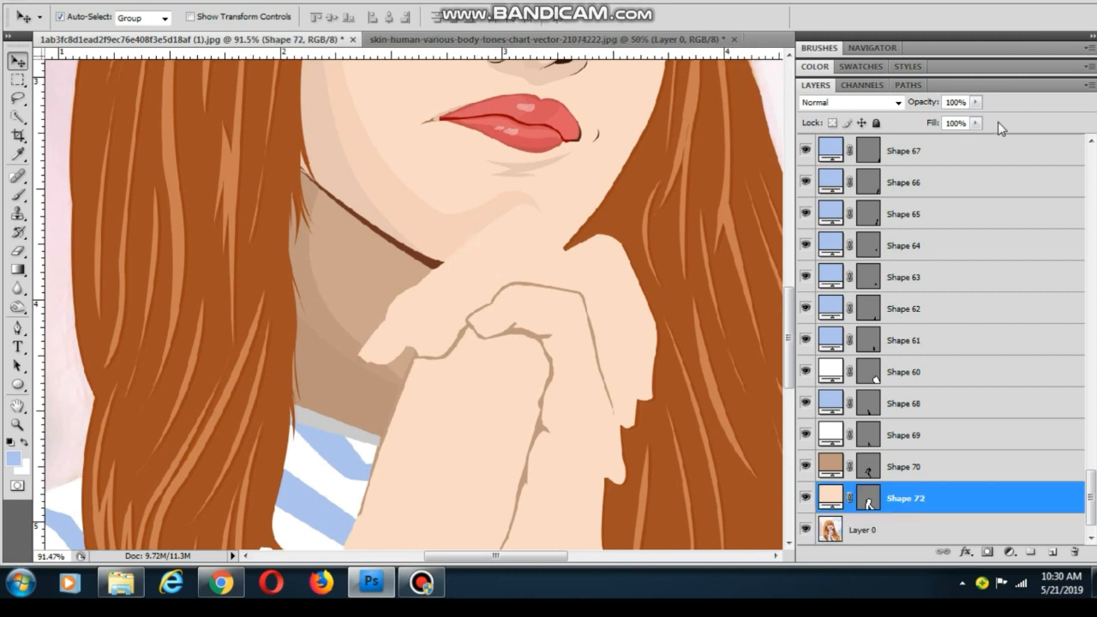
left_click_drag(975, 102, 949, 125)
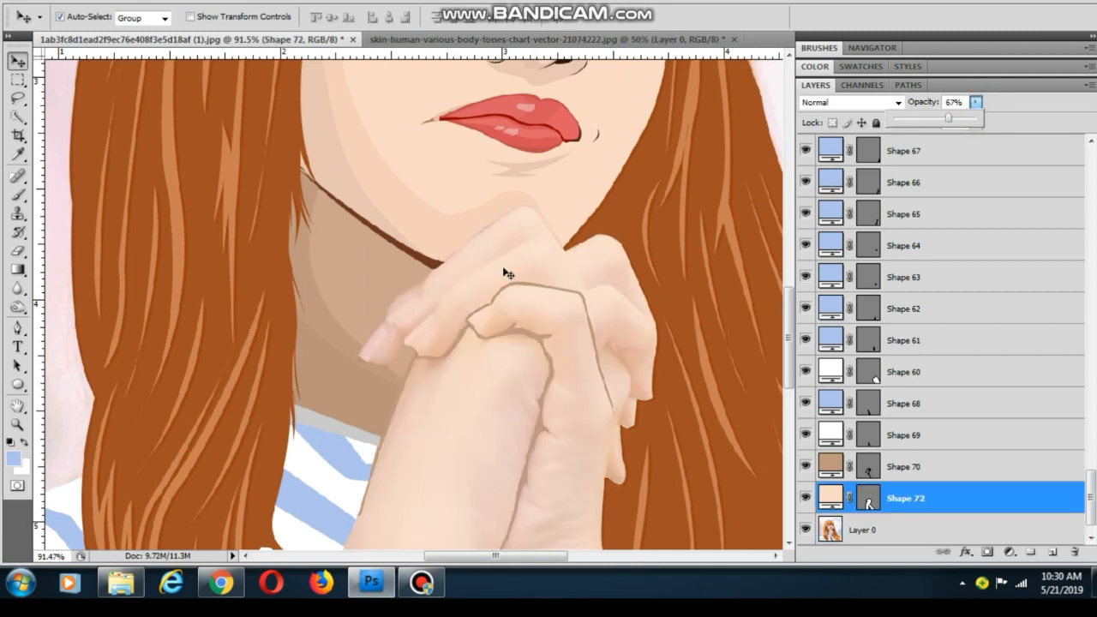
key("c")
scroll(472, 298, "up", 2)
left_click(17, 60)
scroll(360, 245, "up", 3)
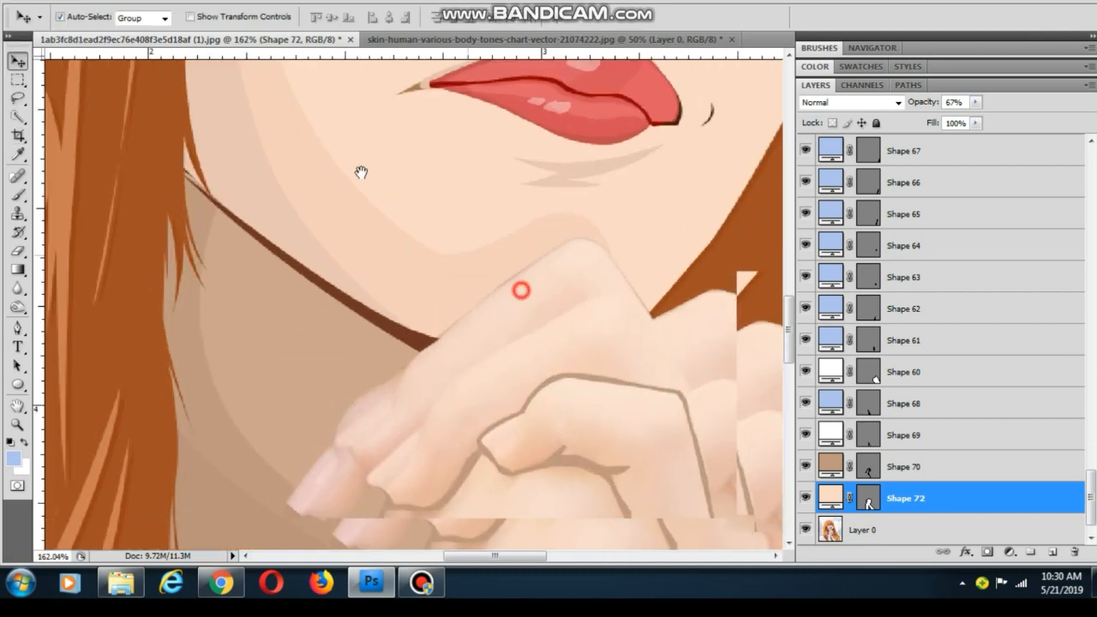
Draw a thin tapered contour line between the two upper fingers with the Pen tool
left_click(15, 326)
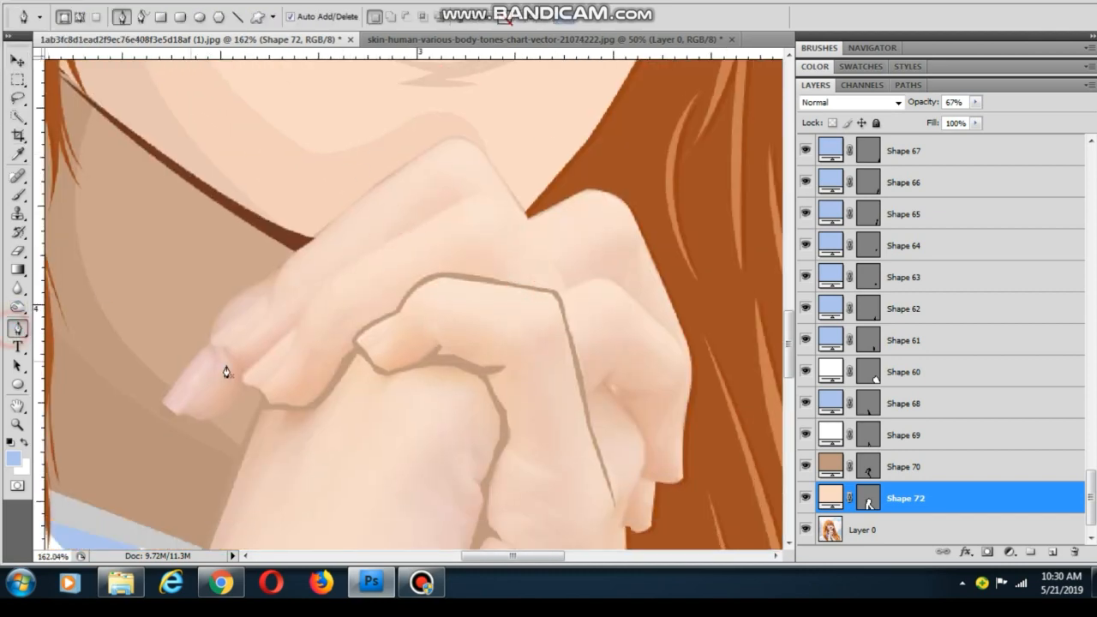
left_click(296, 328)
left_click_drag(379, 246, 438, 223)
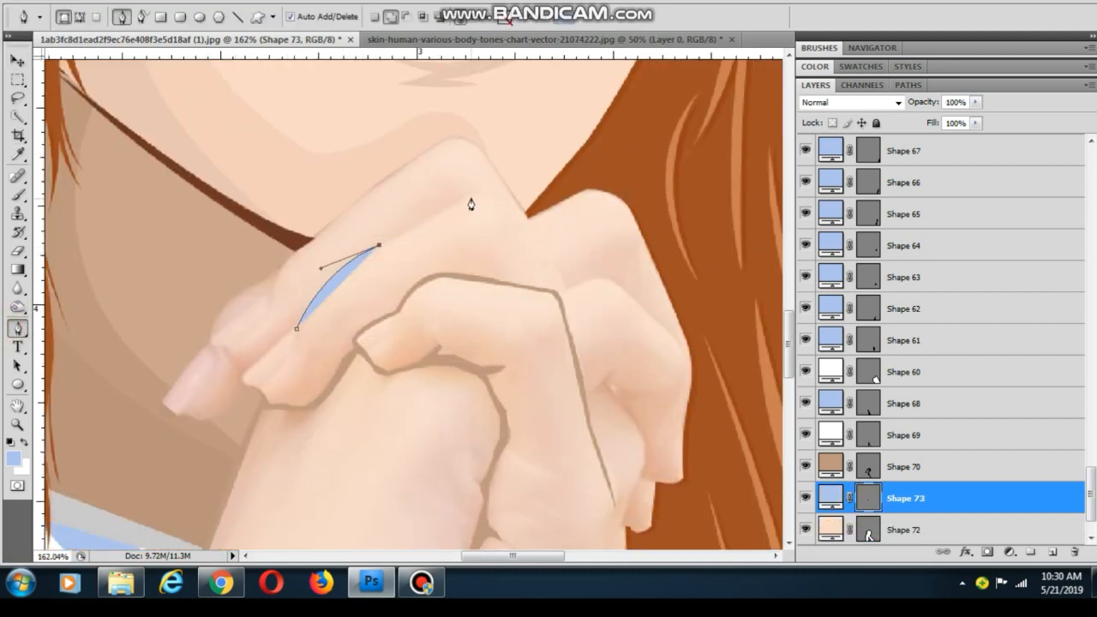
left_click(465, 195)
left_click(382, 246)
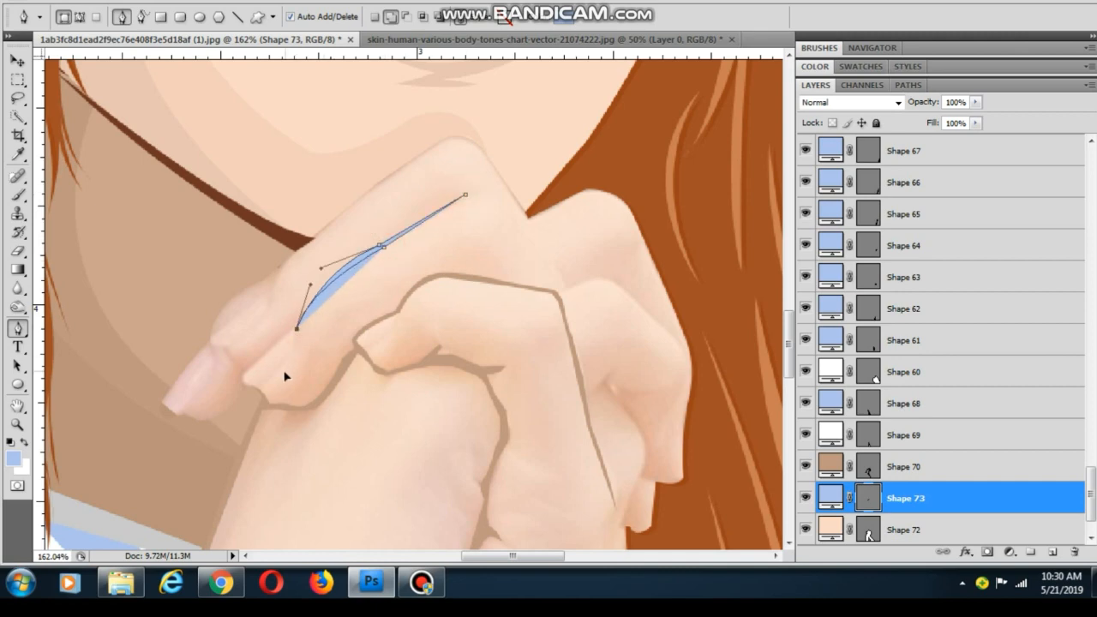
Fill the finger contour line with the dark reddish brown sampled from the jawline shadow
double_click(827, 501)
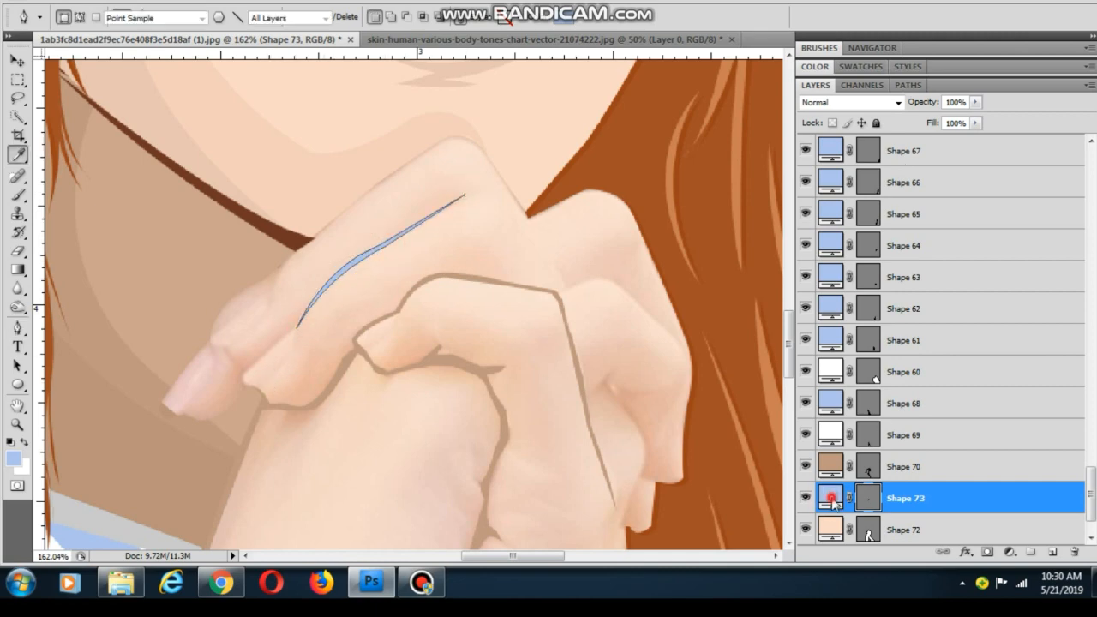
left_click(297, 245)
key("Return")
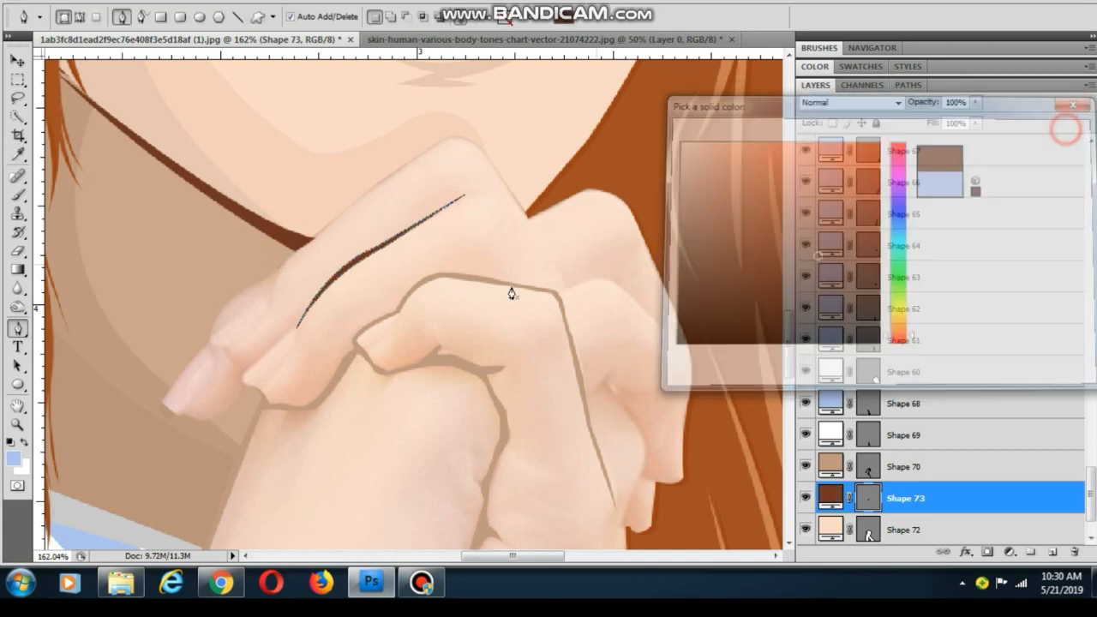
Recolor the hand outline shape to the jawline shadow's dark brown 6e3422
key("v")
left_click(454, 279)
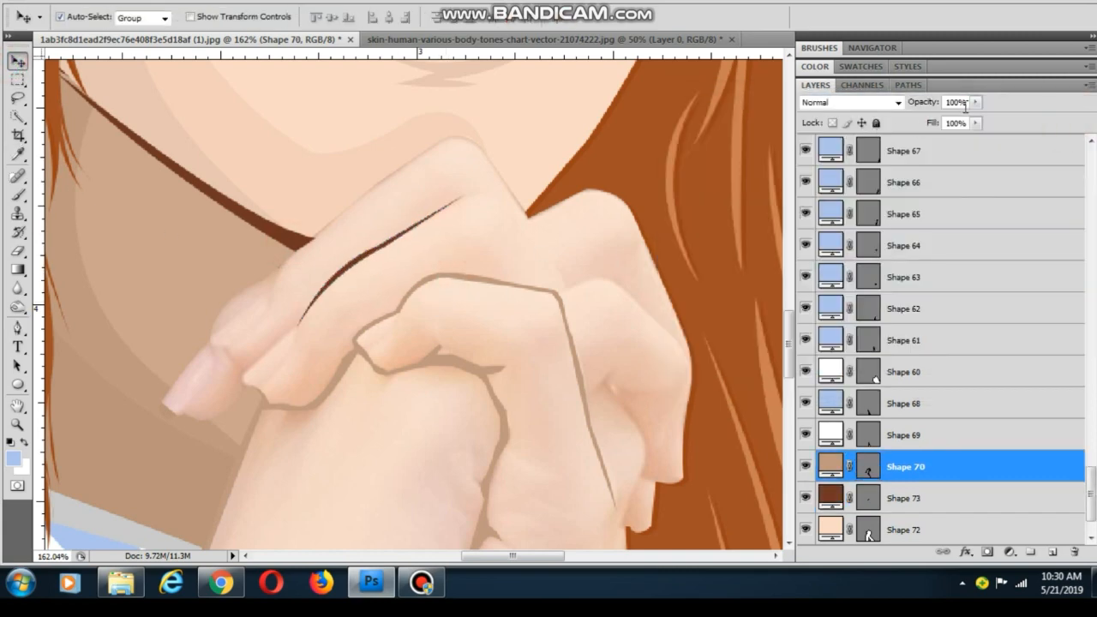
double_click(831, 473)
left_click(257, 226)
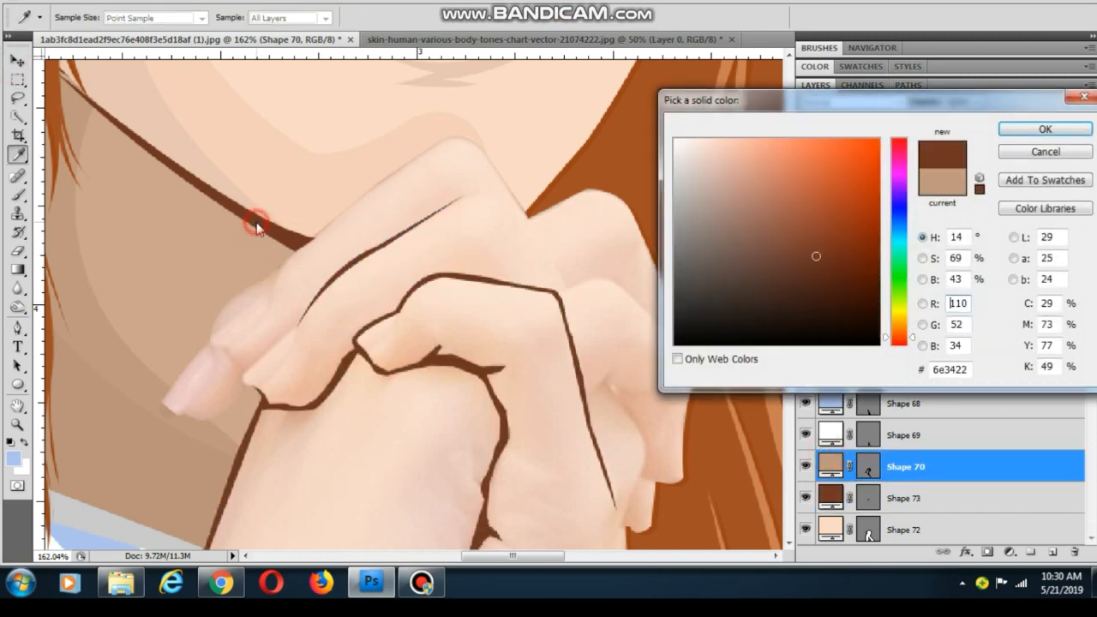
left_click(1044, 129)
scroll(433, 276, "down", 3)
left_click_drag(315, 320, 360, 345)
scroll(360, 345, "up", 5)
Draw a fingernail shape on the lowest fingertip over the neck, directly above the photo layer
left_click(358, 333)
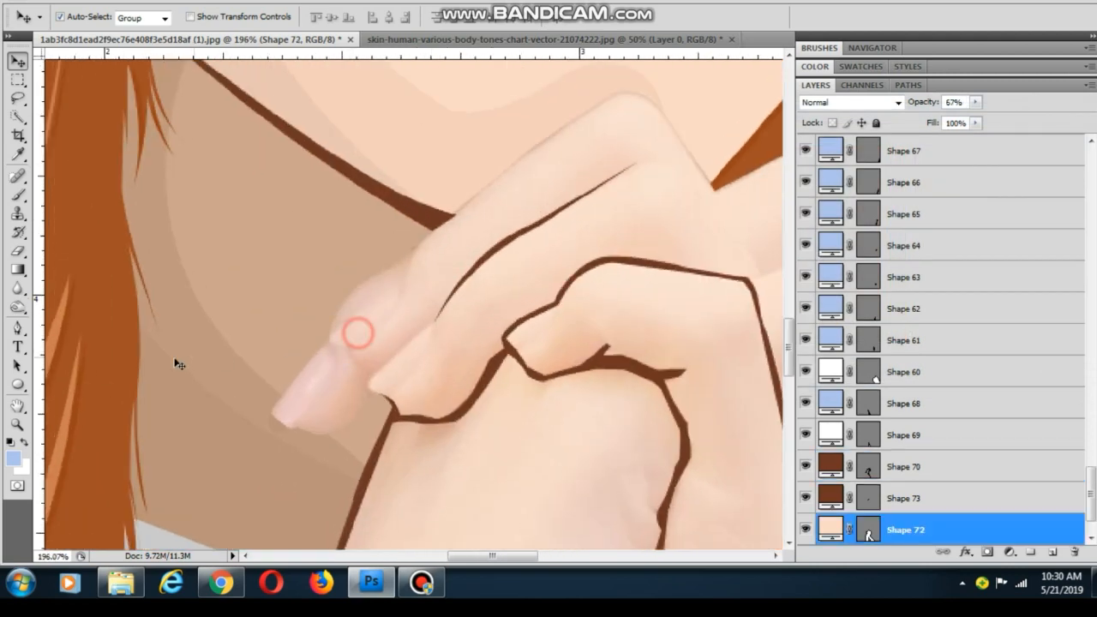
left_click(18, 328)
scroll(269, 417, "up", 2)
left_click_drag(270, 414, 302, 435)
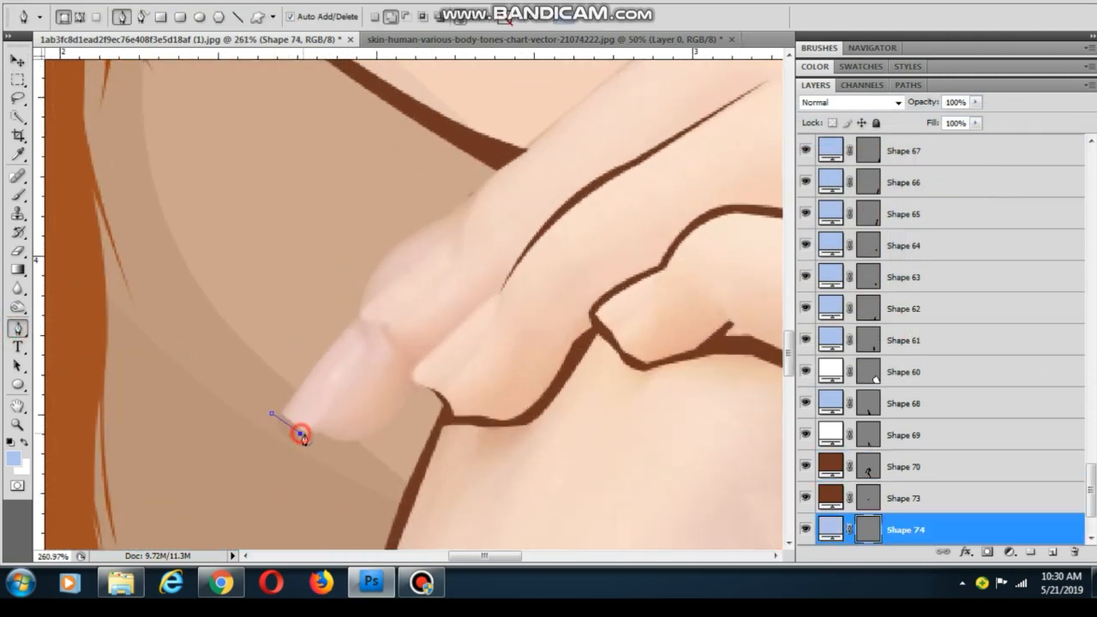
left_click_drag(355, 323, 318, 276)
left_click(355, 322, "alt")
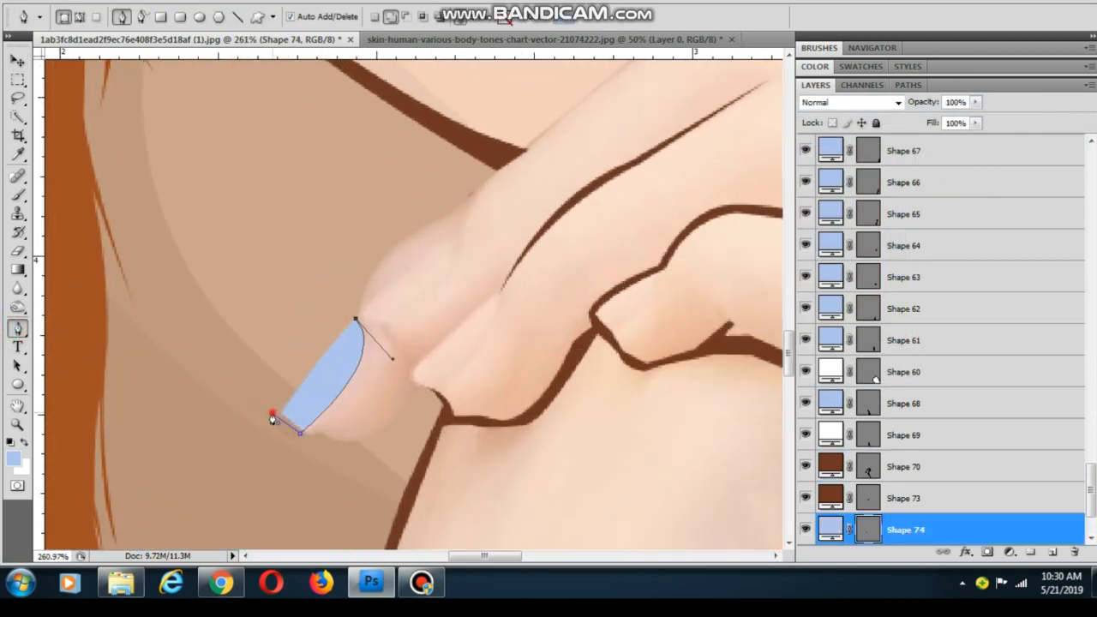
left_click(271, 415)
Recolor the lowest fingertip's nail shape to a very pale pinkish white derived from the sampled skin tone
double_click(830, 529)
left_click(411, 287)
left_click(695, 141)
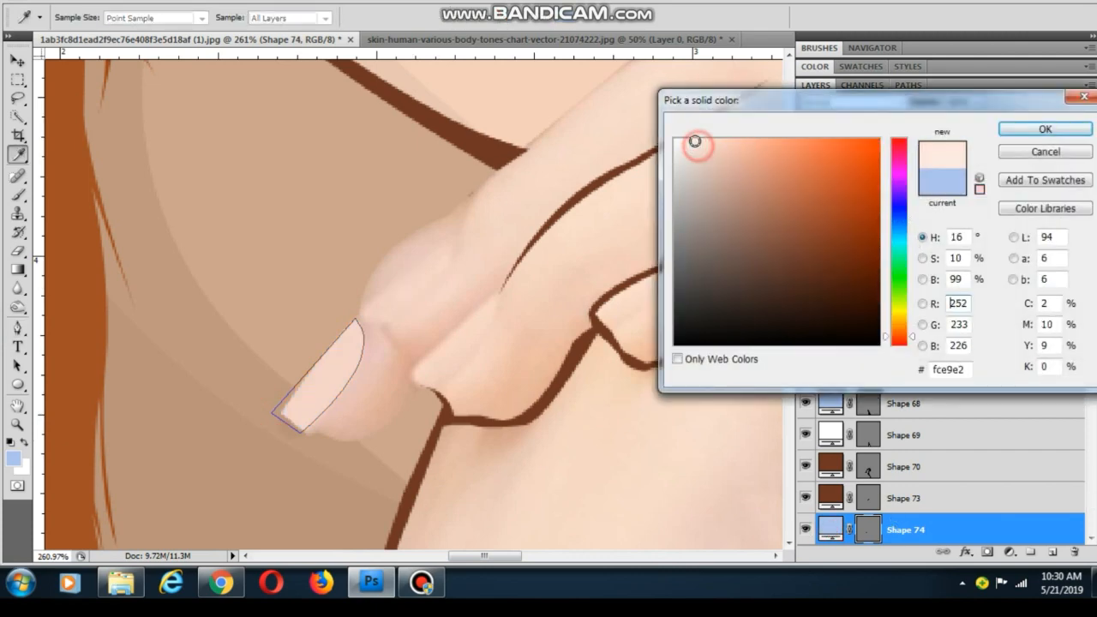
left_click(688, 139)
left_click(1044, 128)
Draw a pale curved nail shape on the fingertip just beneath the thin finger contour line with the Pen tool
left_click(497, 295)
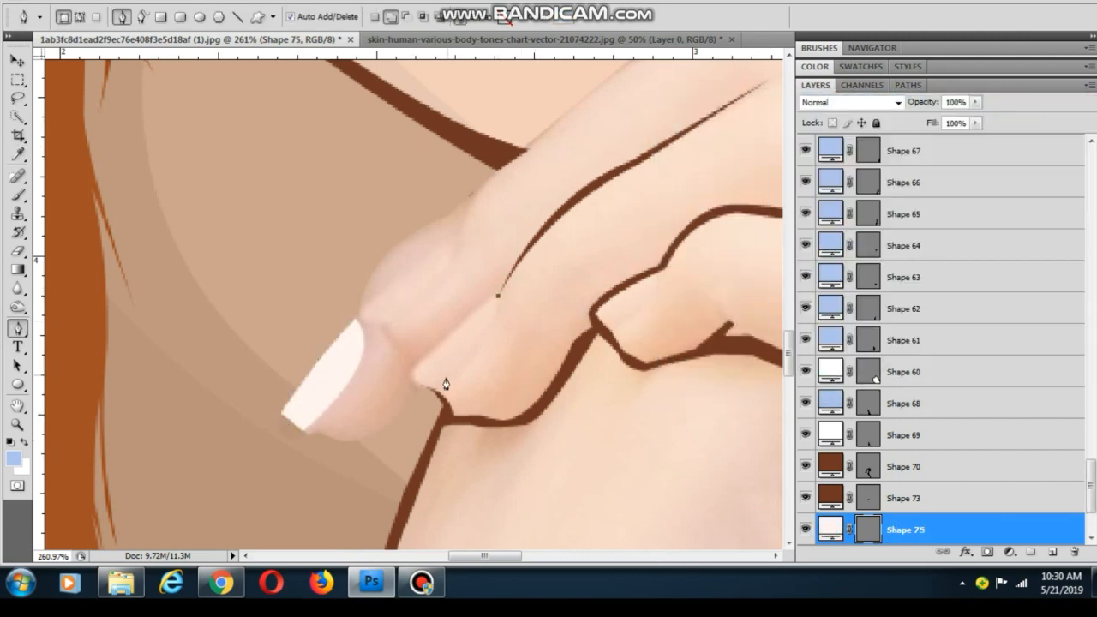
left_click_drag(363, 416, 362, 414)
left_click_drag(415, 365, 424, 341)
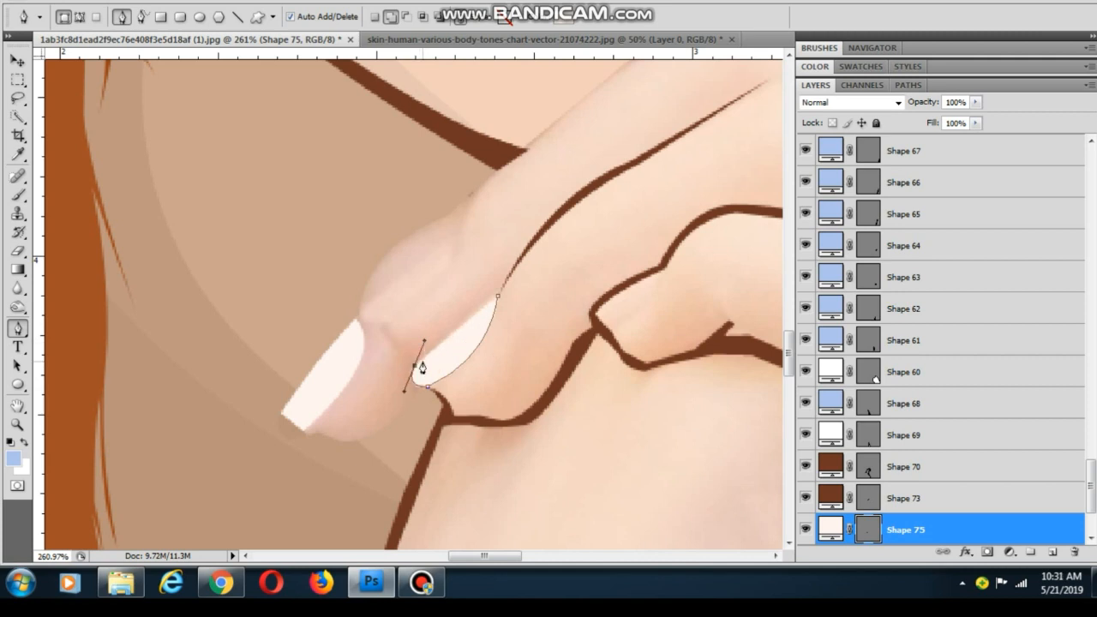
mouse_move(497, 296)
left_mouse_down()
mouse_move(512, 288)
mouse_move(499, 289)
left_mouse_up()
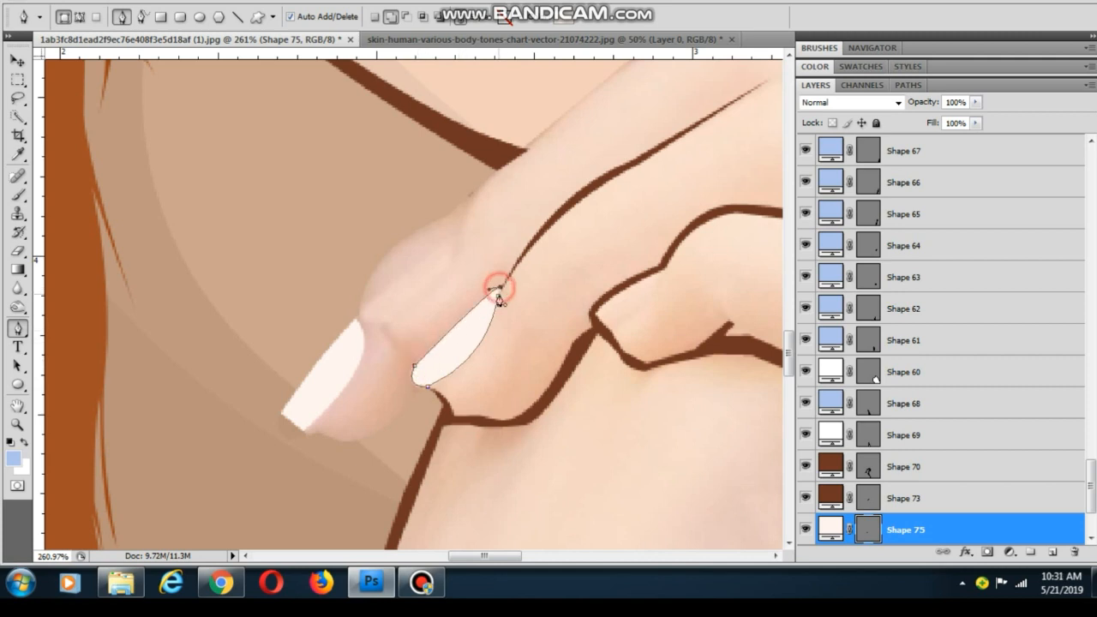
Draw a slim crescent nail shape on the uppermost fingertip beside the neck, replacing the misplaced first anchor point
left_click_drag(431, 204, 440, 269)
left_click(466, 268)
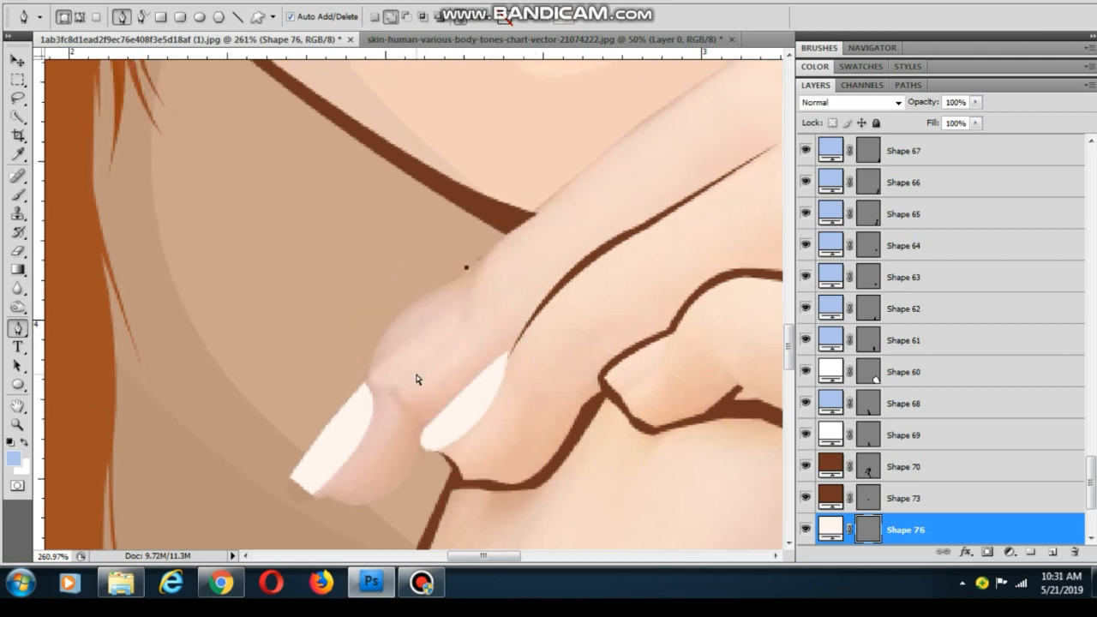
key("ctrl+z")
left_click(460, 302)
left_click_drag(371, 379, 293, 374)
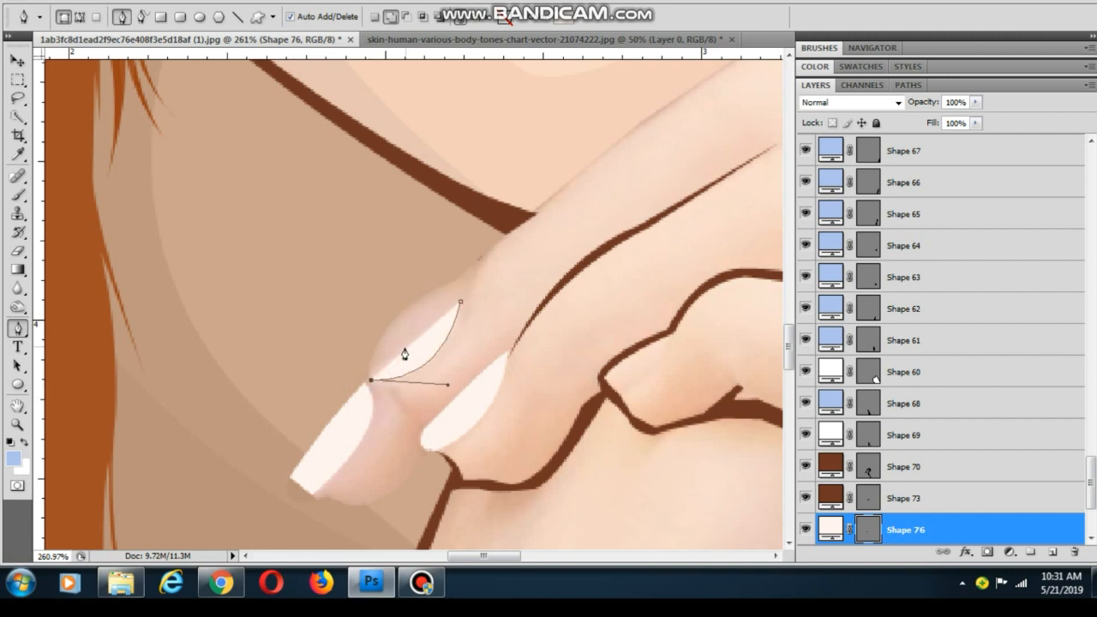
left_click_drag(405, 348, 442, 329)
left_click(459, 304)
Draw a small pale nail shape on the folded finger at the center of the clasped hands, redoing the misplaced points
scroll(460, 307, "down", 5)
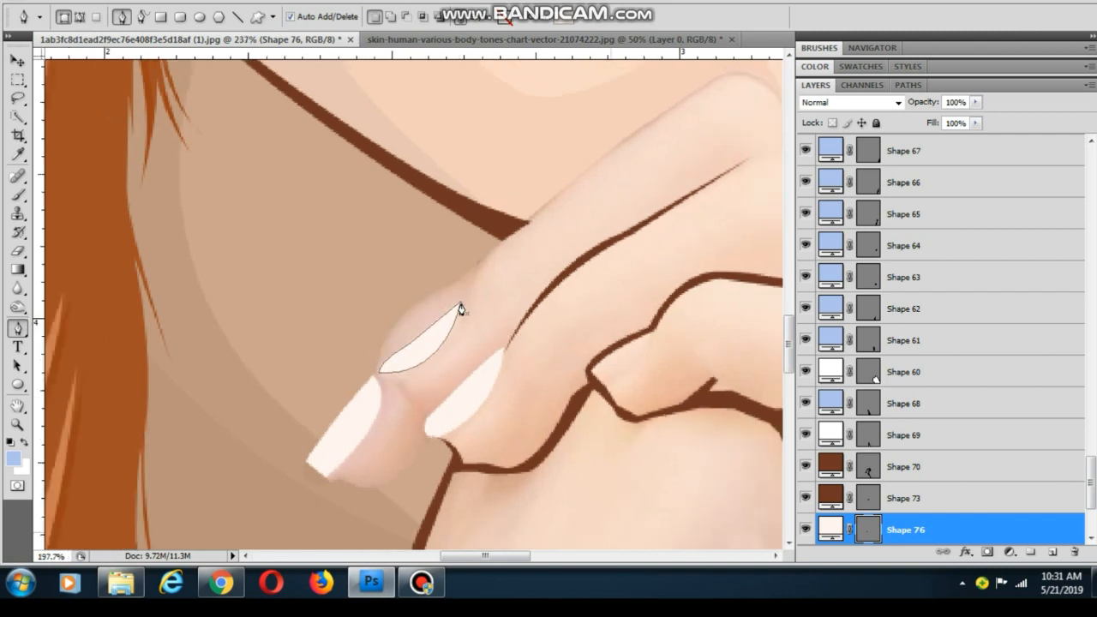
left_click_drag(588, 293, 465, 294)
scroll(465, 293, "up", 2)
left_click(432, 346)
left_click(478, 306)
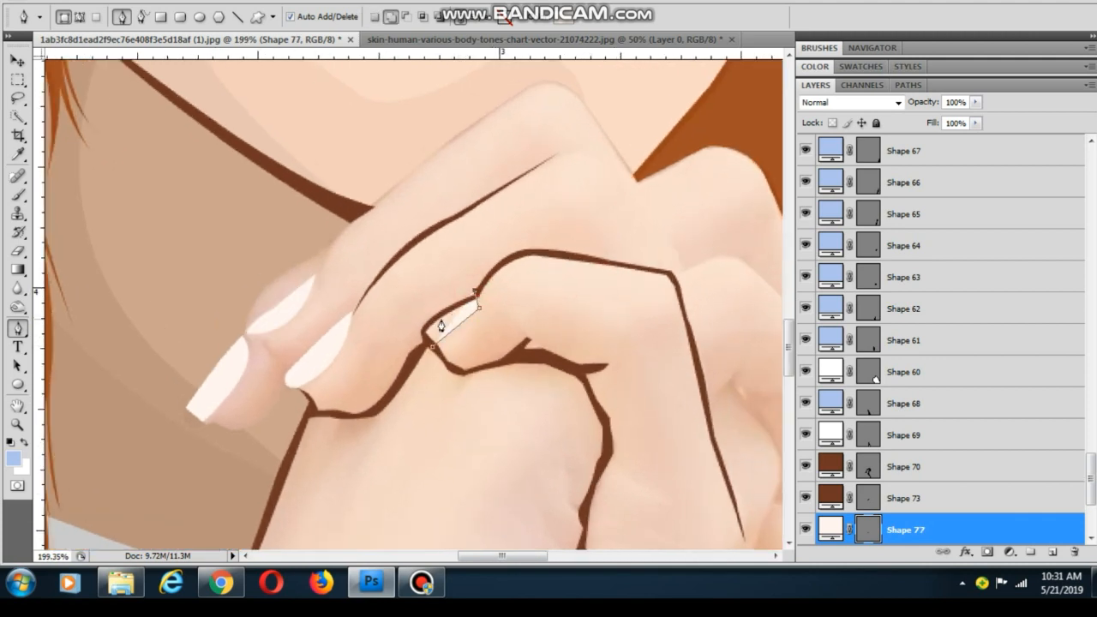
left_click_drag(433, 362, 434, 364)
key("ctrl+alt+z")
key("ctrl+alt+z")
left_click(473, 295)
left_click(444, 311)
left_click(433, 350)
Begin a contour shape directly above the hand's skin fill layer, tracing the top finger from the jawline to its knuckle
scroll(446, 352, "down", 3)
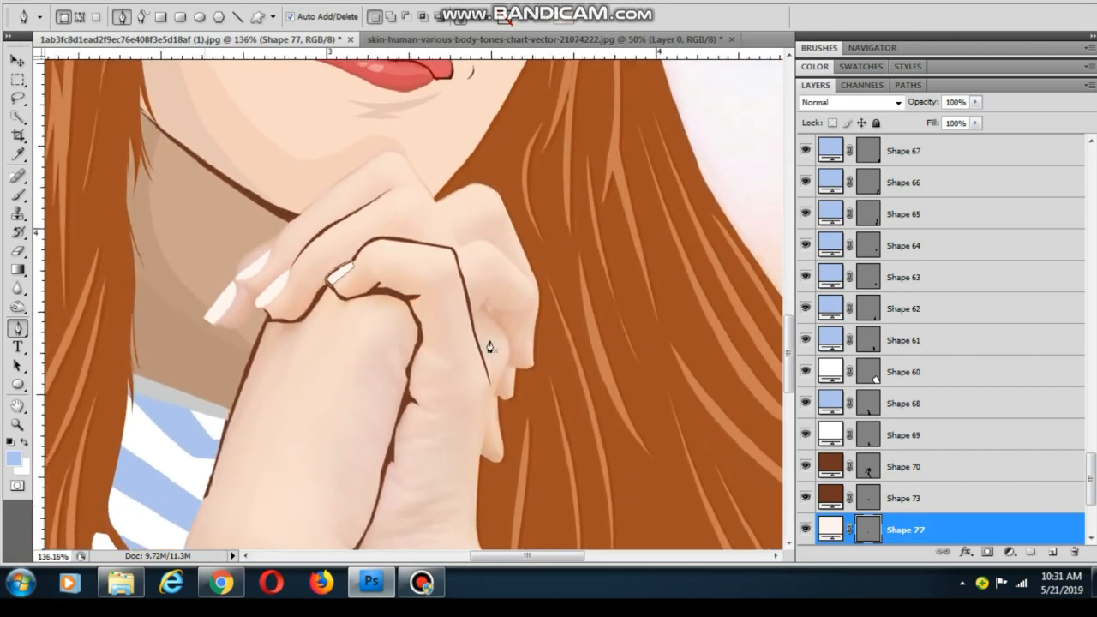
scroll(489, 346, "up", 3)
scroll(428, 274, "down", 8)
scroll(421, 201, "up", 10)
left_click_drag(398, 186, 489, 222)
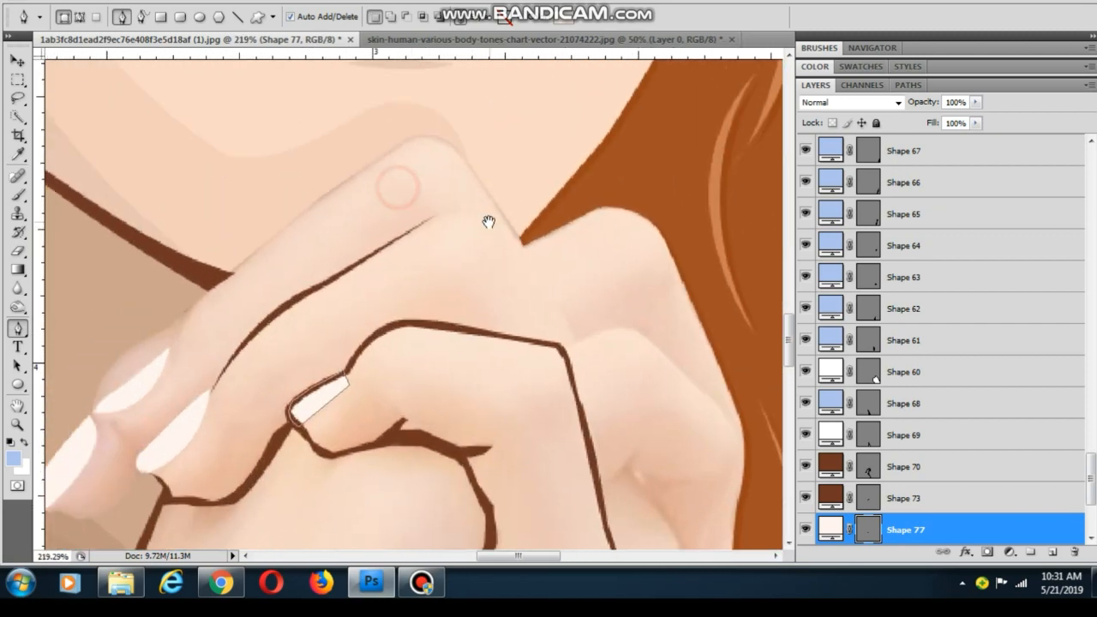
left_click(17, 61)
left_click(421, 189)
scroll(421, 190, "down", 6)
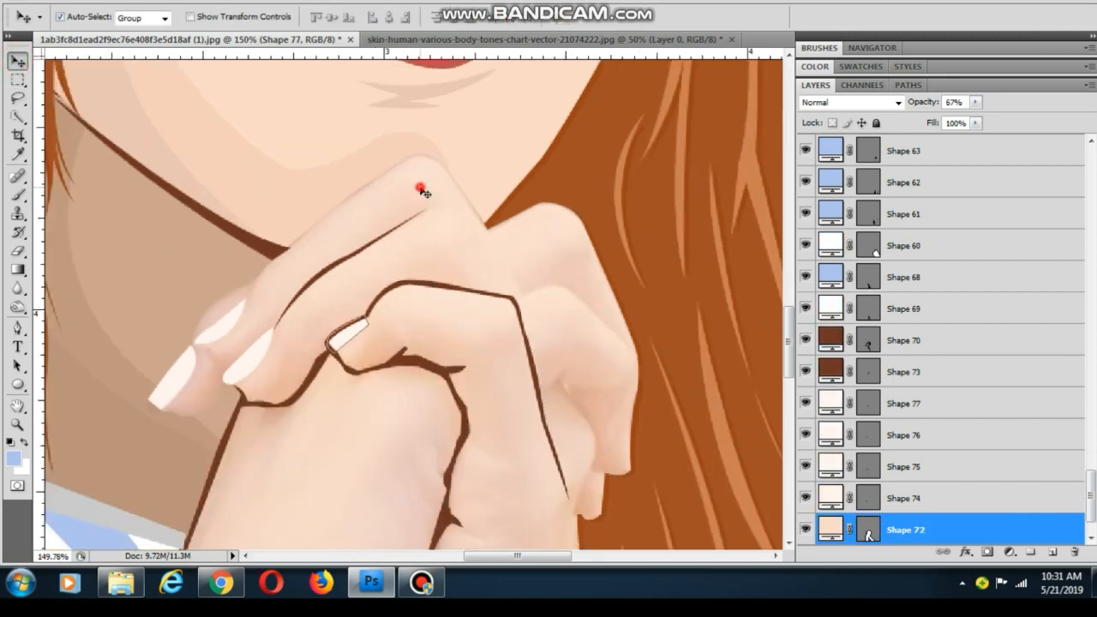
scroll(337, 241, "up", 5)
key("p")
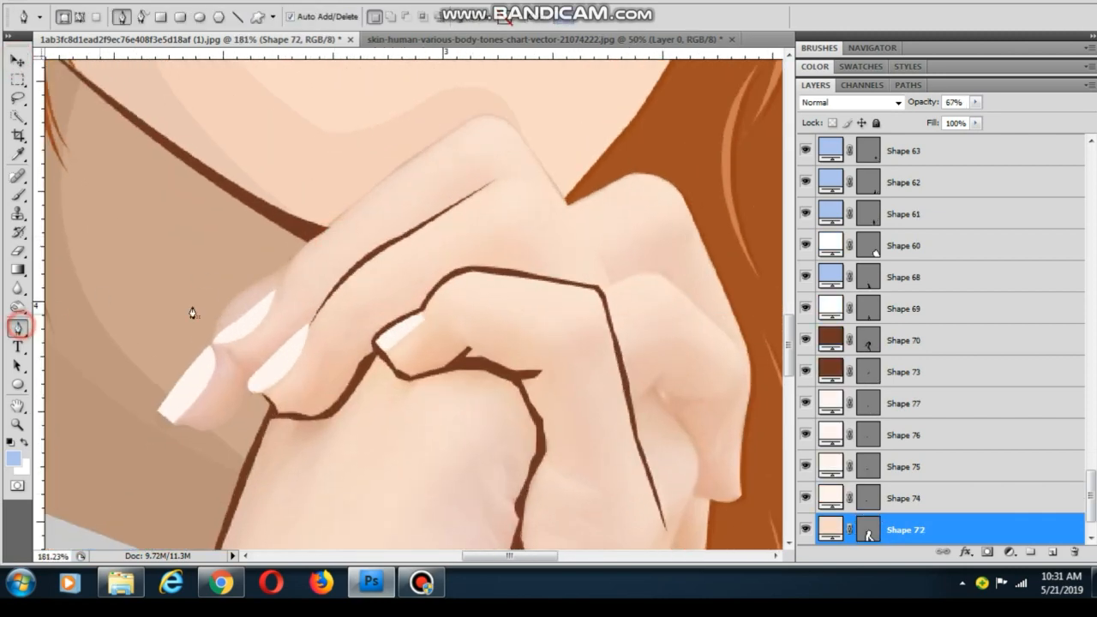
scroll(280, 258, "up", 2)
left_click(286, 228)
scroll(347, 268, "up", 2)
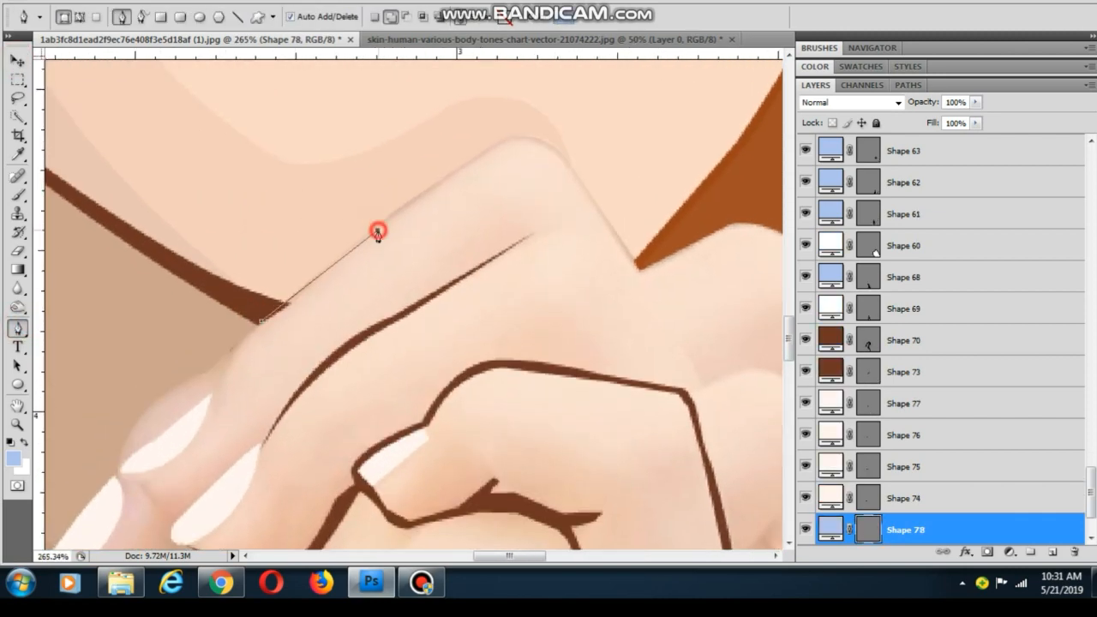
left_click_drag(552, 150, 563, 161)
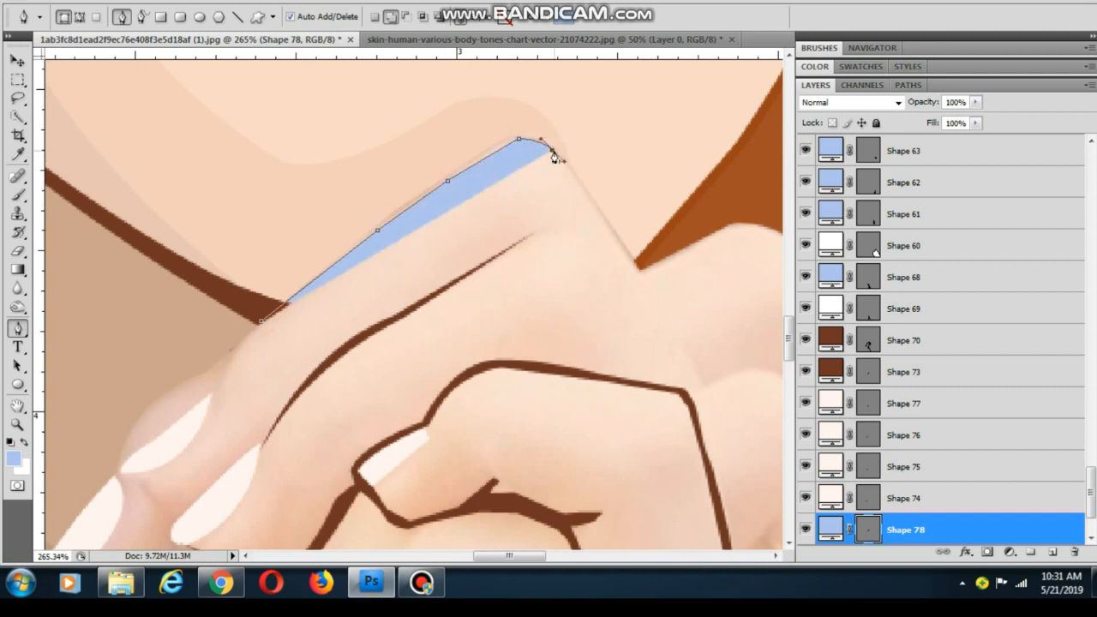
left_click(552, 150, "alt")
Continue the contour down to the notch between the knuckles and over the second knuckle to the hand's outer side
left_click_drag(546, 197, 424, 229)
left_click(514, 305)
left_click_drag(589, 312, 390, 287)
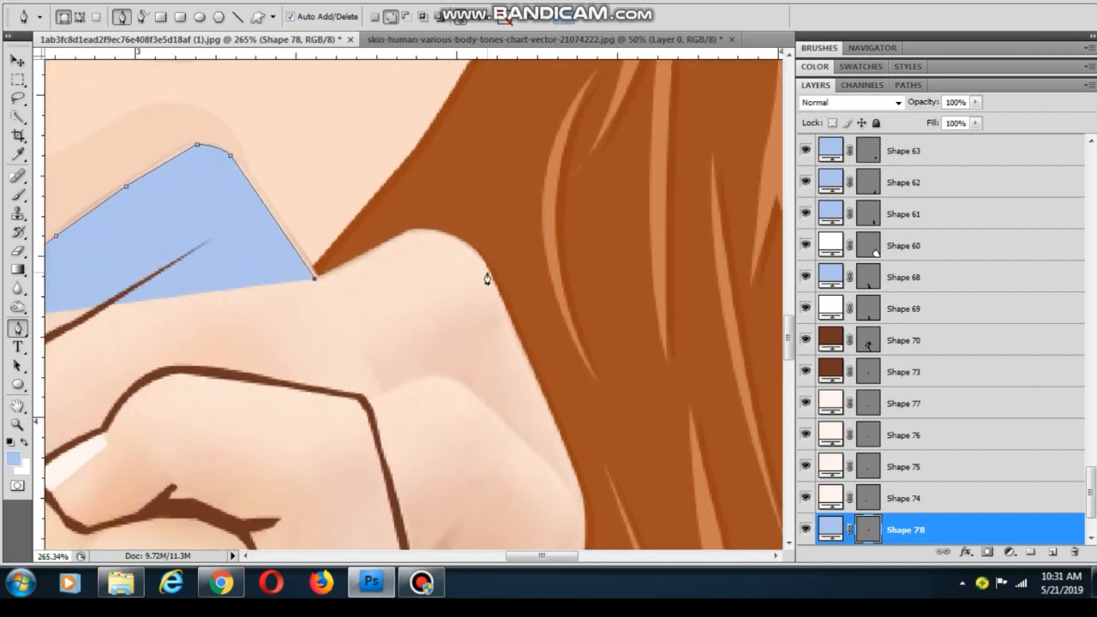
left_click_drag(483, 264, 524, 335)
left_click(484, 265, "alt")
scroll(469, 273, "down", 5)
left_click_drag(535, 398, 499, 325)
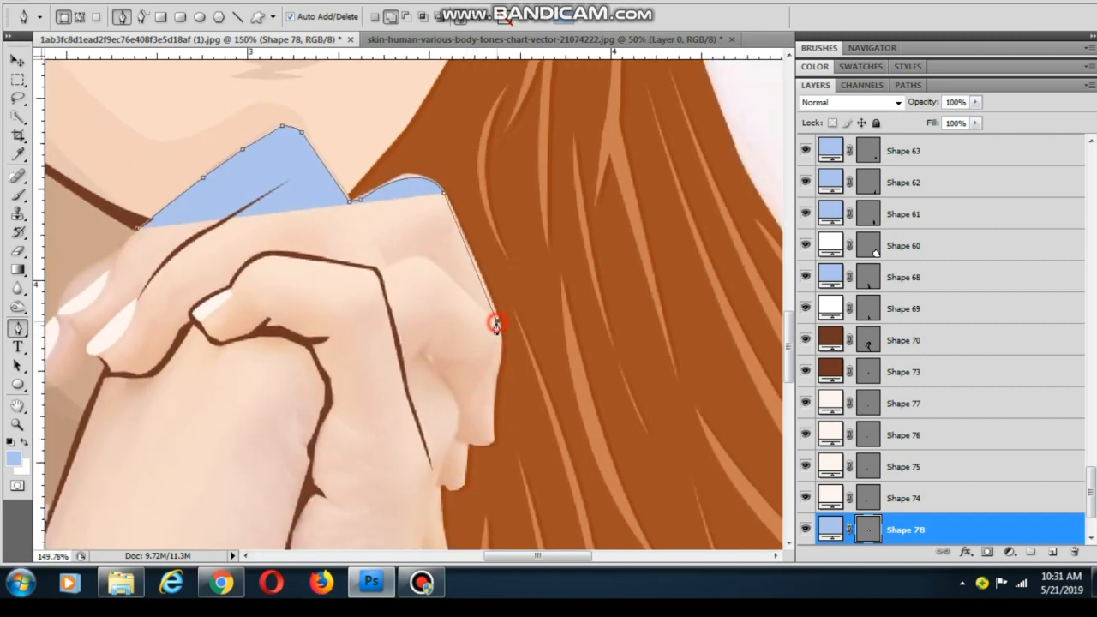
left_click(496, 322)
scroll(485, 326, "up", 2)
Lower the contour shape's opacity to 12% and trace the thin knuckle crease and the outer finger's edge
left_click_drag(974, 102, 476, 297)
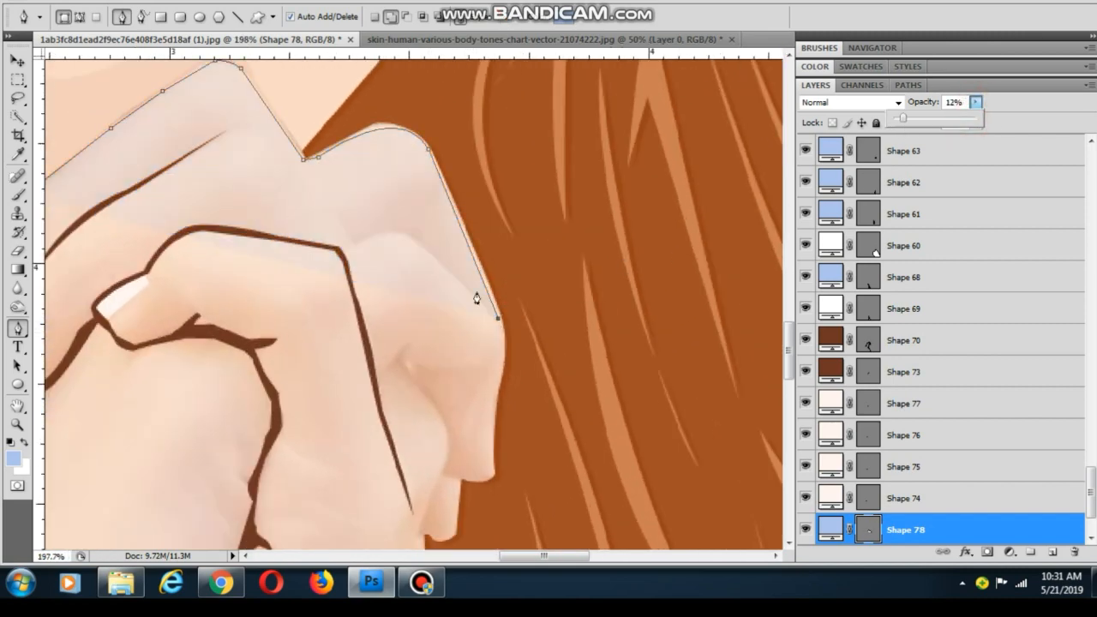
left_click_drag(395, 236, 354, 245)
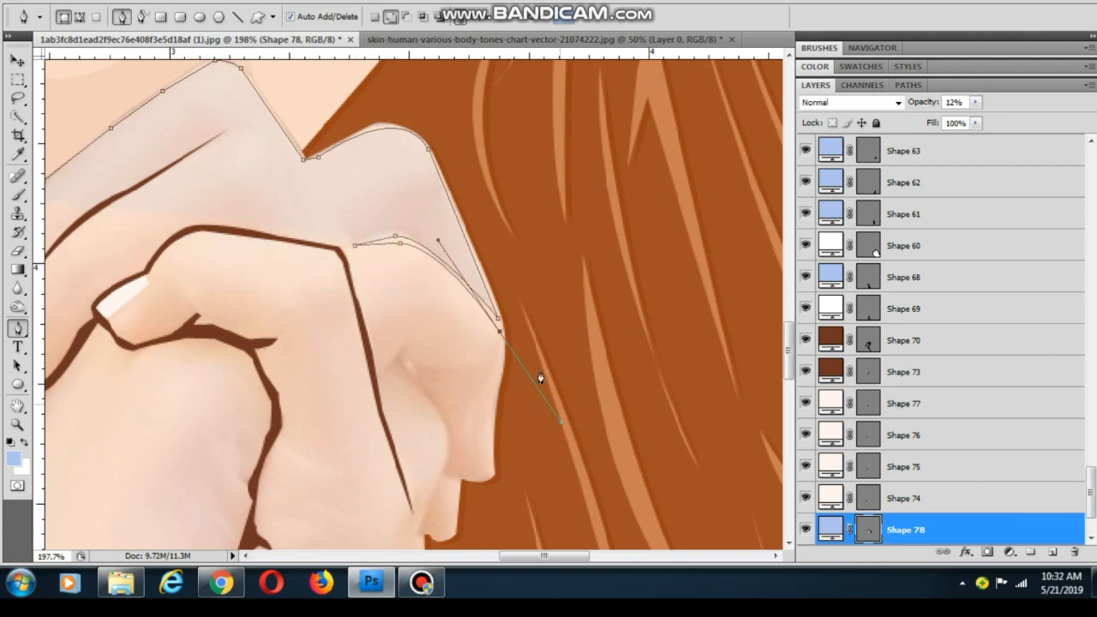
left_click_drag(504, 364, 519, 266)
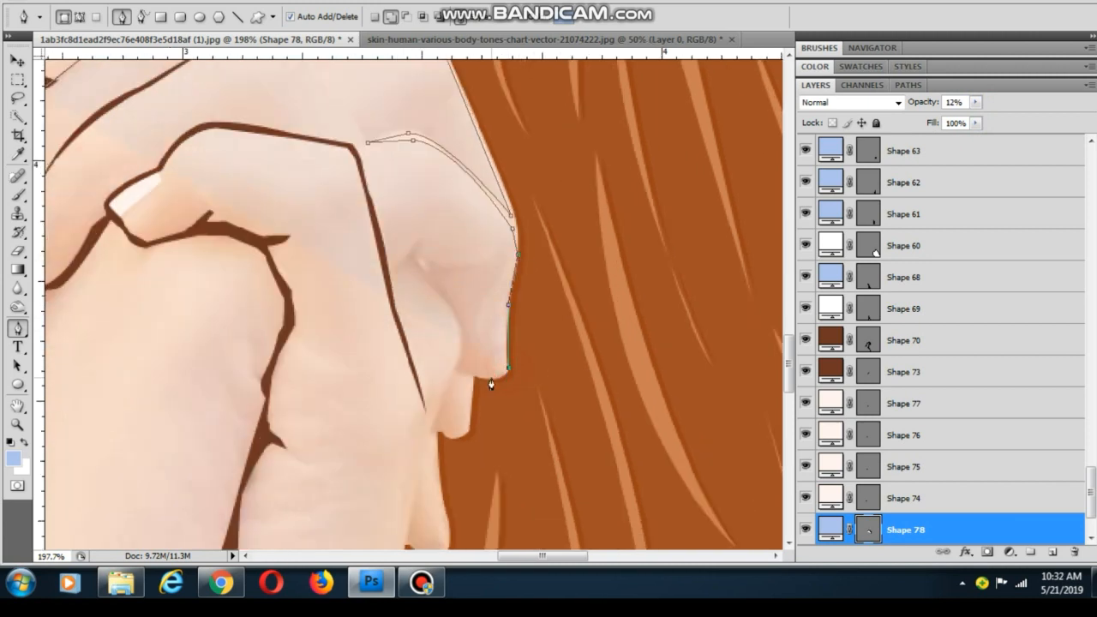
Trace a thin tapered crease along the inner side of the outer finger and down toward the next fingertip
left_click_drag(412, 257, 356, 234)
left_click(412, 258, "alt")
left_click_drag(468, 346, 446, 273)
left_click_drag(418, 329, 406, 358)
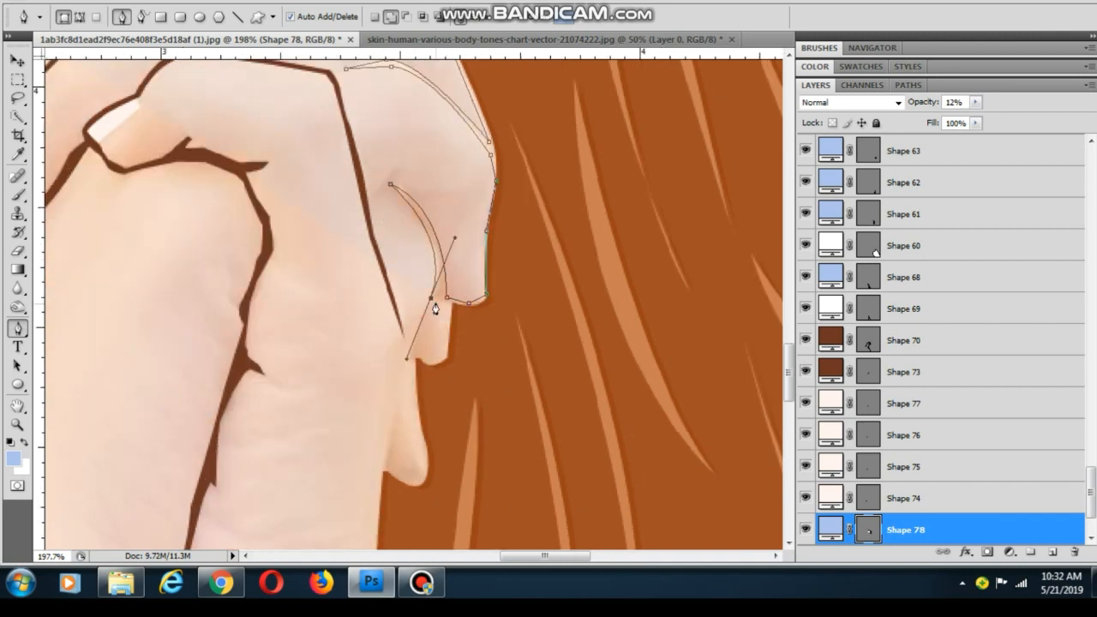
left_click(408, 354)
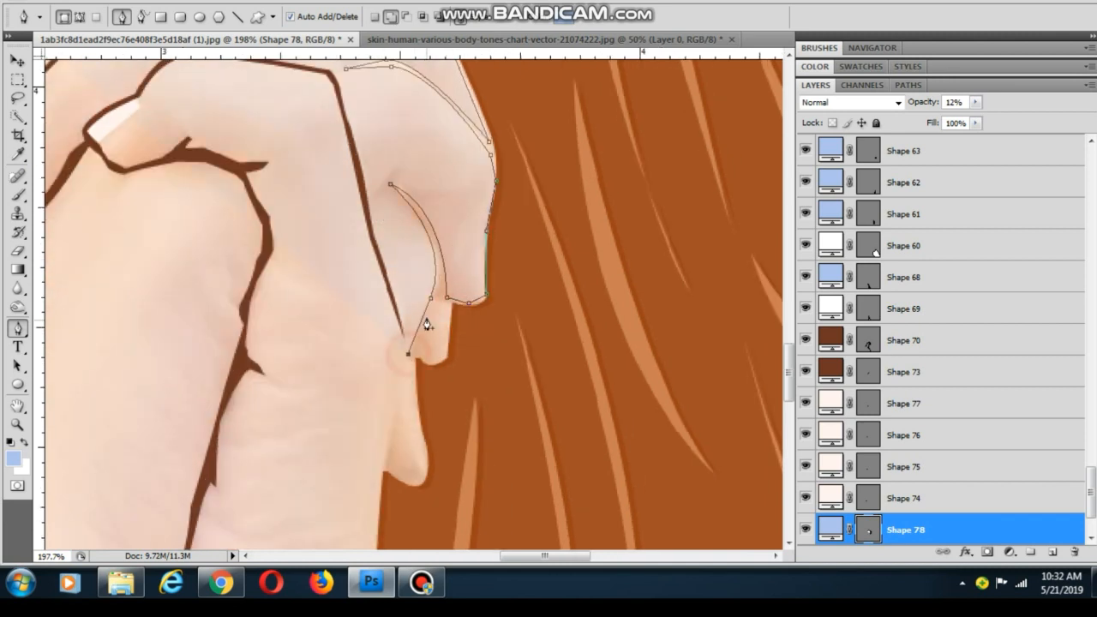
Extend the contour path around the lower fingertips and down along the hair beside the wrist
left_click_drag(451, 408, 444, 315)
left_click(438, 375)
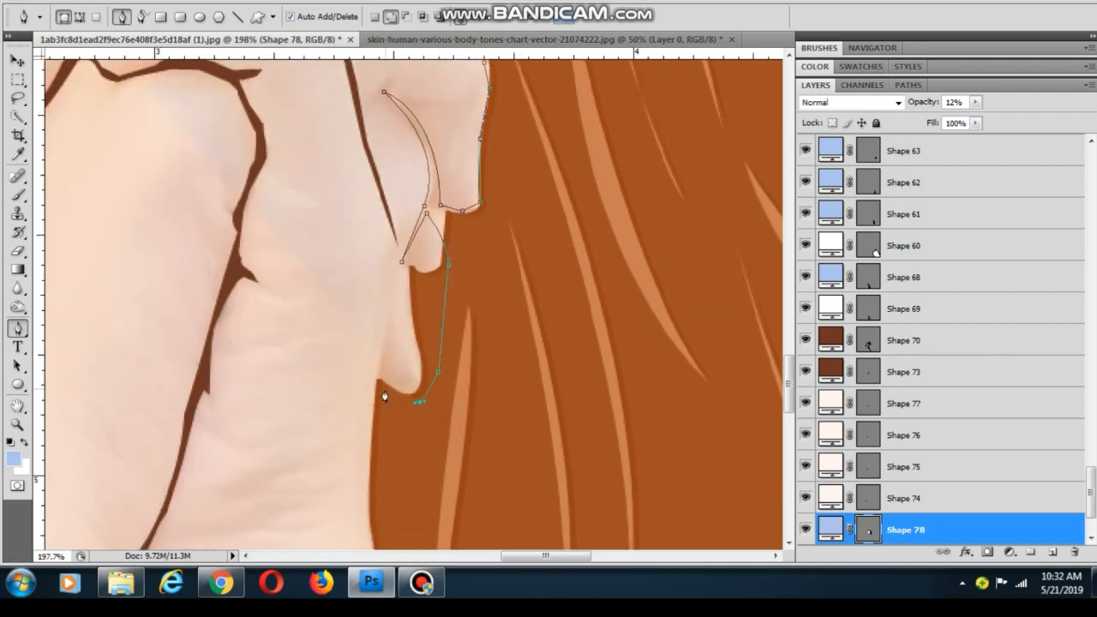
scroll(390, 413, "down", 5)
left_click_drag(414, 477, 418, 328)
scroll(418, 328, "down", 5)
left_click(427, 330)
scroll(461, 150, "up", 5)
left_click_drag(460, 150, 472, 399)
Close the contour shape by routing its path outside the knuckles and chin back to the starting point at the jawline
left_click(479, 331)
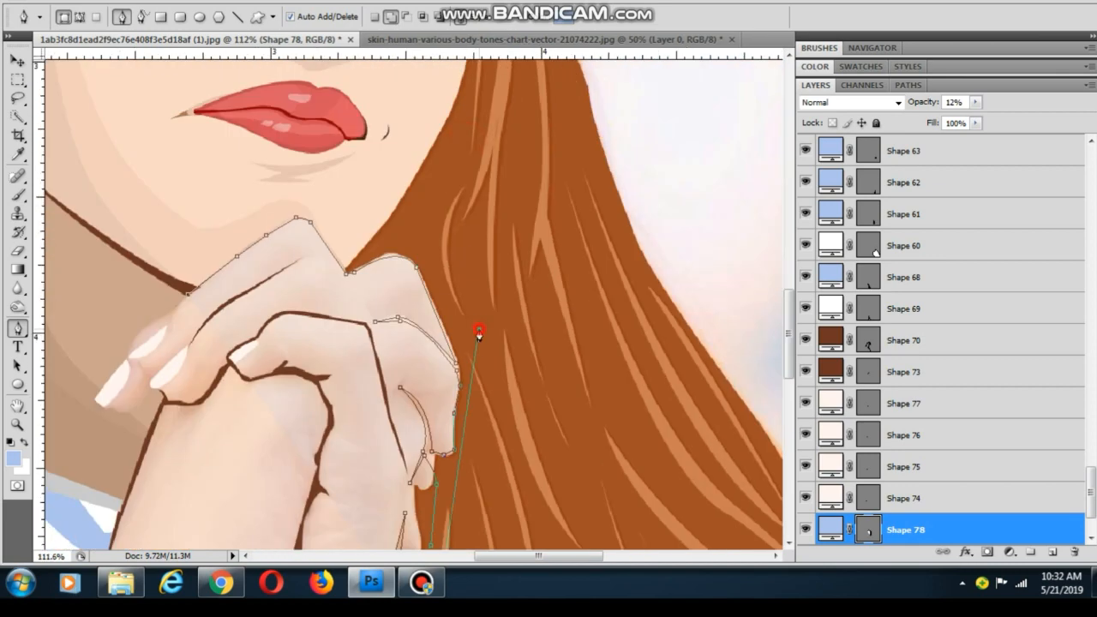
left_click(330, 196)
left_click(296, 200)
left_click(242, 212)
left_click(225, 248)
left_click(185, 292)
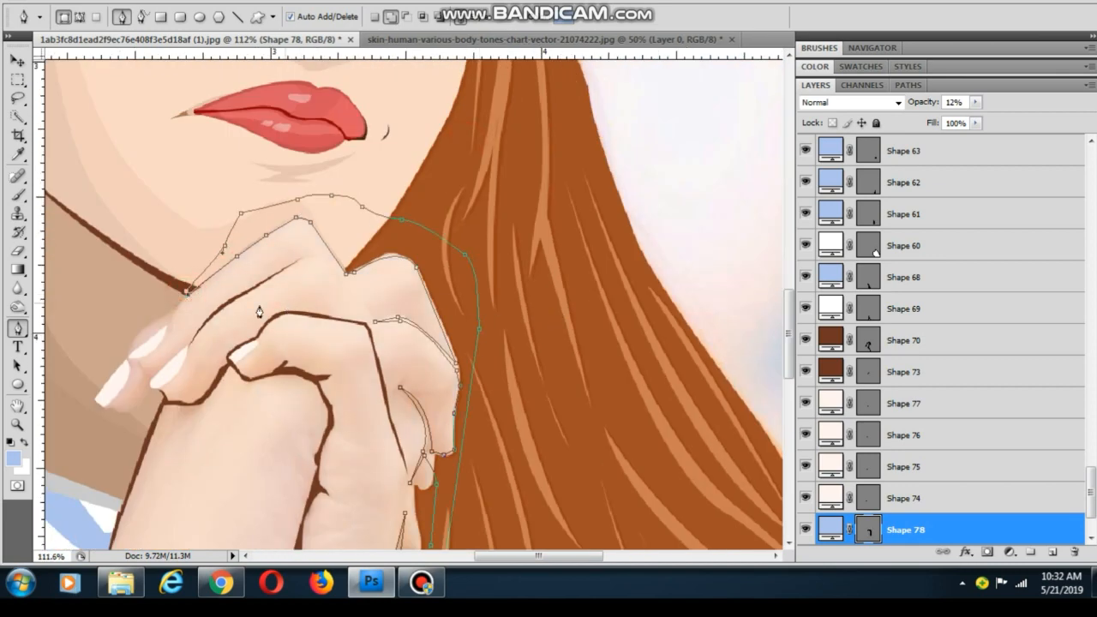
left_click(188, 297)
scroll(621, 230, "down", 2)
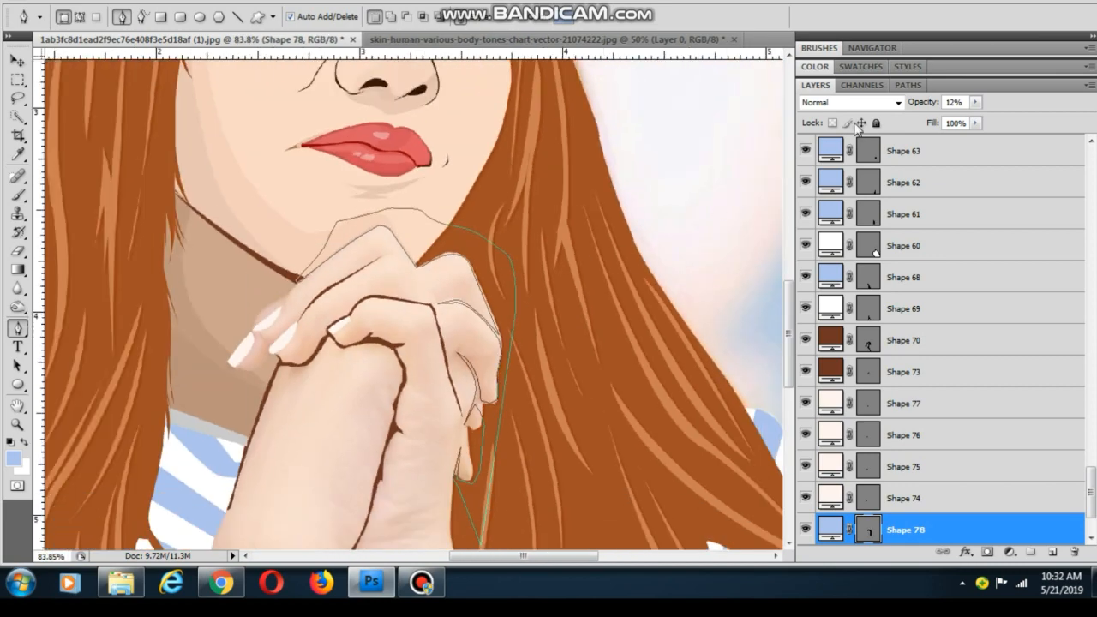
Fill the hand contour shape with the jawline's dark brown 6e3422 and set its opacity to 100%
double_click(832, 525)
left_click(385, 227)
left_click(292, 273)
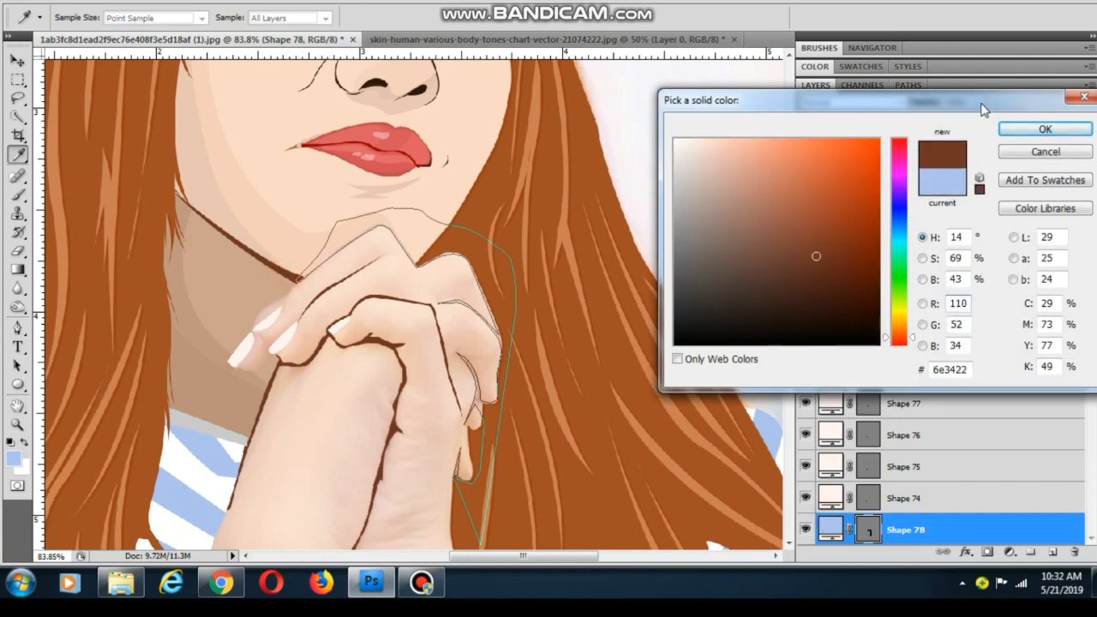
left_click(1045, 128)
left_click(975, 102)
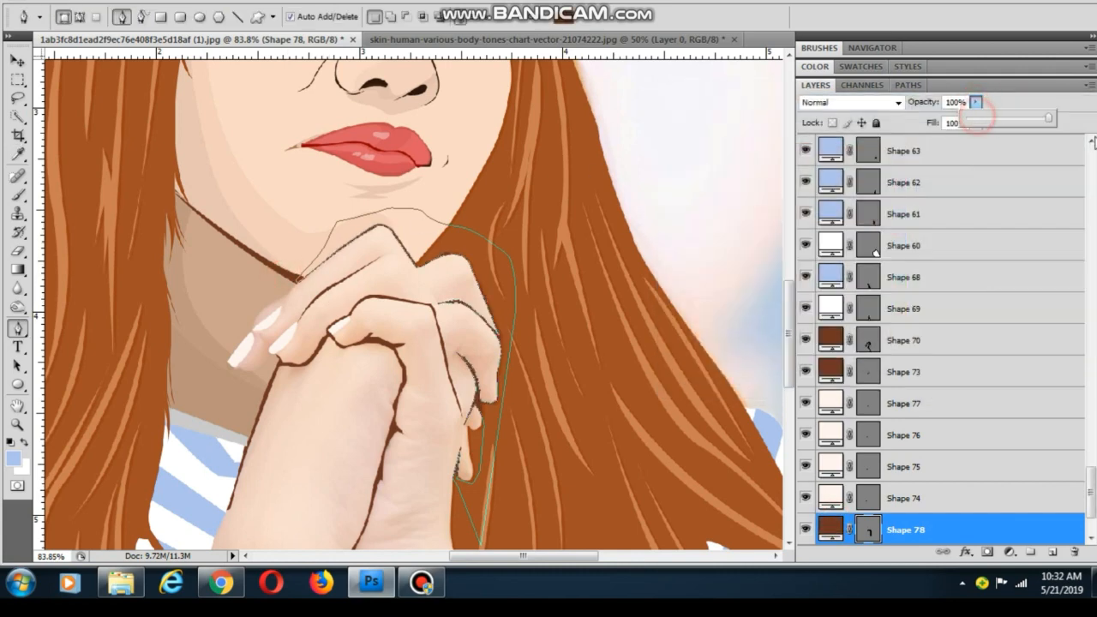
Raise the opacity of the skin-colored arm and hand fill layer to 100%
left_click(18, 61)
scroll(328, 160, "down", 4)
left_click(543, 132)
left_click(304, 330)
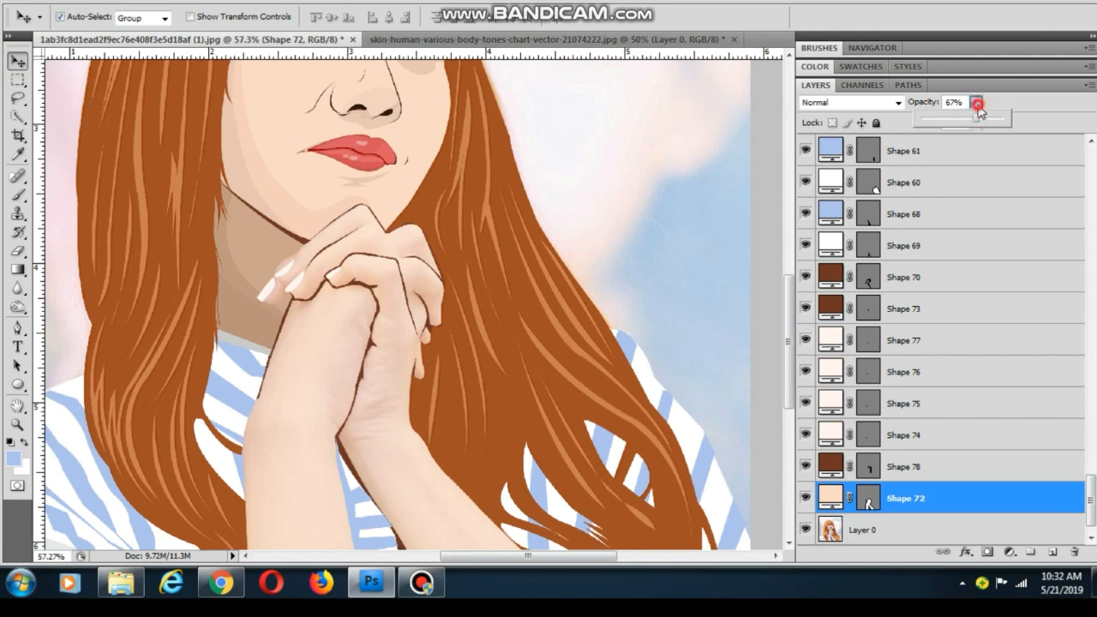
left_click_drag(977, 115, 1063, 137)
left_click(651, 152)
Select the arm and hand fill layer and start a Pen shape from the jawline along the outer edge of the upper fingertips
scroll(589, 199, "down", 6)
scroll(406, 445, "up", 5)
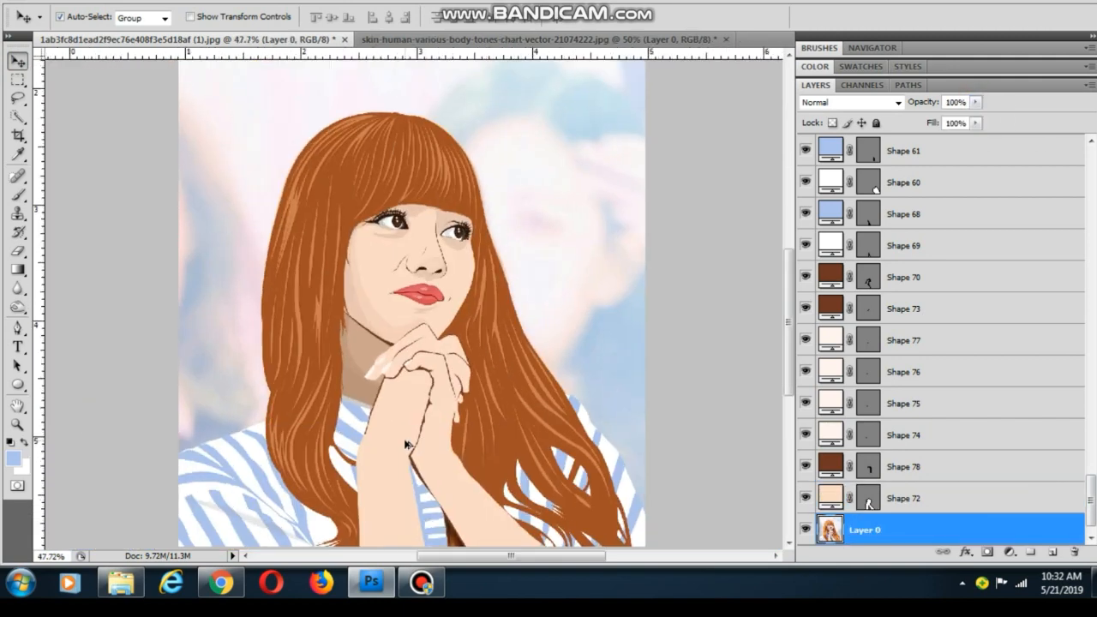
scroll(407, 444, "up", 8)
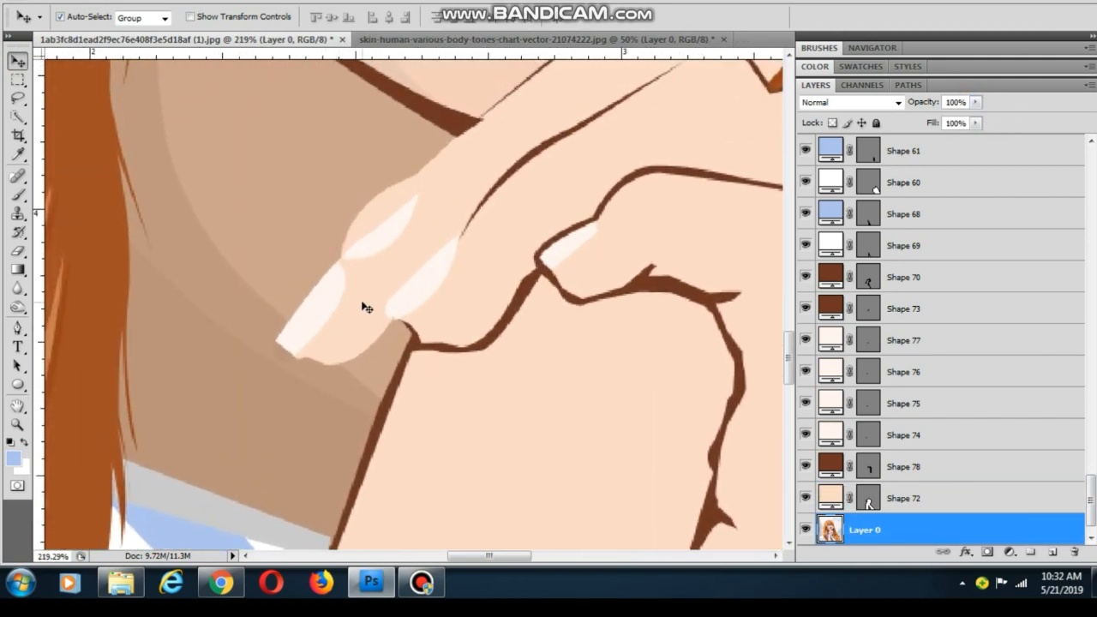
scroll(364, 308, "down", 3)
left_click(350, 348)
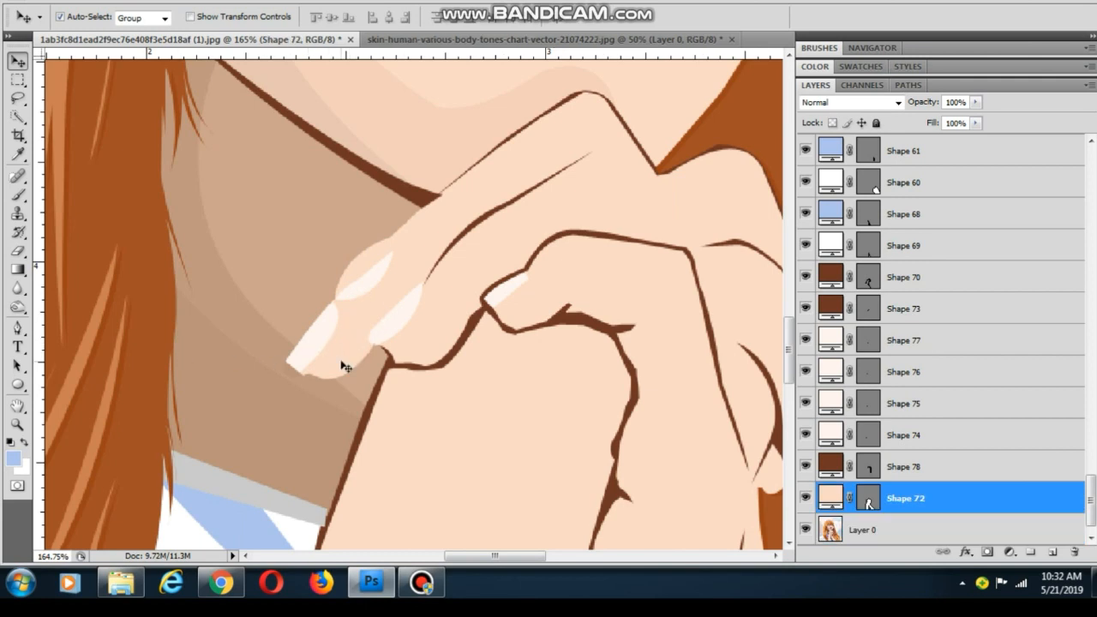
key("p")
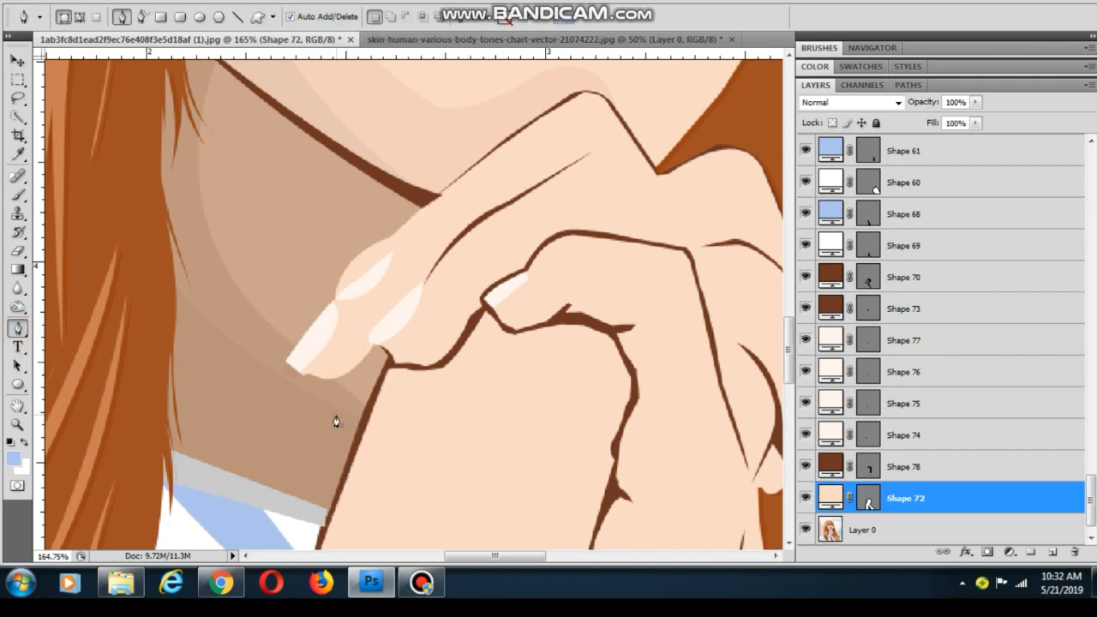
scroll(336, 421, "up", 2)
left_click_drag(327, 220, 377, 312)
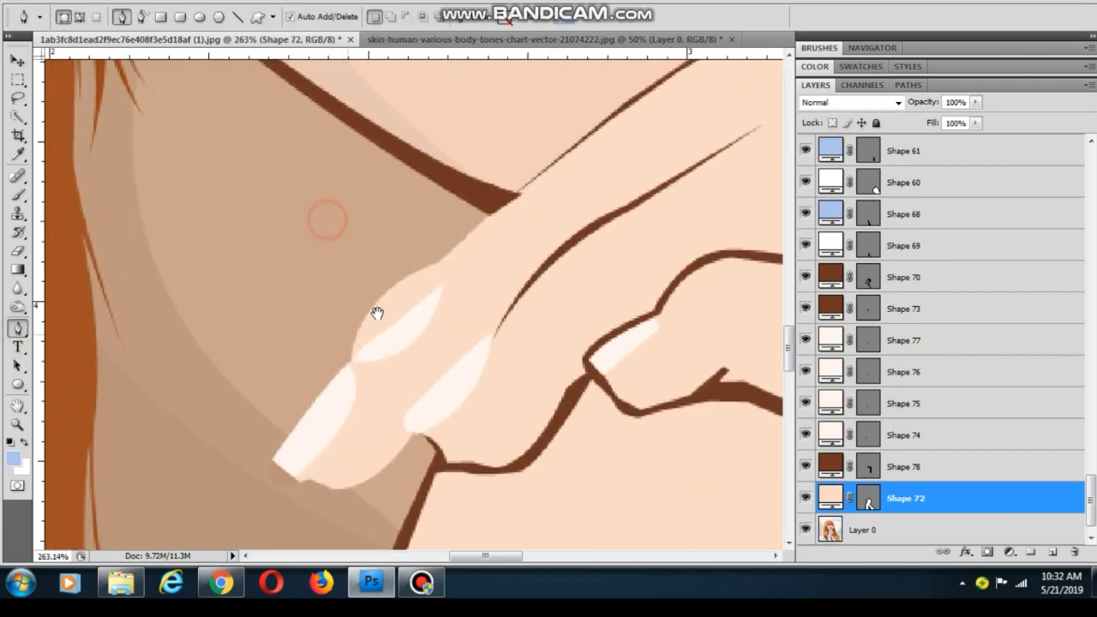
left_click(486, 214)
left_click(443, 269)
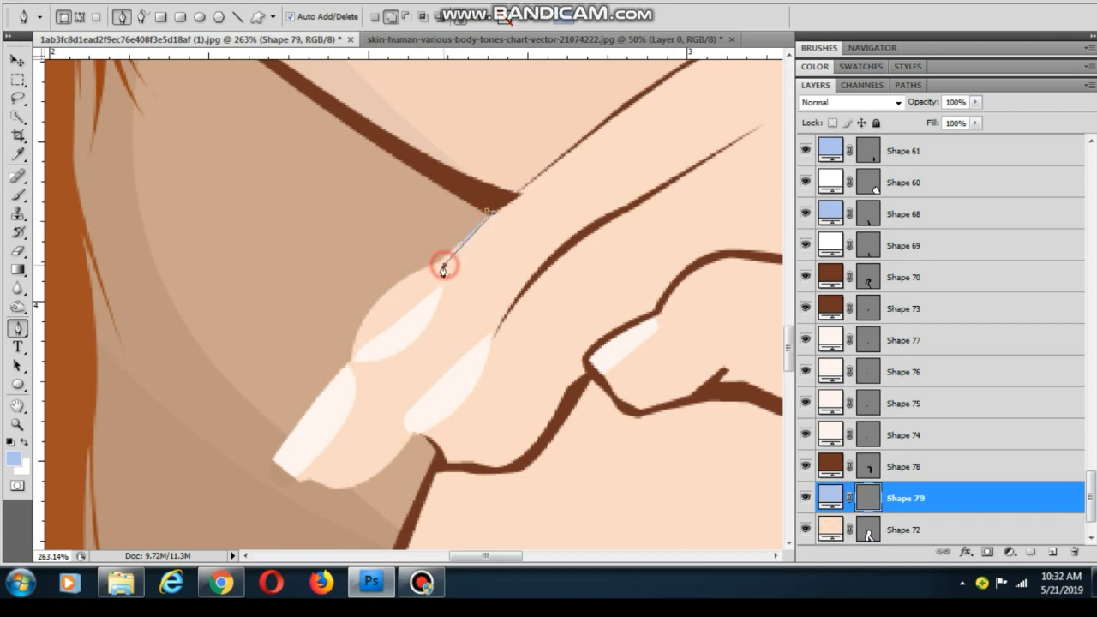
left_click_drag(355, 351, 356, 407)
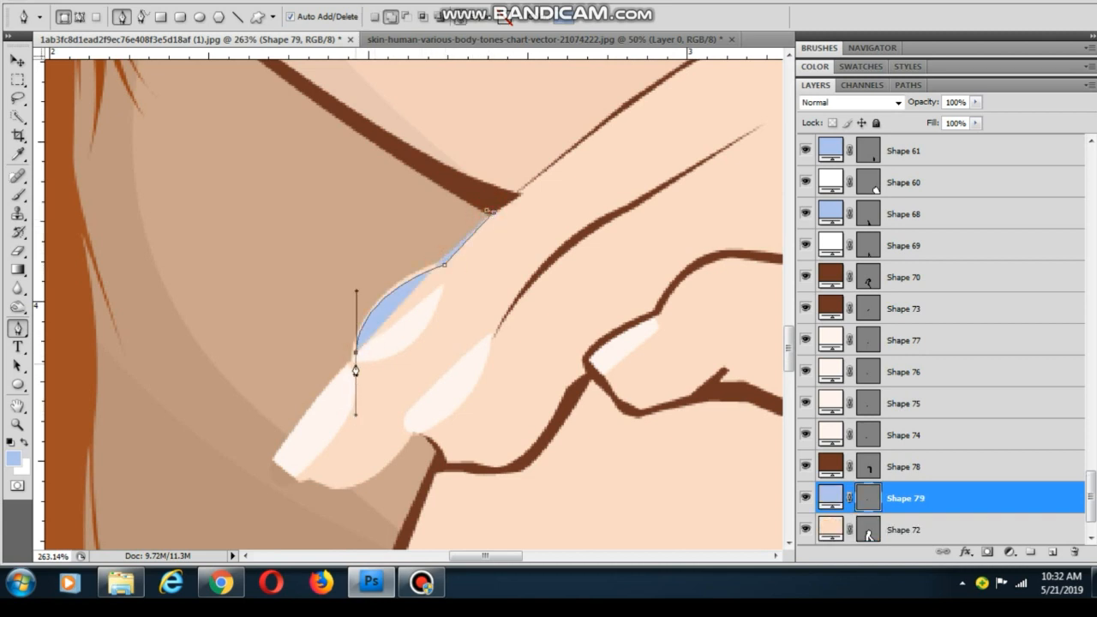
left_click(353, 361)
left_click(274, 463)
left_click_drag(335, 511, 286, 425)
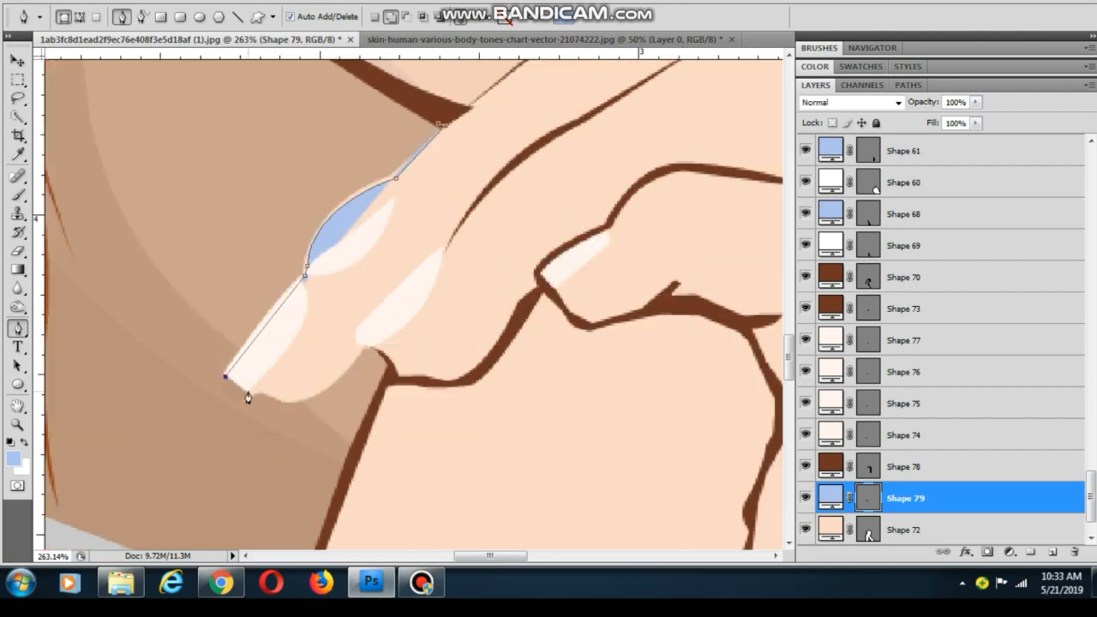
Continue the path under the outermost fingertip and along the next finger's edge to the brown wrist contour
left_click(252, 390)
left_click(284, 400)
left_click(309, 395)
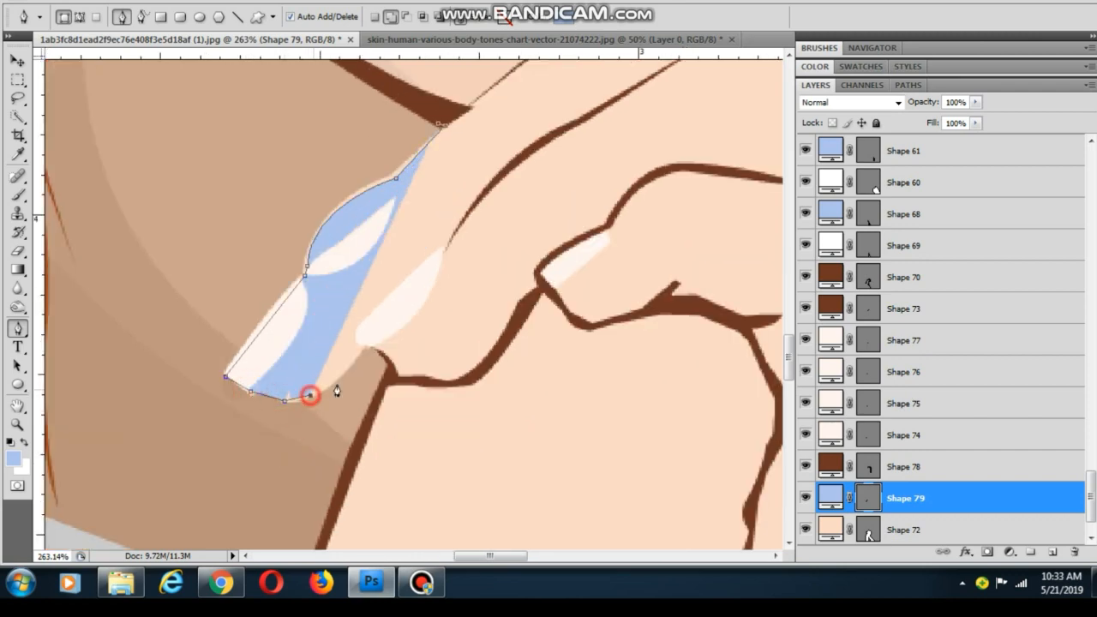
left_click(361, 344)
left_click(377, 346)
left_click(392, 358)
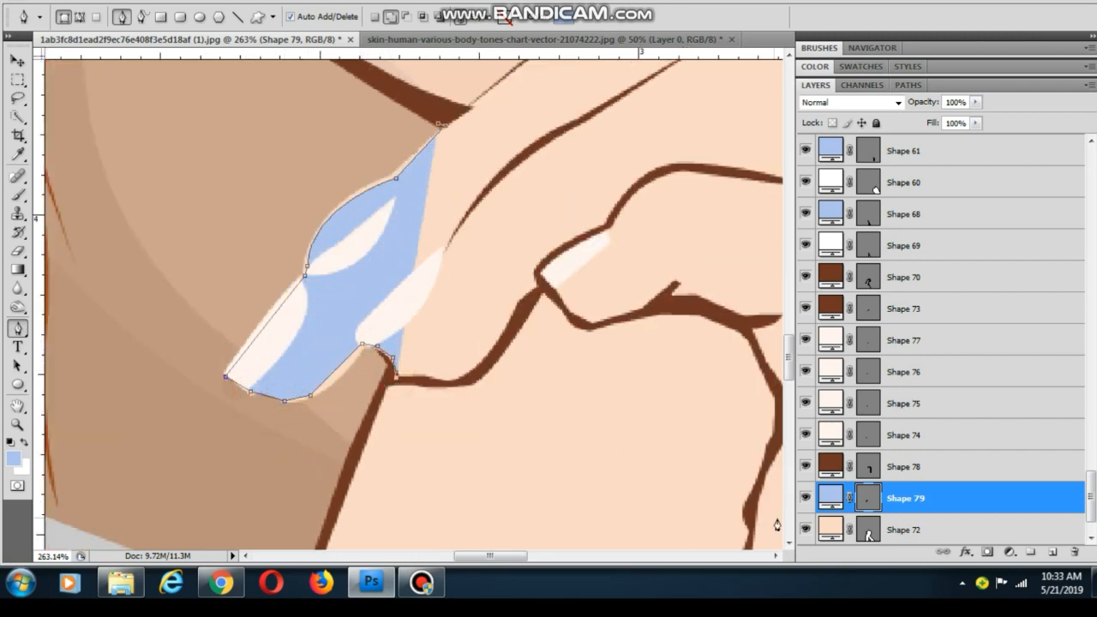
double_click(830, 497)
left_click(1011, 147)
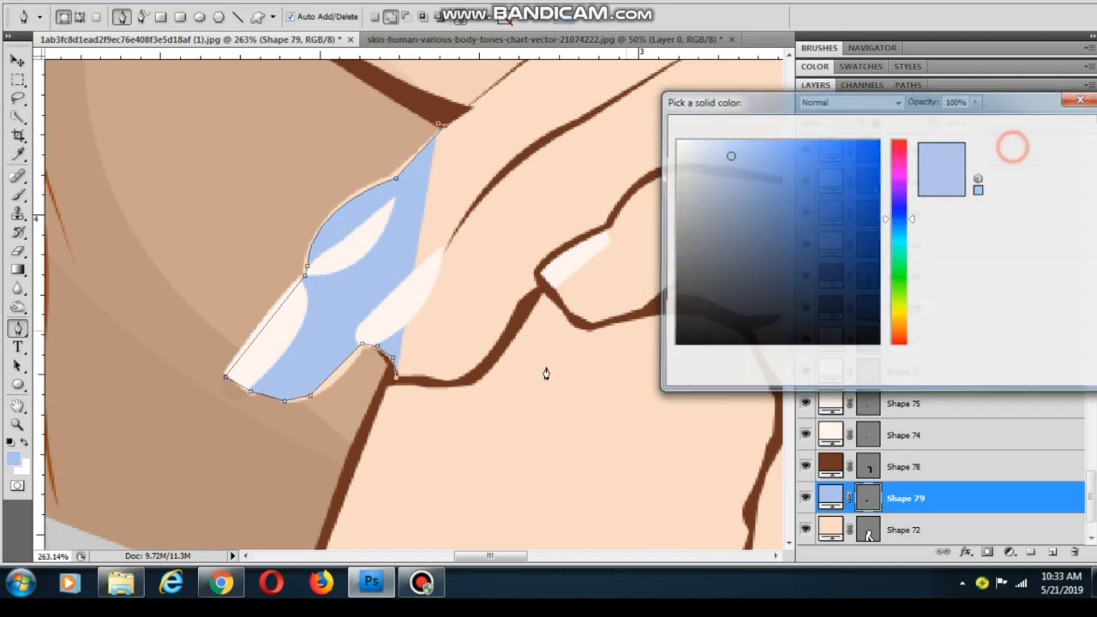
Close the fingertip contour shape by routing its path outside the fingers over the neck back to the jawline
left_click(397, 390)
left_click(357, 391)
left_click(300, 420)
left_click(240, 411)
left_click(216, 380)
left_click(207, 364)
left_click(258, 262)
left_click_drag(321, 182, 370, 145)
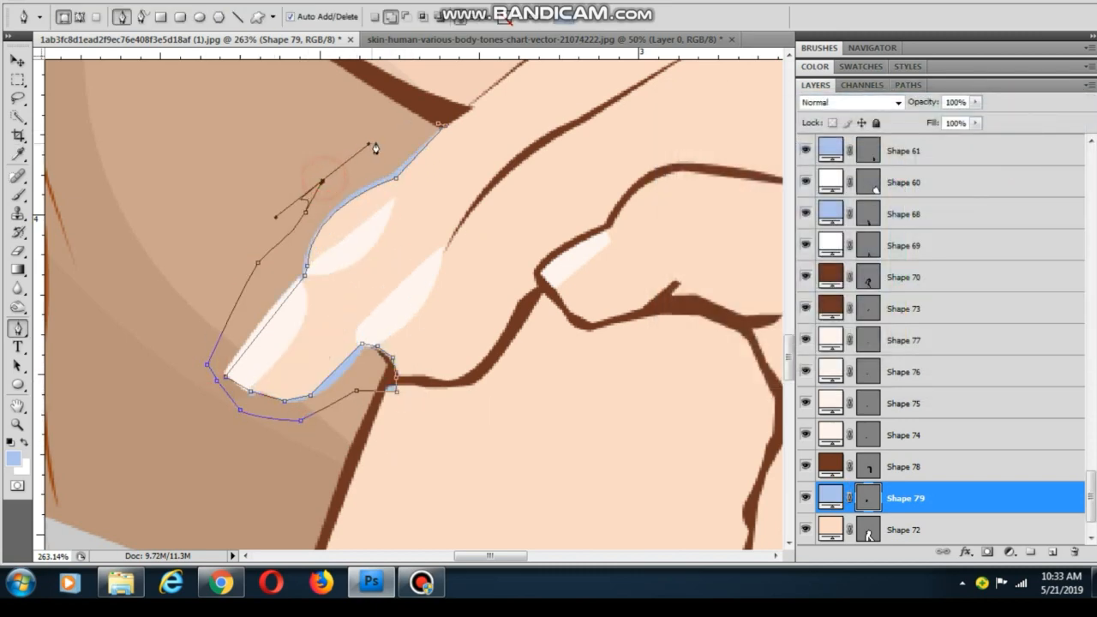
left_click(439, 130)
Fill the fingertip contour shape with the dark brown 6e3422 sampled from the existing hand contour
double_click(830, 497)
left_click(517, 314)
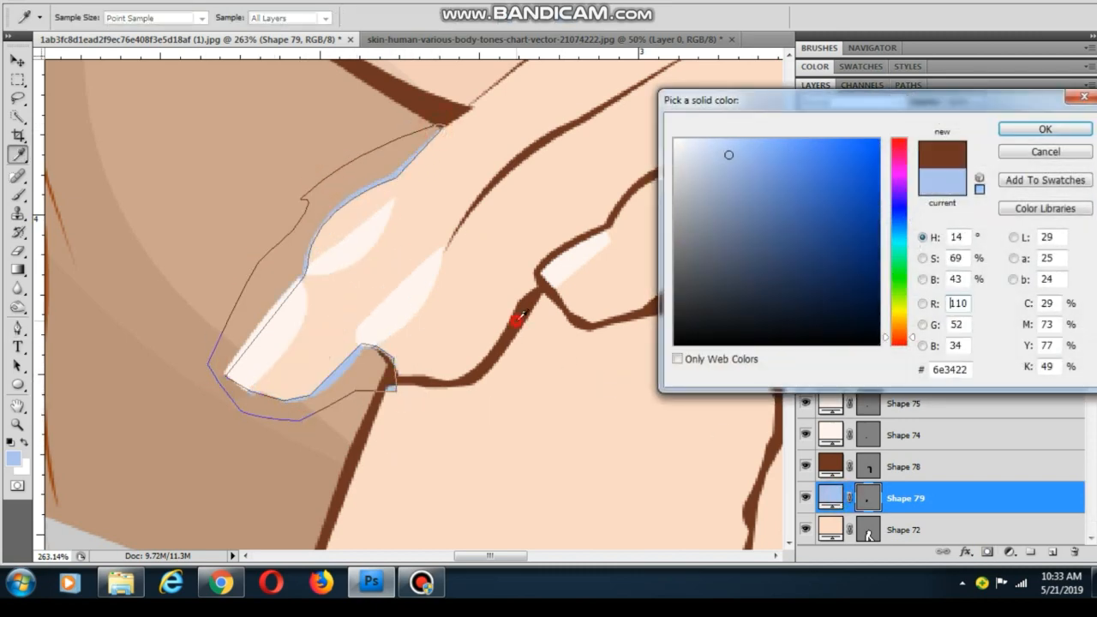
left_click(1044, 130)
Draw a thin curved brown contour shape along the inner edge of the nail just above the wrist contour
key("p")
left_click(374, 349)
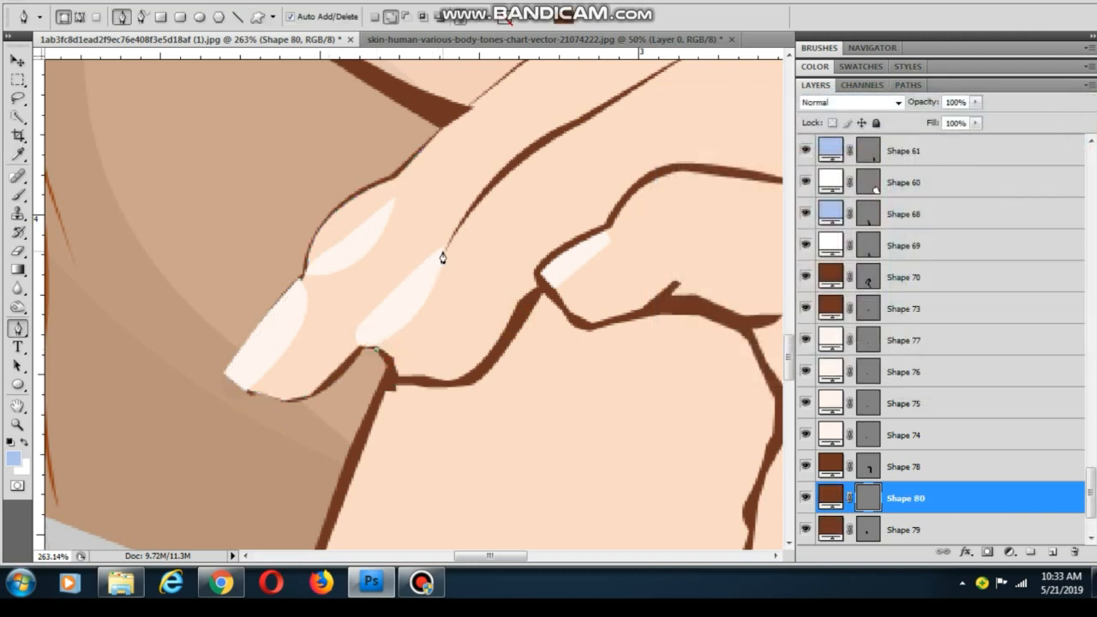
left_click_drag(443, 250, 433, 195)
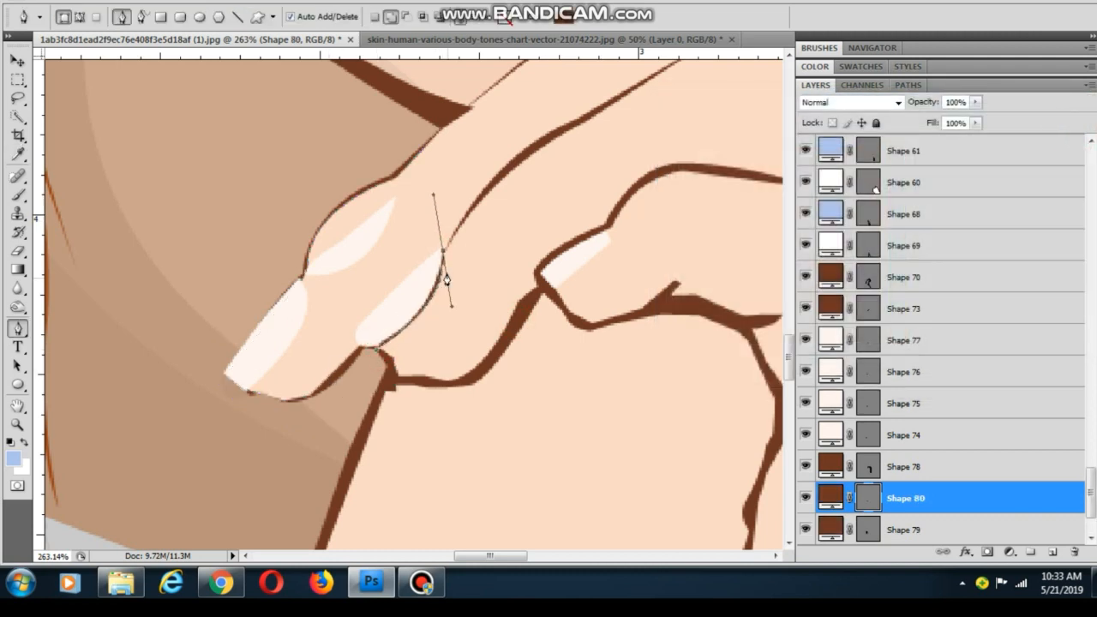
left_click(300, 282)
key("ctrl+z")
left_click(375, 349)
Draw a thin brown contour shape along the lower edge and base of the front hand's nail
left_click(546, 288)
left_click(613, 246)
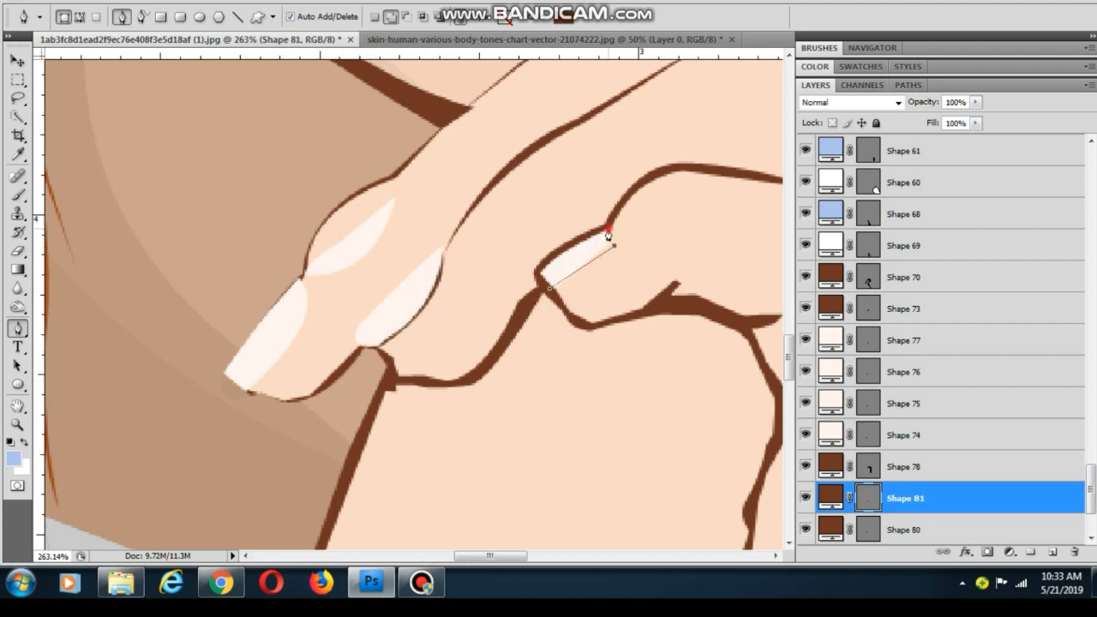
left_click(608, 232)
left_click(547, 288)
Draw thin curved brown contour shapes along the inner edges of the uppermost and outermost nails
left_click(304, 276)
left_click_drag(395, 202, 403, 116)
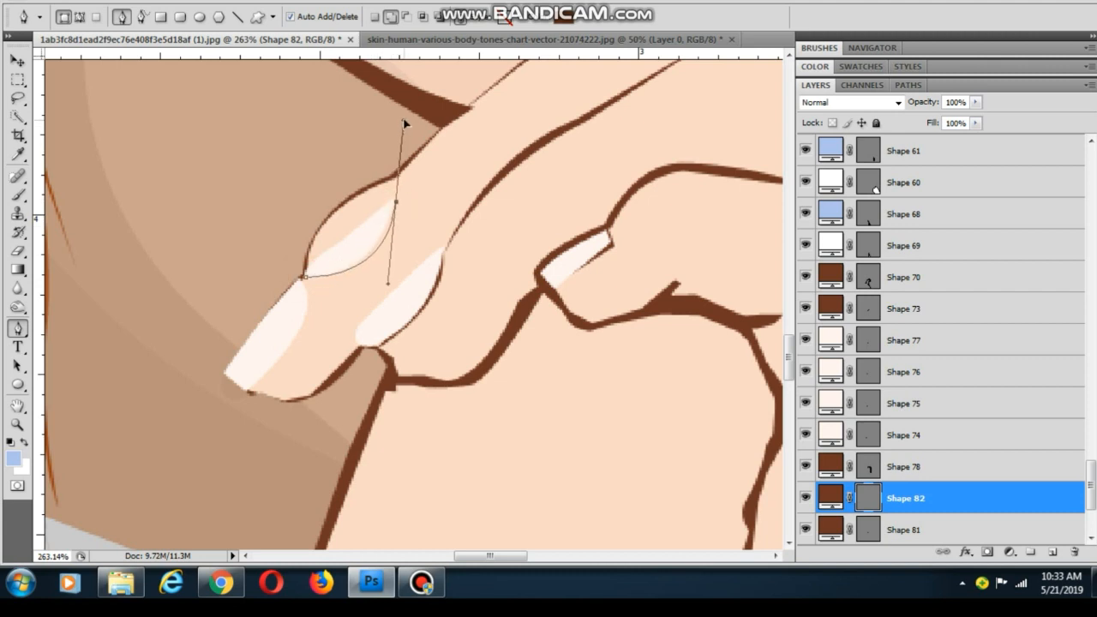
left_click(306, 278)
left_click(222, 371)
left_click(248, 392)
mouse_move(298, 276)
left_mouse_down()
mouse_move(284, 224)
mouse_move(268, 216)
left_mouse_up()
Select the photo layer and draw a rectangle shape directly above it that covers the whole canvas
left_click(17, 60)
scroll(359, 246, "down", 5)
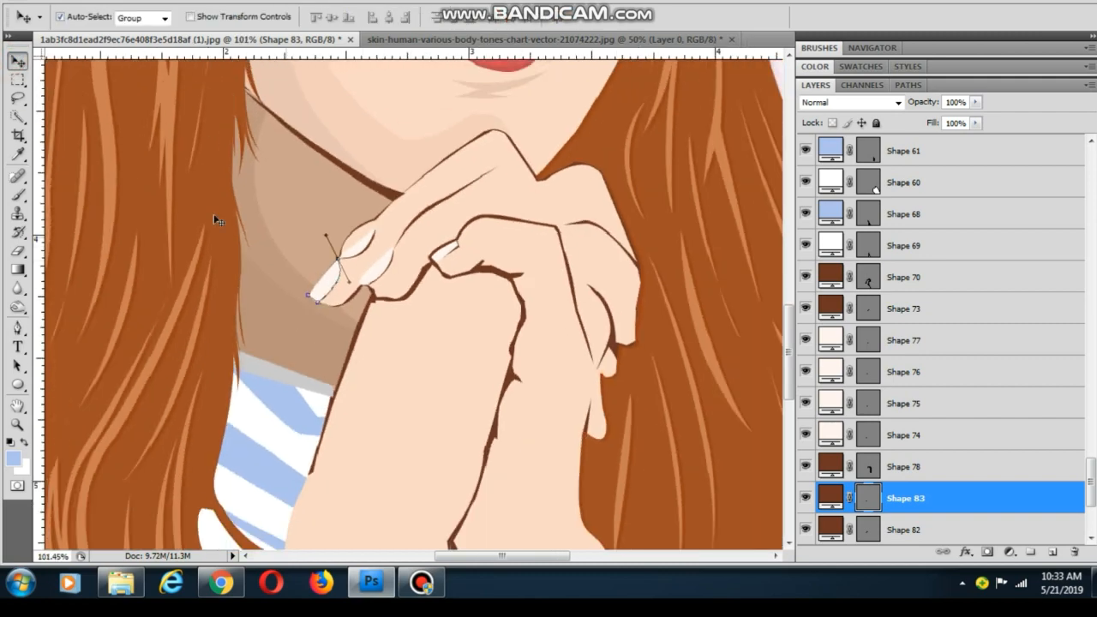
left_click(334, 202)
scroll(335, 209, "down", 5)
left_click_drag(380, 297, 415, 330)
scroll(415, 330, "down", 1)
left_click(480, 215)
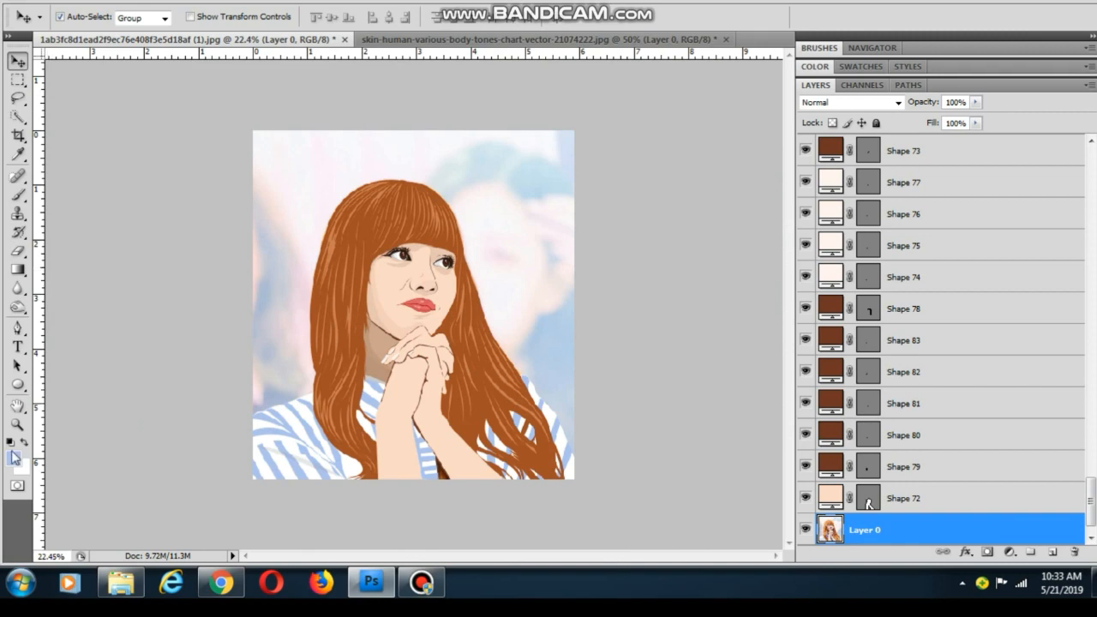
left_click(18, 383)
left_click(94, 384)
left_click_drag(186, 111, 618, 514)
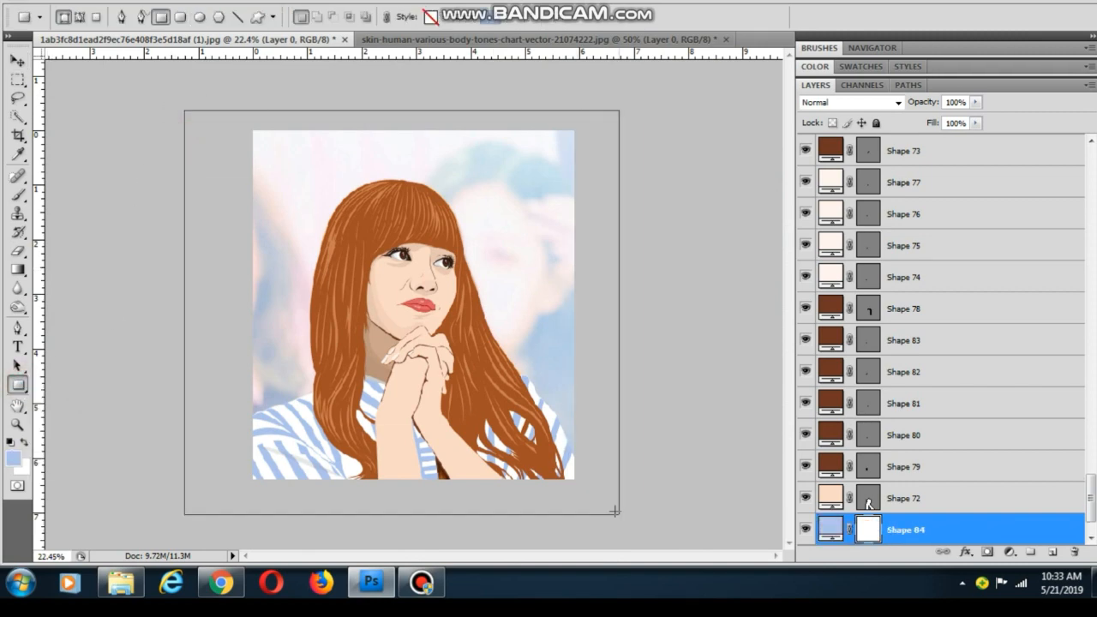
Fill the background rectangle with a light pink color
double_click(831, 530)
left_click_drag(727, 296, 647, 141)
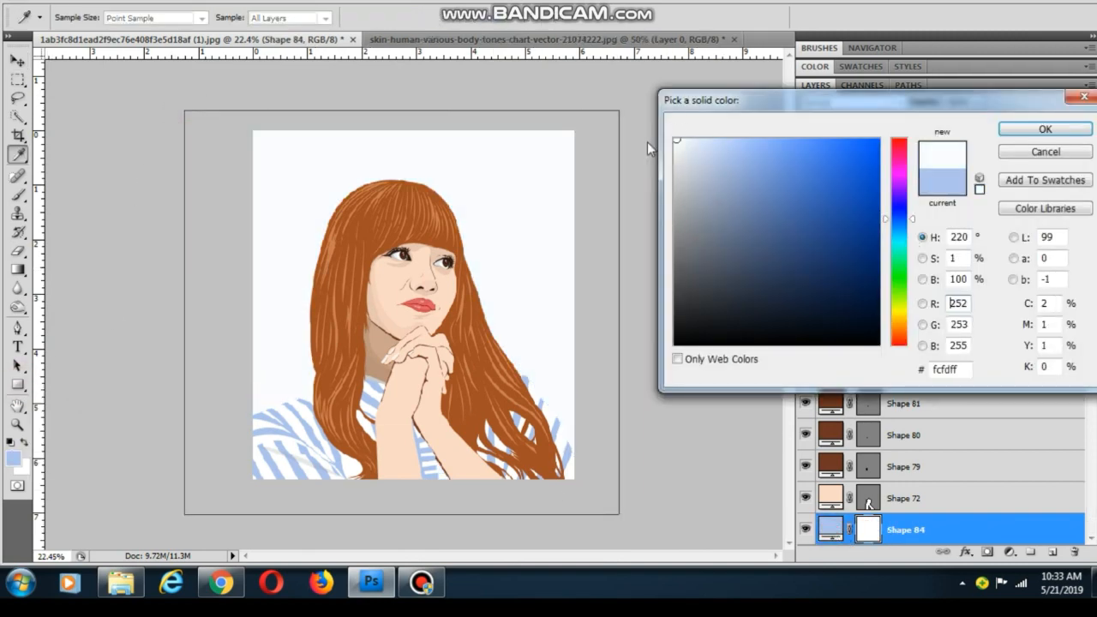
mouse_move(902, 193)
left_mouse_down()
mouse_move(902, 169)
mouse_move(702, 115)
mouse_move(697, 143)
mouse_move(704, 133)
left_mouse_up()
left_click(1019, 129)
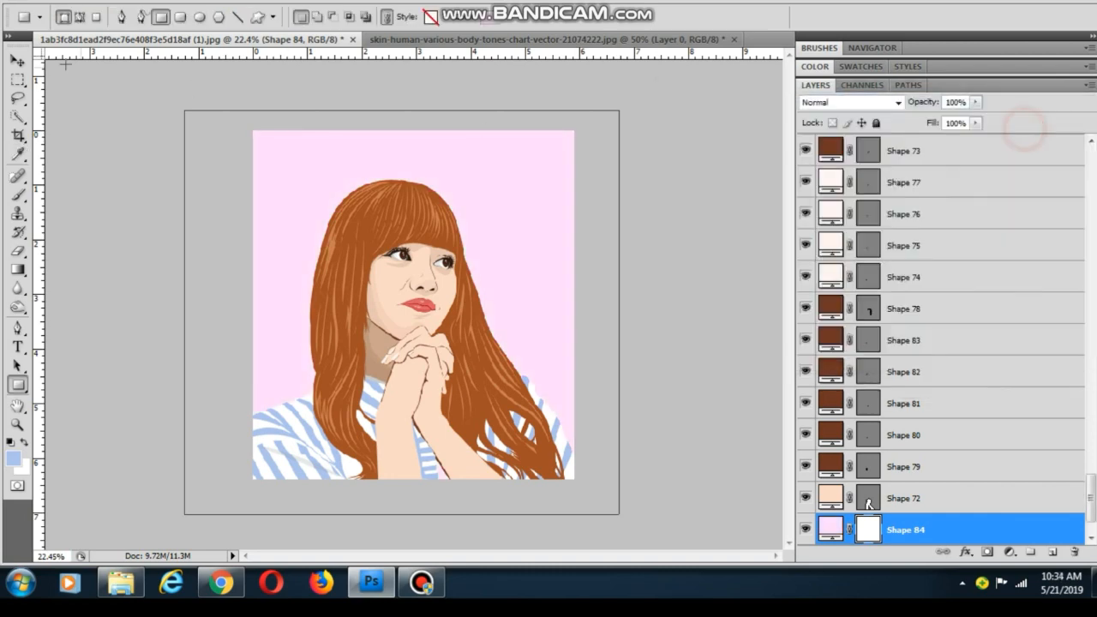
Select all layers of the illustration and combine them into one layer group
left_click(17, 60)
left_click(214, 197)
scroll(399, 301, "down", 3)
scroll(356, 333, "up", 4)
scroll(357, 332, "up", 3)
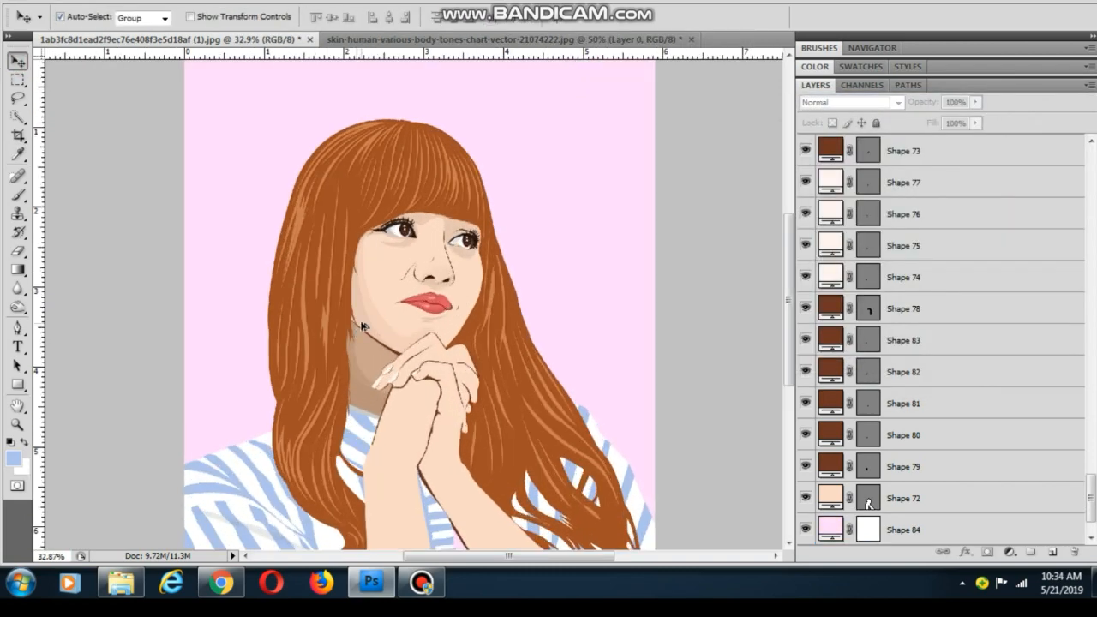
scroll(362, 328, "down", 4)
left_click_drag(214, 105, 602, 506)
key("ctrl+g")
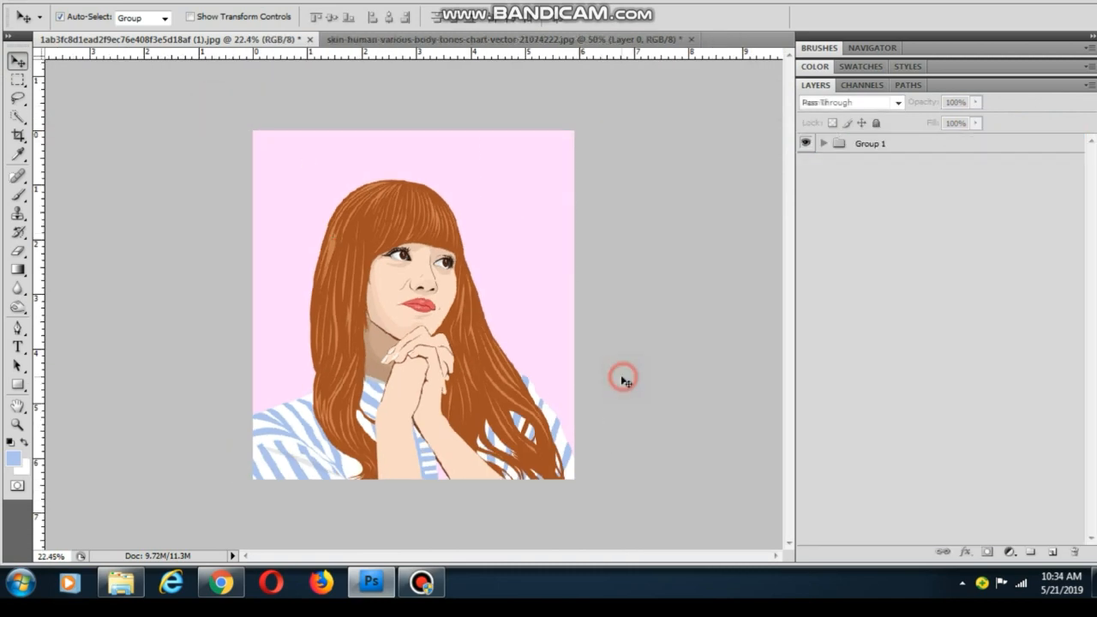
scroll(624, 377, "up", 3)
scroll(442, 353, "up", 1)
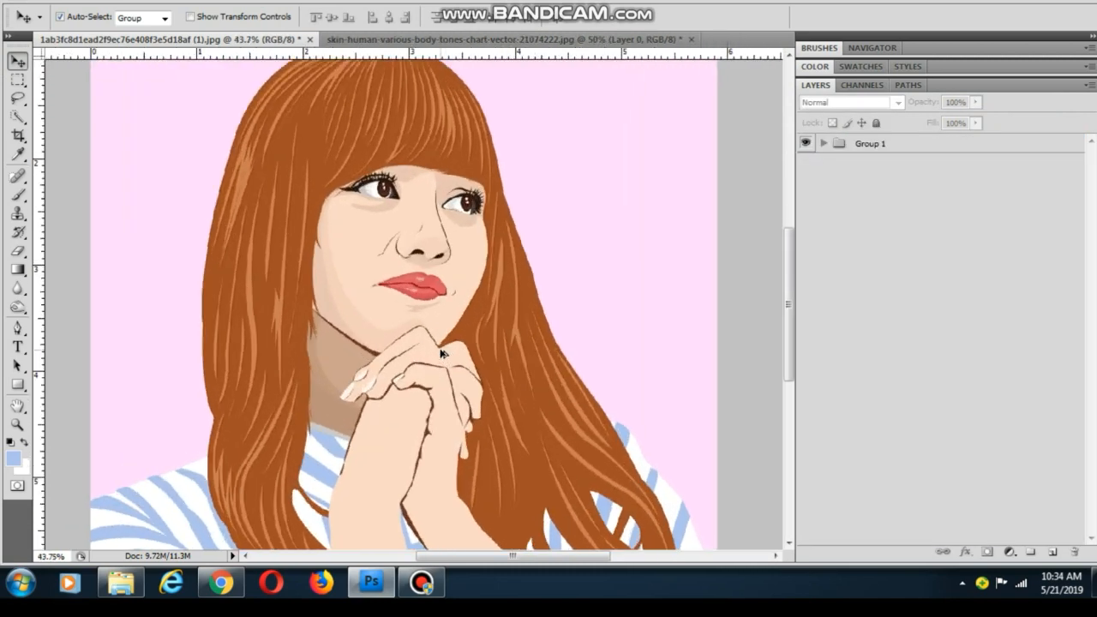
scroll(442, 353, "down", 3)
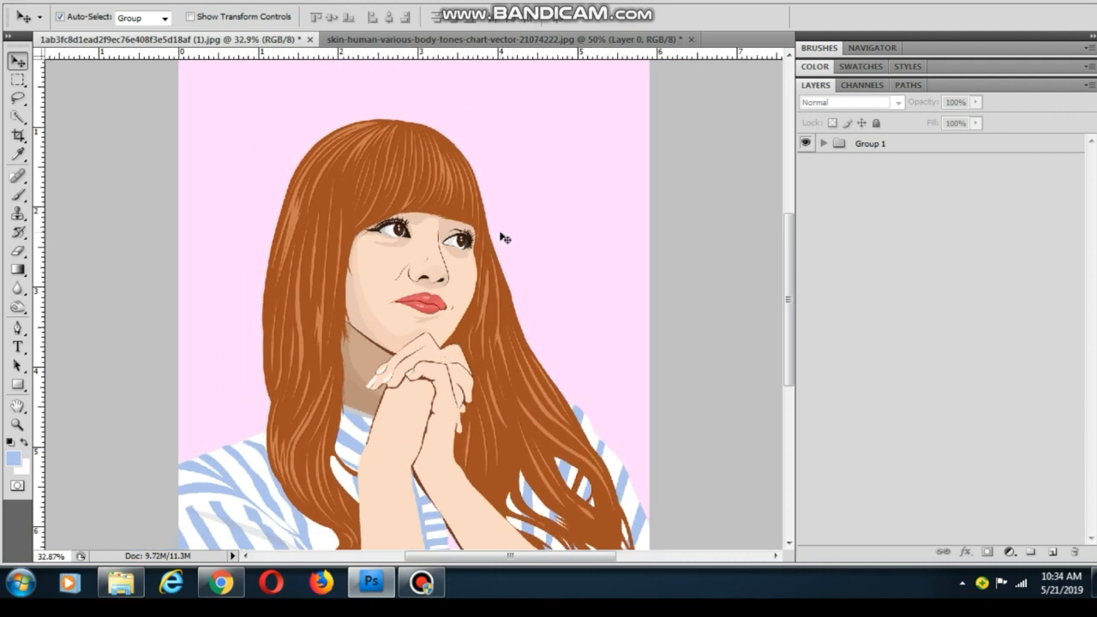